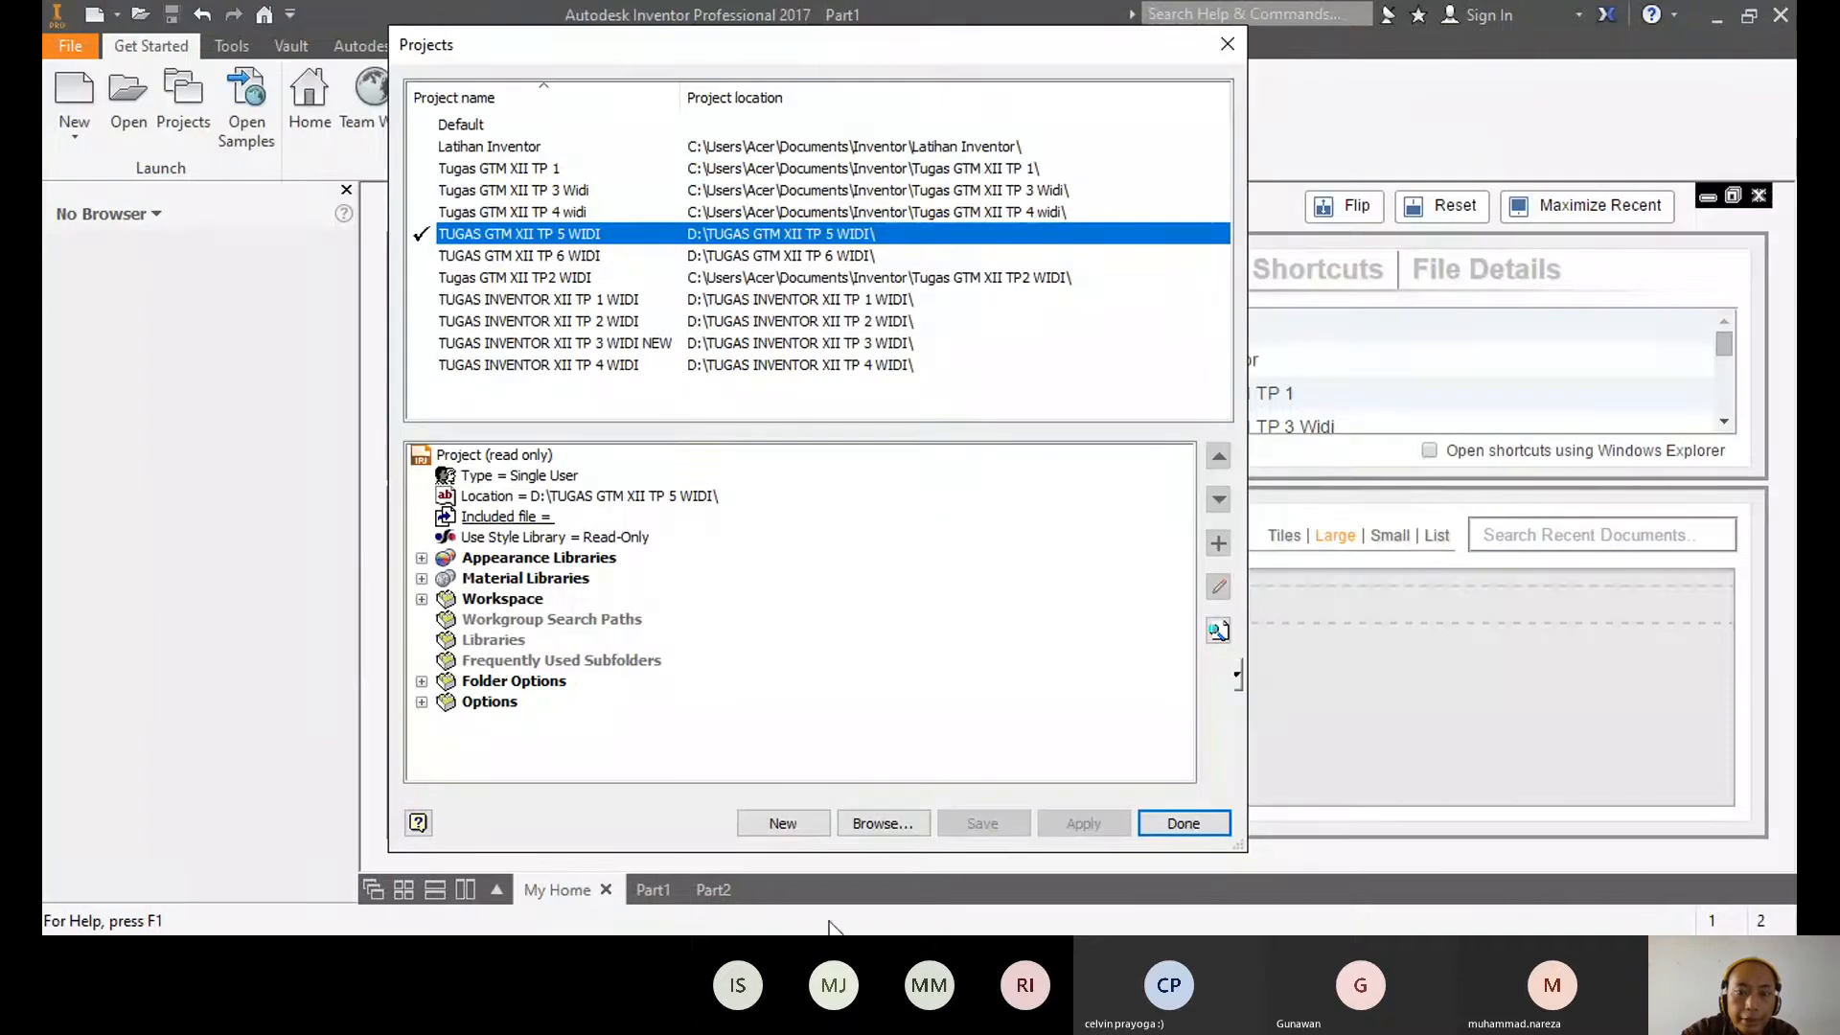
- Dismiss the project list and close the open parts Part1 and Part2, discarding the changes to Part1
click(1227, 47)
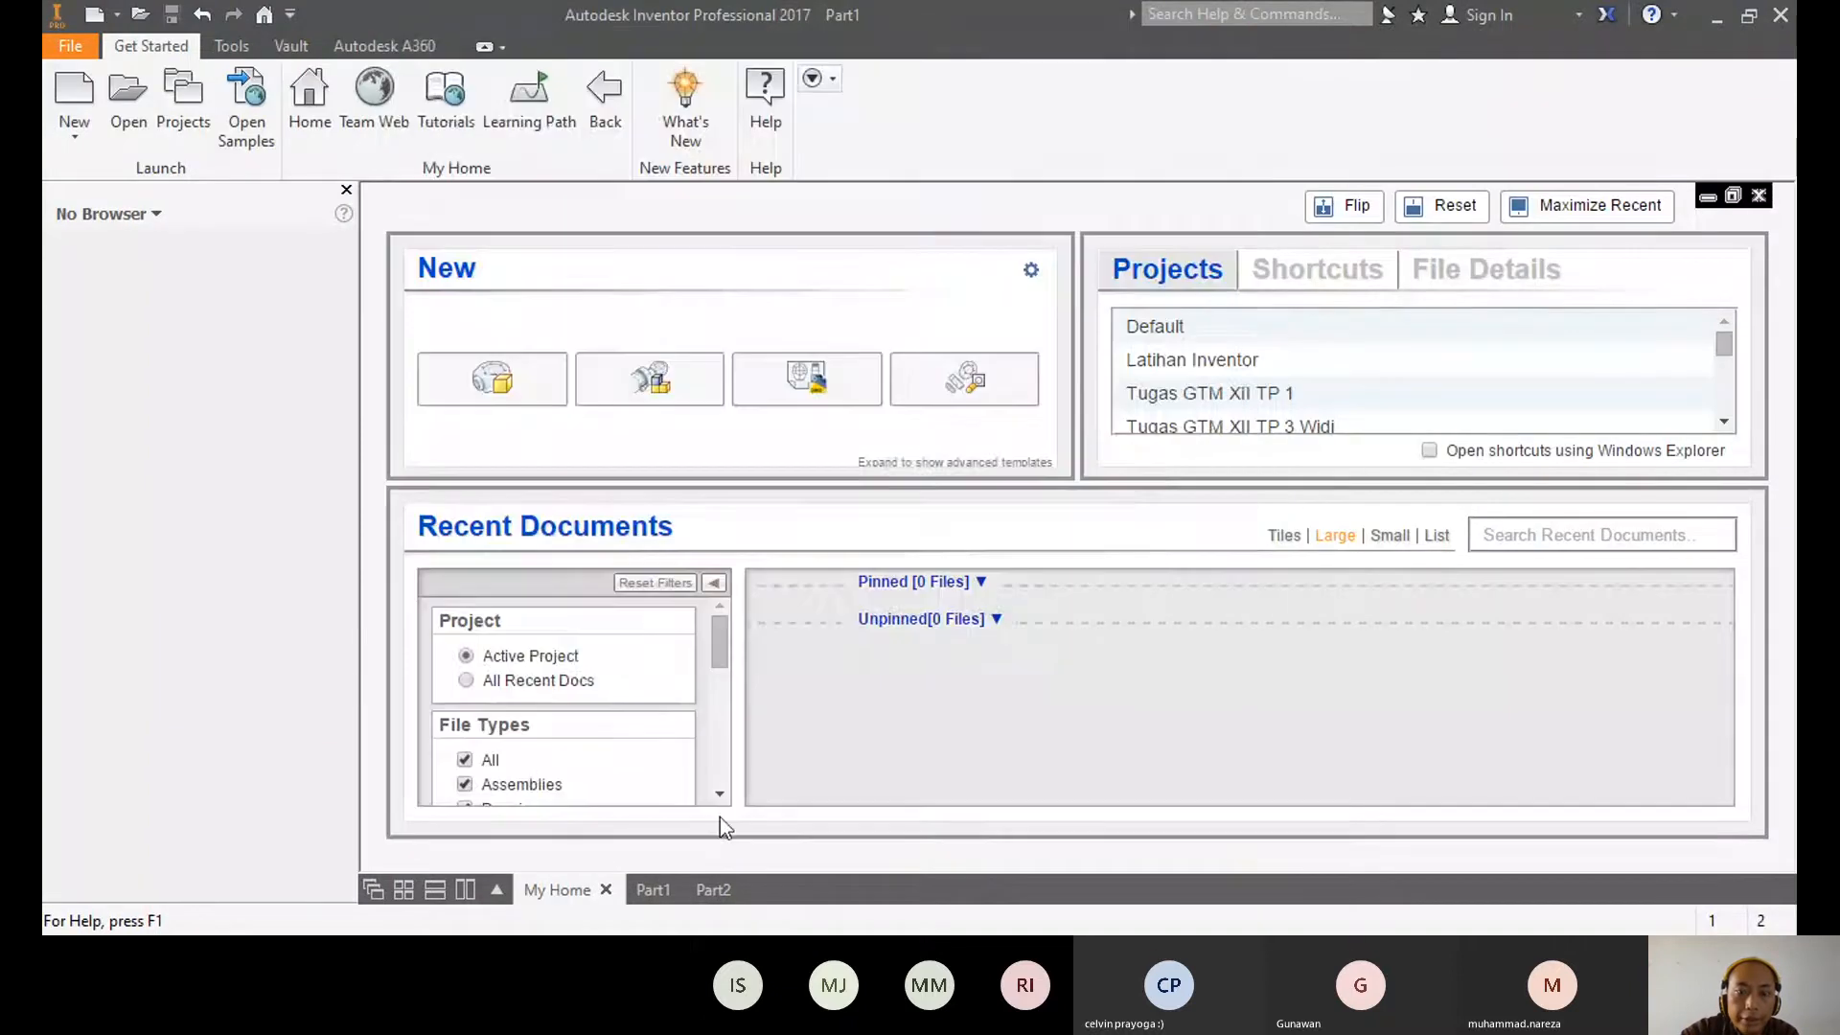
click(671, 890)
click(675, 888)
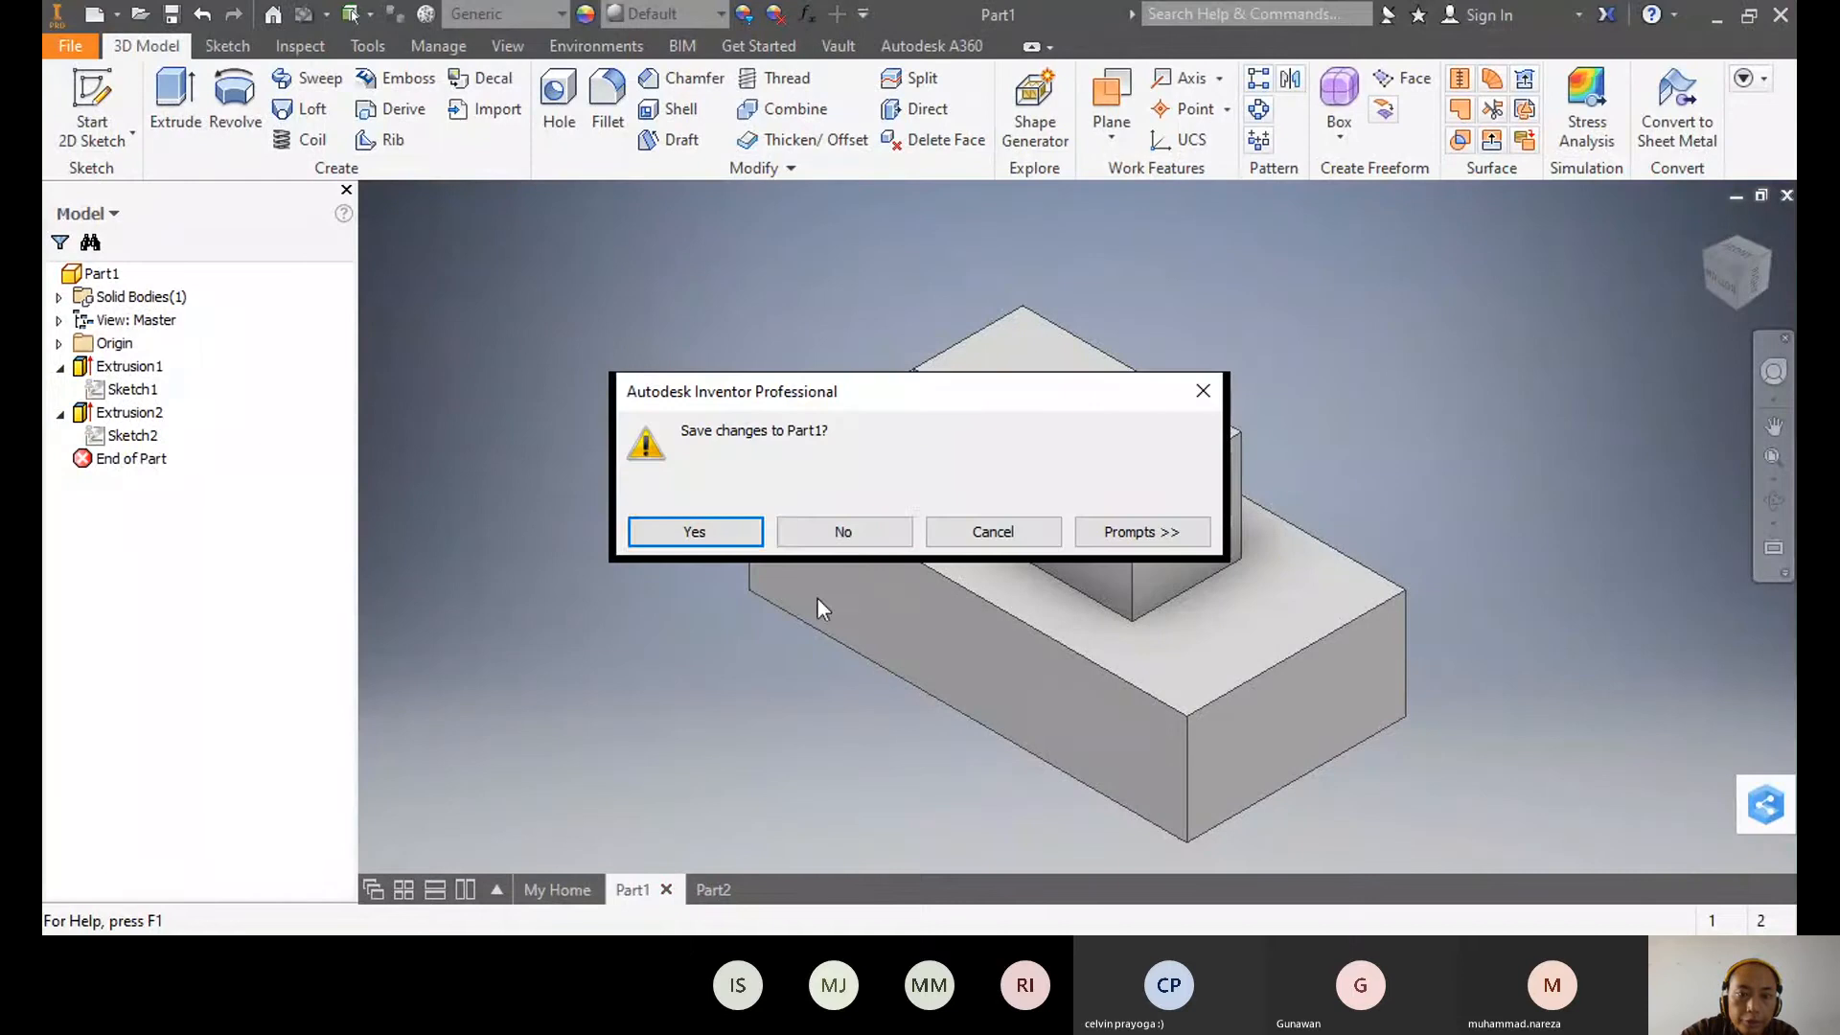
click(867, 535)
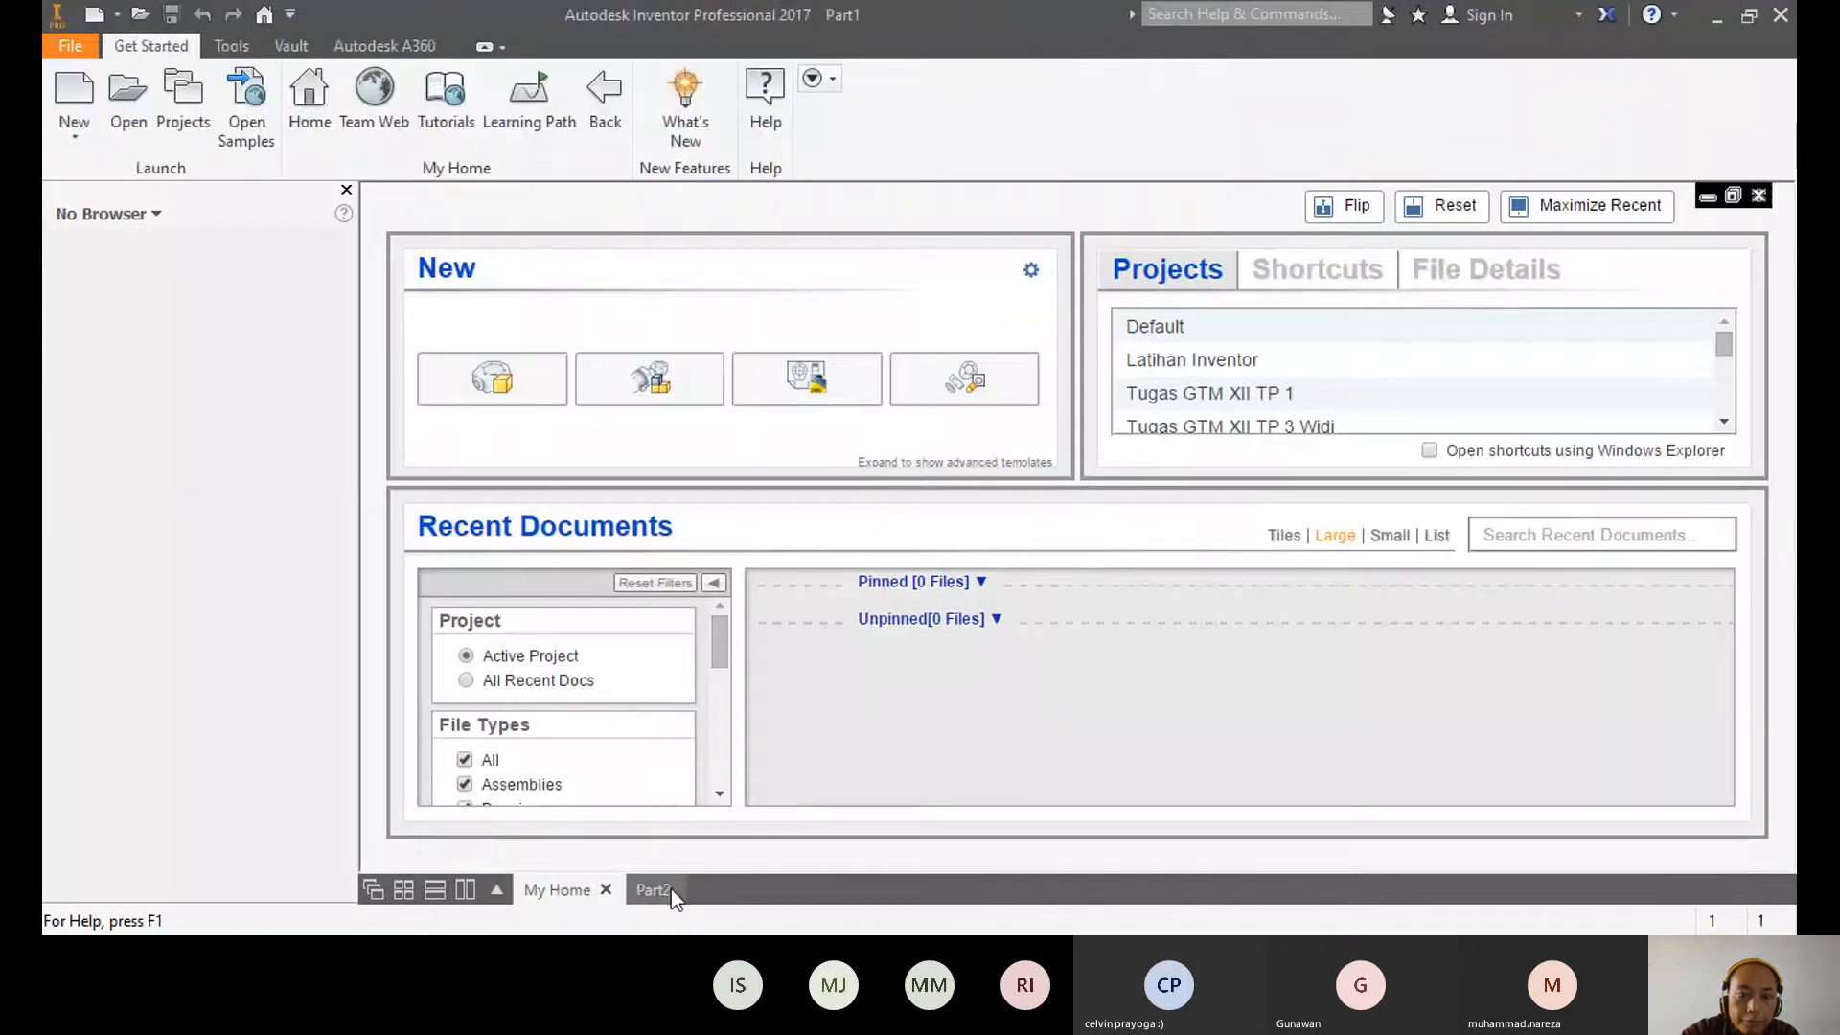
click(671, 889)
click(668, 889)
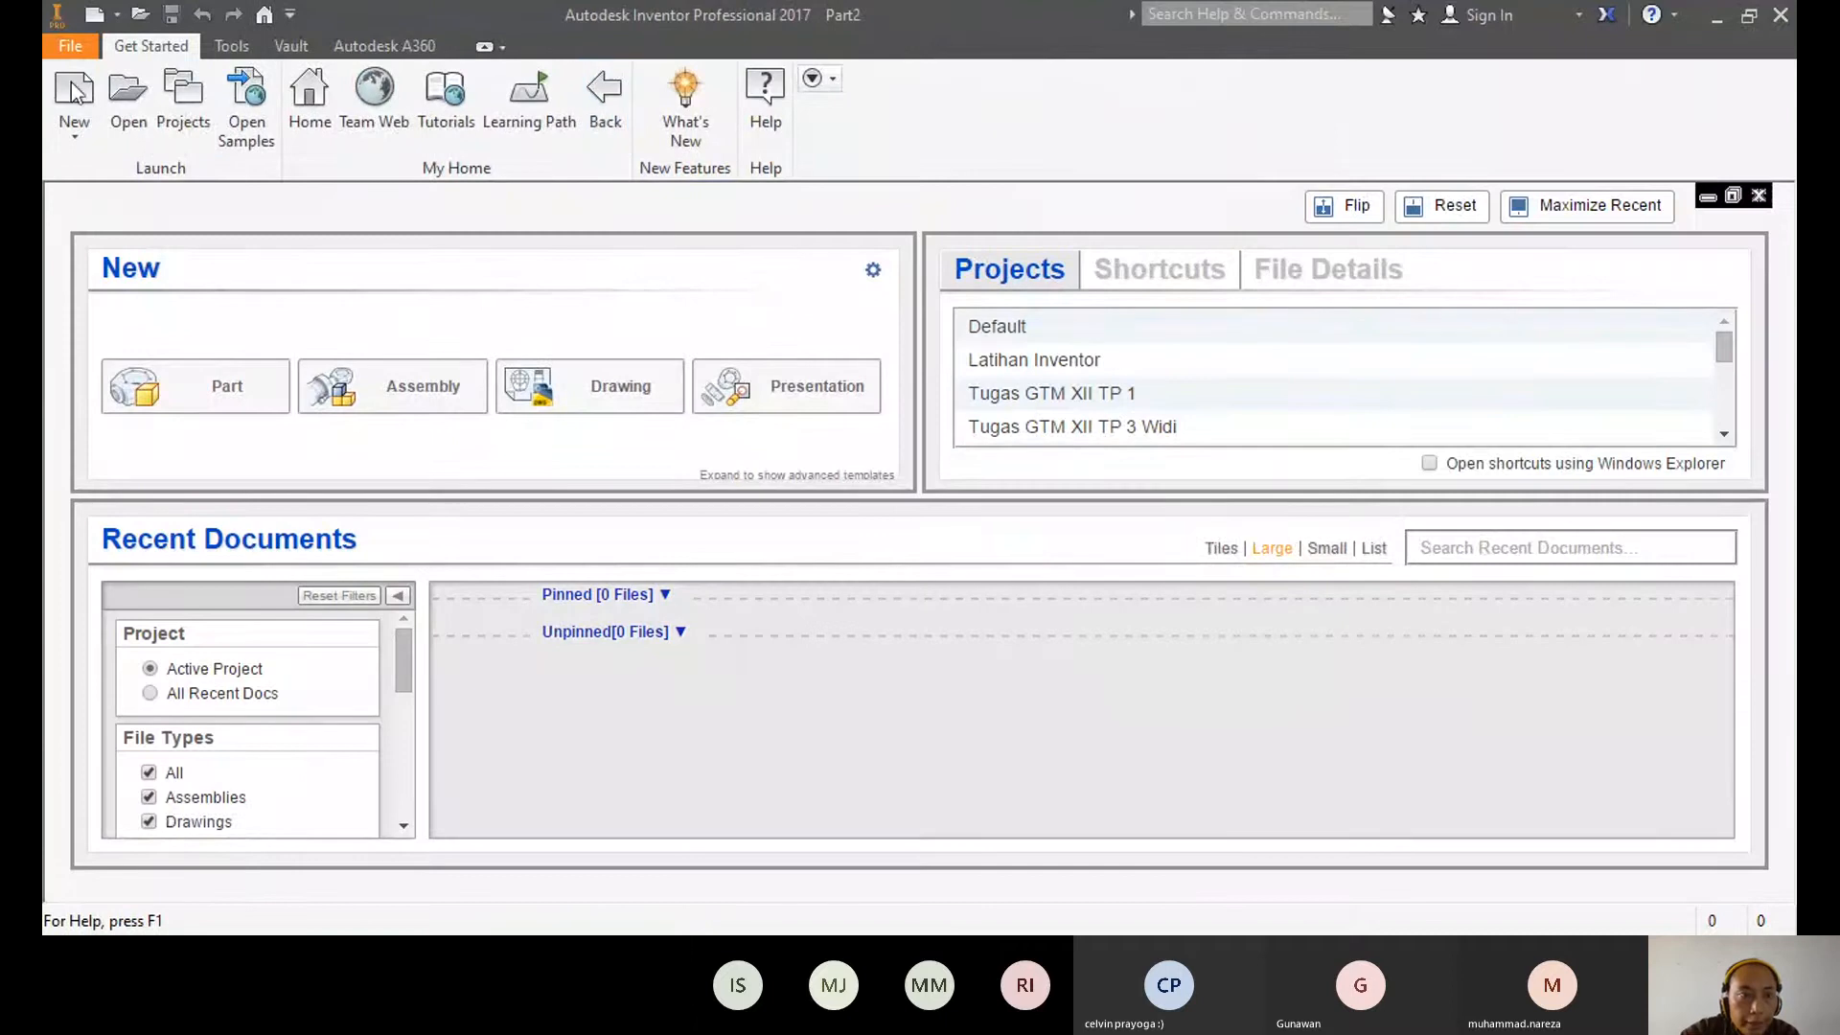
- Make TUGAS GTM XII TP 6 WIDI the active project and check its workspace folder for files to open
click(192, 96)
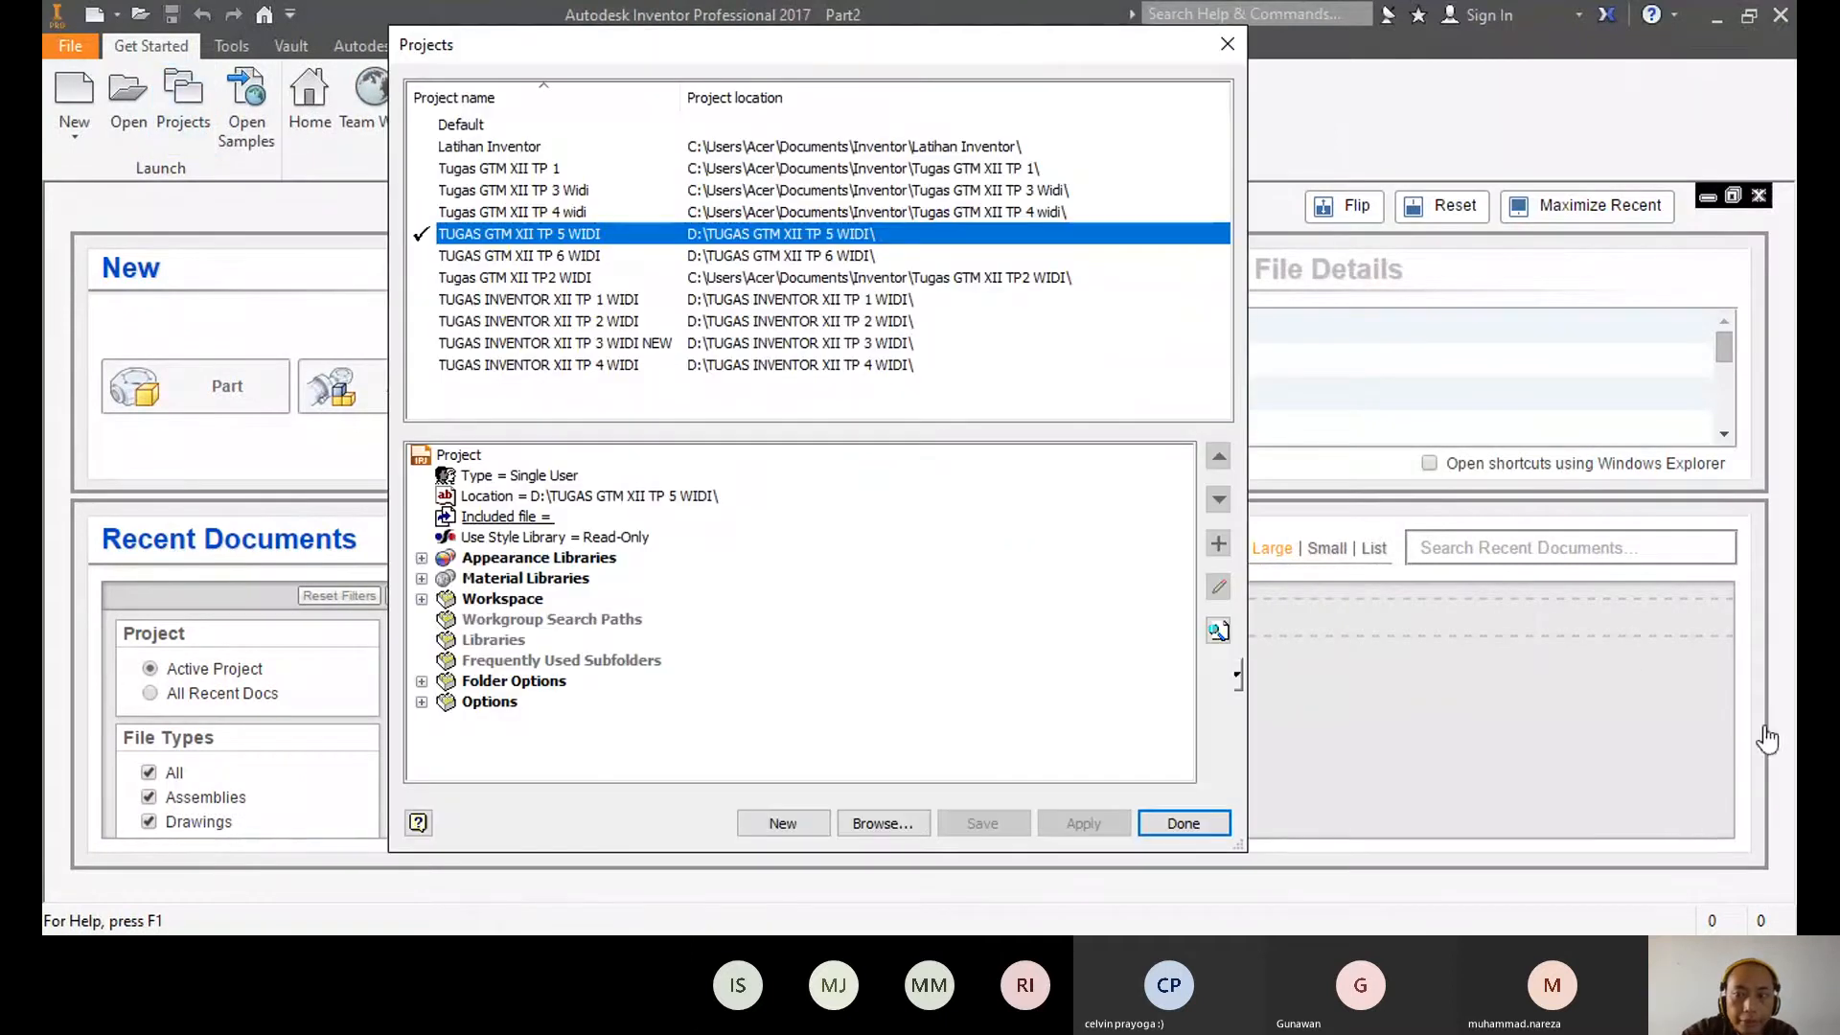
click(543, 257)
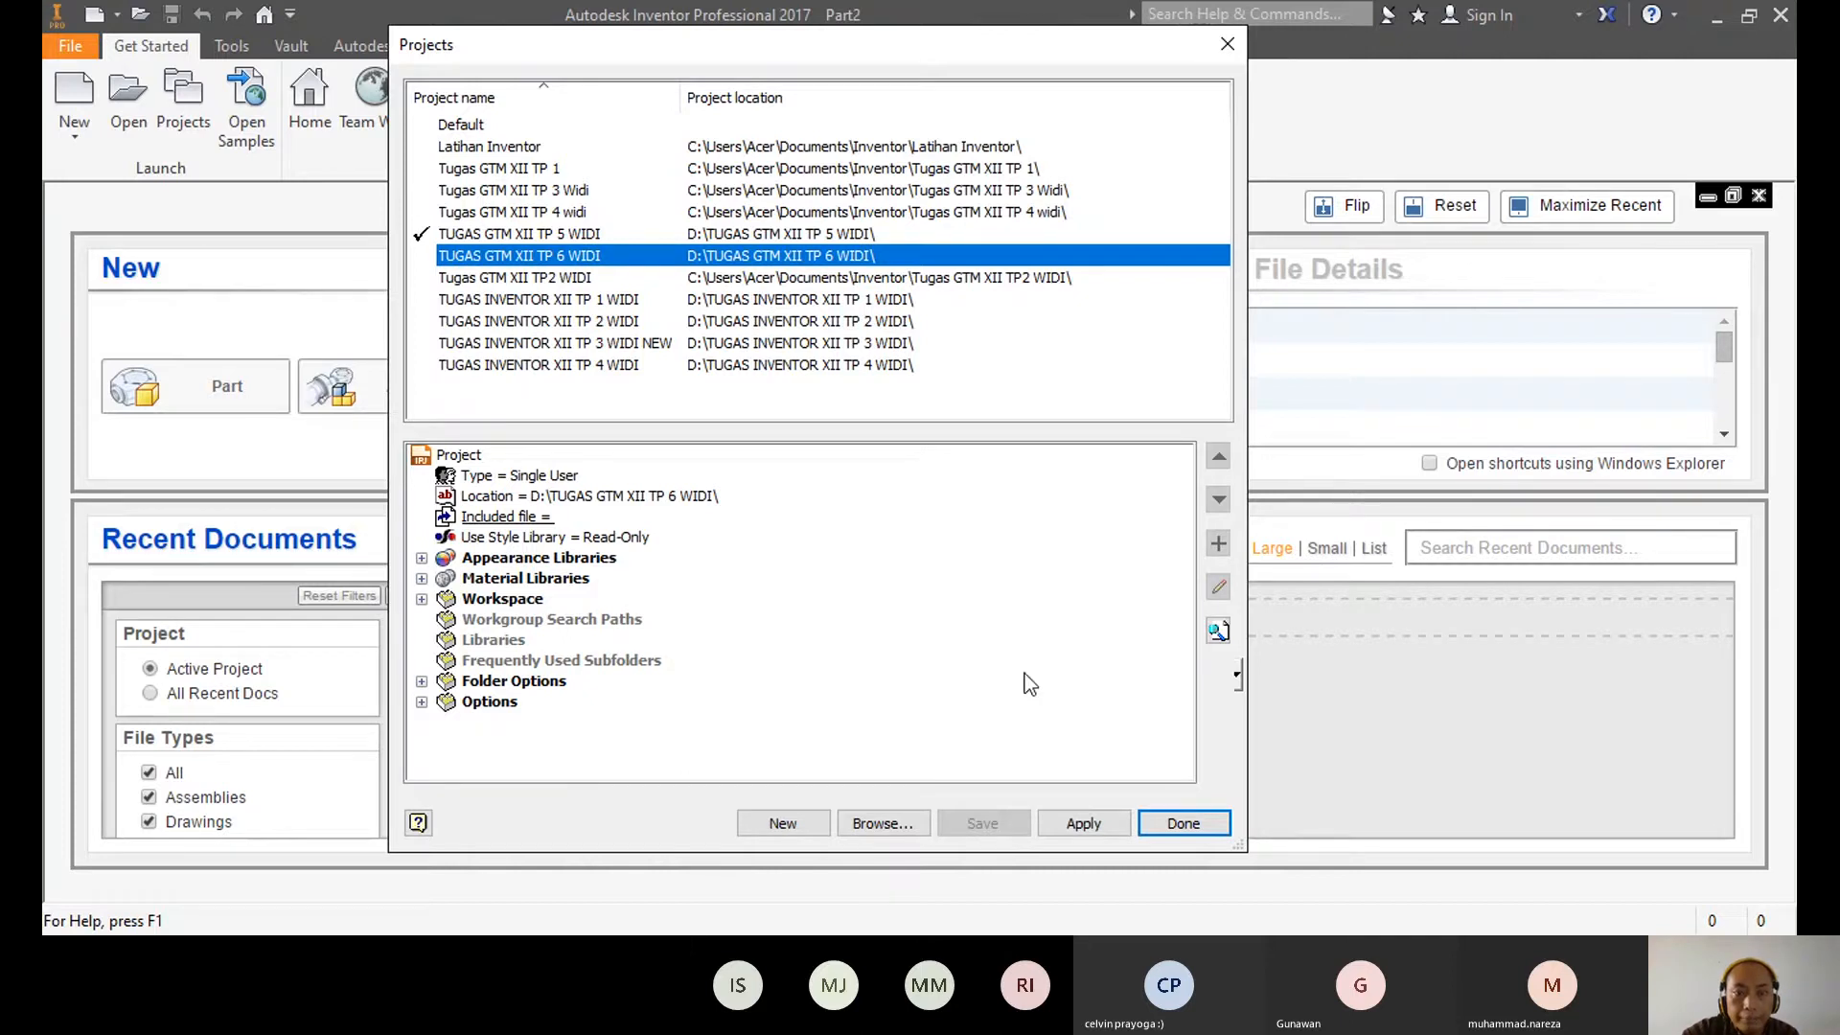
click(1083, 822)
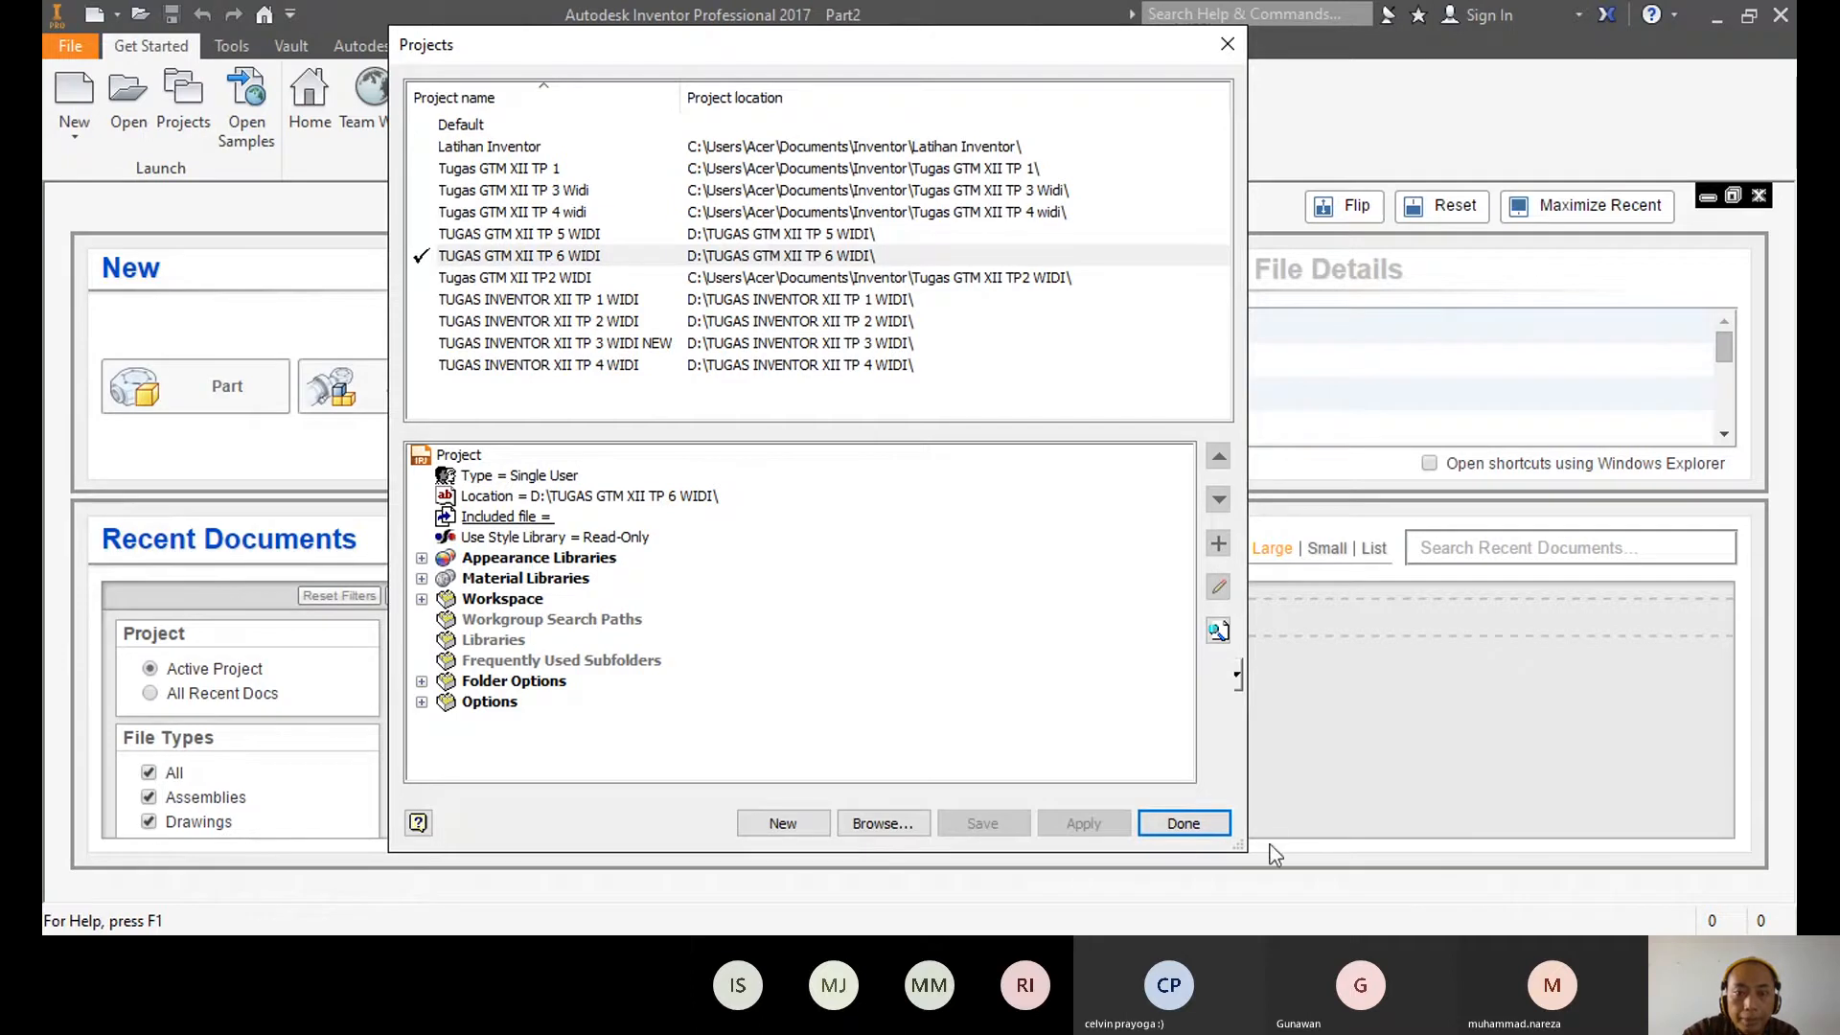
click(1181, 823)
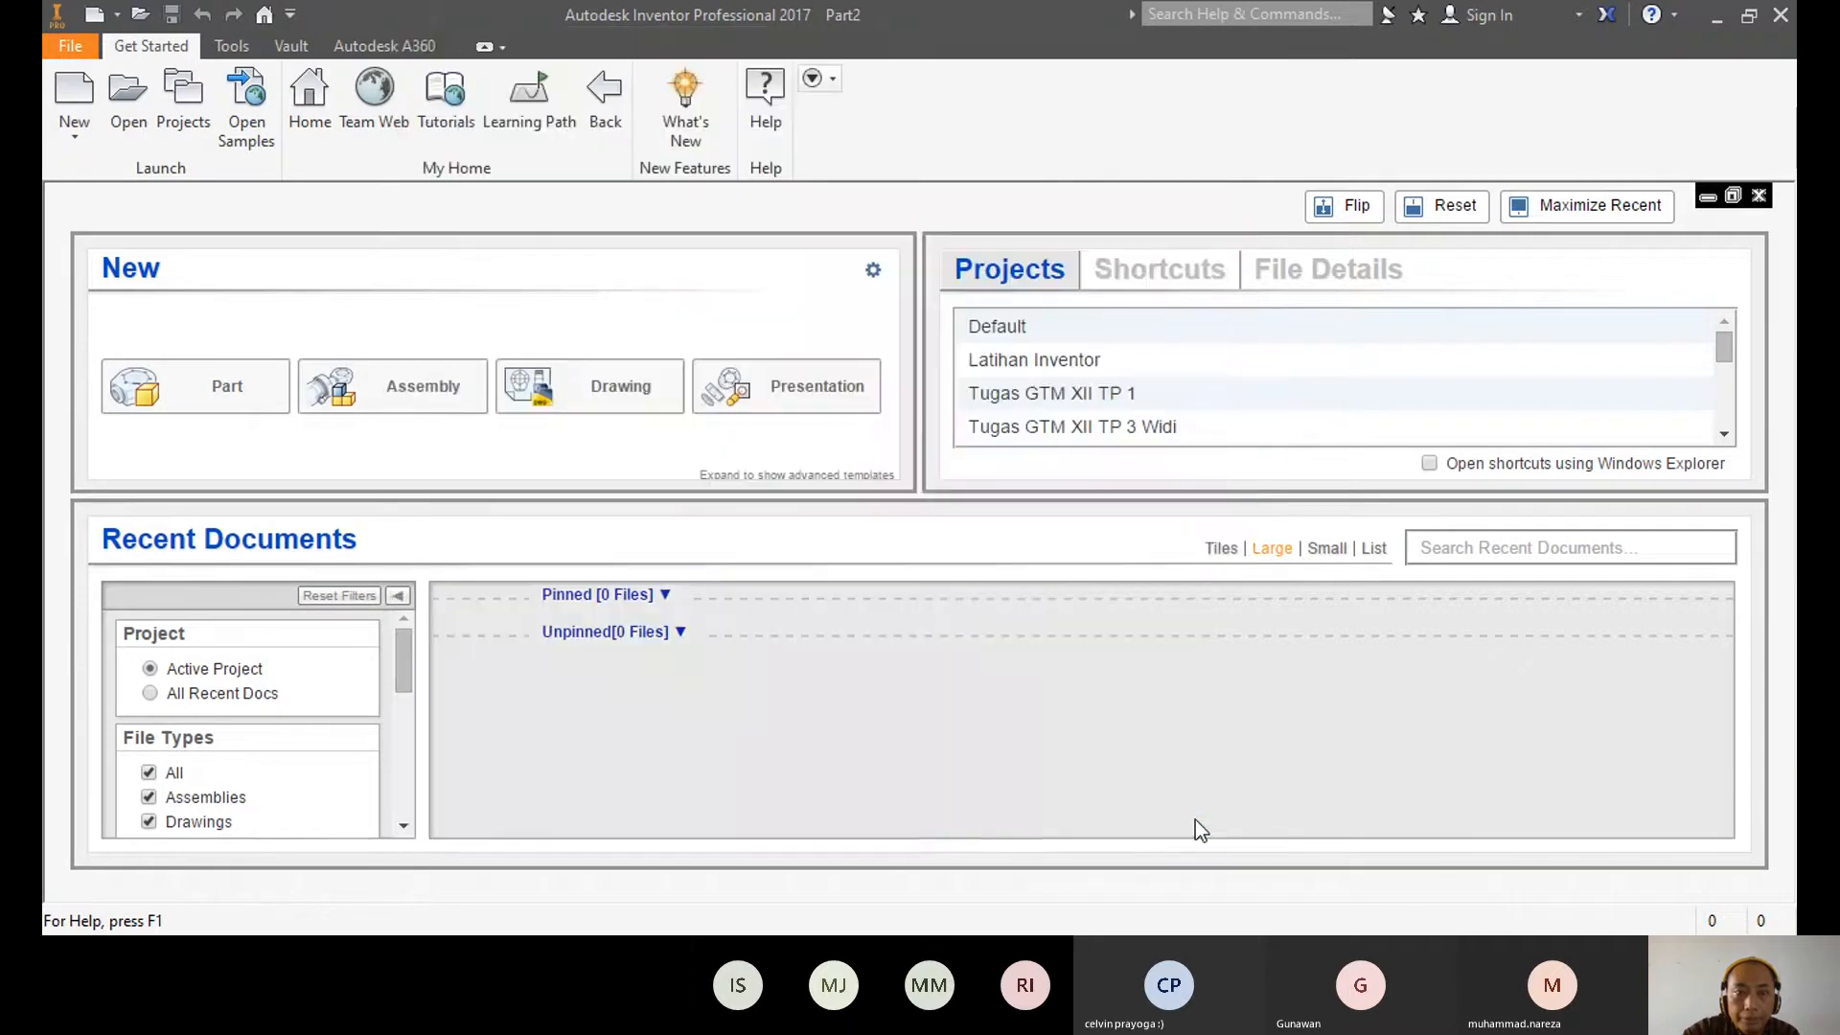
click(131, 115)
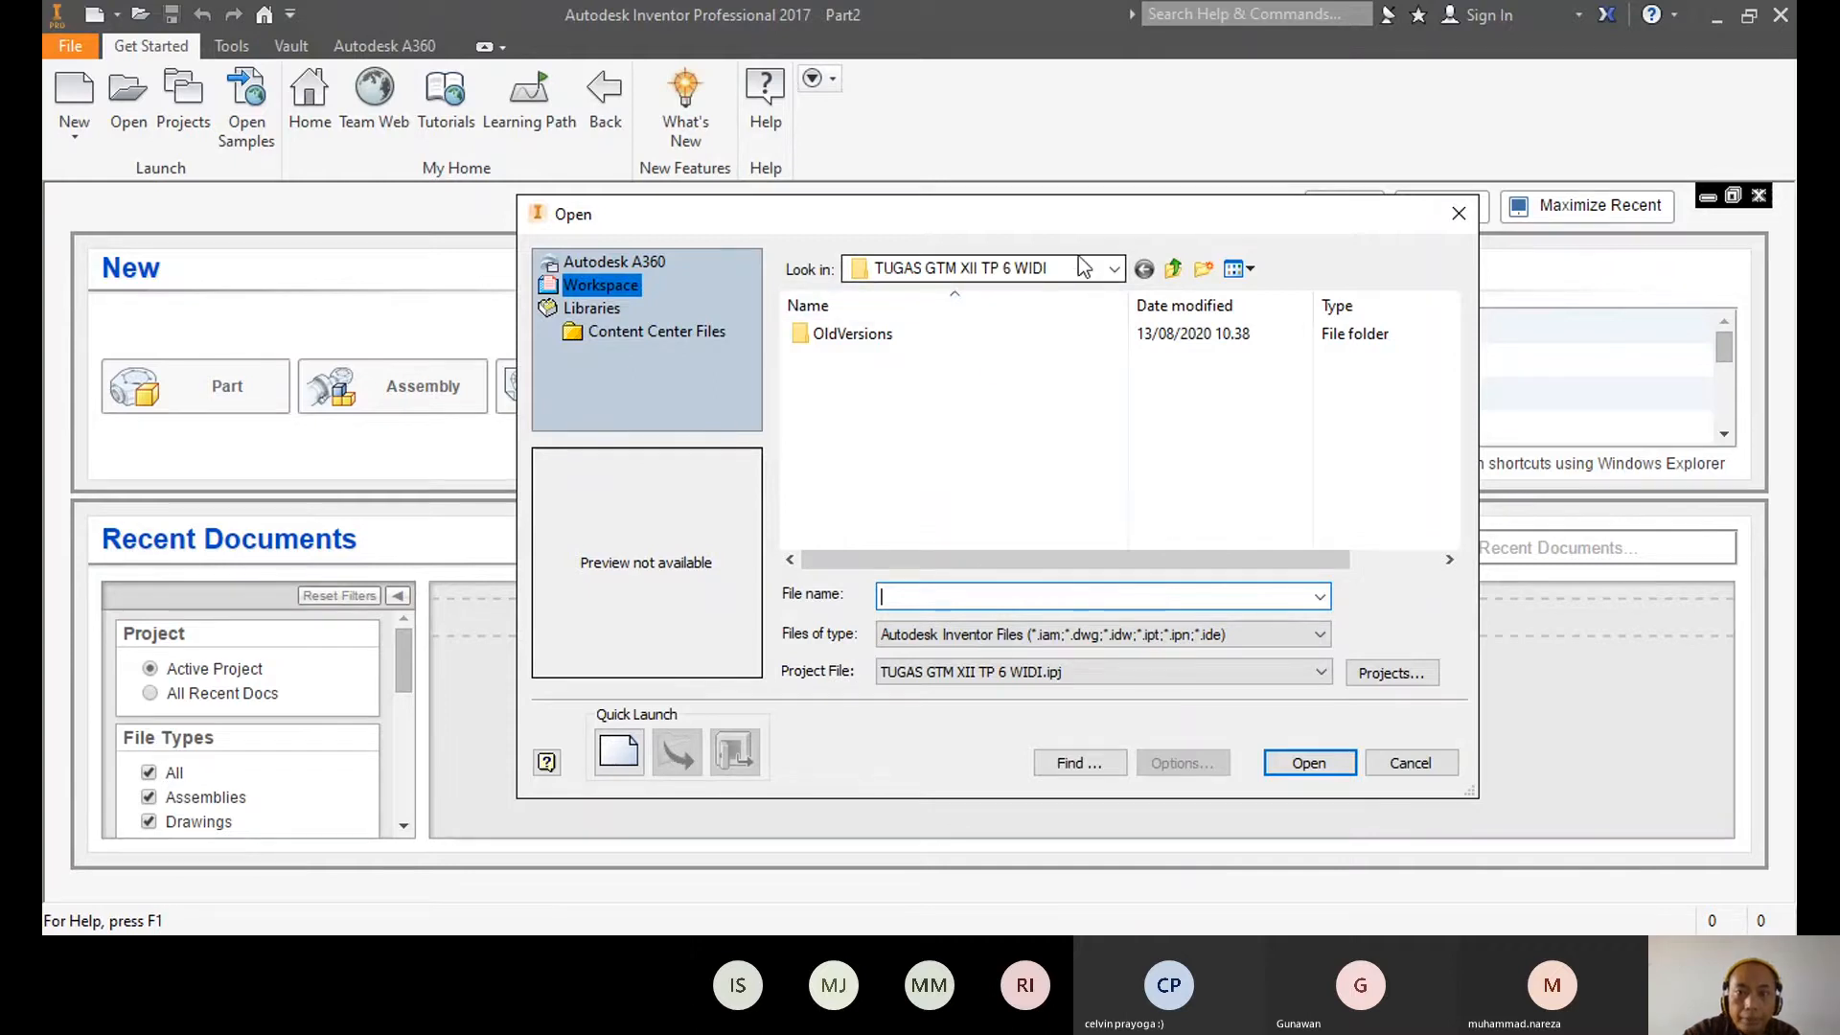
click(1403, 755)
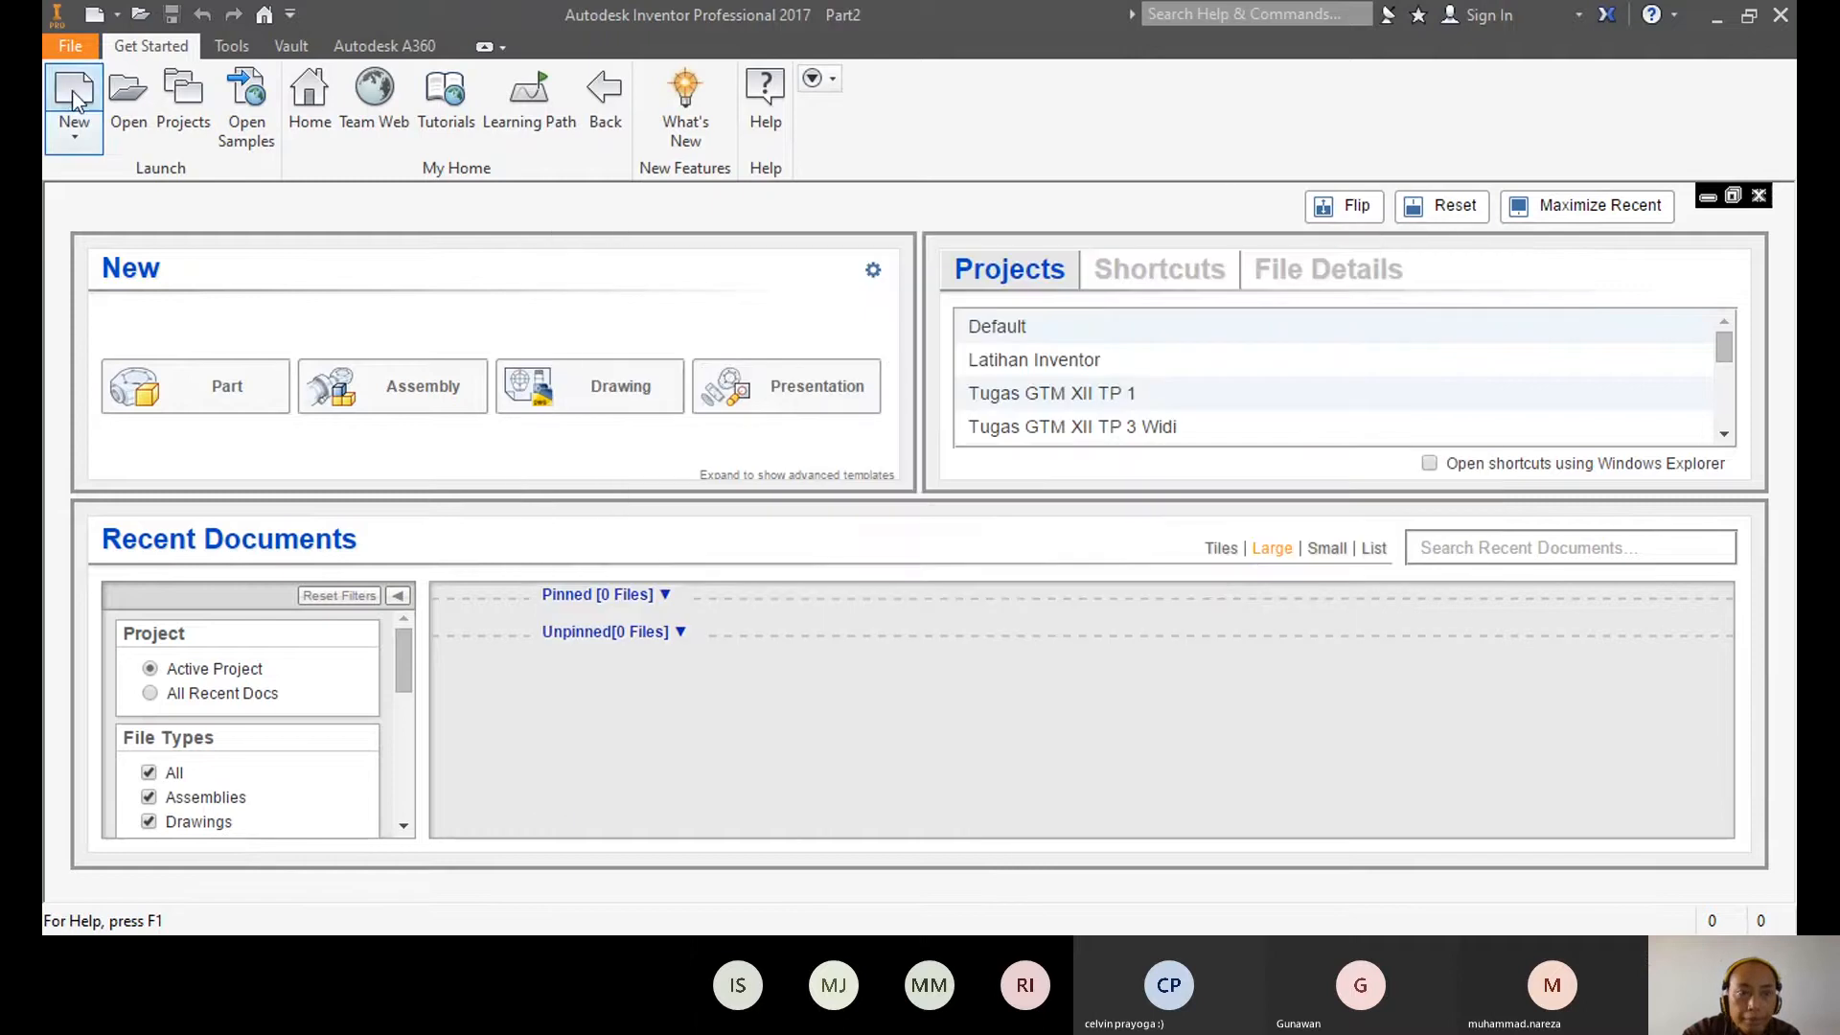
- Create a part from the metric Standard (mm).ipt template and start a 2D sketch on the front (XY) origin plane
click(74, 91)
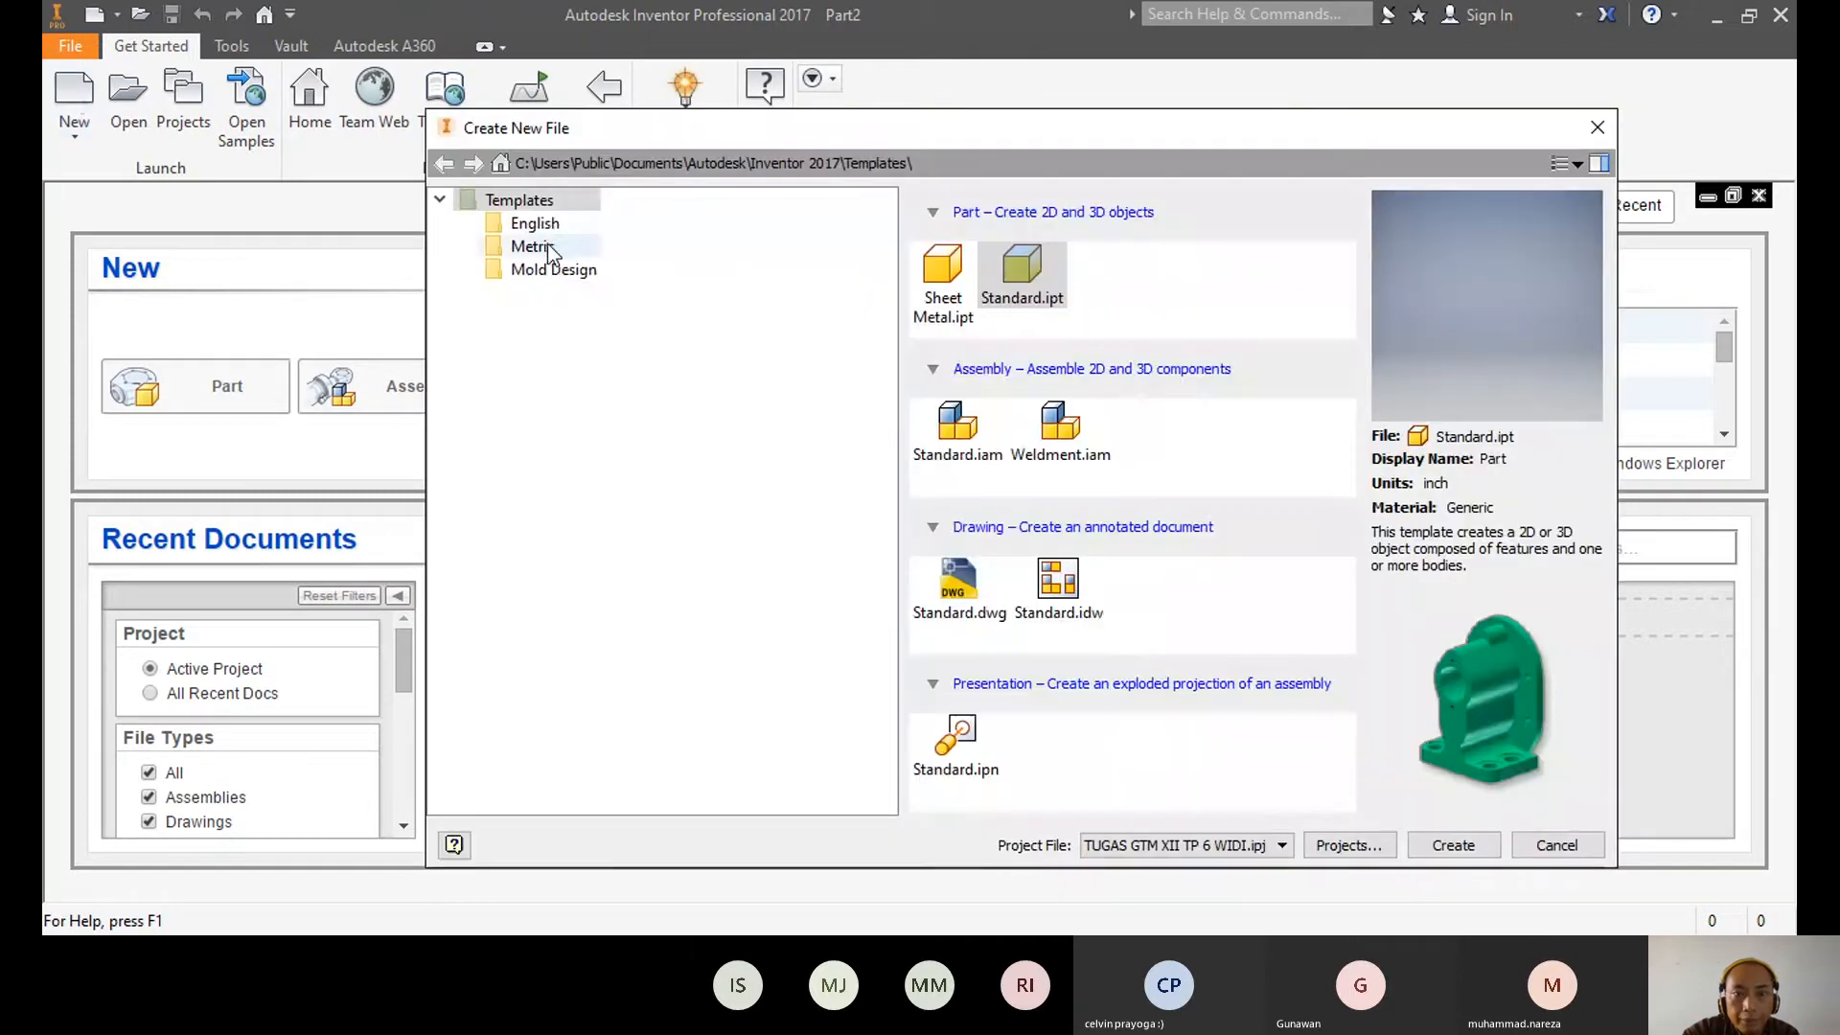
click(532, 247)
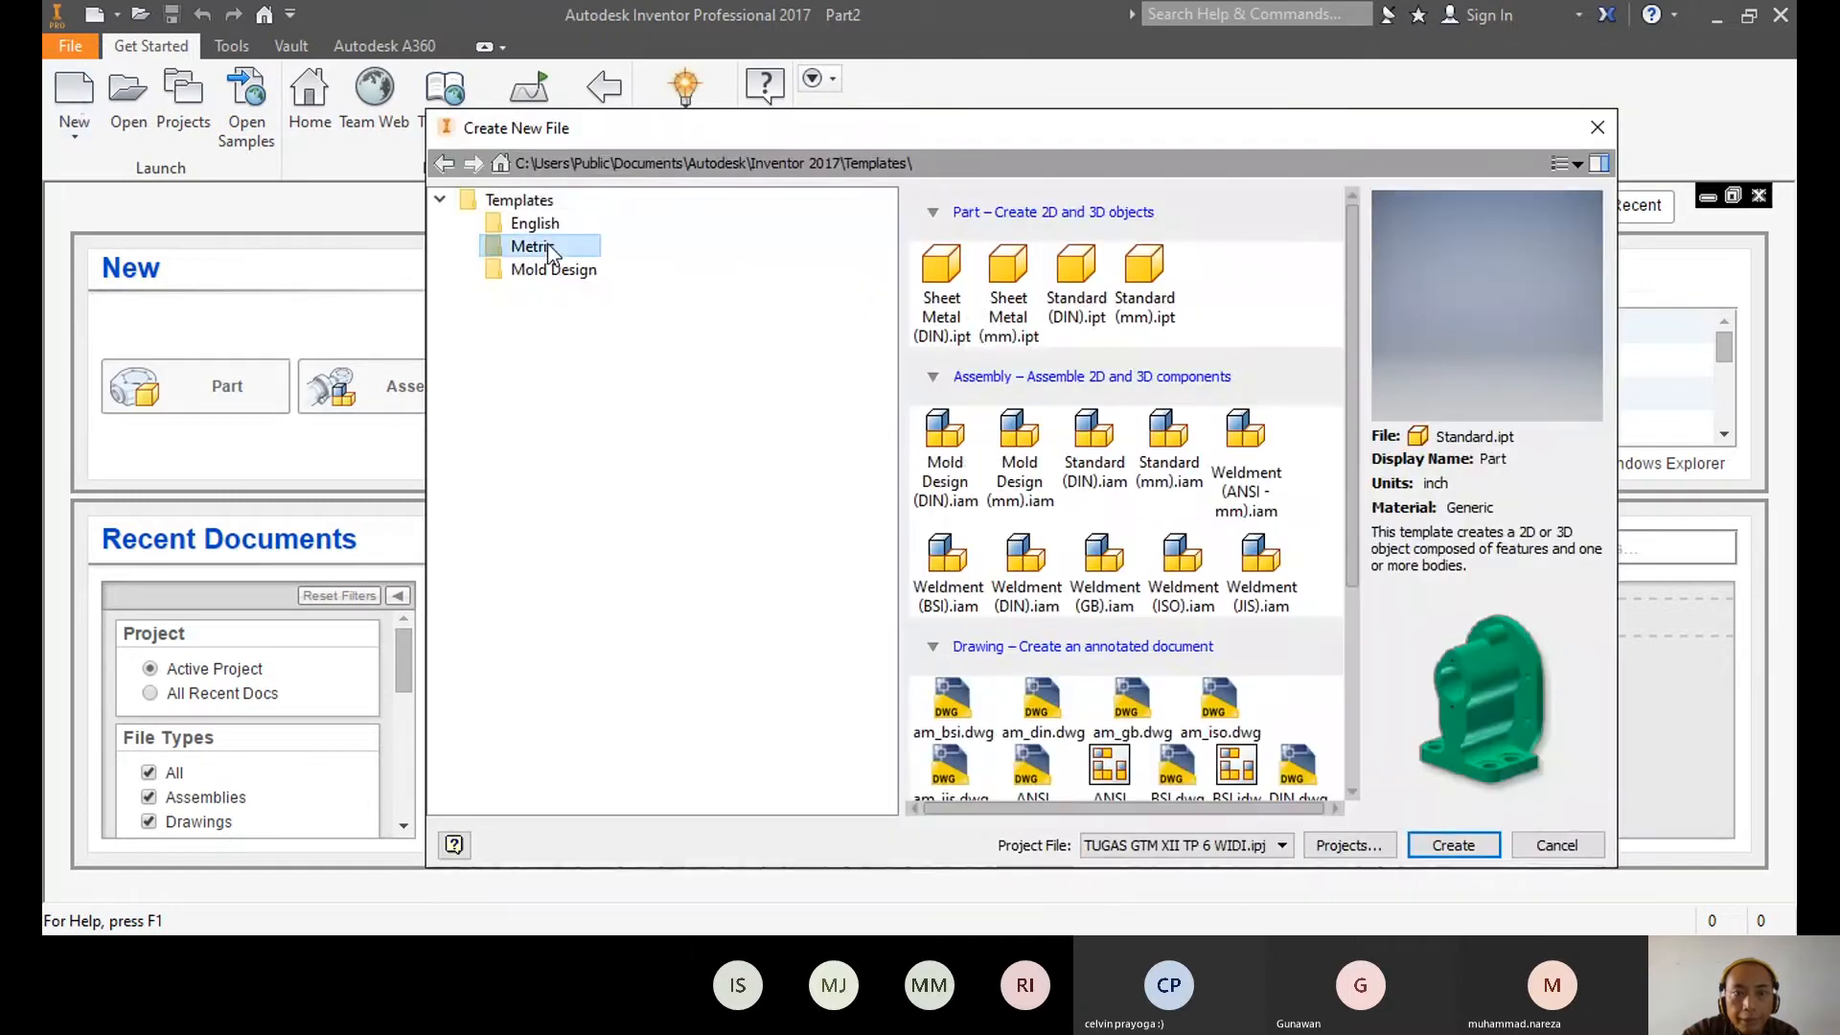
click(1162, 316)
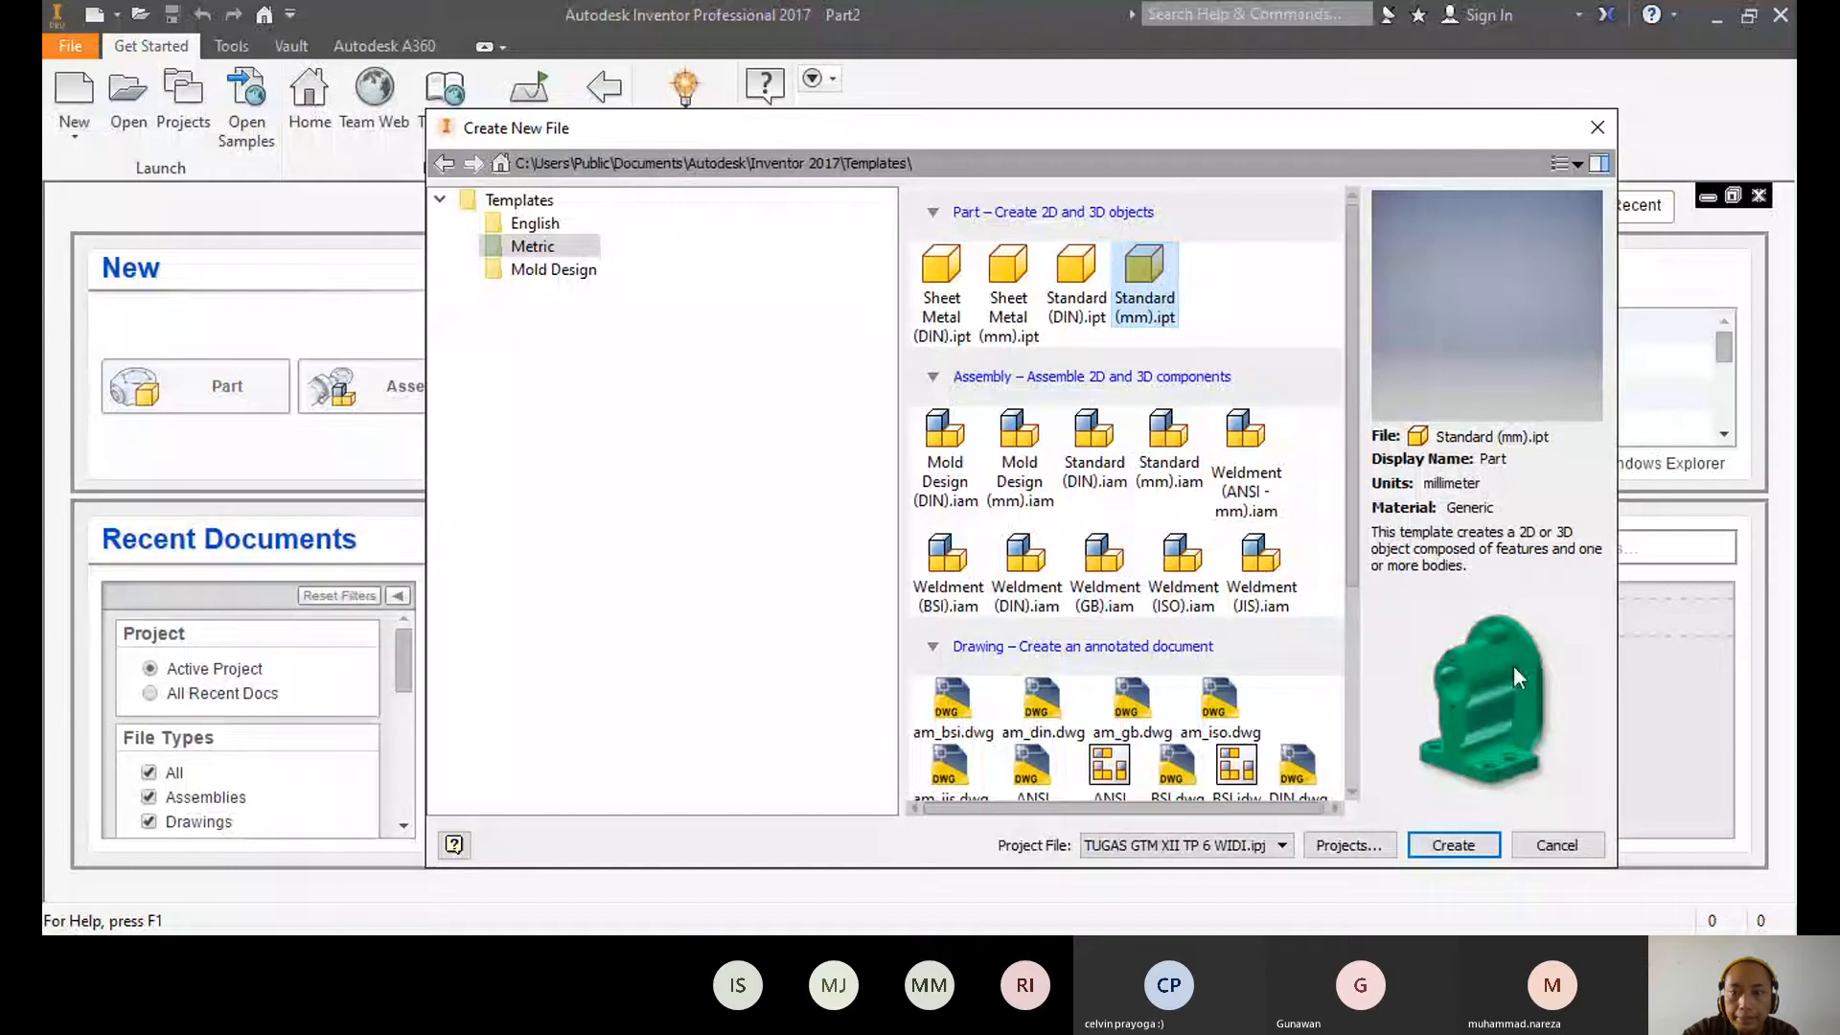
click(1453, 847)
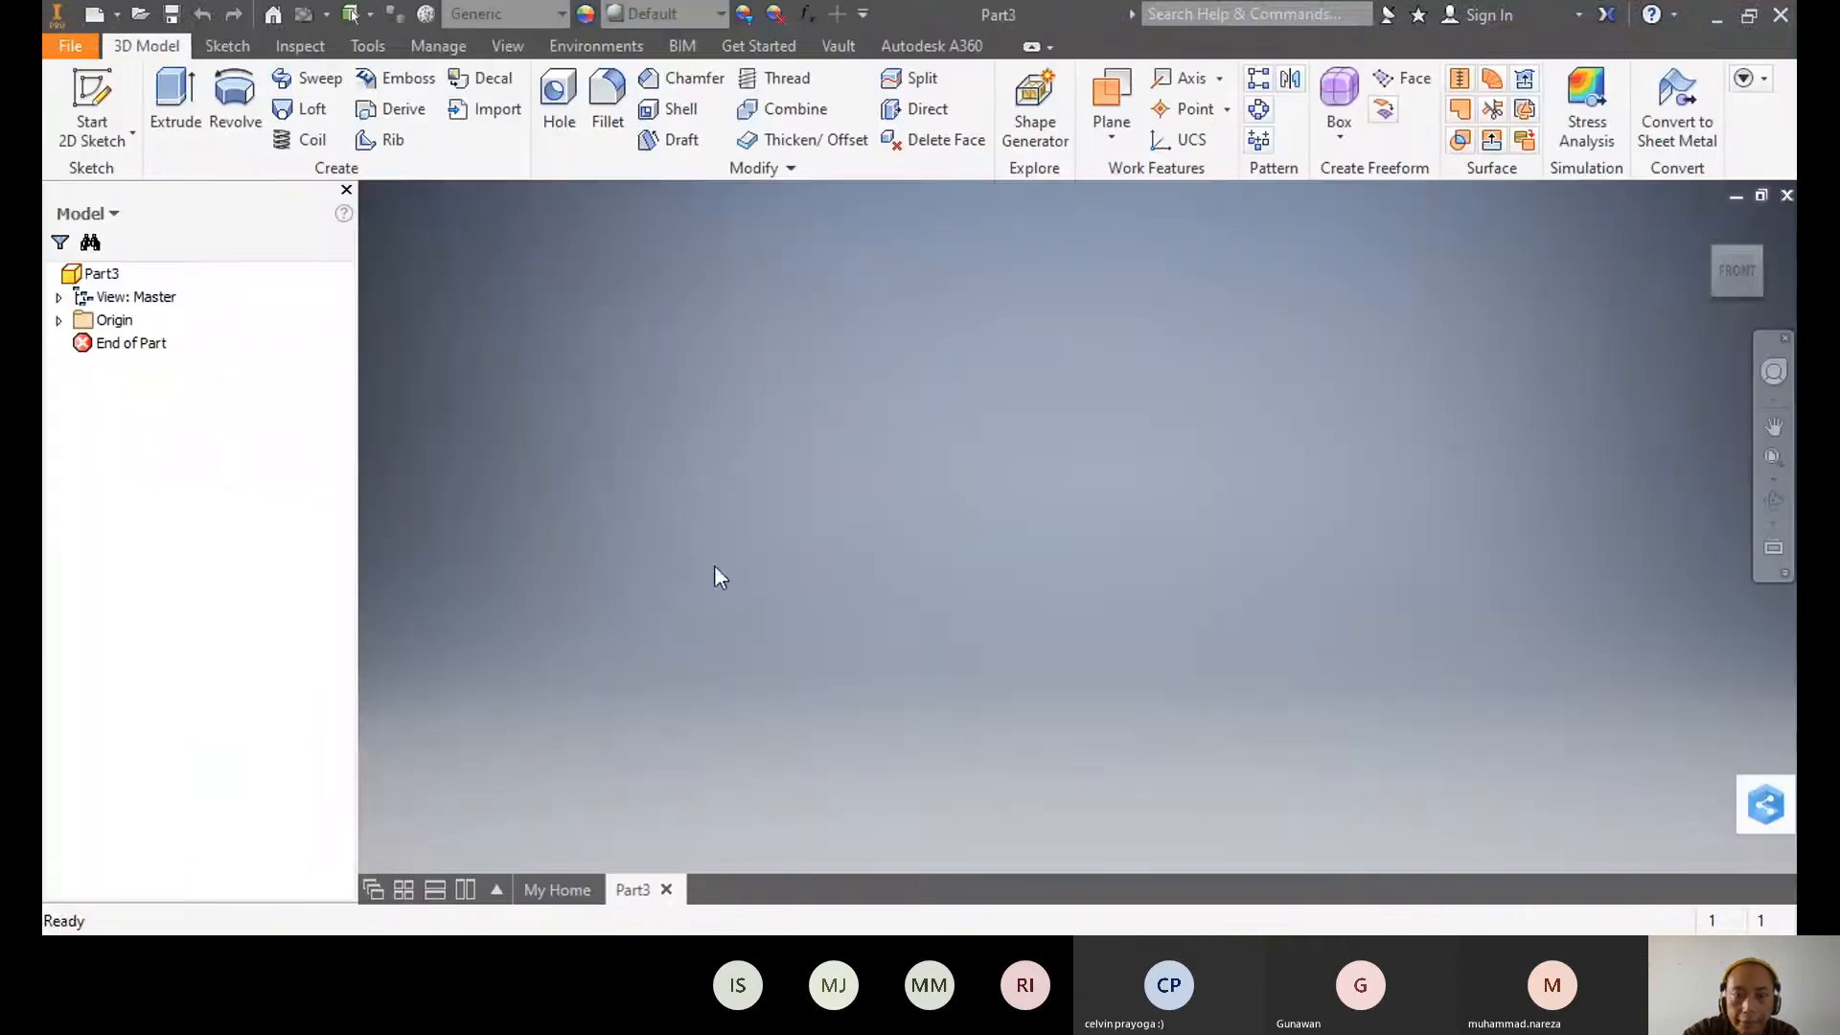
click(88, 111)
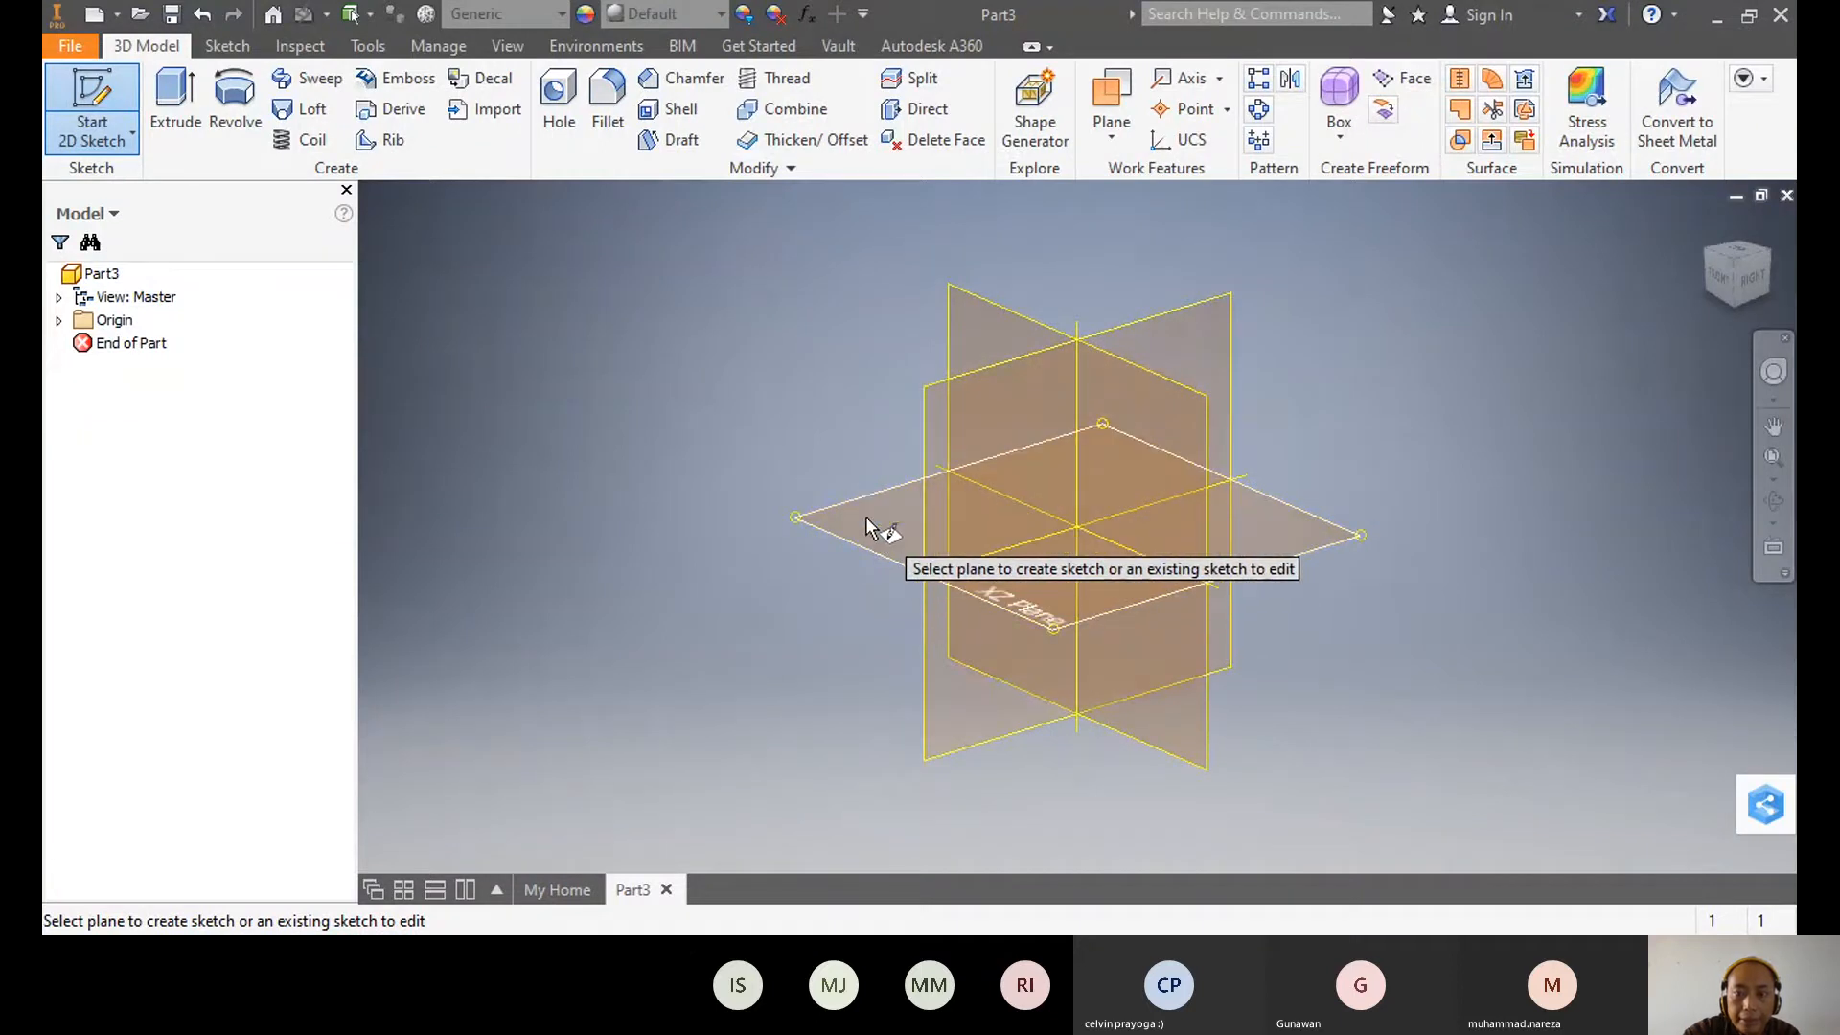
click(1012, 331)
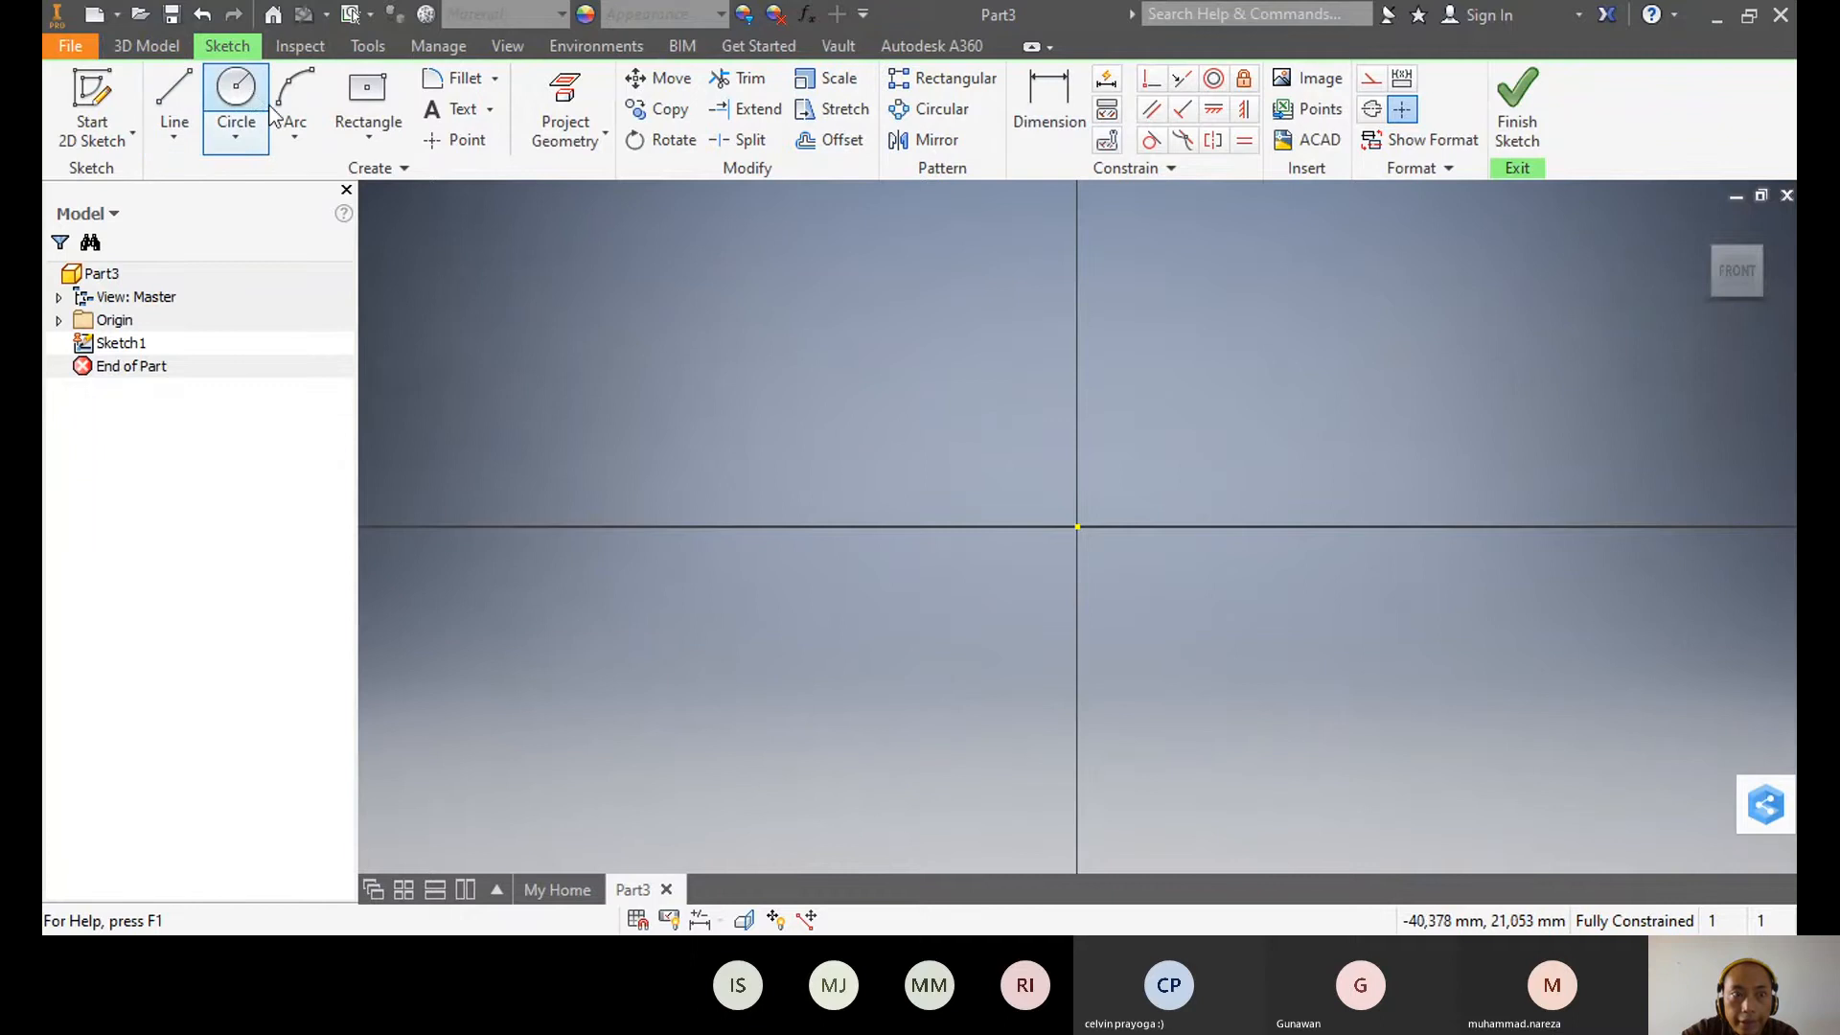
click(300, 46)
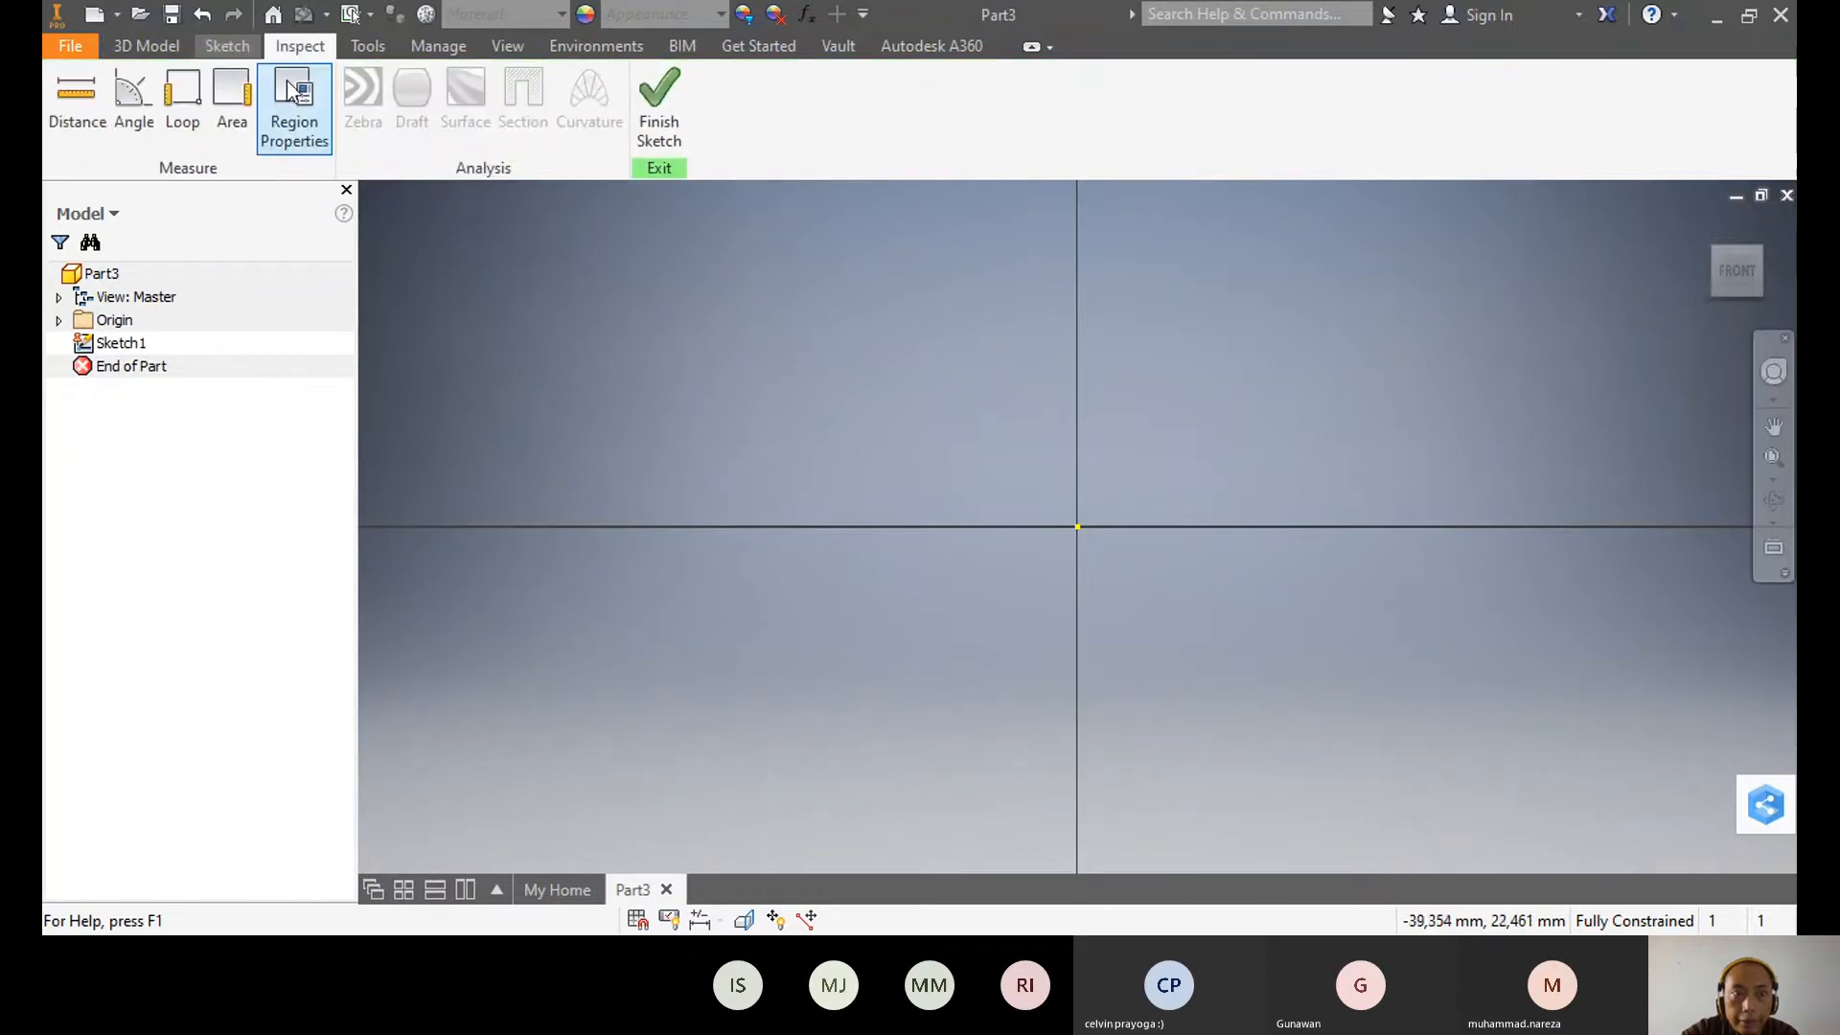
click(381, 44)
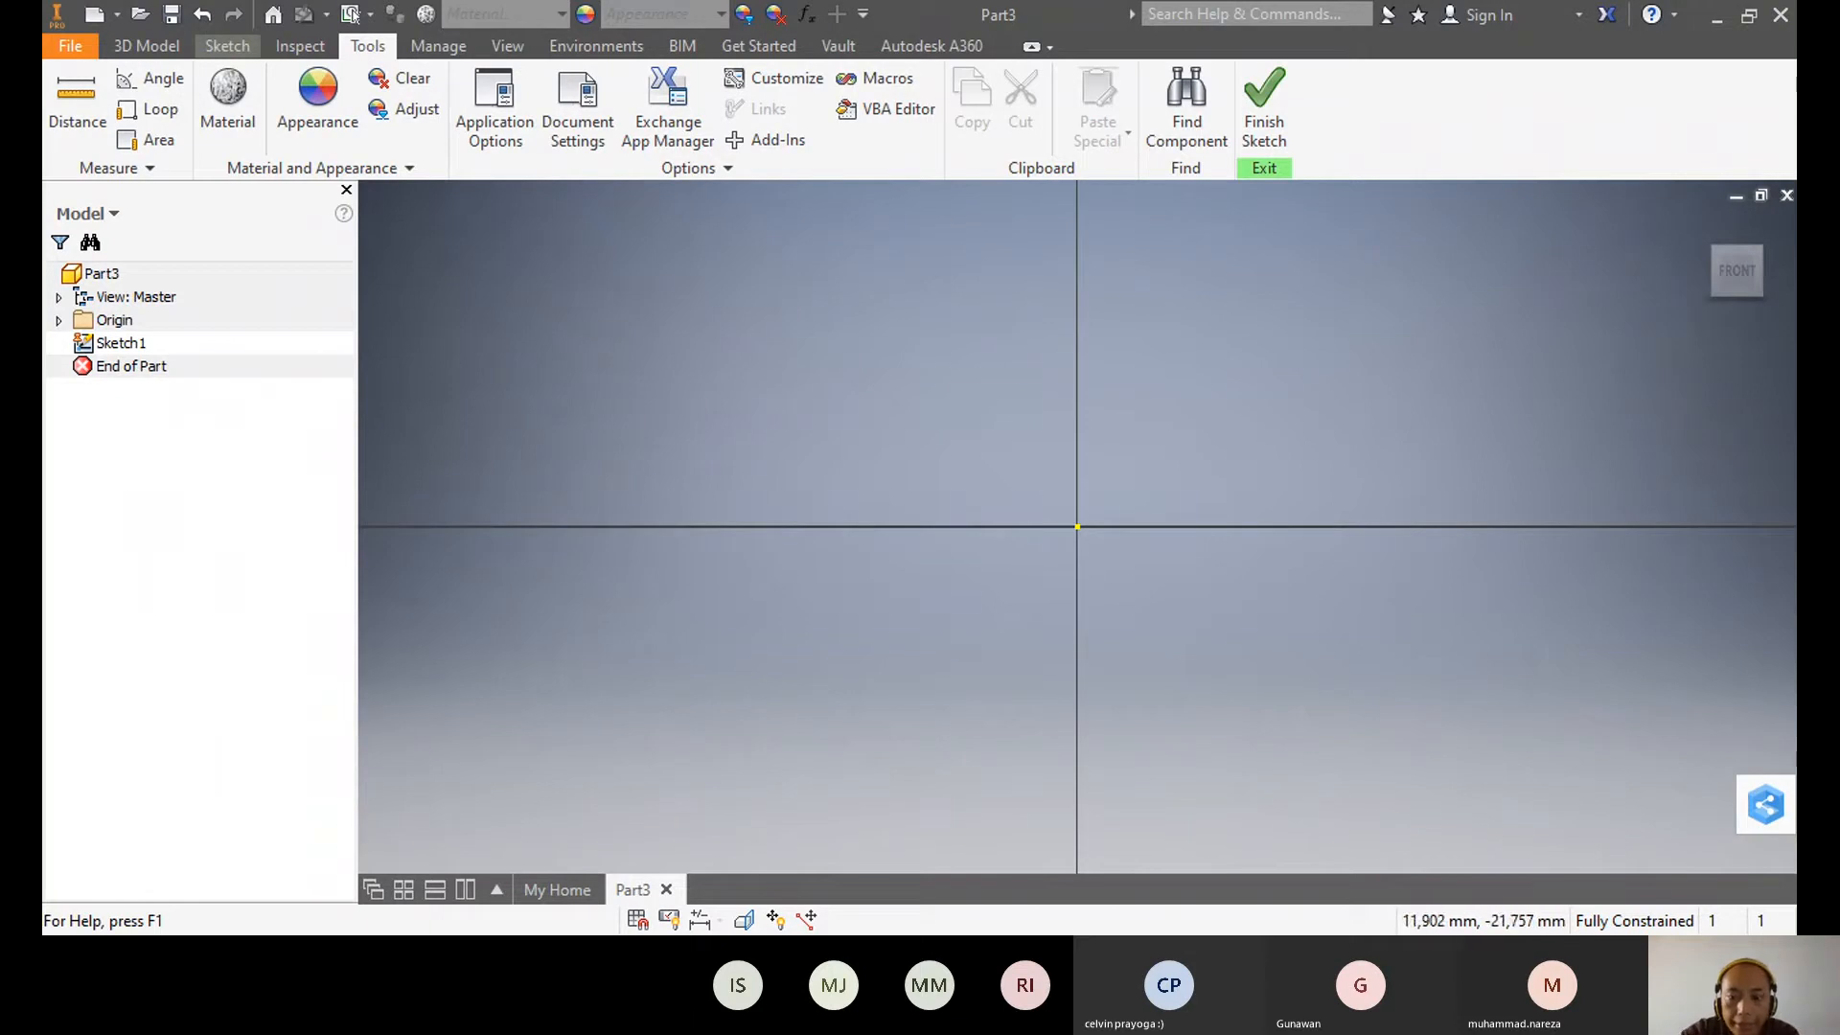
click(146, 45)
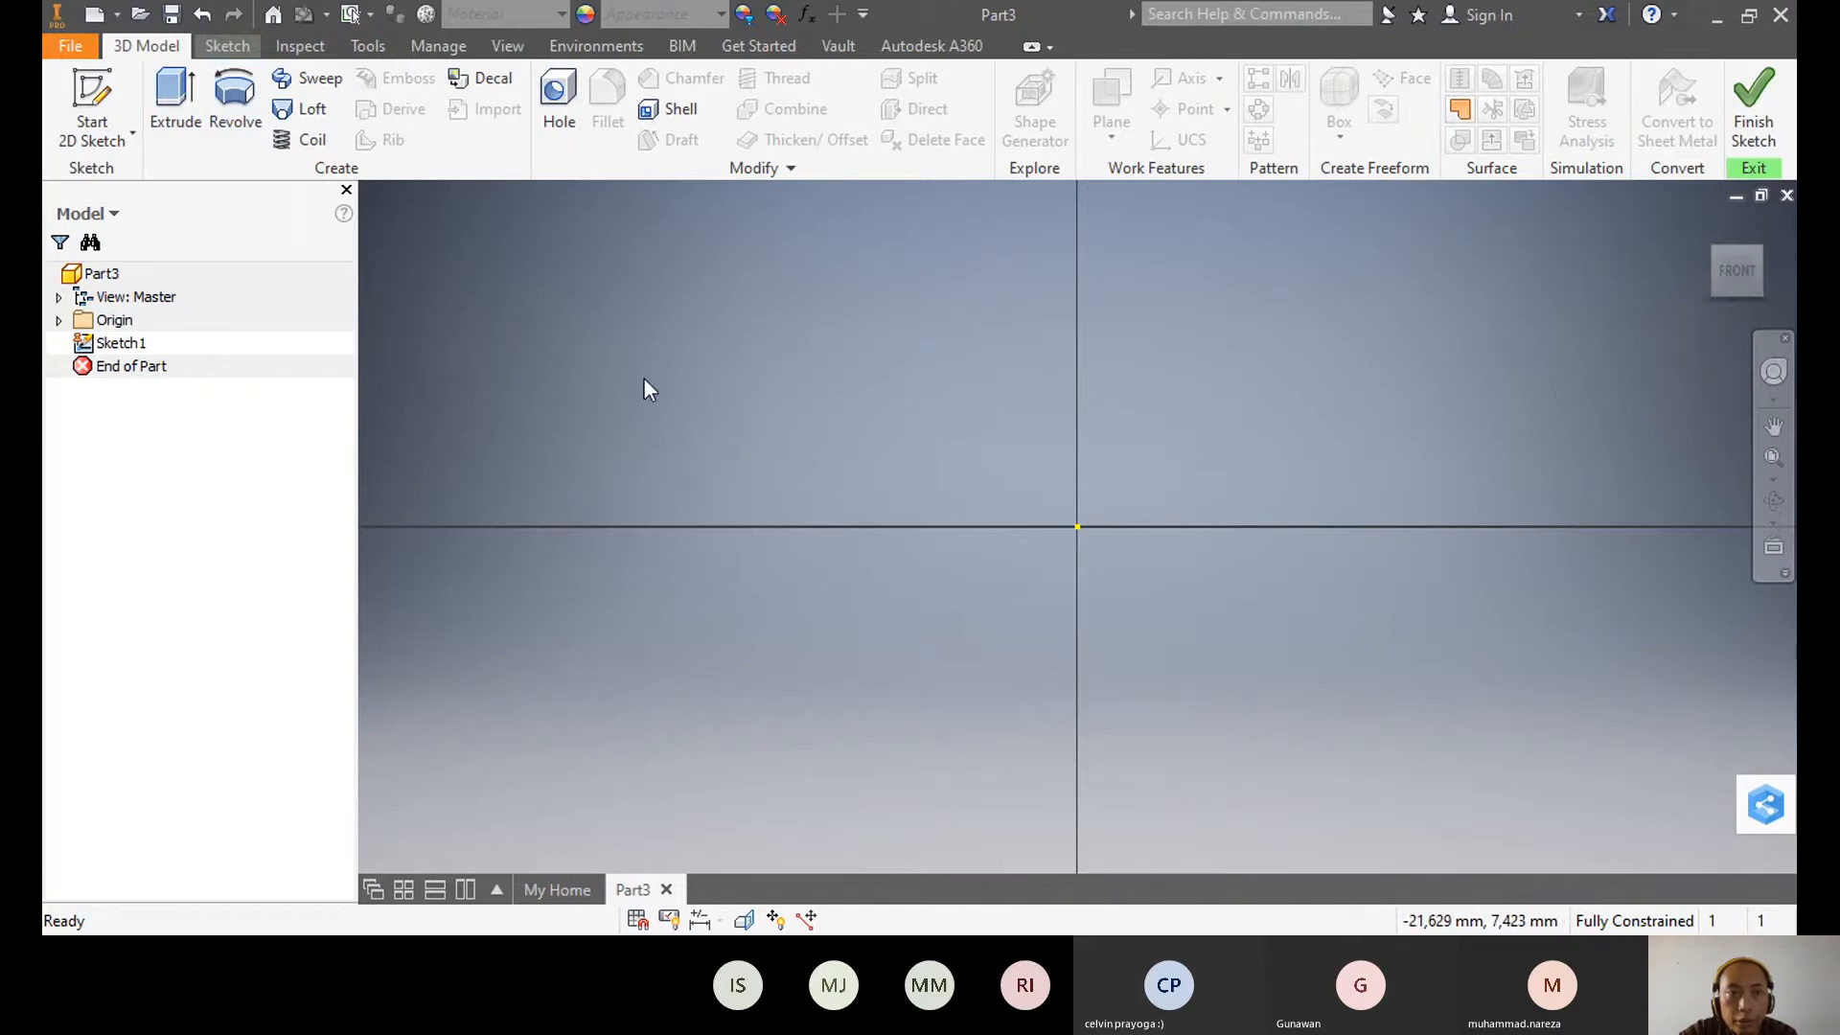
- Create another part from the metric Sheet Metal (mm).ipt template
click(94, 15)
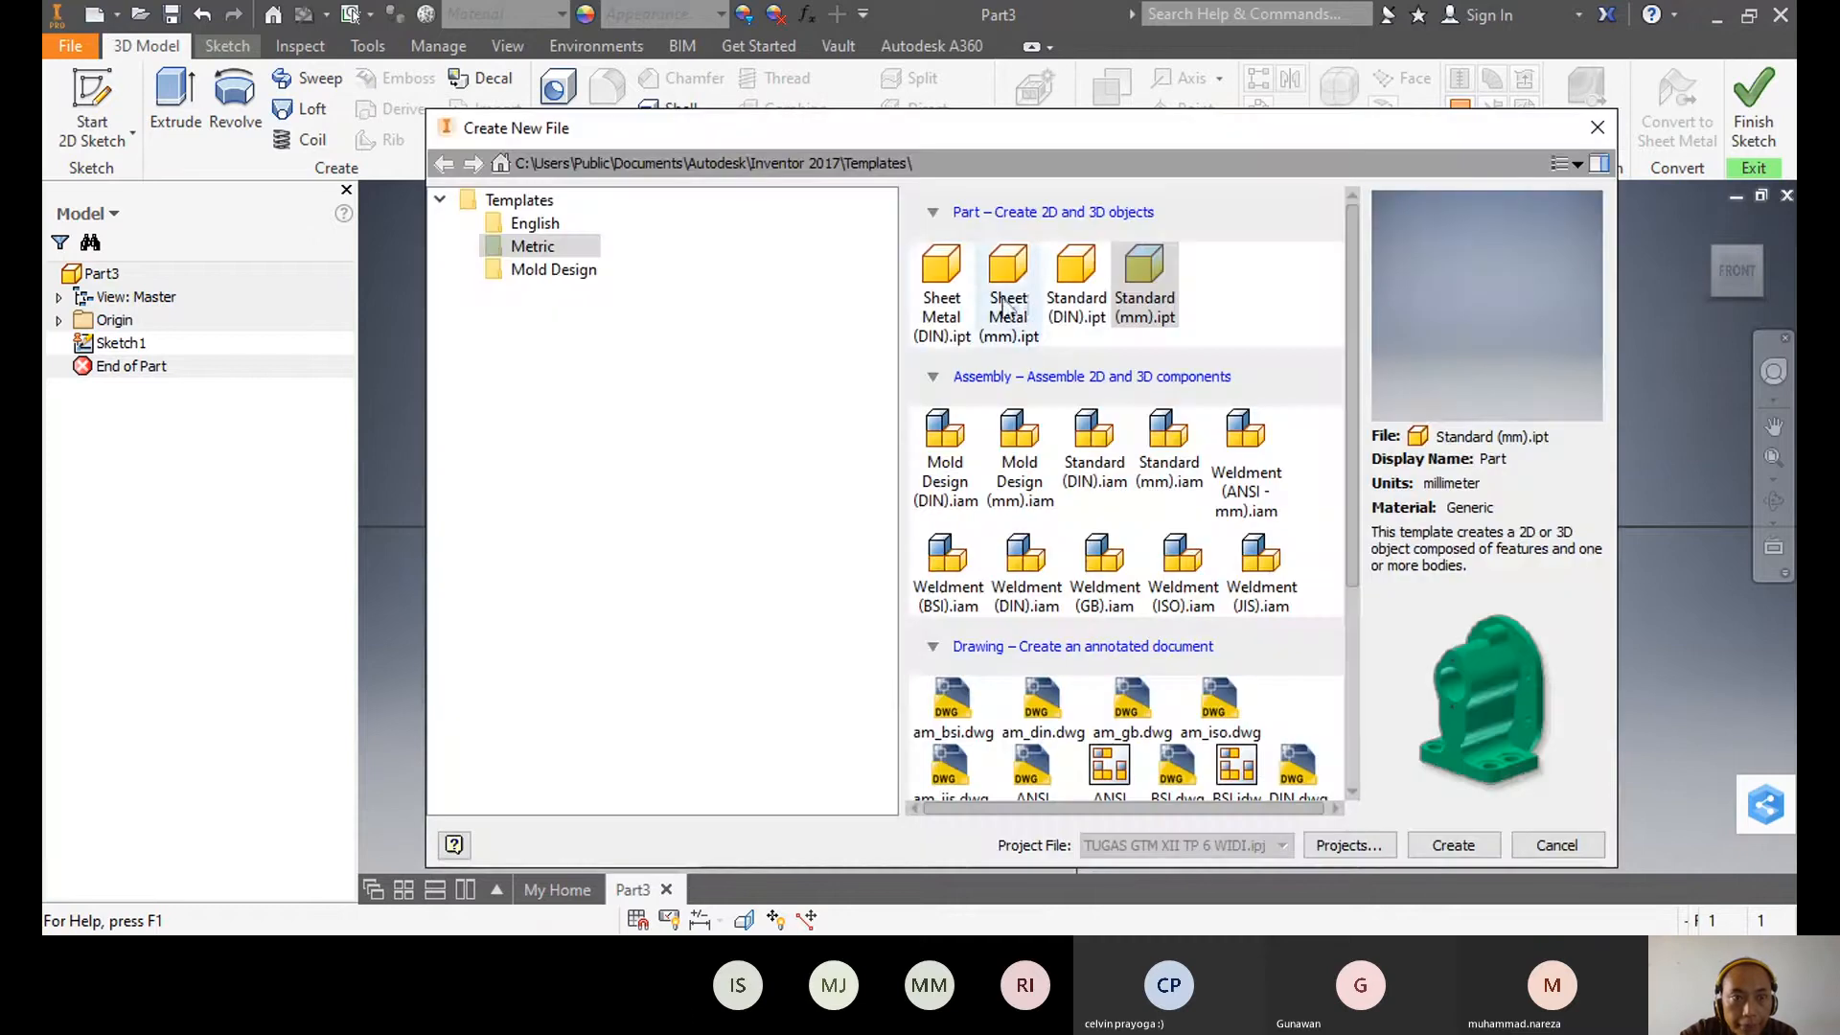
click(1021, 302)
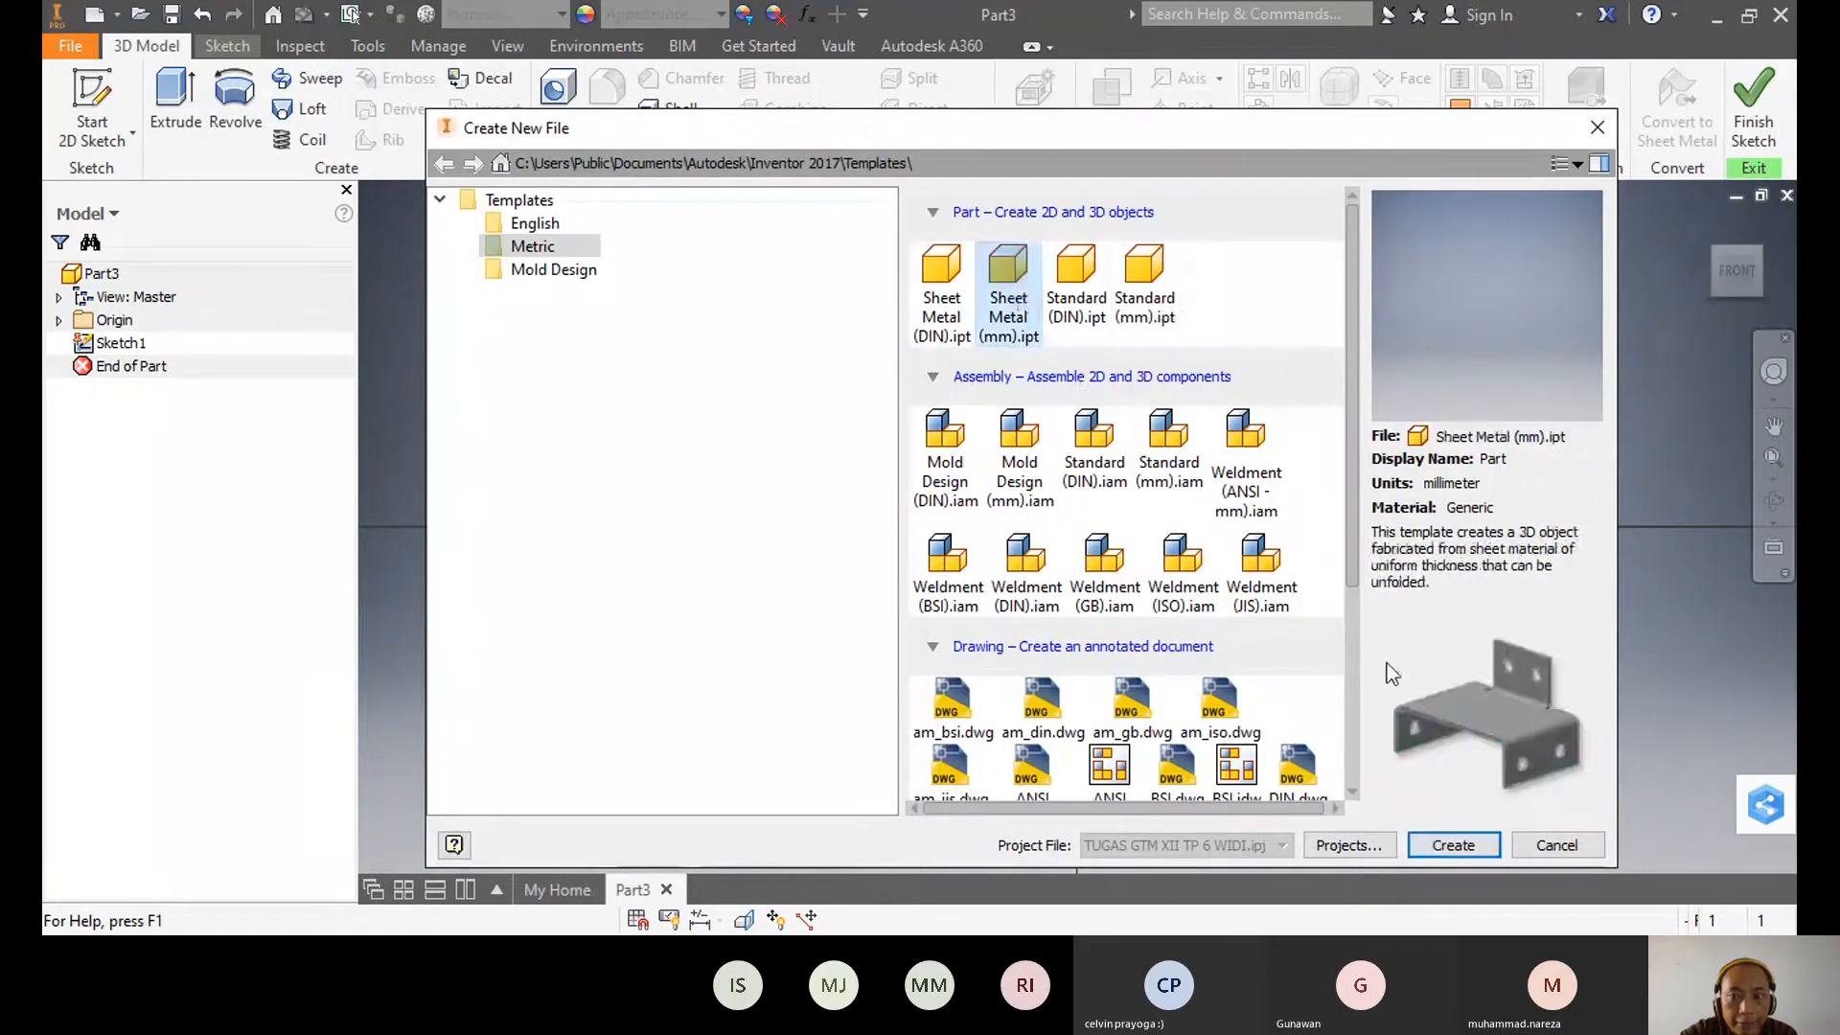
click(1452, 845)
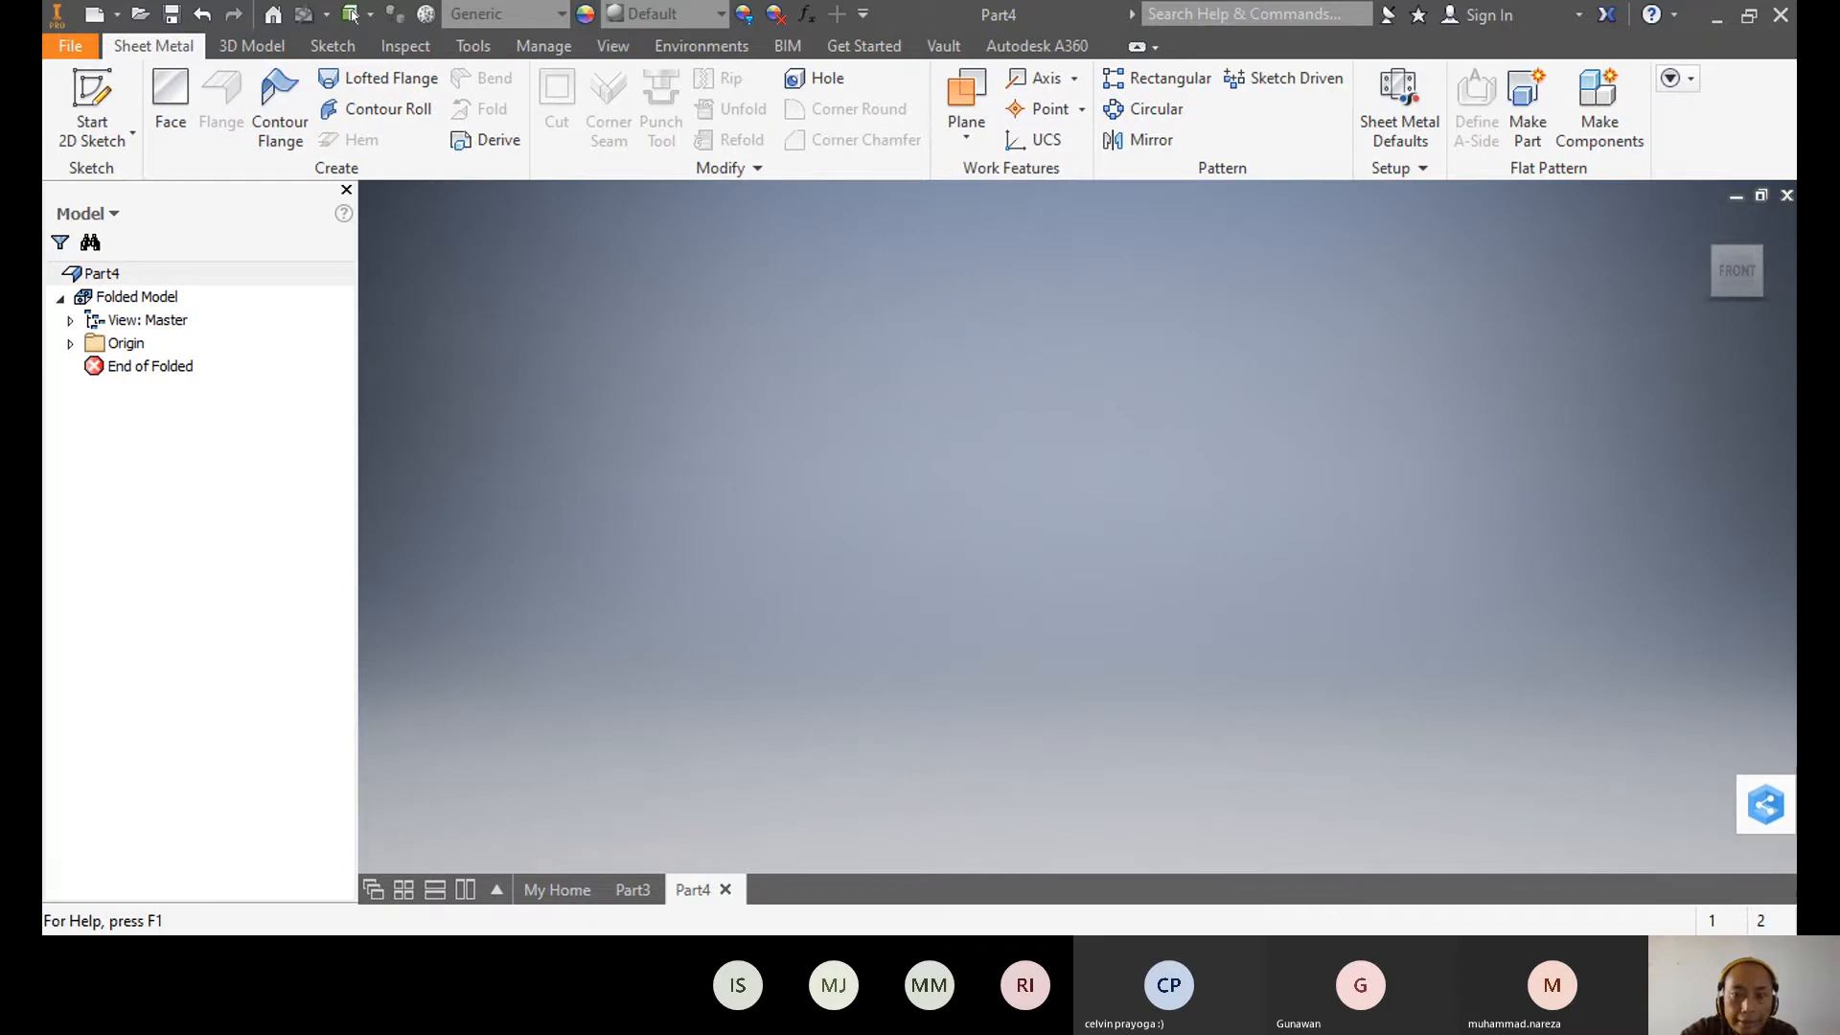
- Return to Part3's sketch and draw a two-point center rectangle at the origin, 50 mm wide and 25 mm high
click(636, 887)
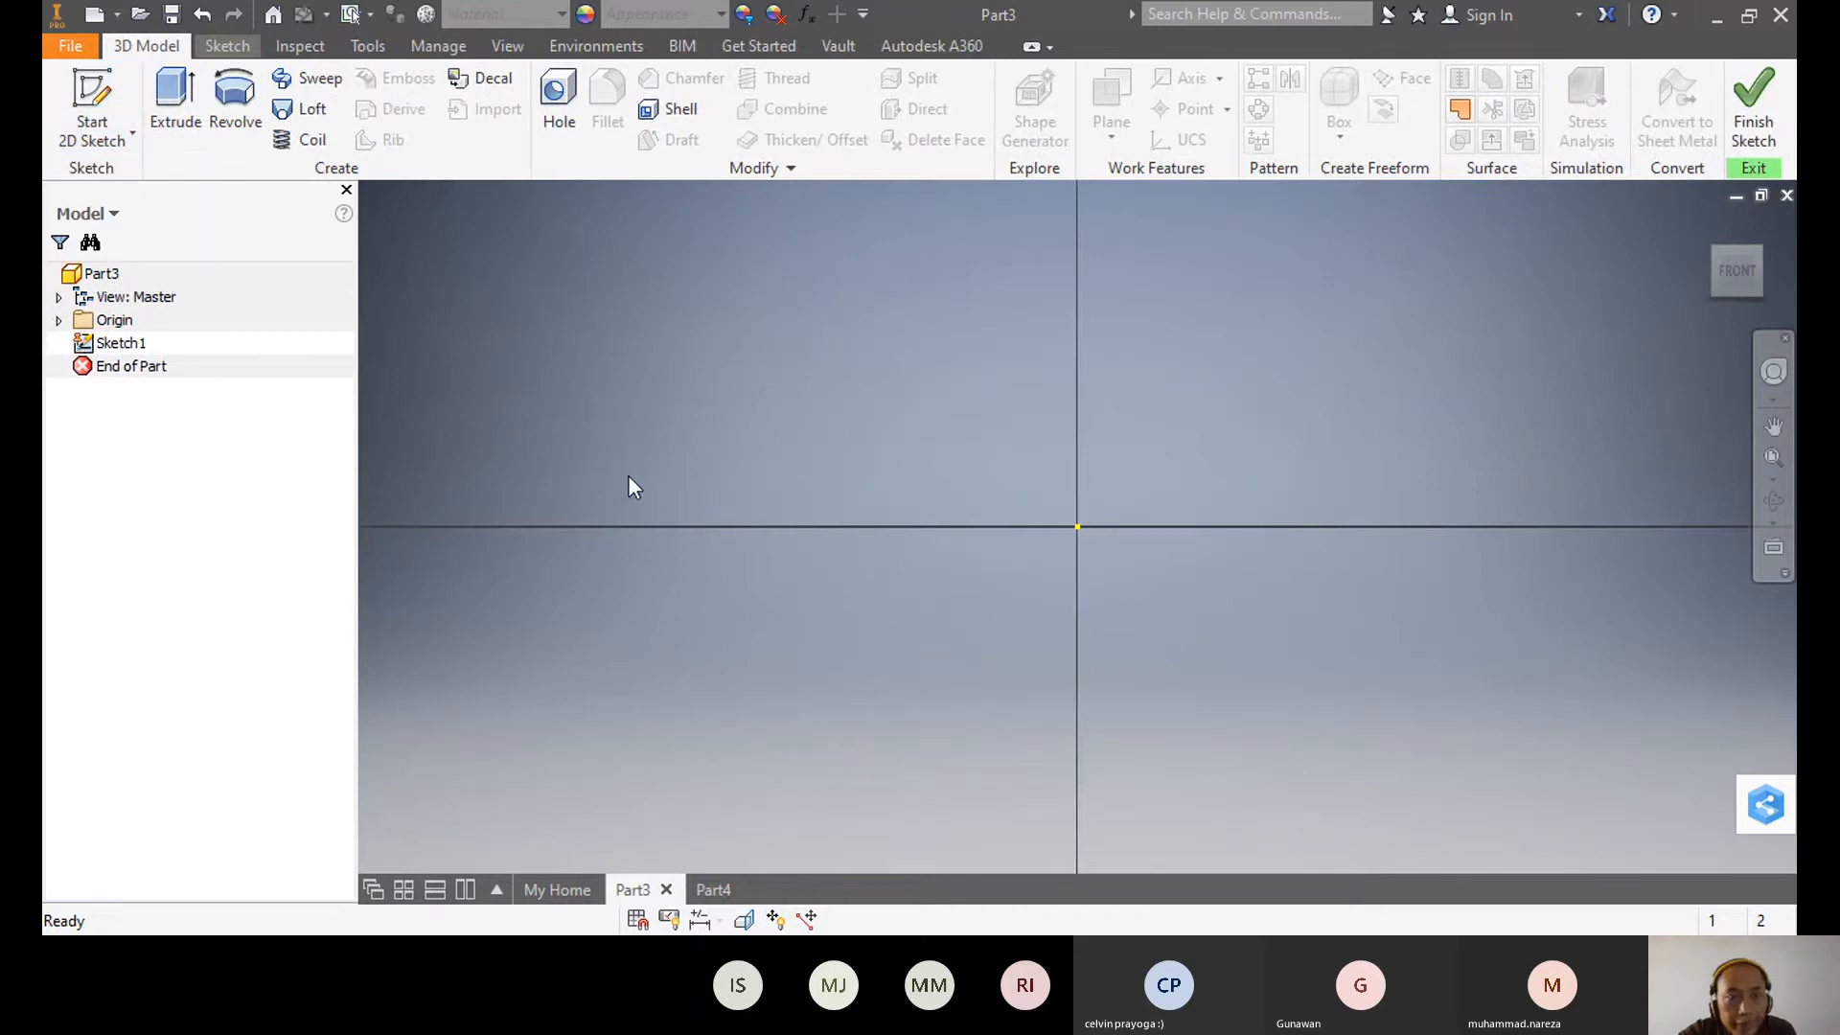
click(230, 48)
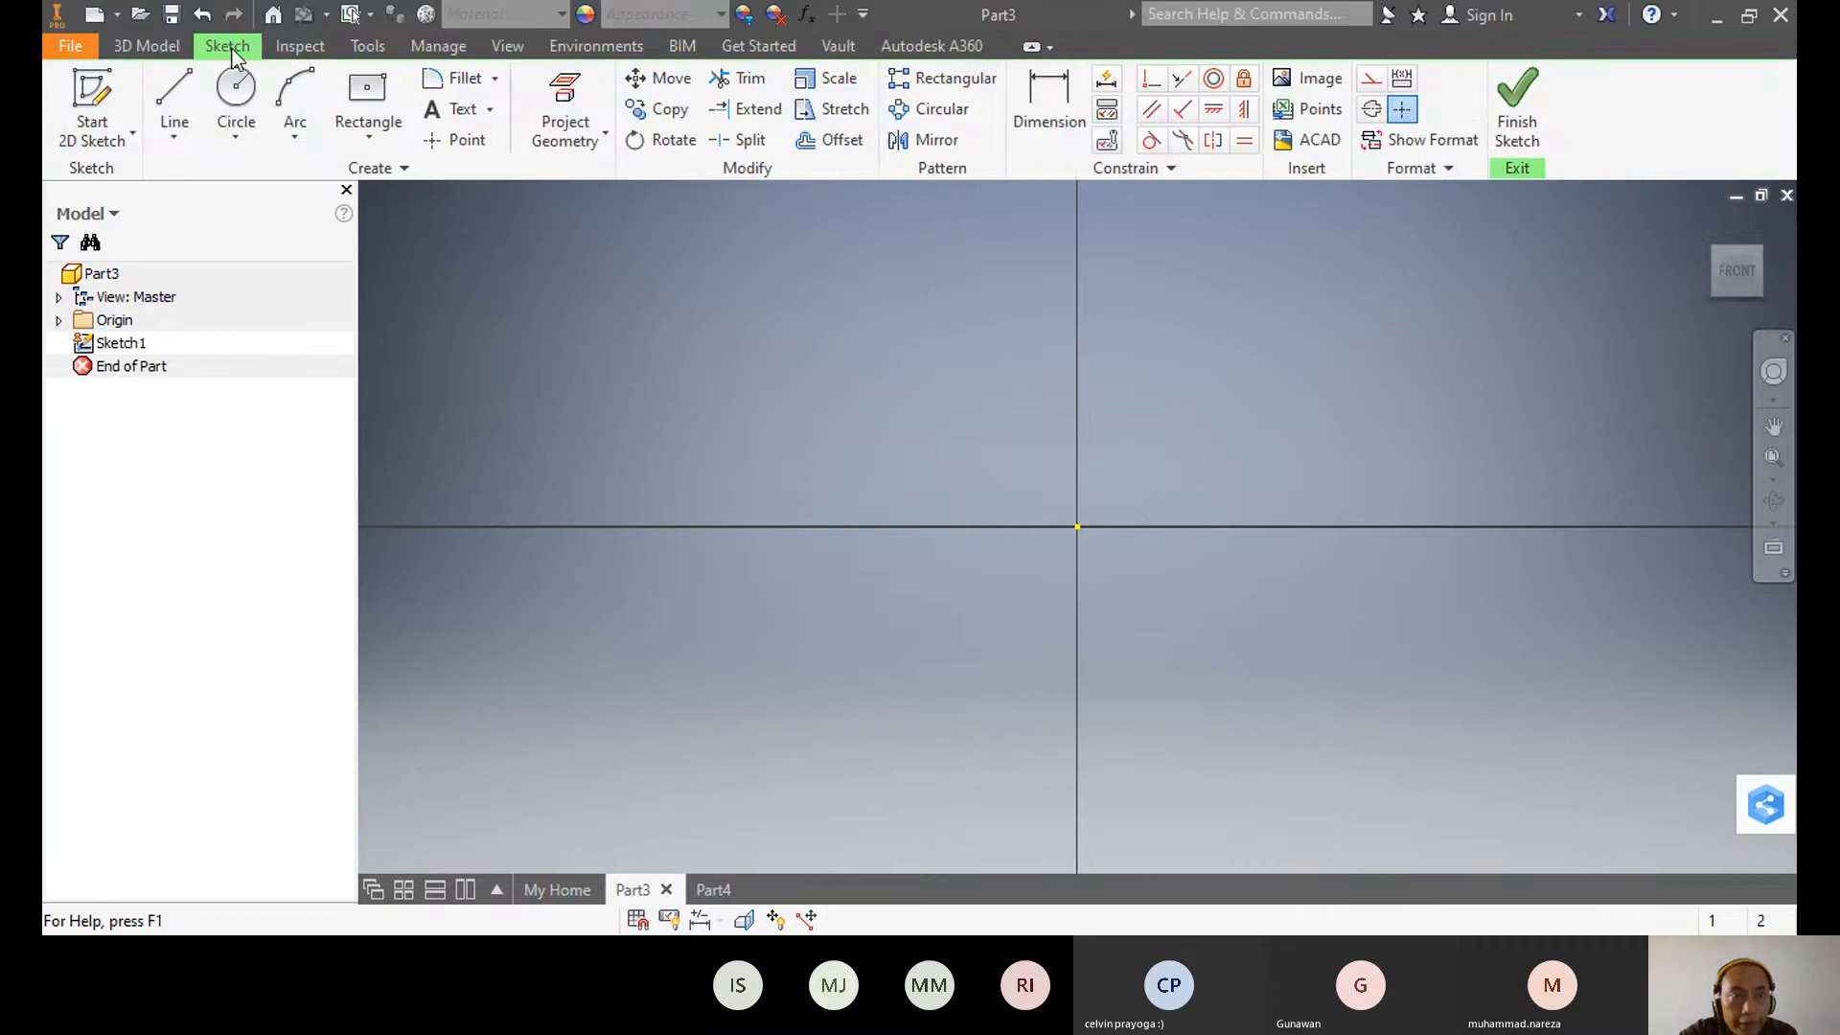
click(368, 135)
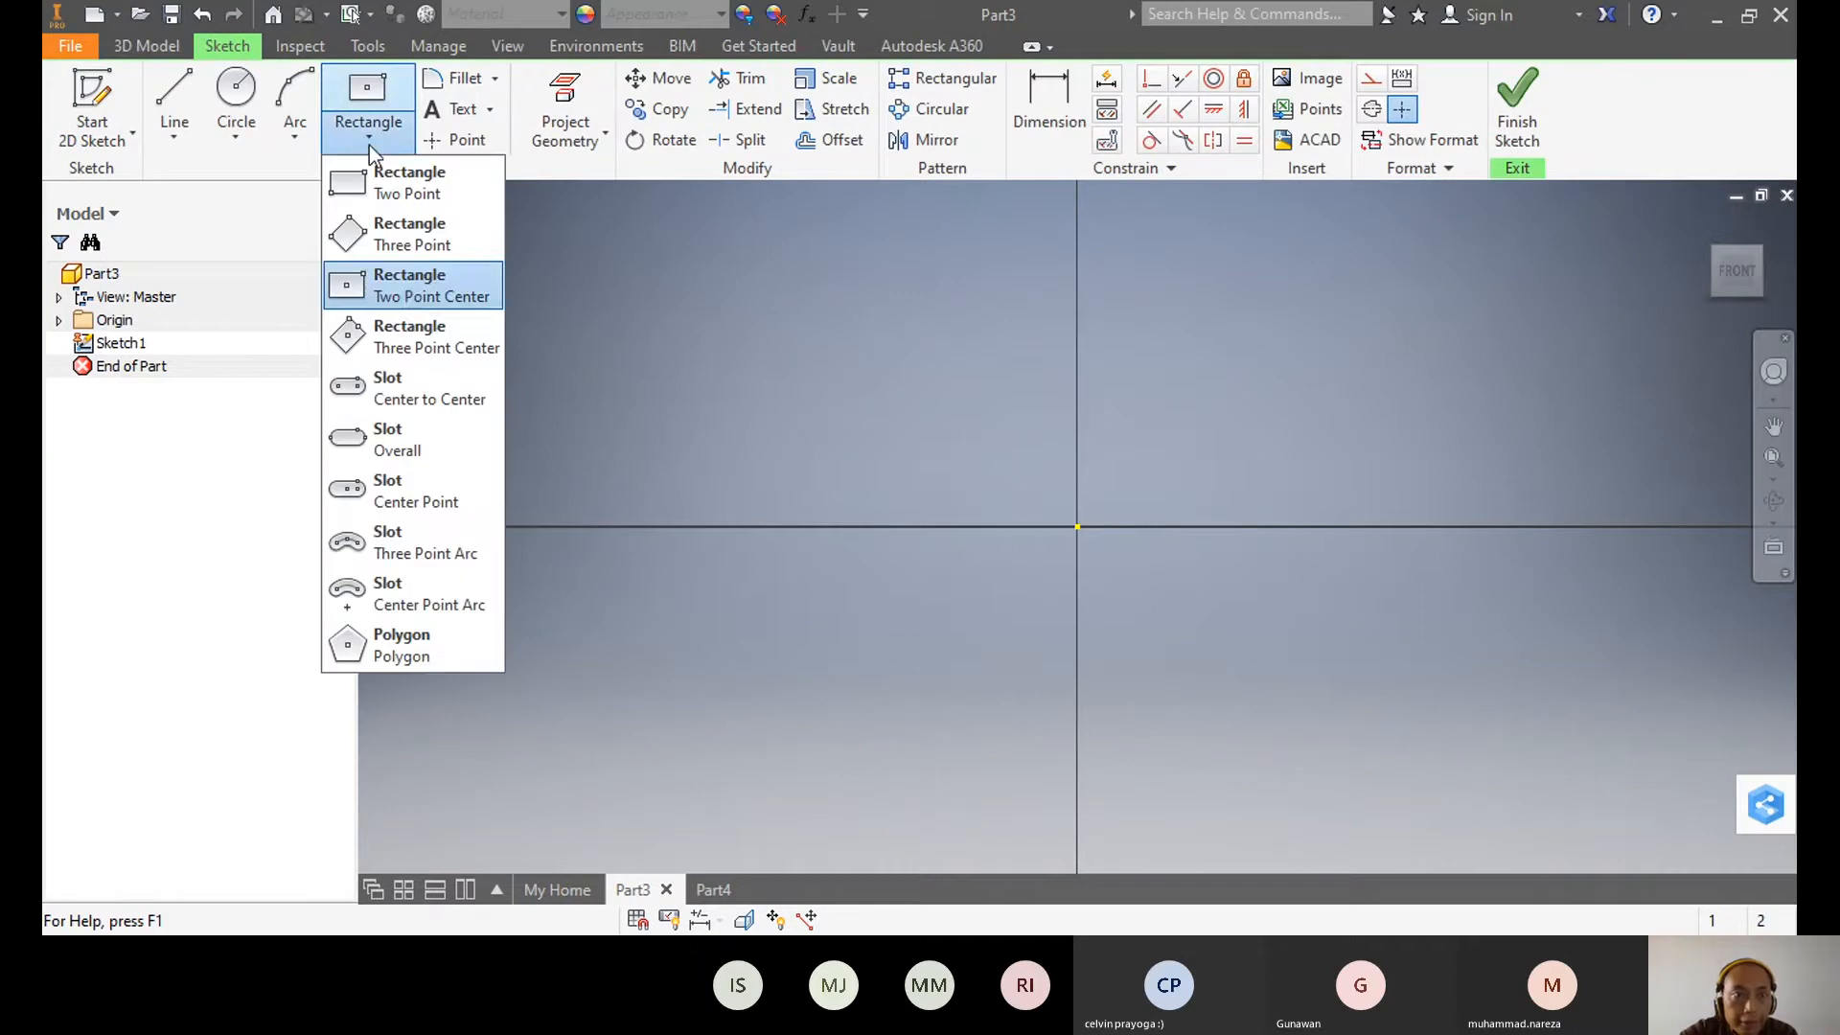
click(393, 285)
click(1078, 526)
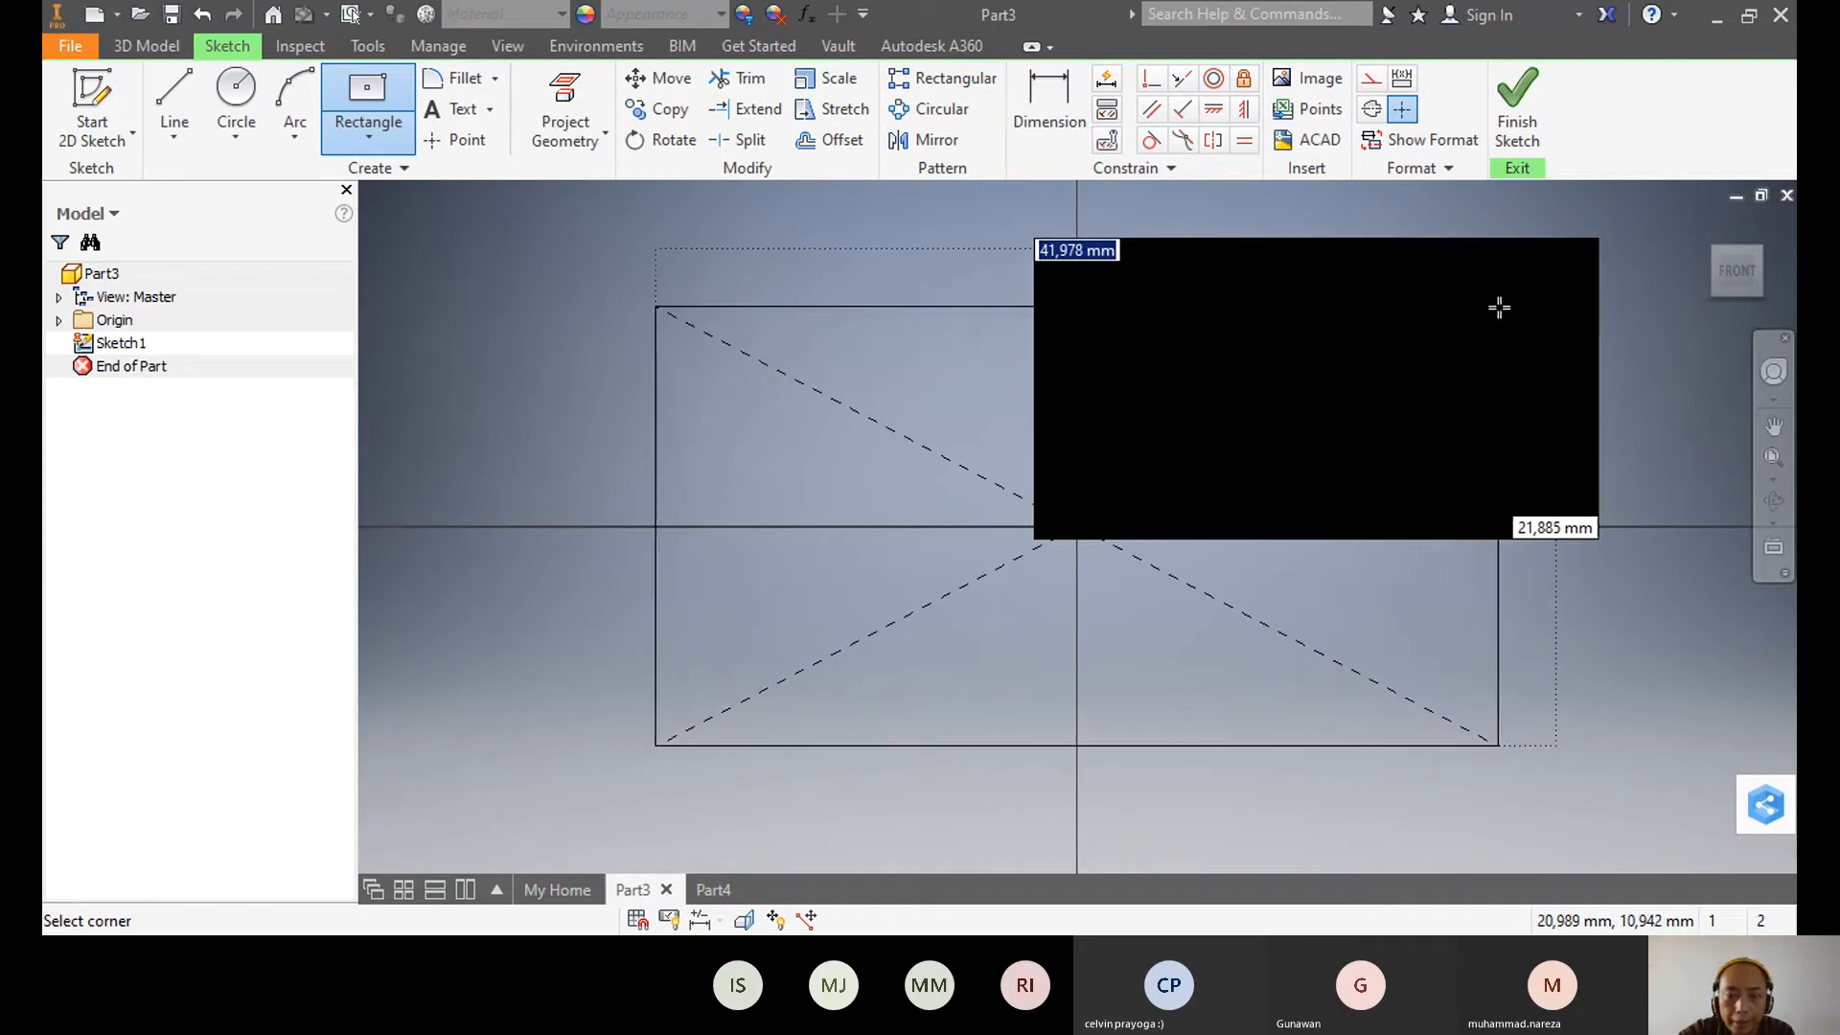
text(50)
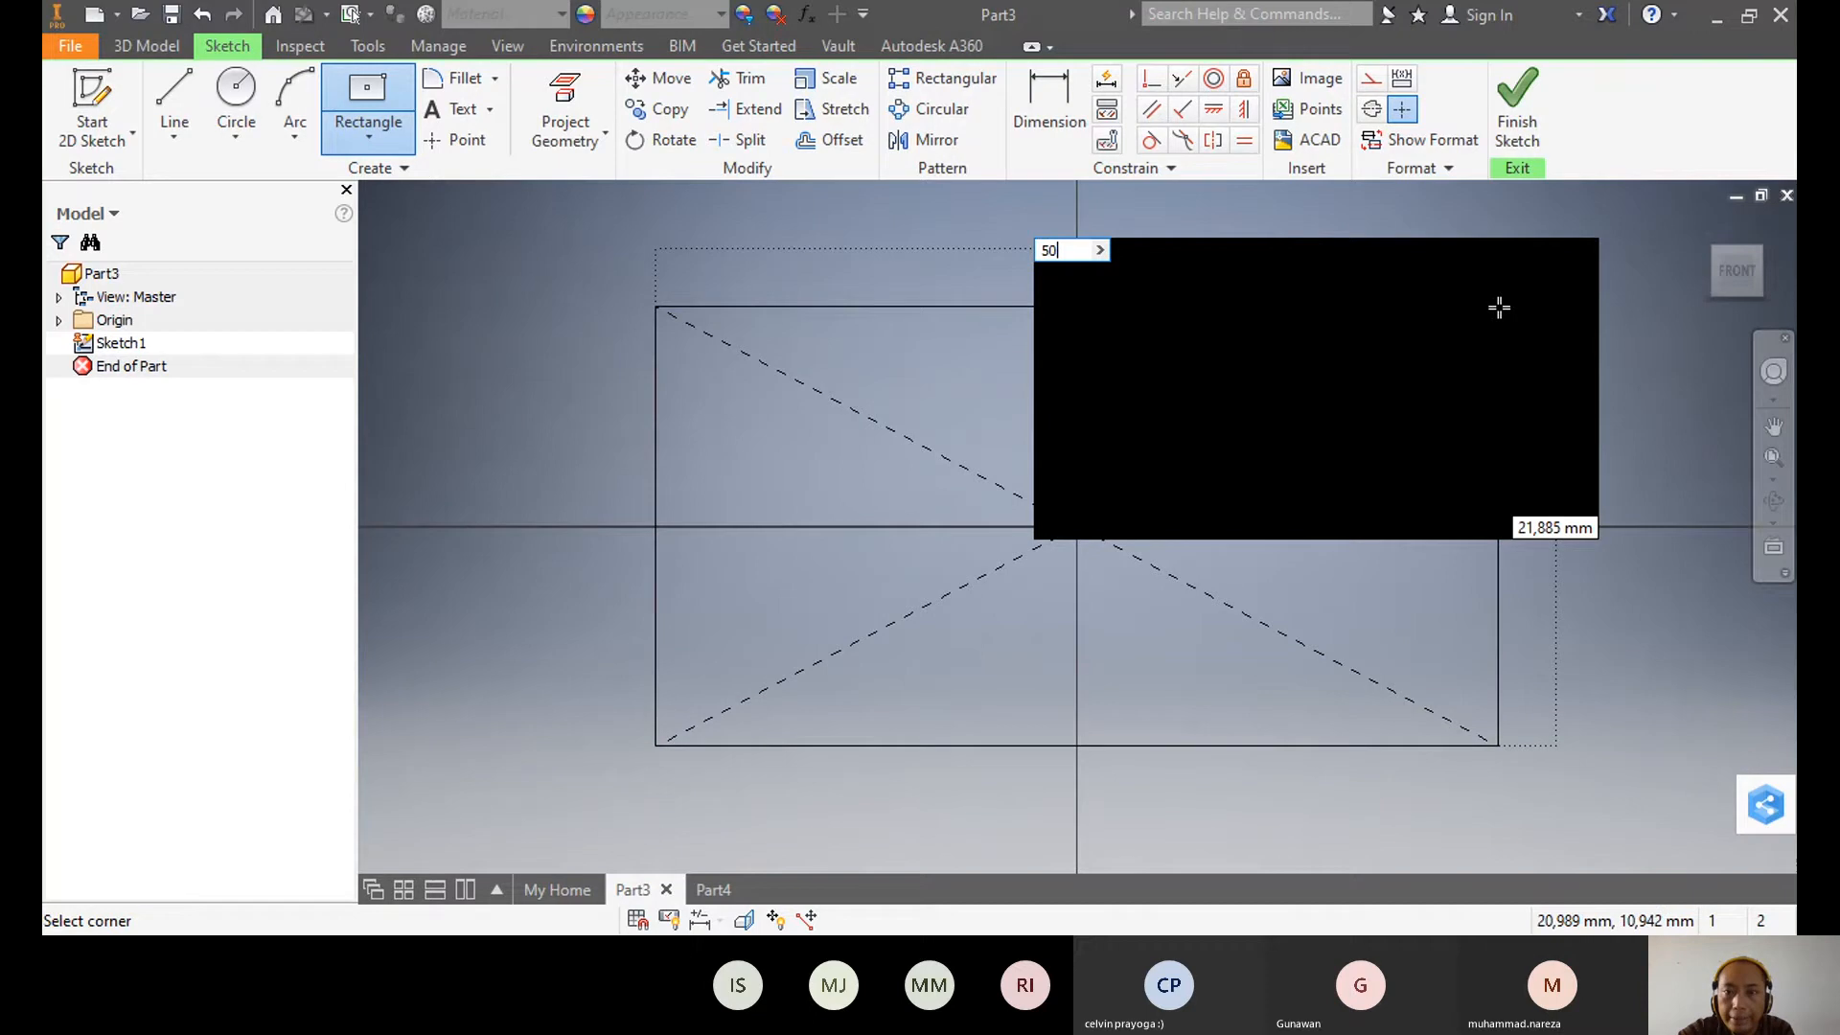
key(Tab)
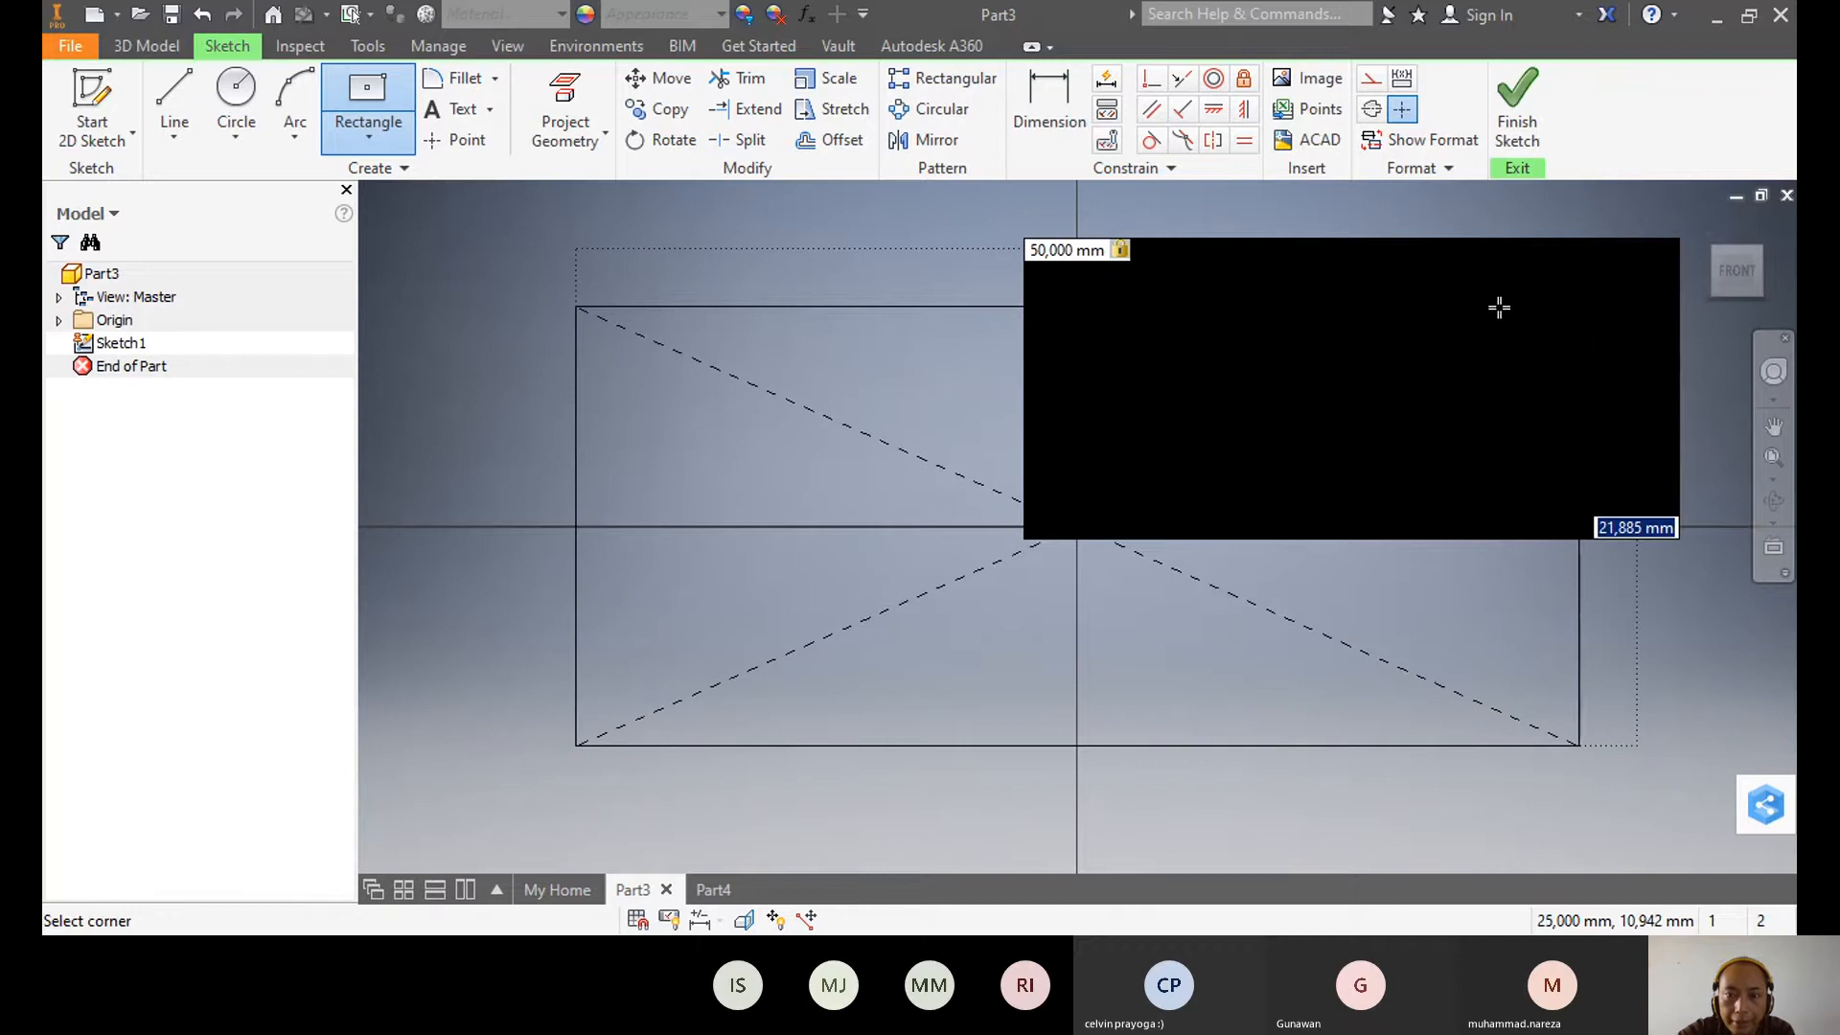
text(25)
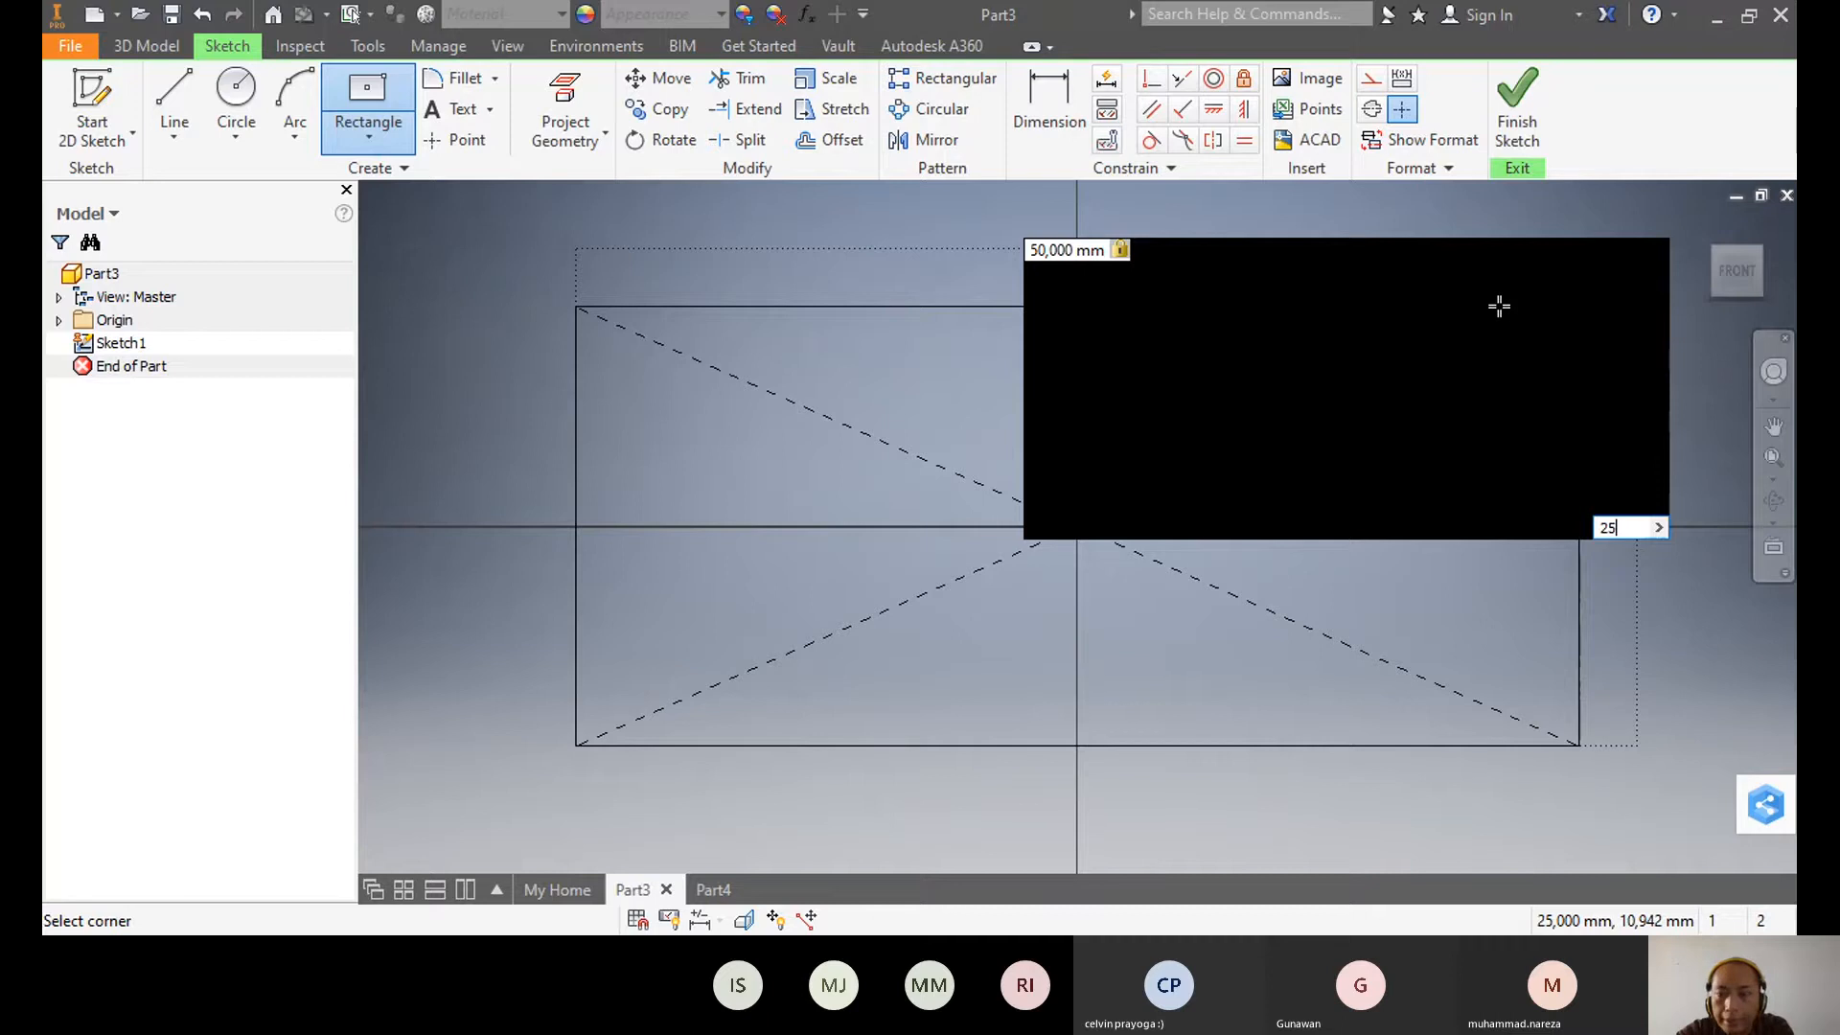
key(Return)
- Draw a second two-point center rectangle freehand, centred on the horizontal axis to the right of the 50 mm rectangle
scroll(1455, 508, down, 3)
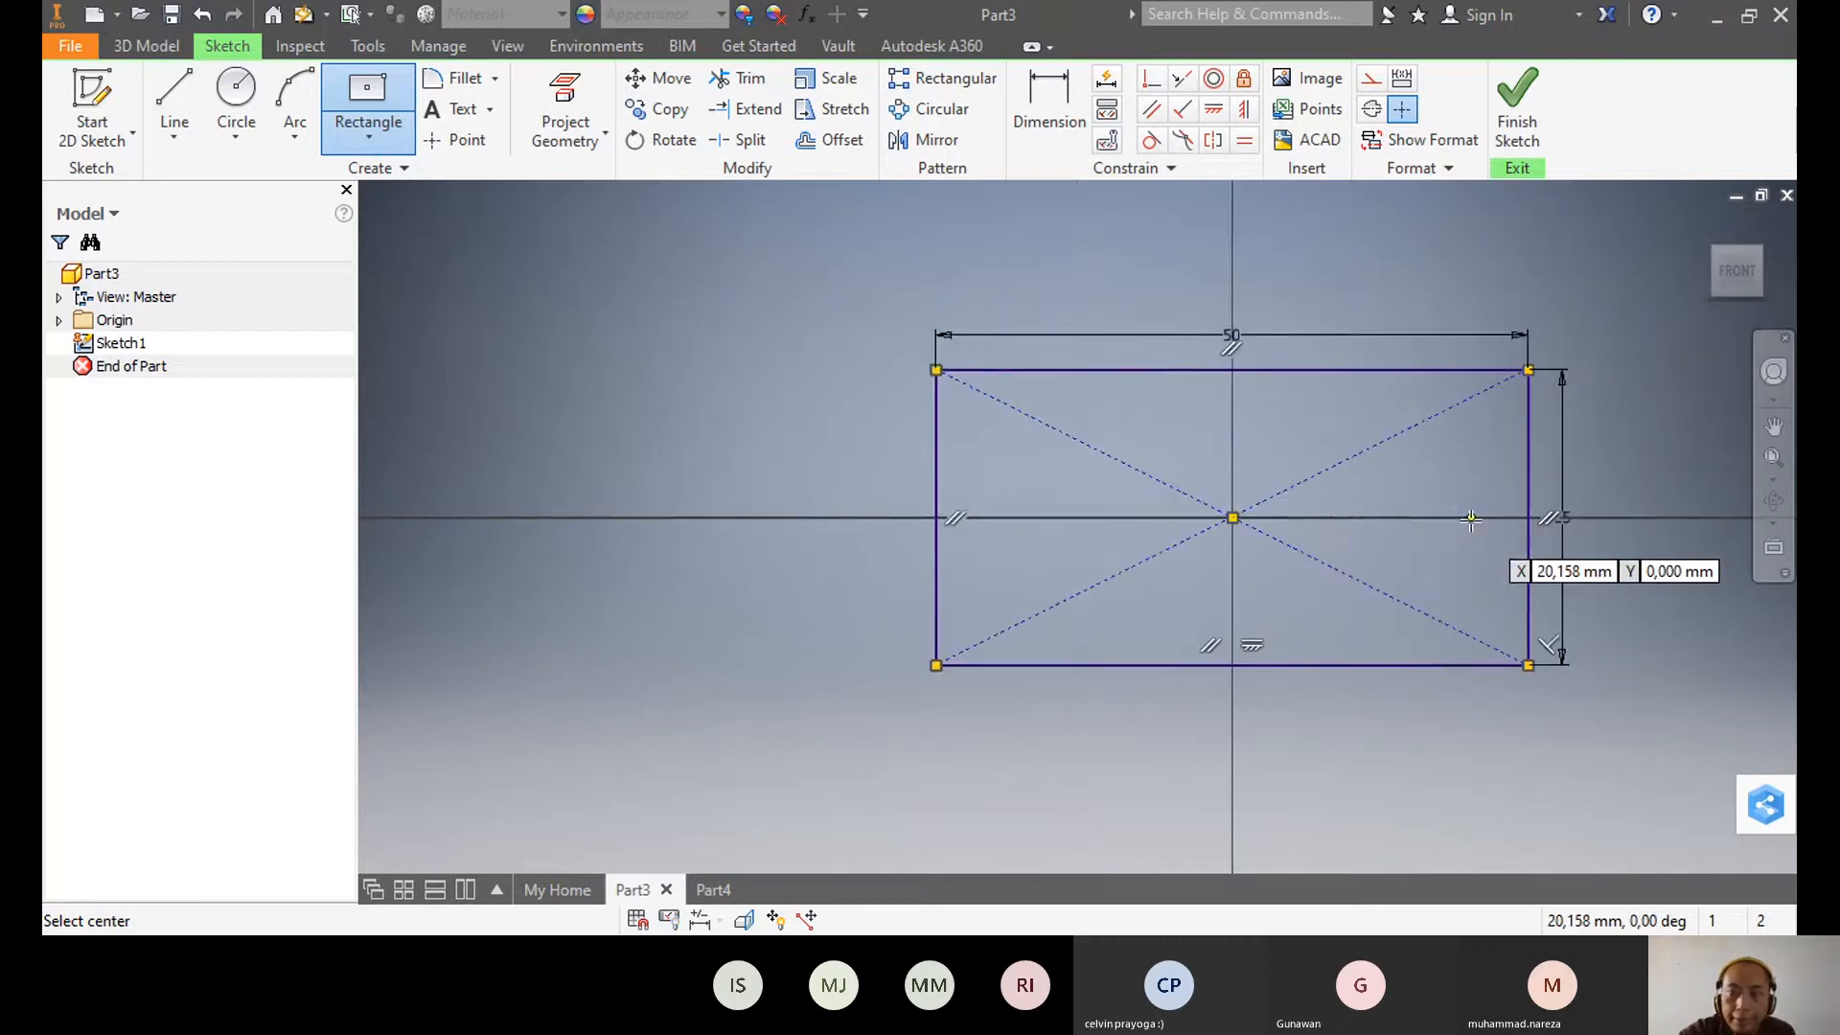
scroll(1471, 519, down, 2)
mouse_move(1470, 520)
middle_down()
mouse_move(795, 503)
mouse_move(818, 501)
middle_up()
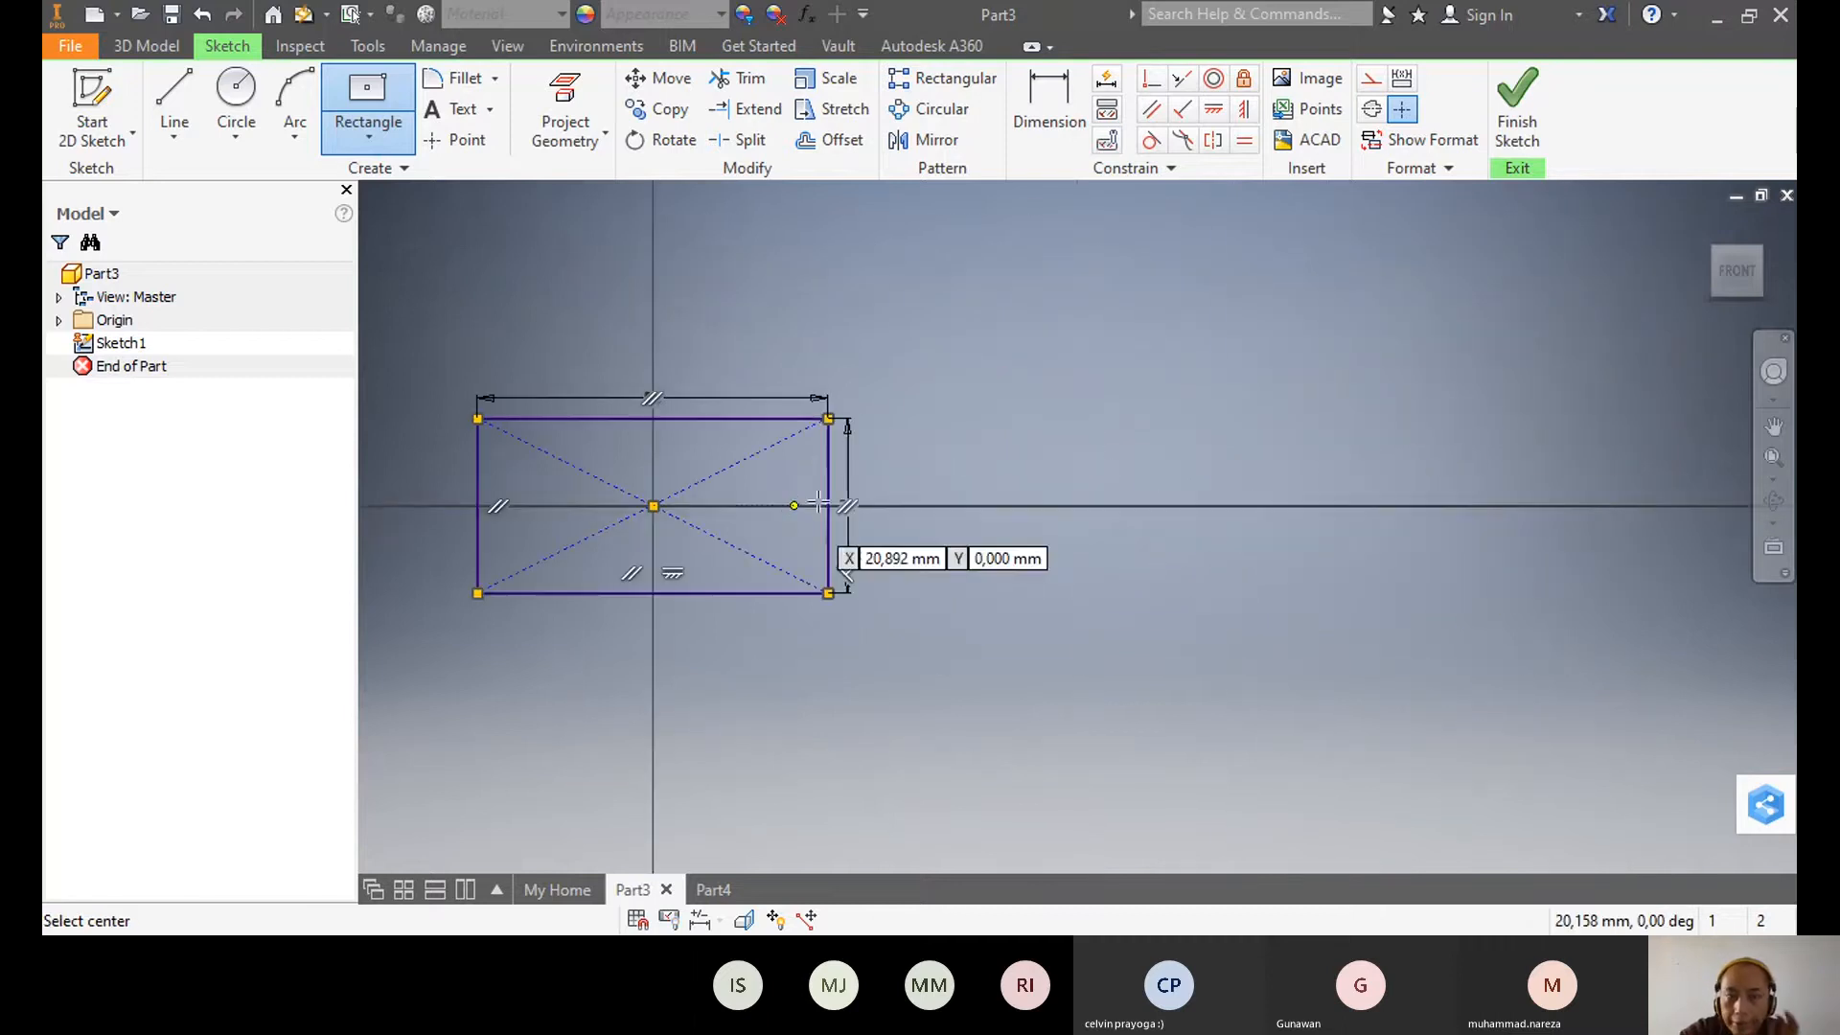
click(372, 145)
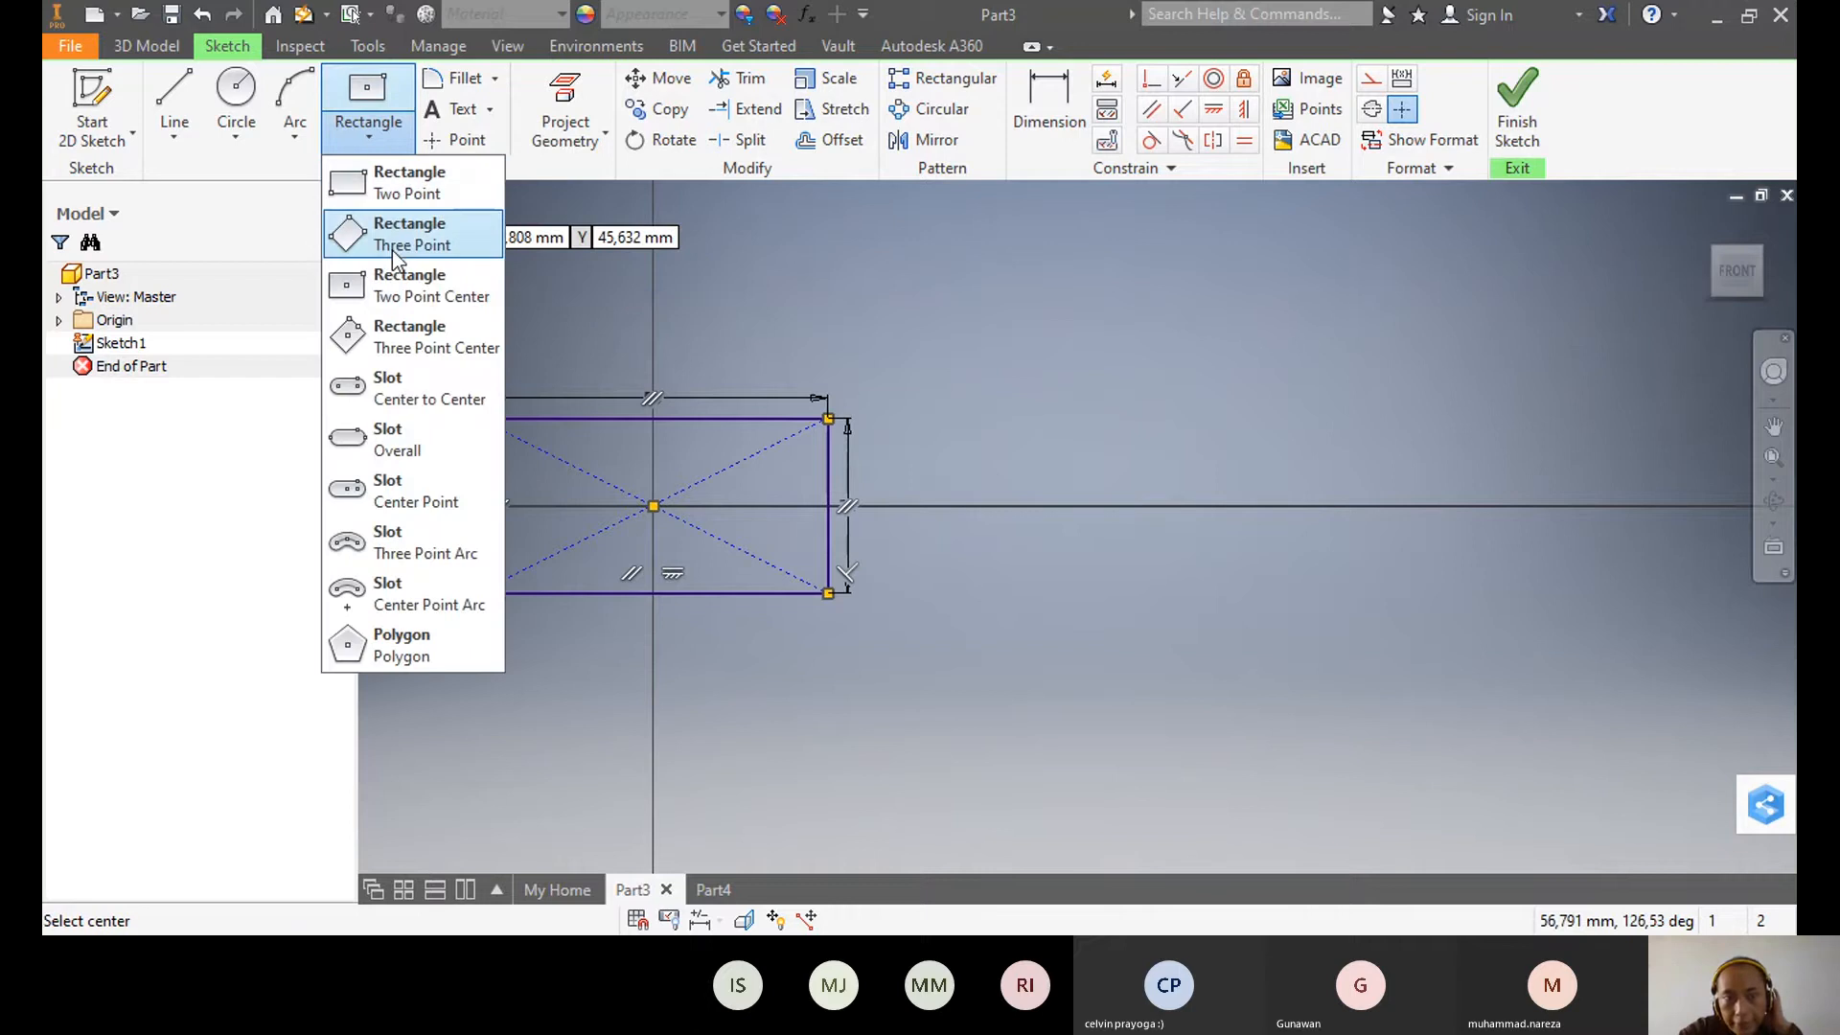
click(394, 280)
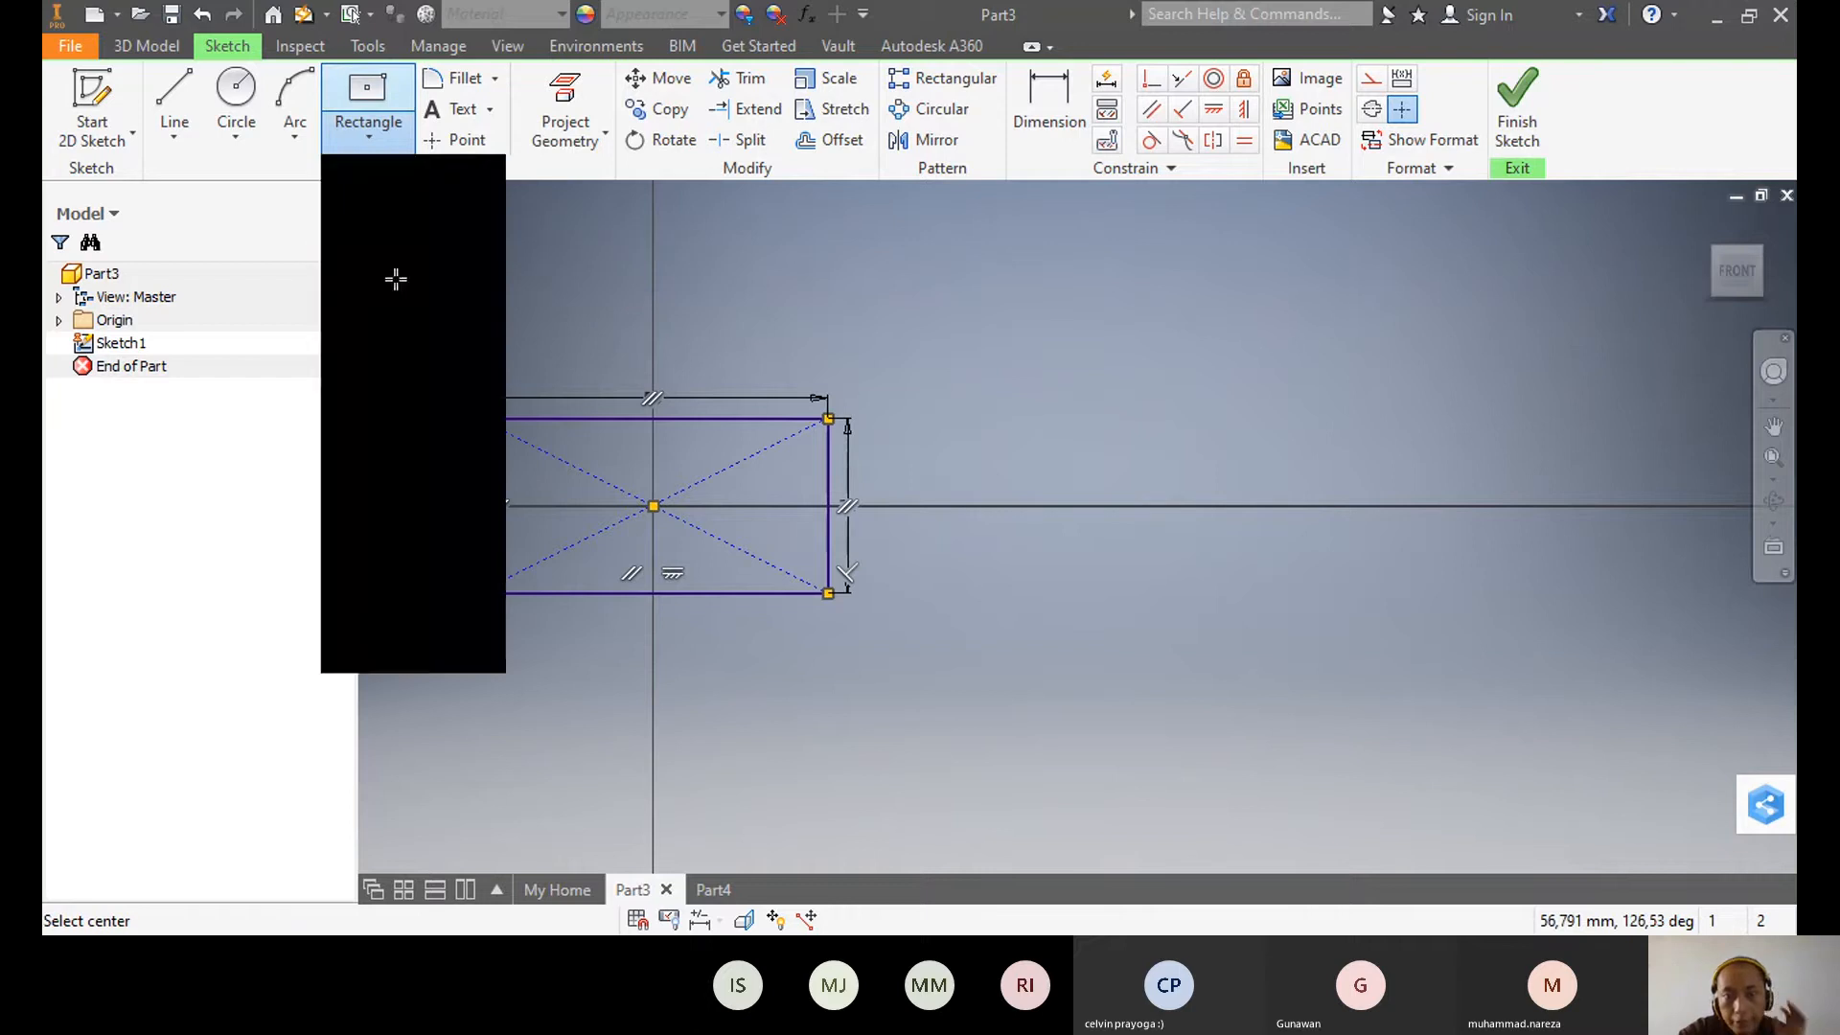
click(1237, 507)
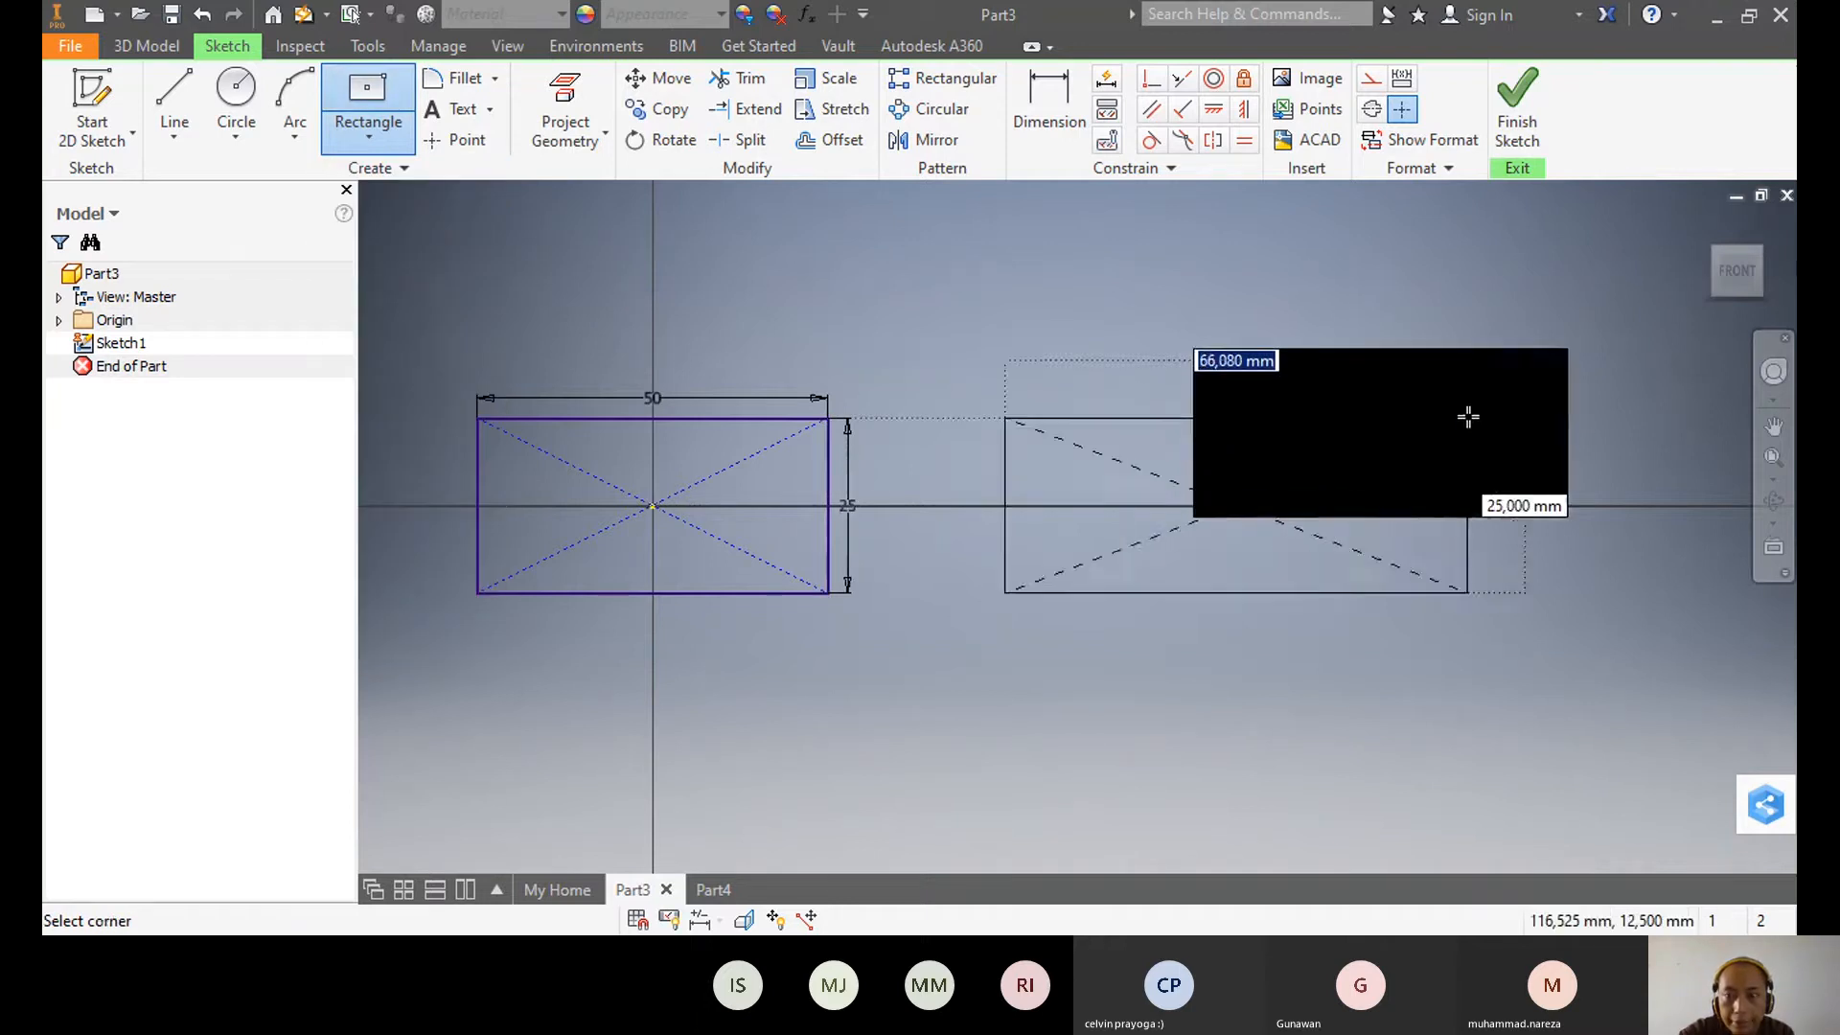
click(1400, 432)
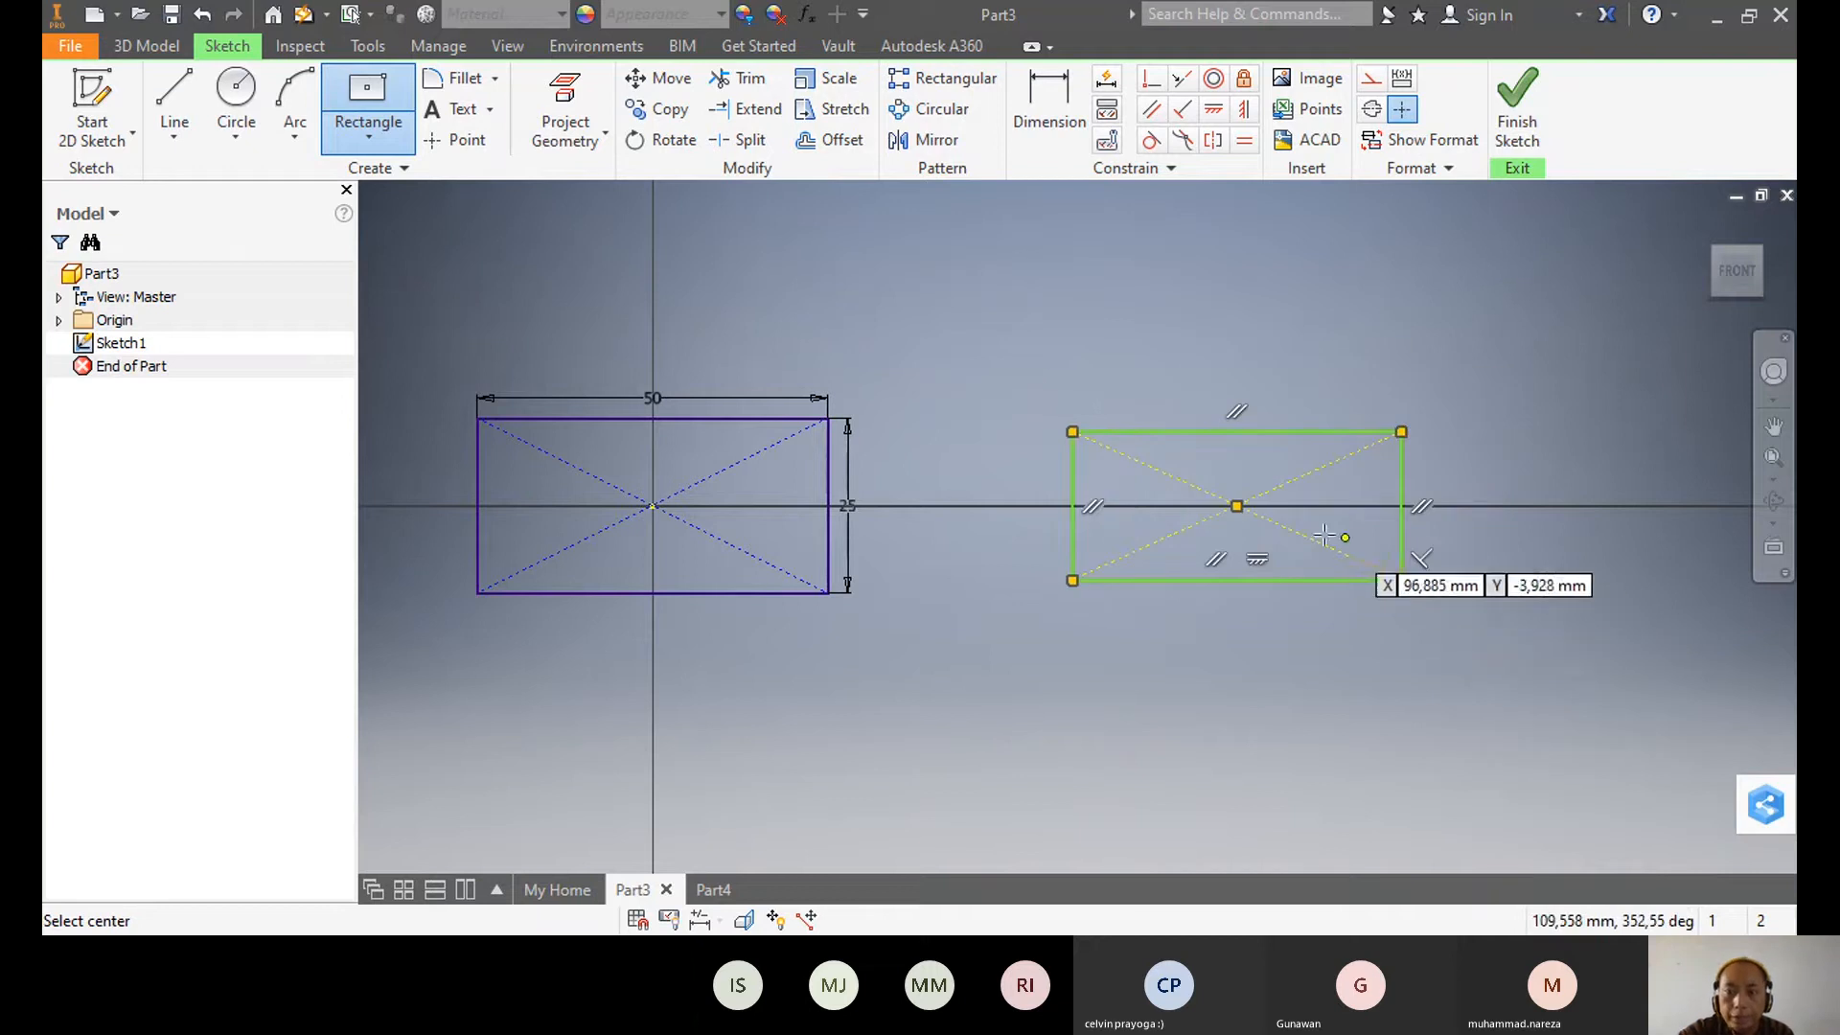
- Dimension the upper edge of the second, freehand rectangle and set its width to 50 mm
key(Escape)
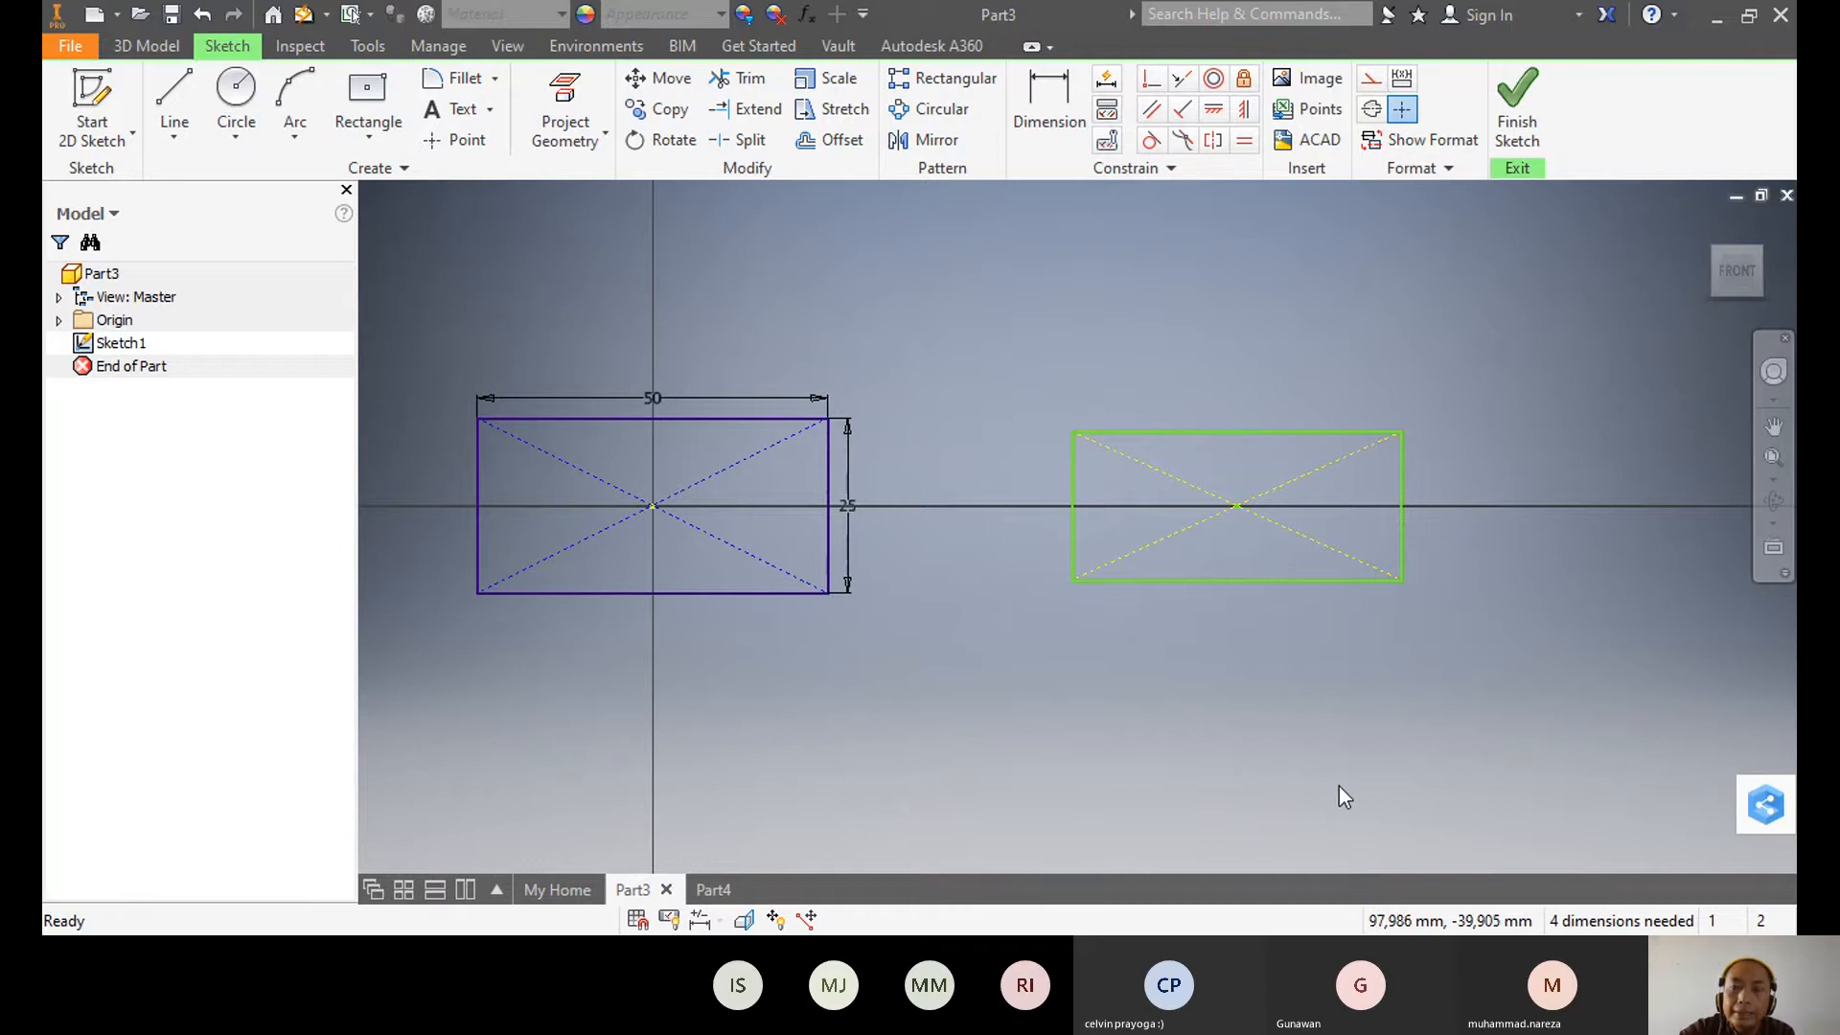
click(1037, 135)
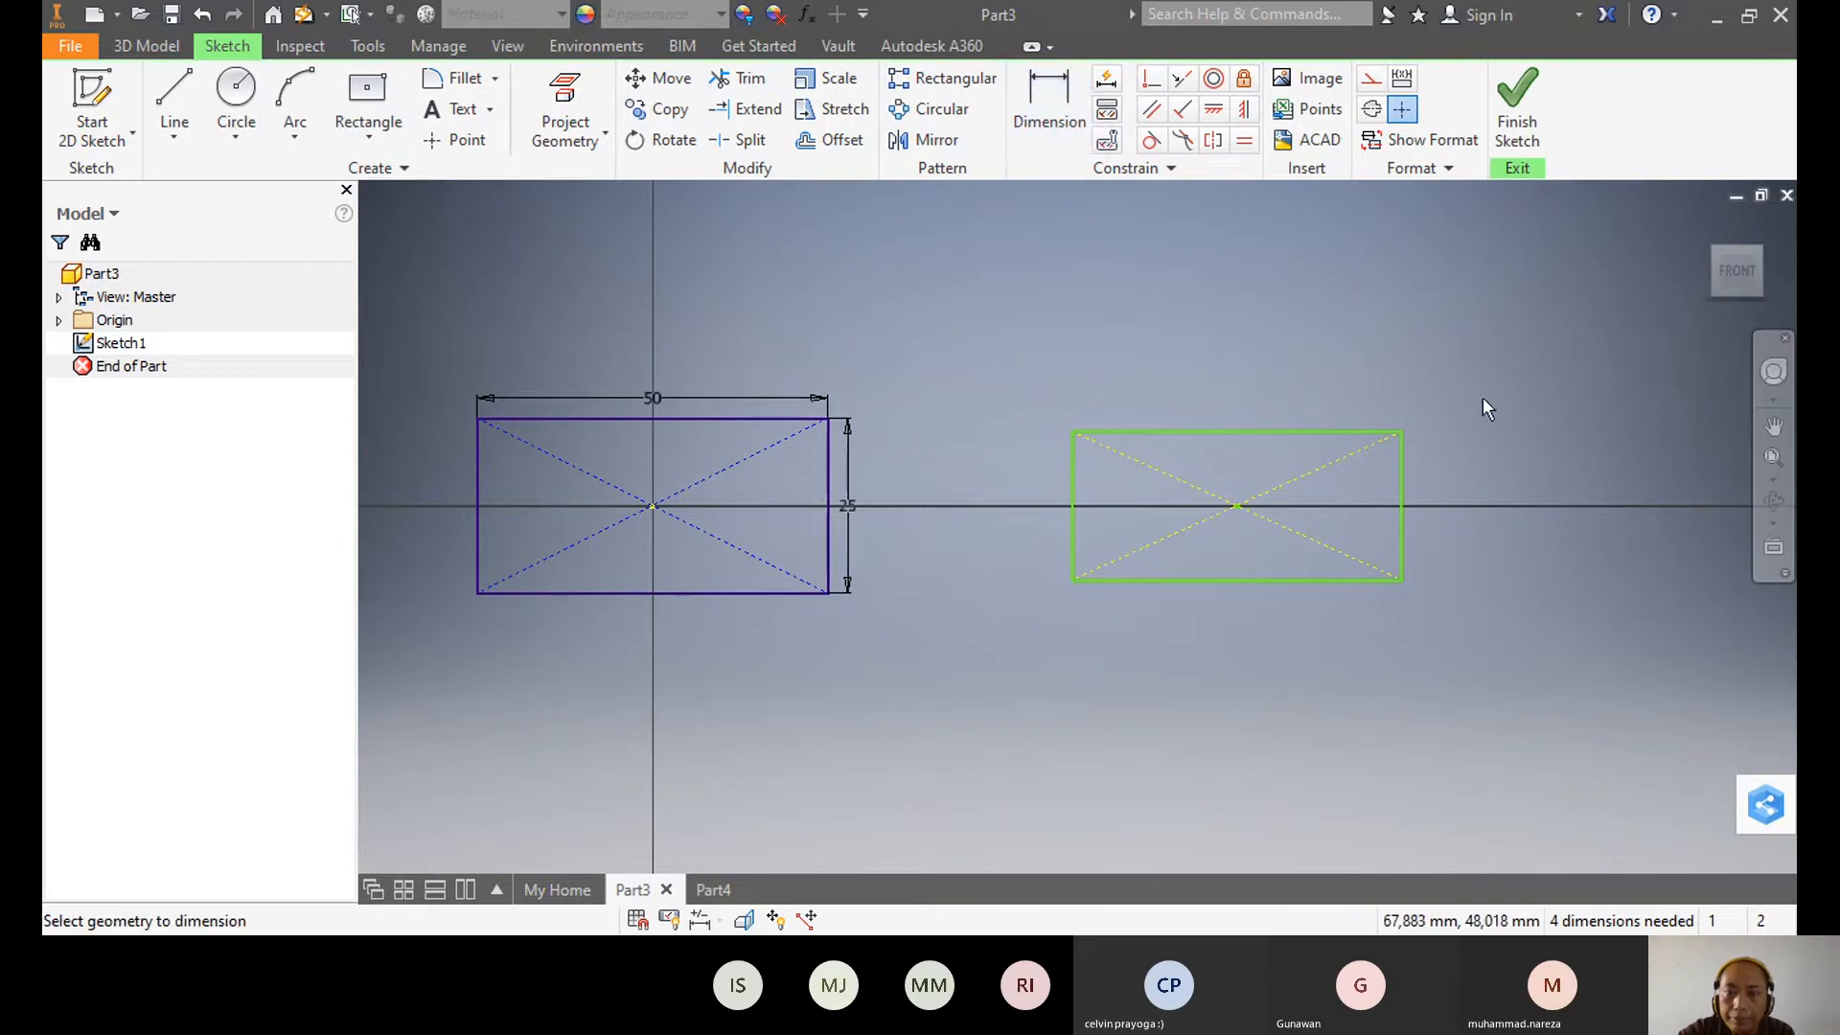
click(1276, 431)
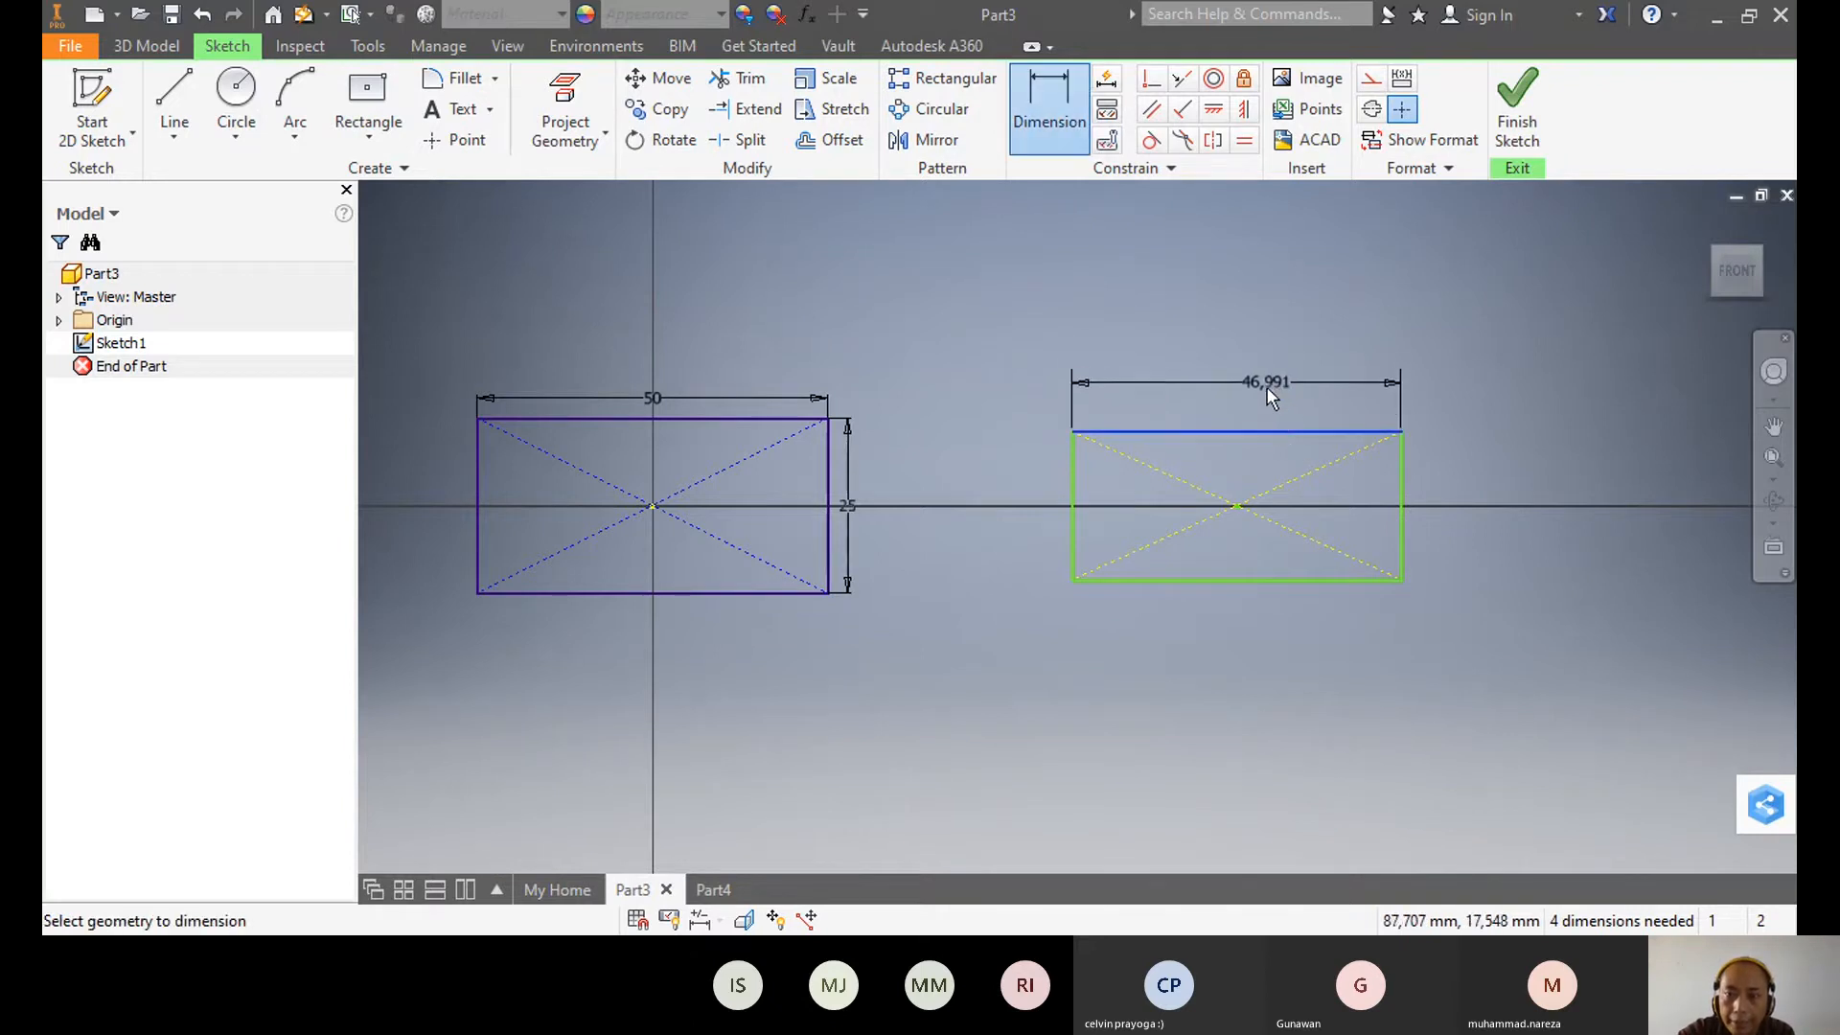
click(1257, 373)
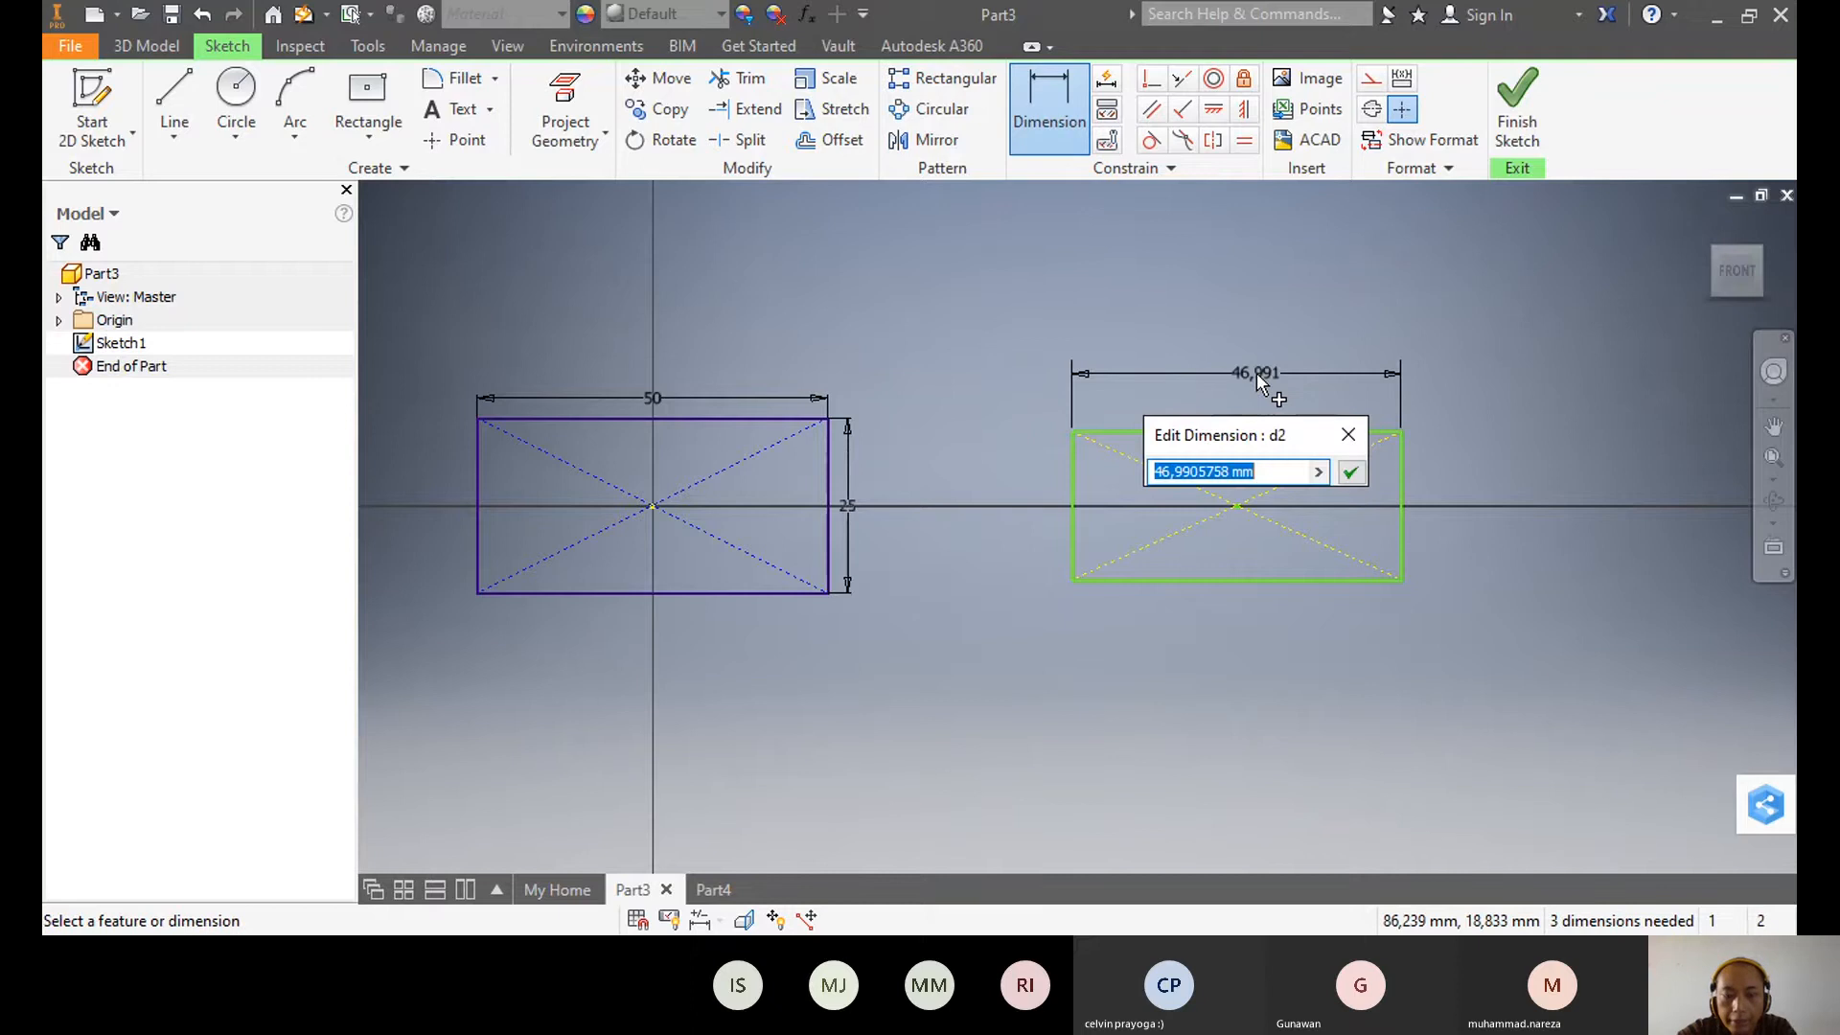
text(5)
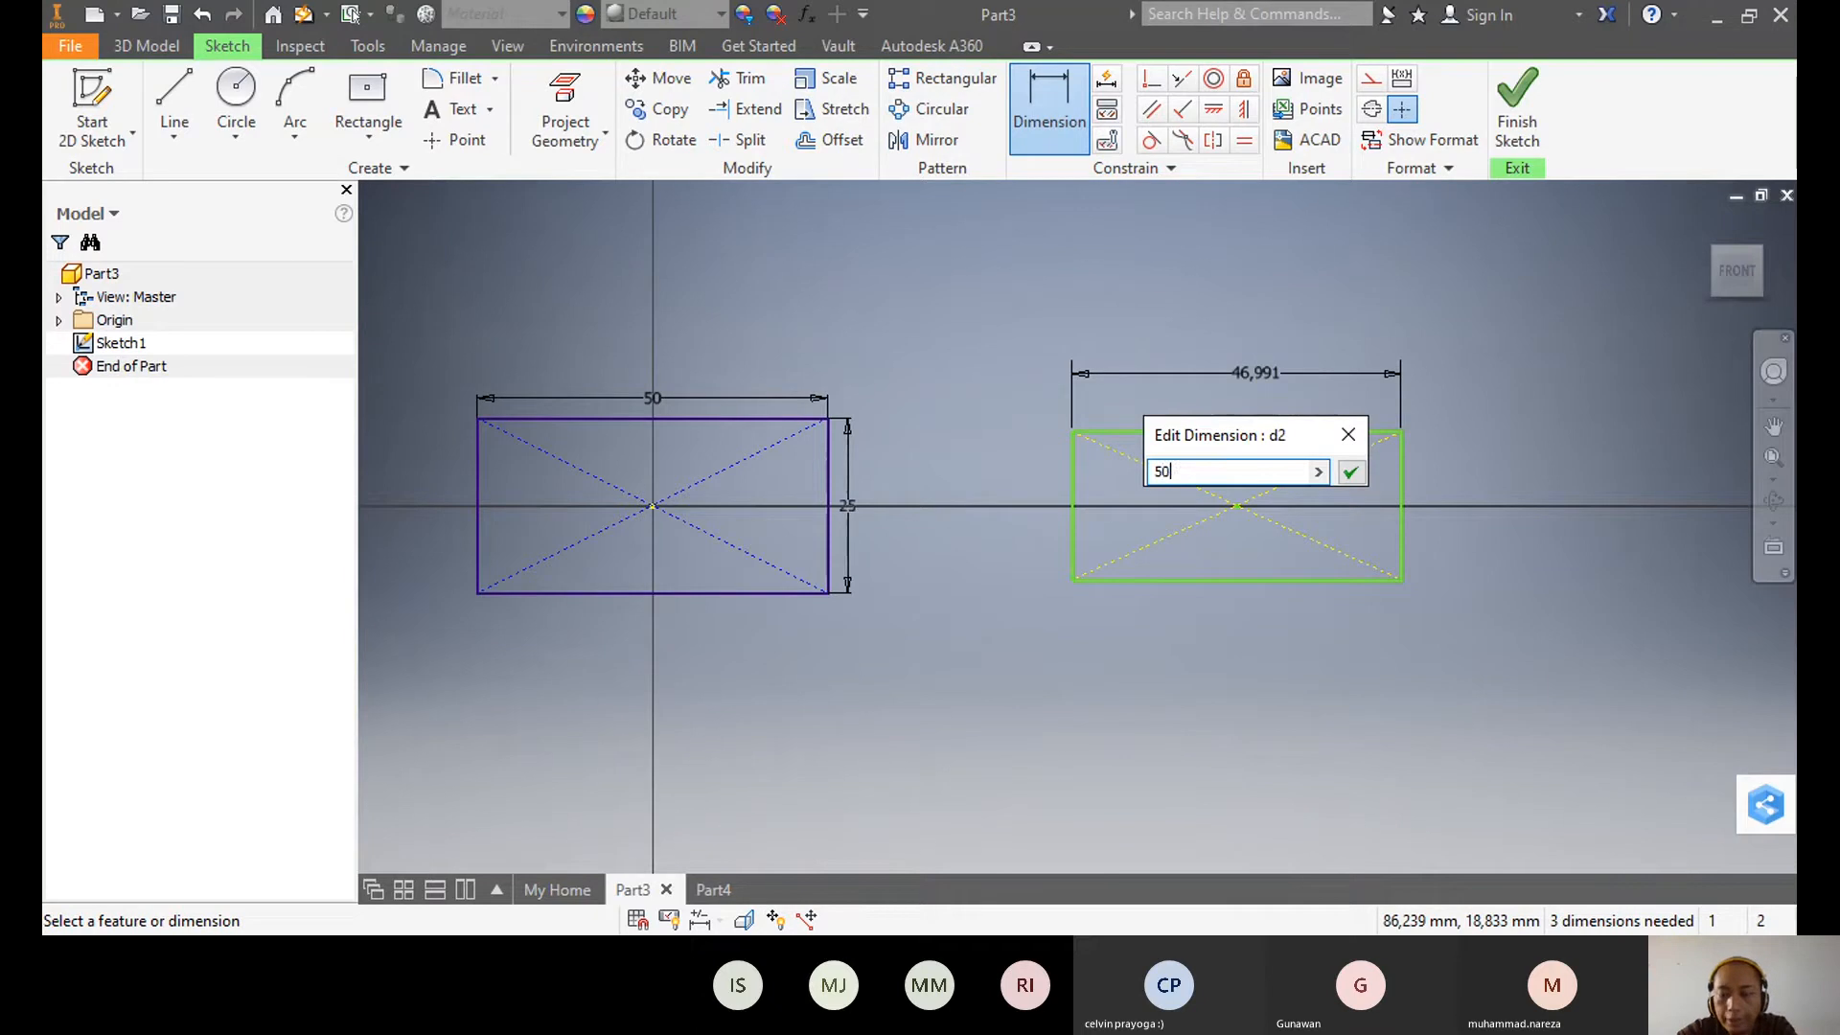
text(0)
key(Return)
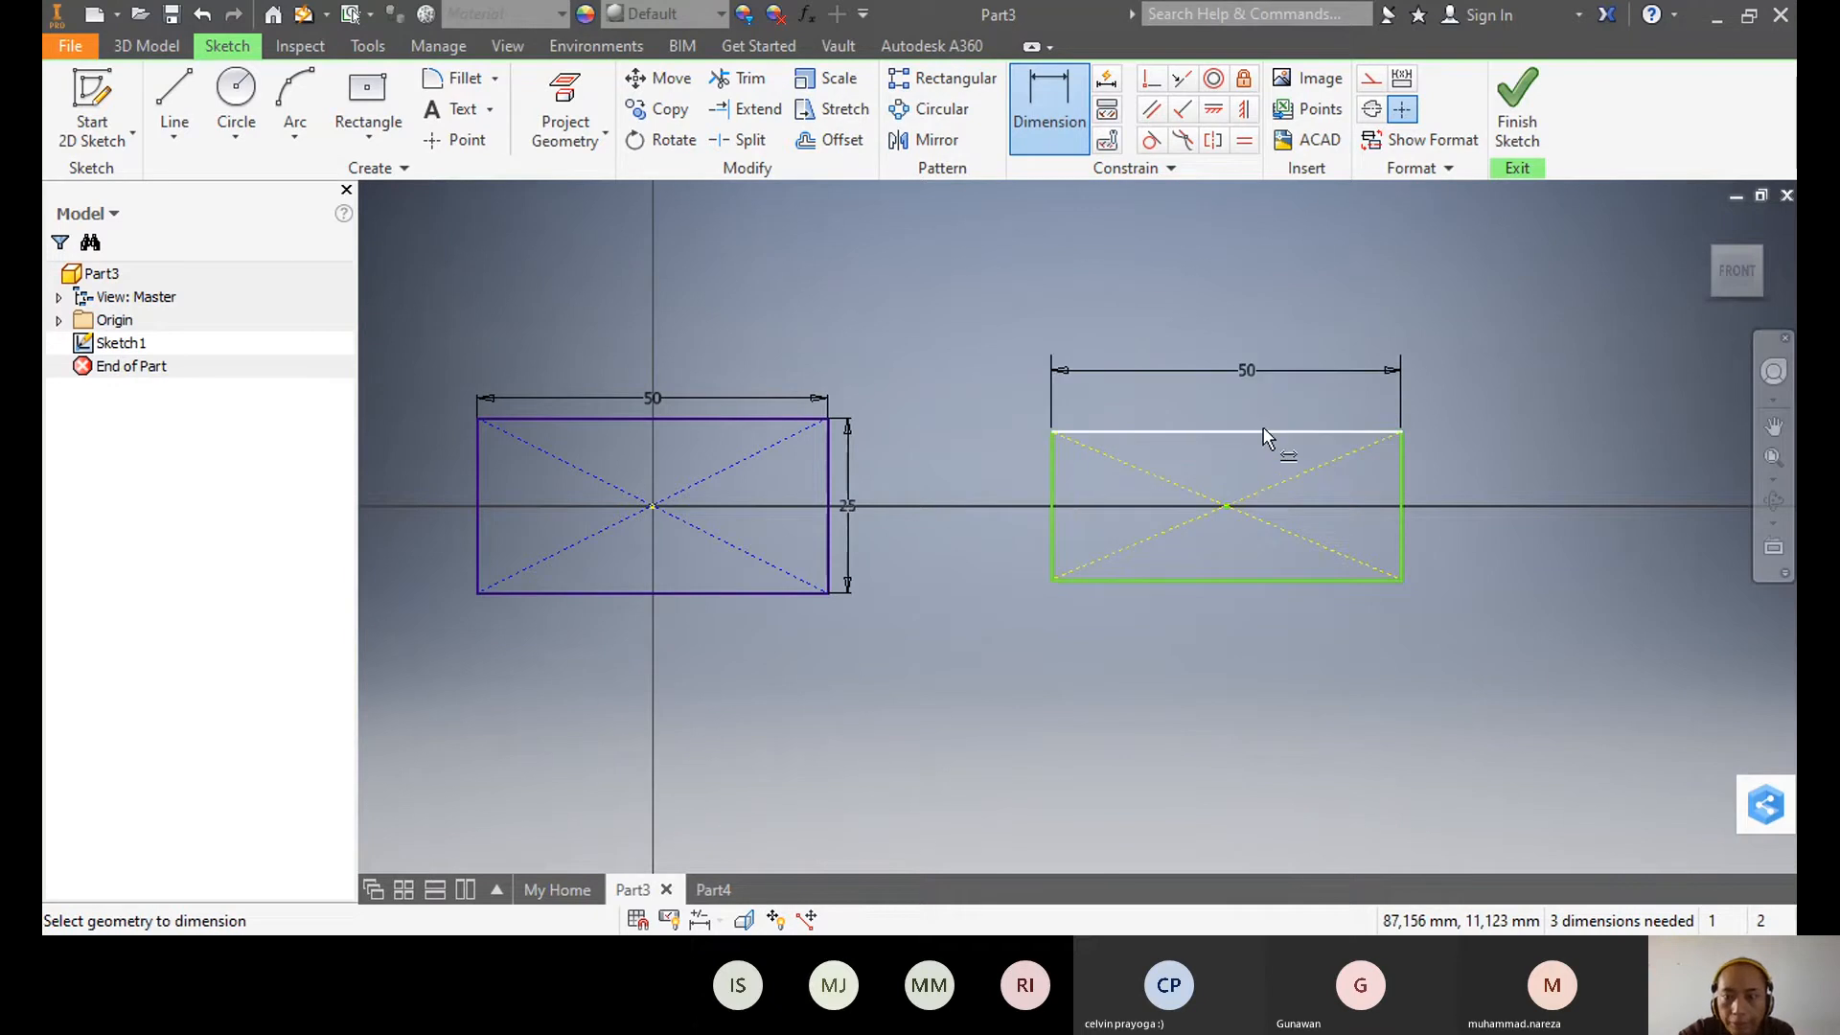
- Dimension the vertical edge of the second rectangle, set its height to 25 mm, and end dimensioning
click(1401, 485)
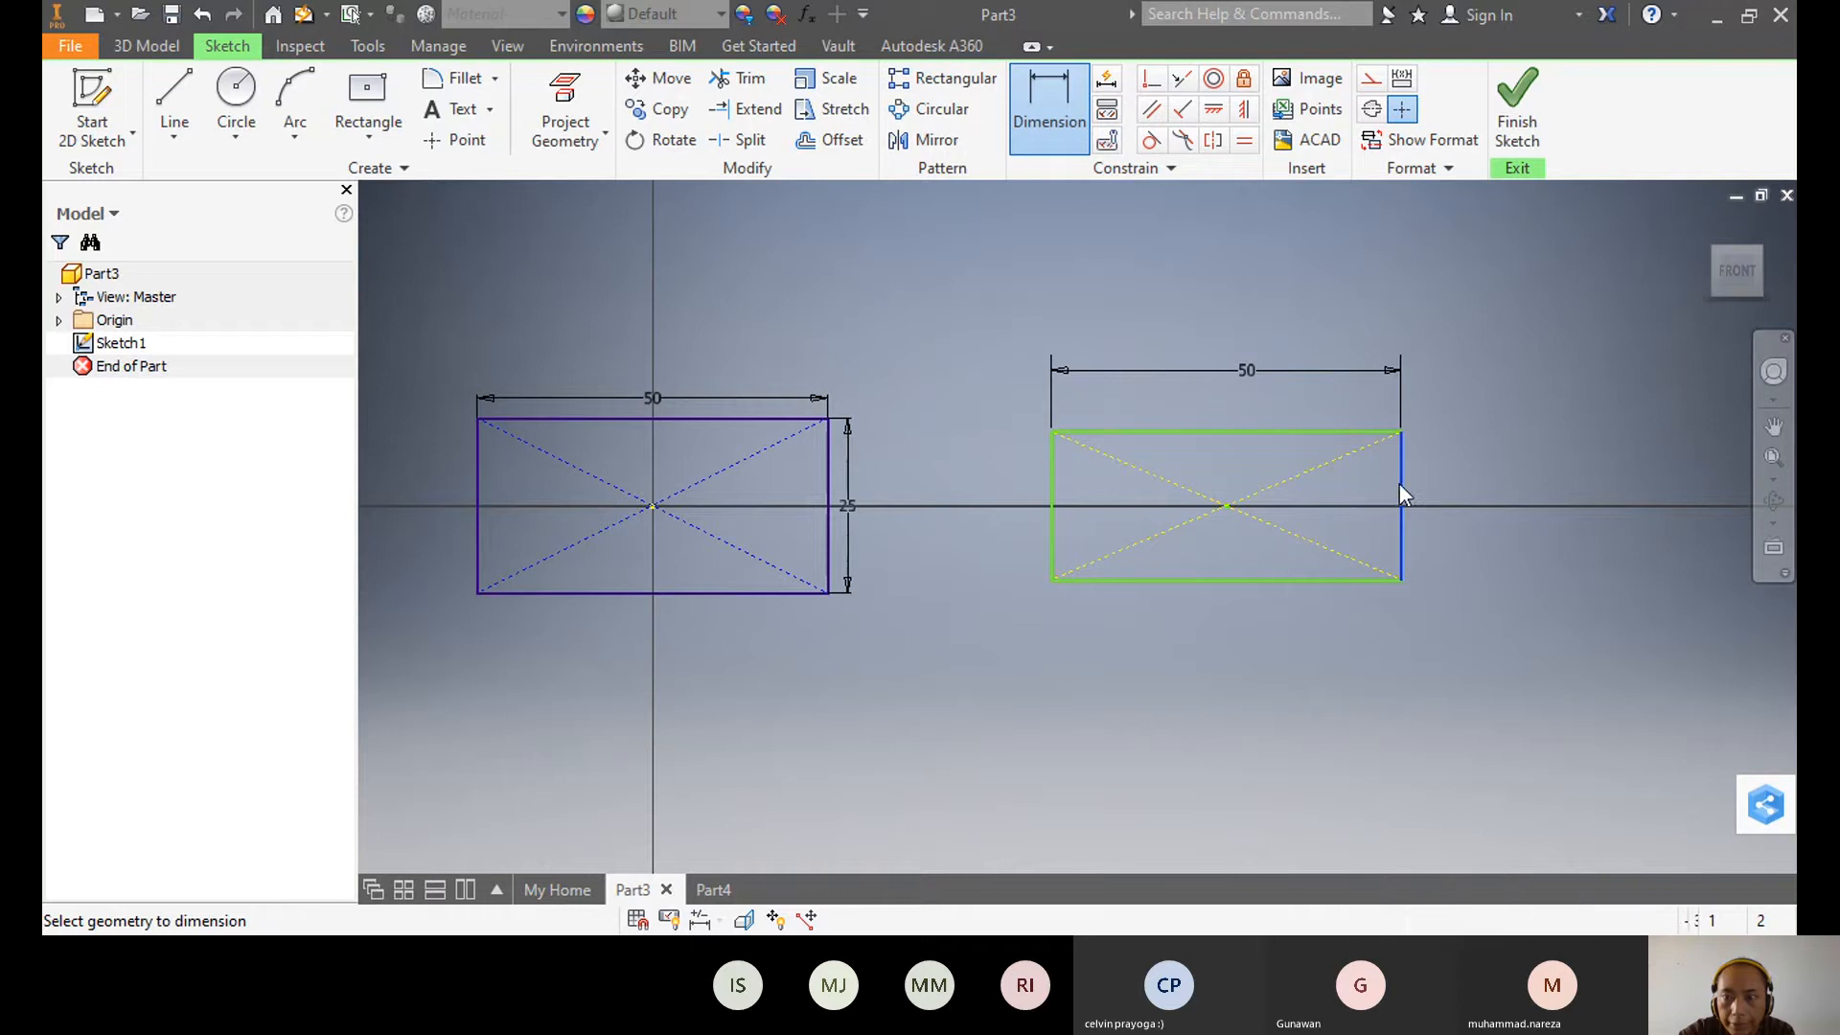
click(1472, 485)
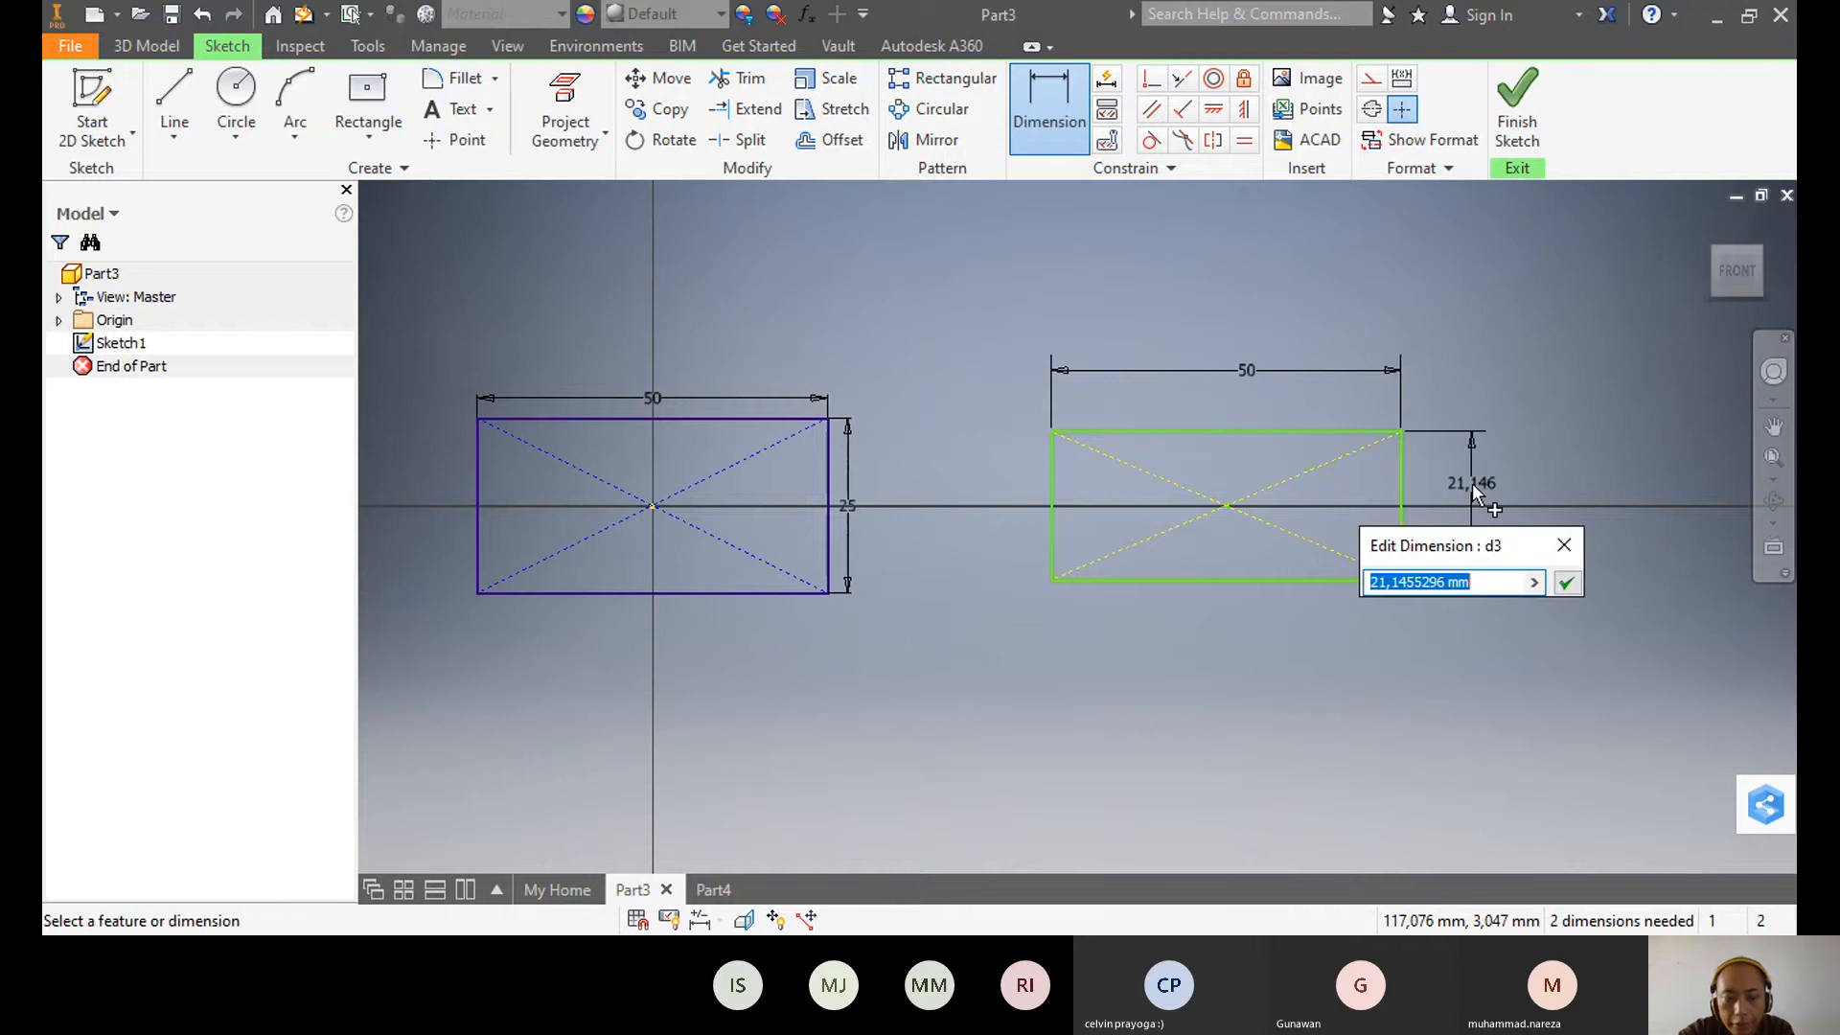
text(25)
key(Return)
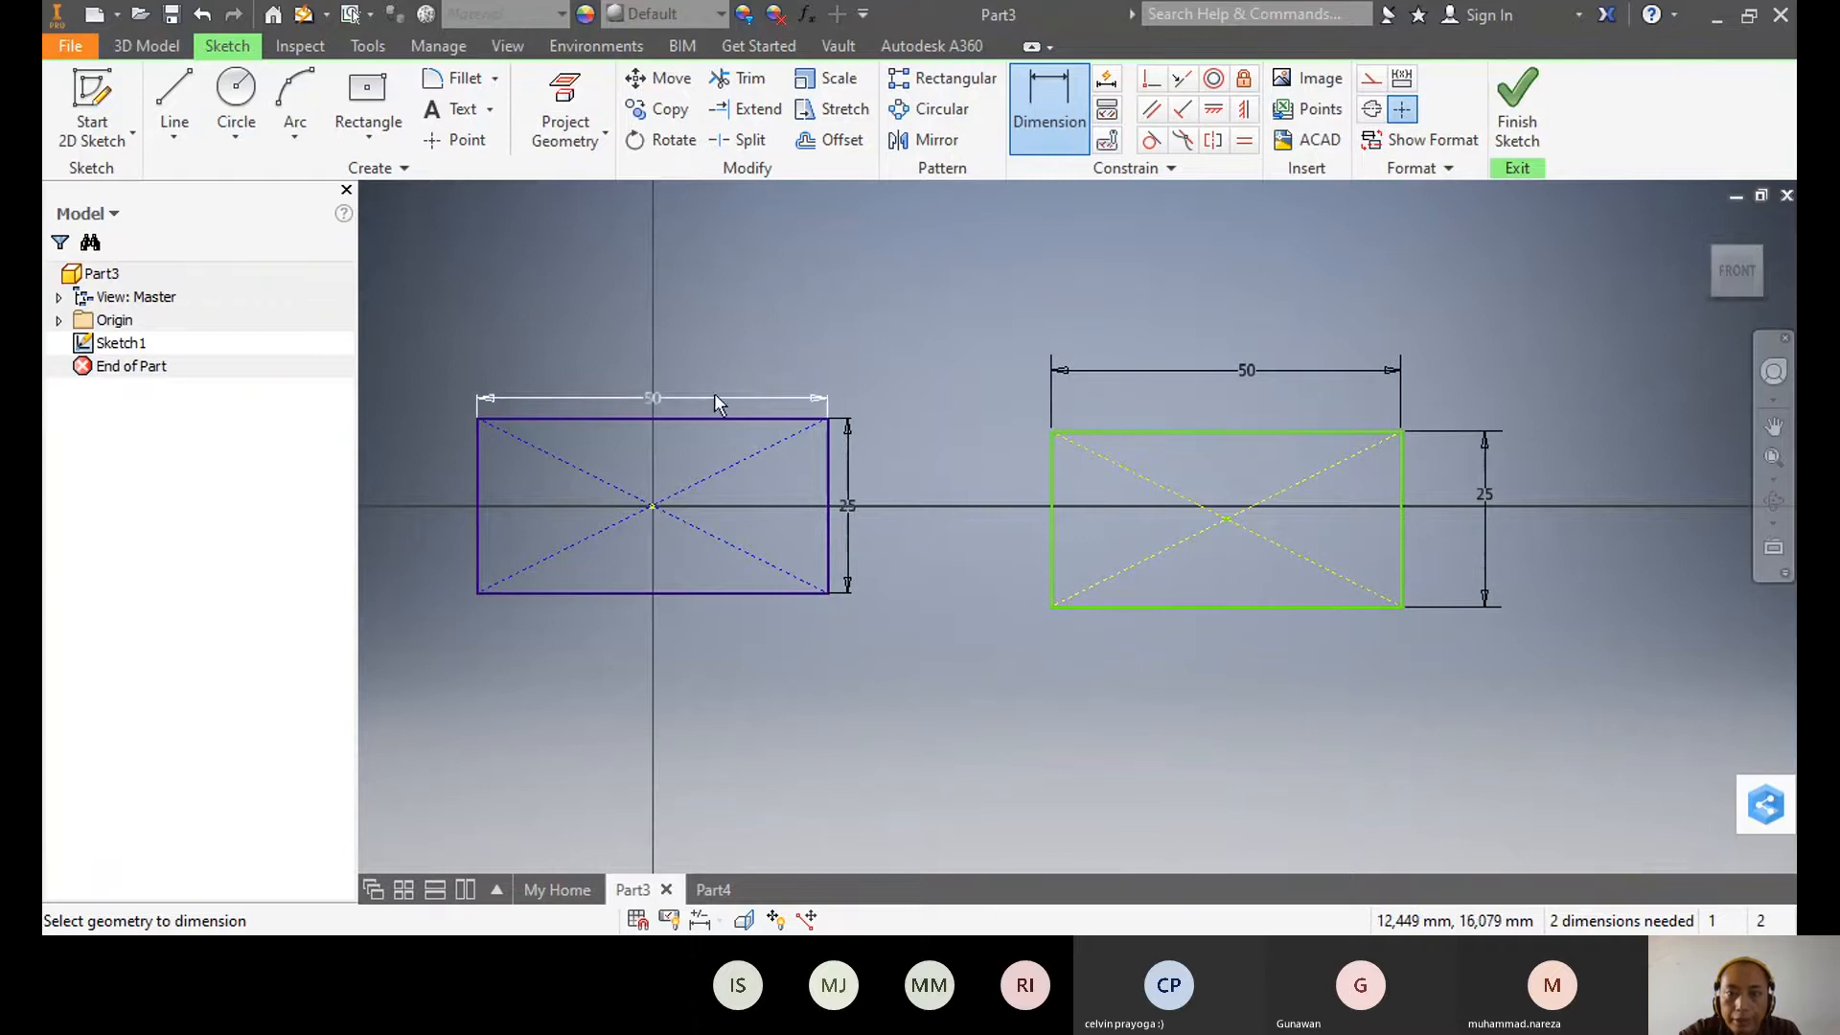
click(1481, 473)
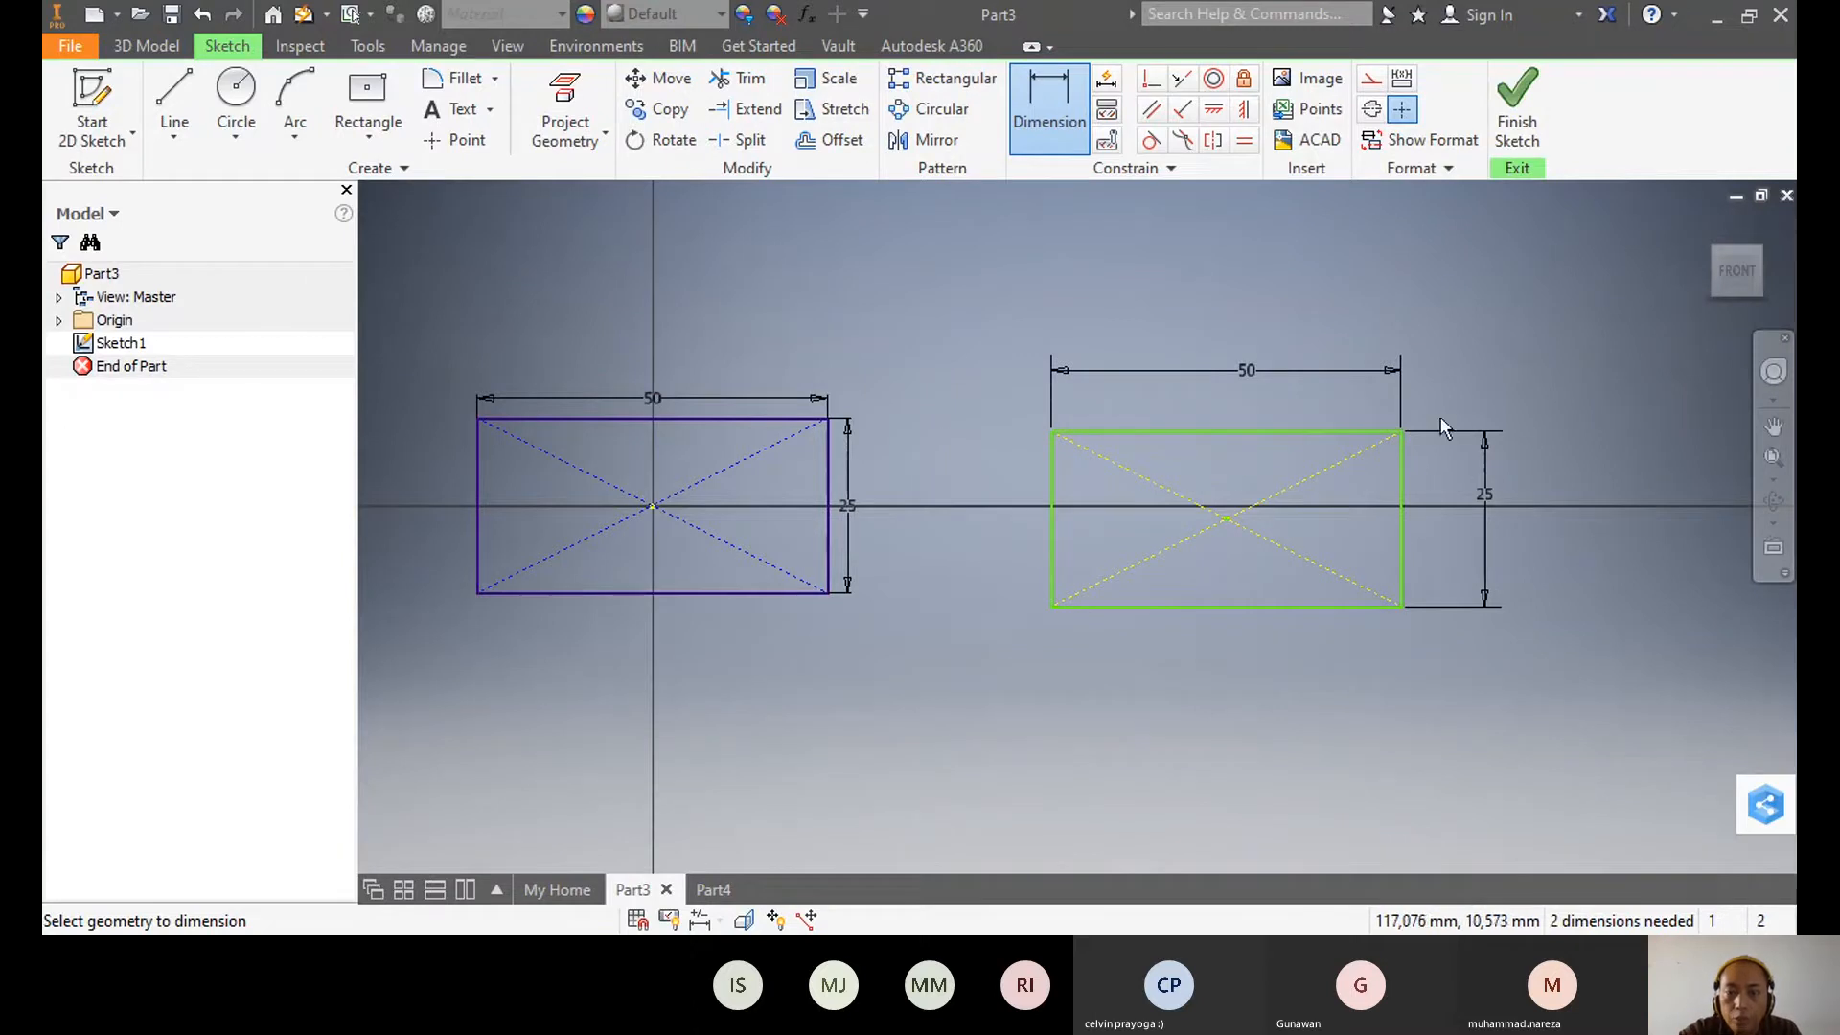
click(1064, 130)
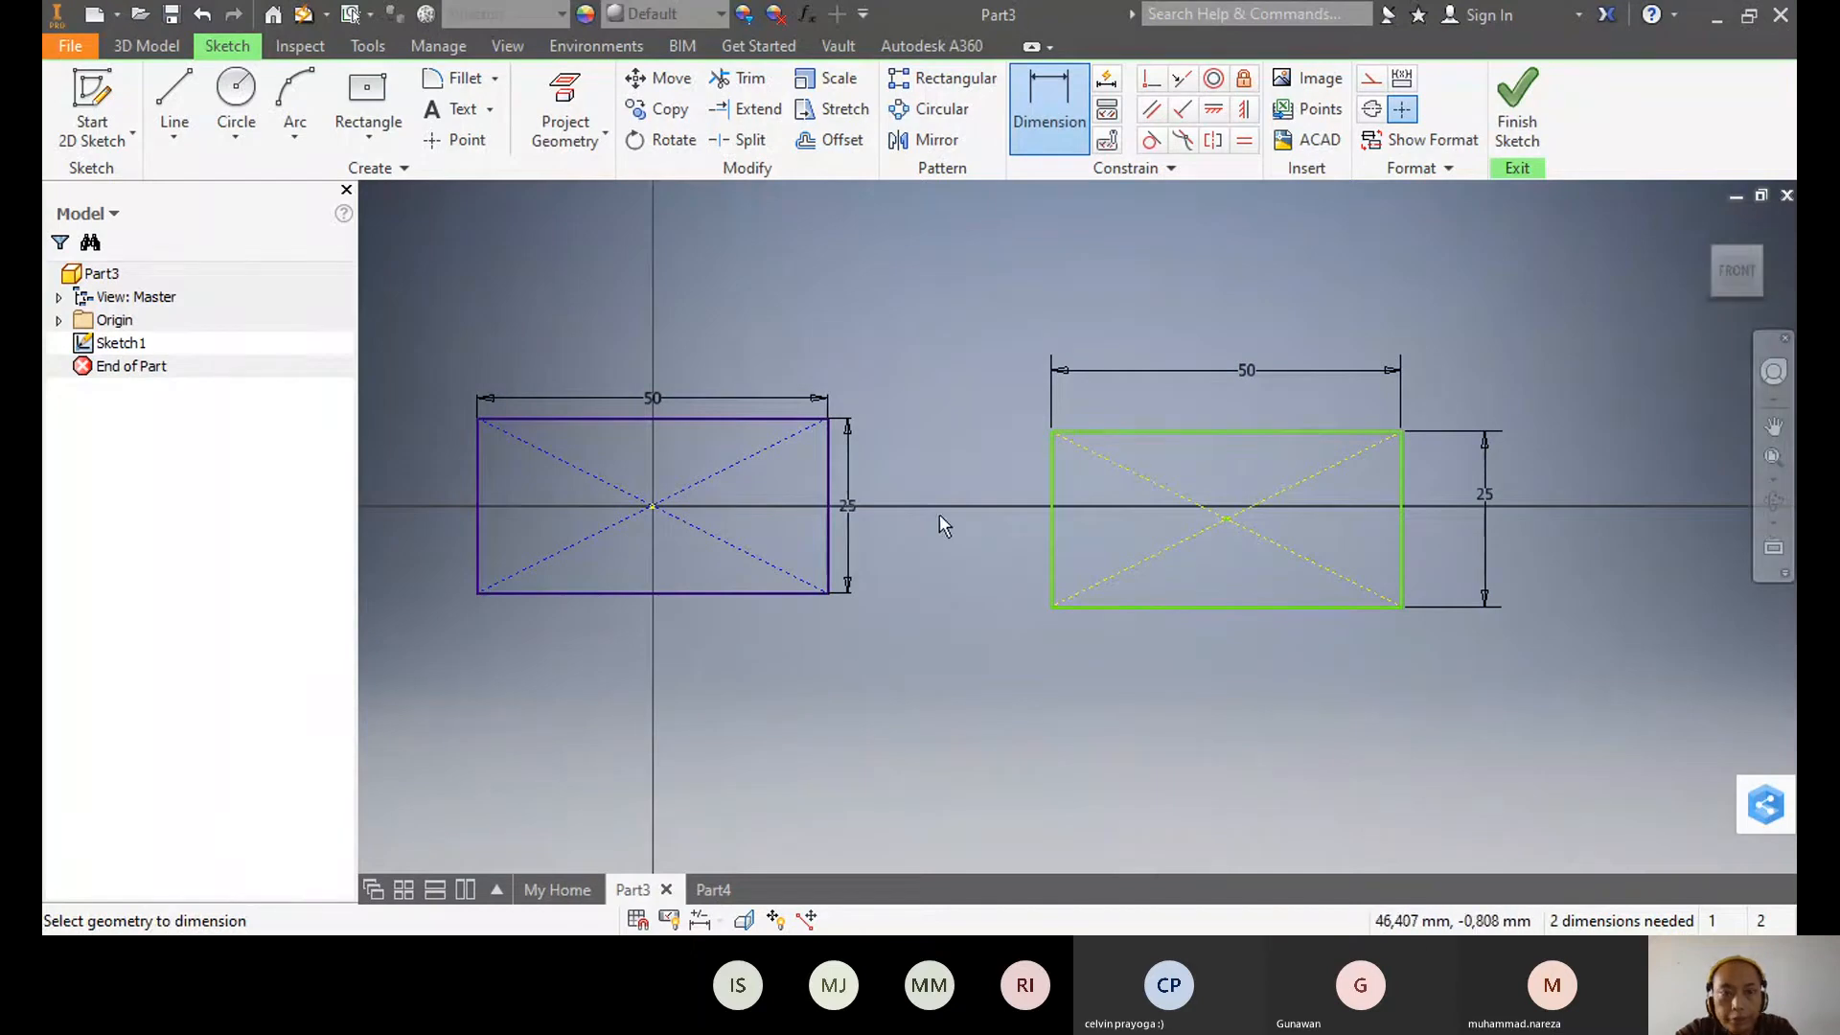
key(Escape)
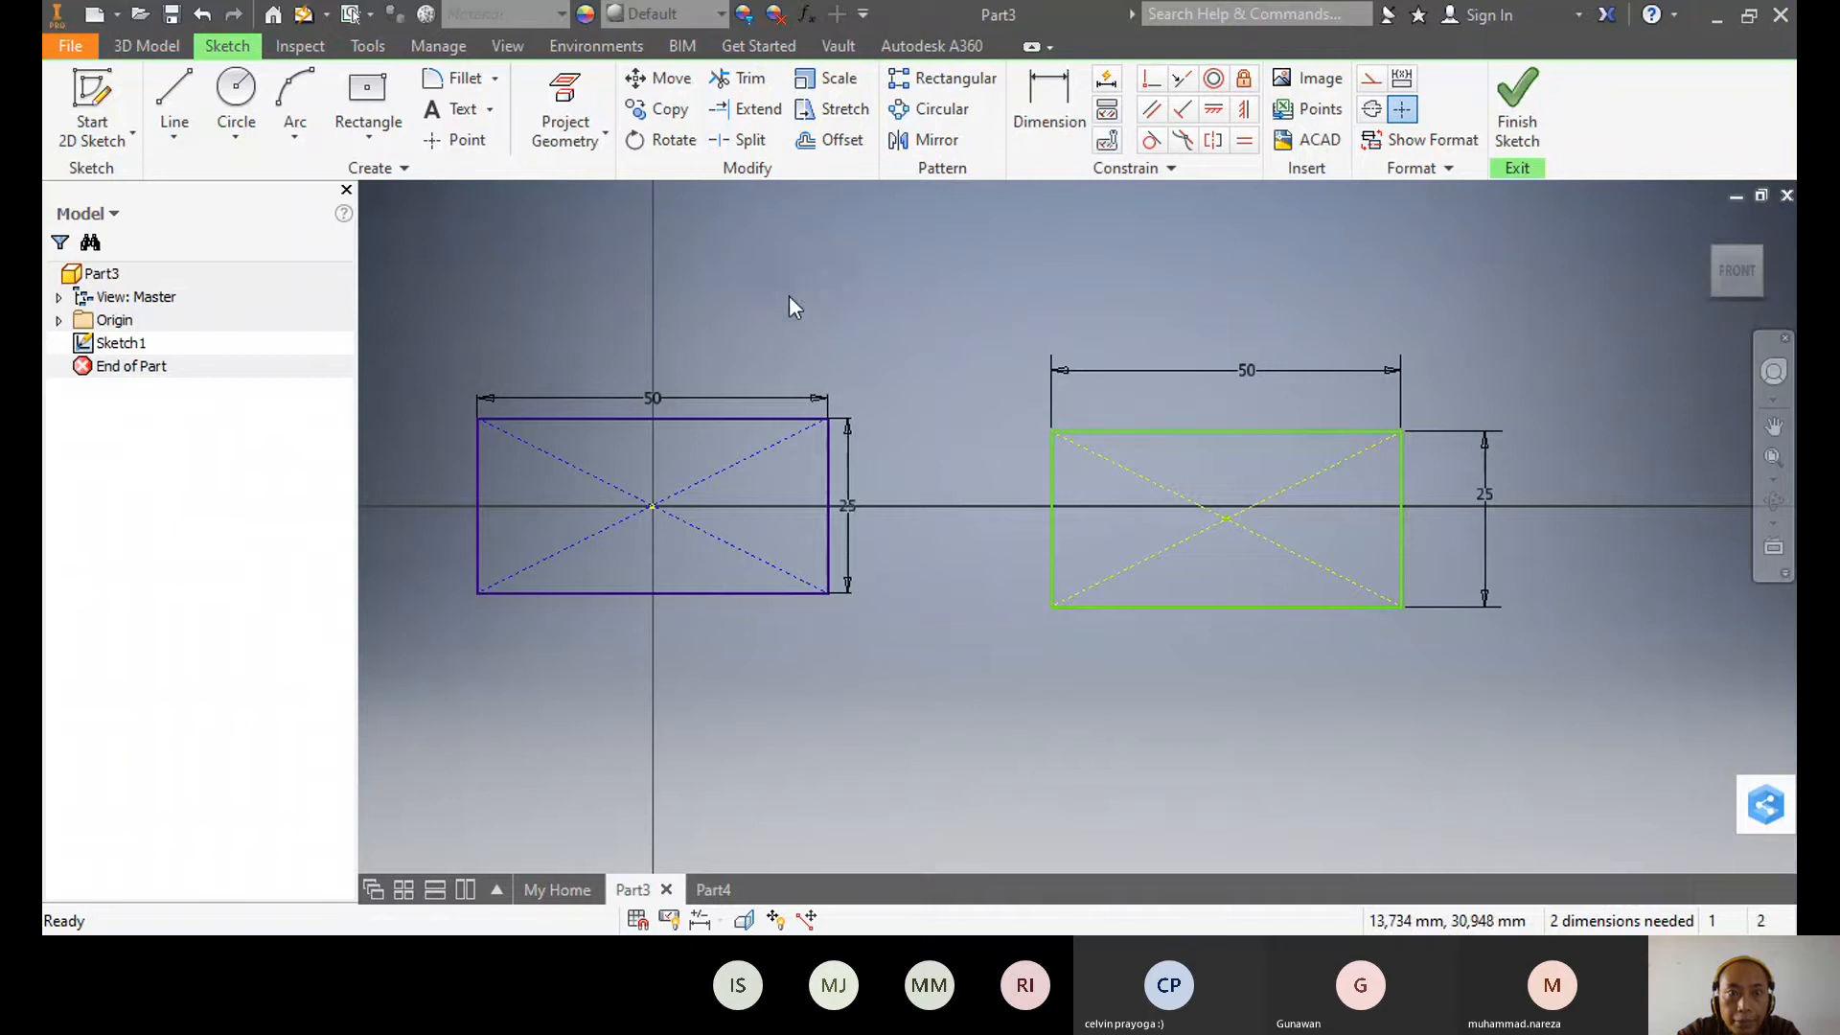
- Delete the entire second rectangle, including its edges, diagonals, center point and both dimensions, keeping only the rectangle at the origin
click(1302, 430)
key(Delete)
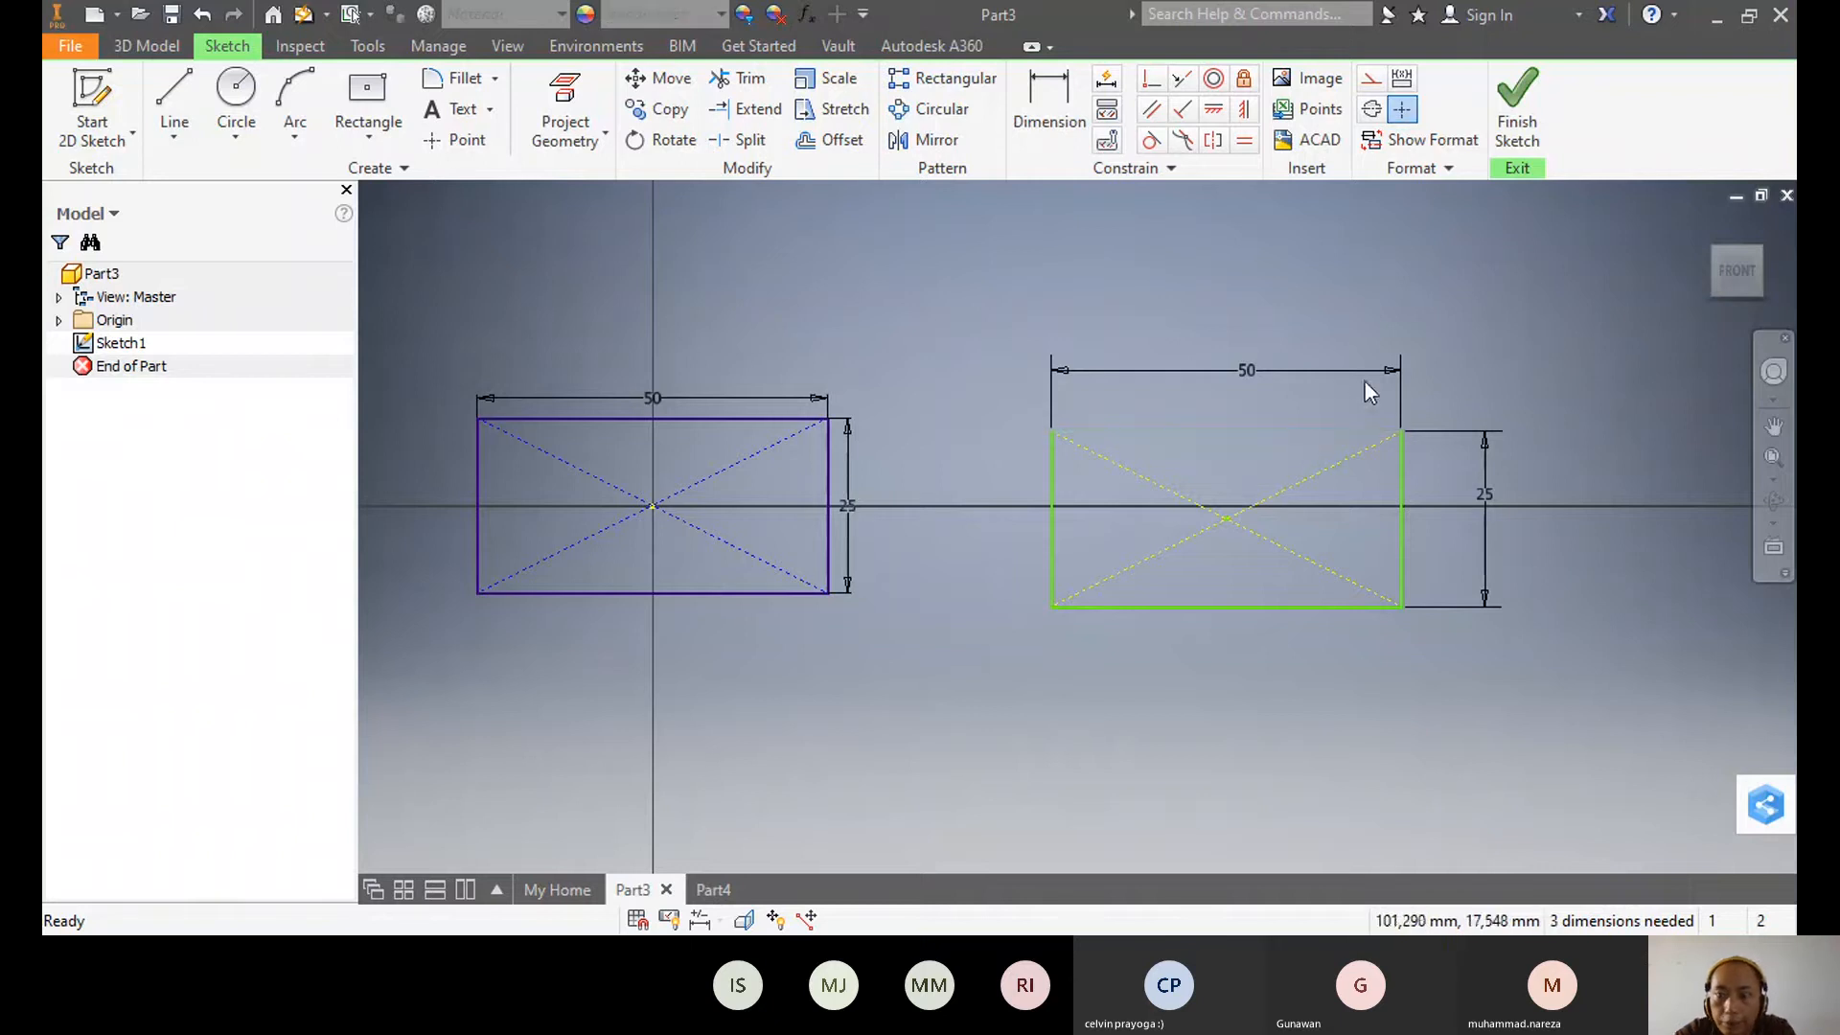
click(1370, 366)
key(Delete)
click(1458, 433)
key(Delete)
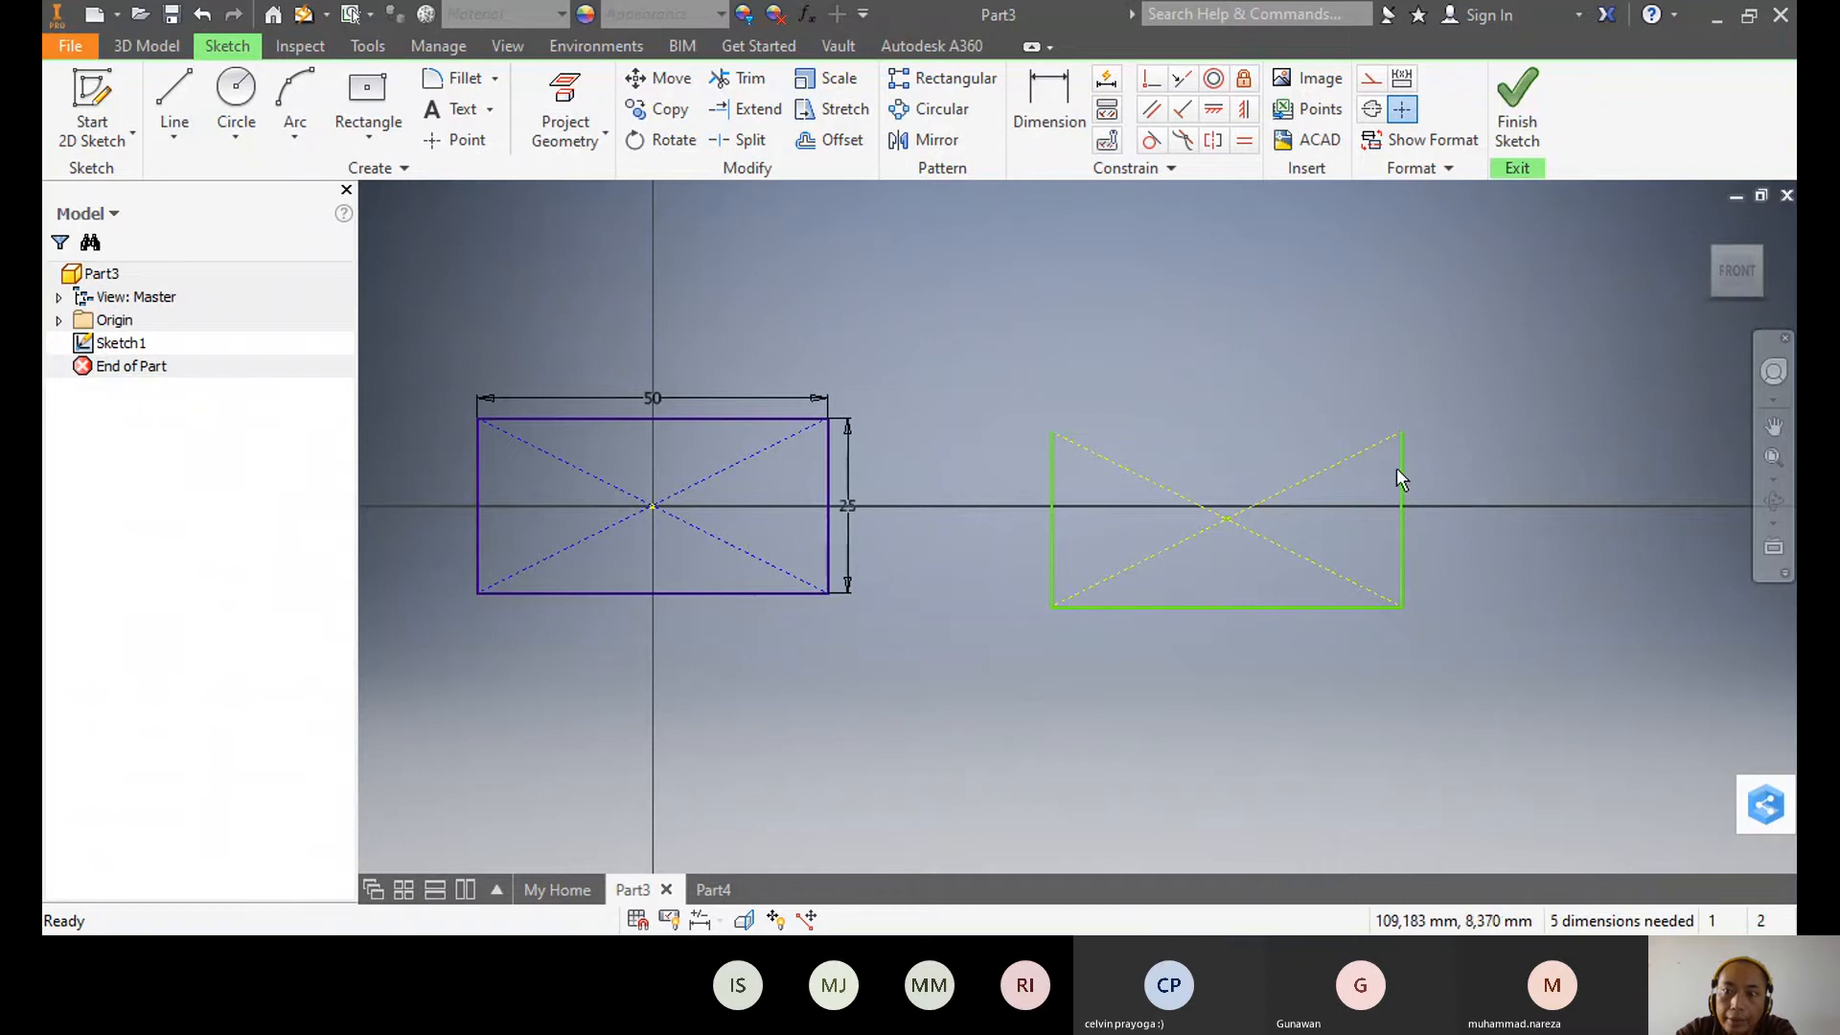
click(1401, 475)
key(Delete)
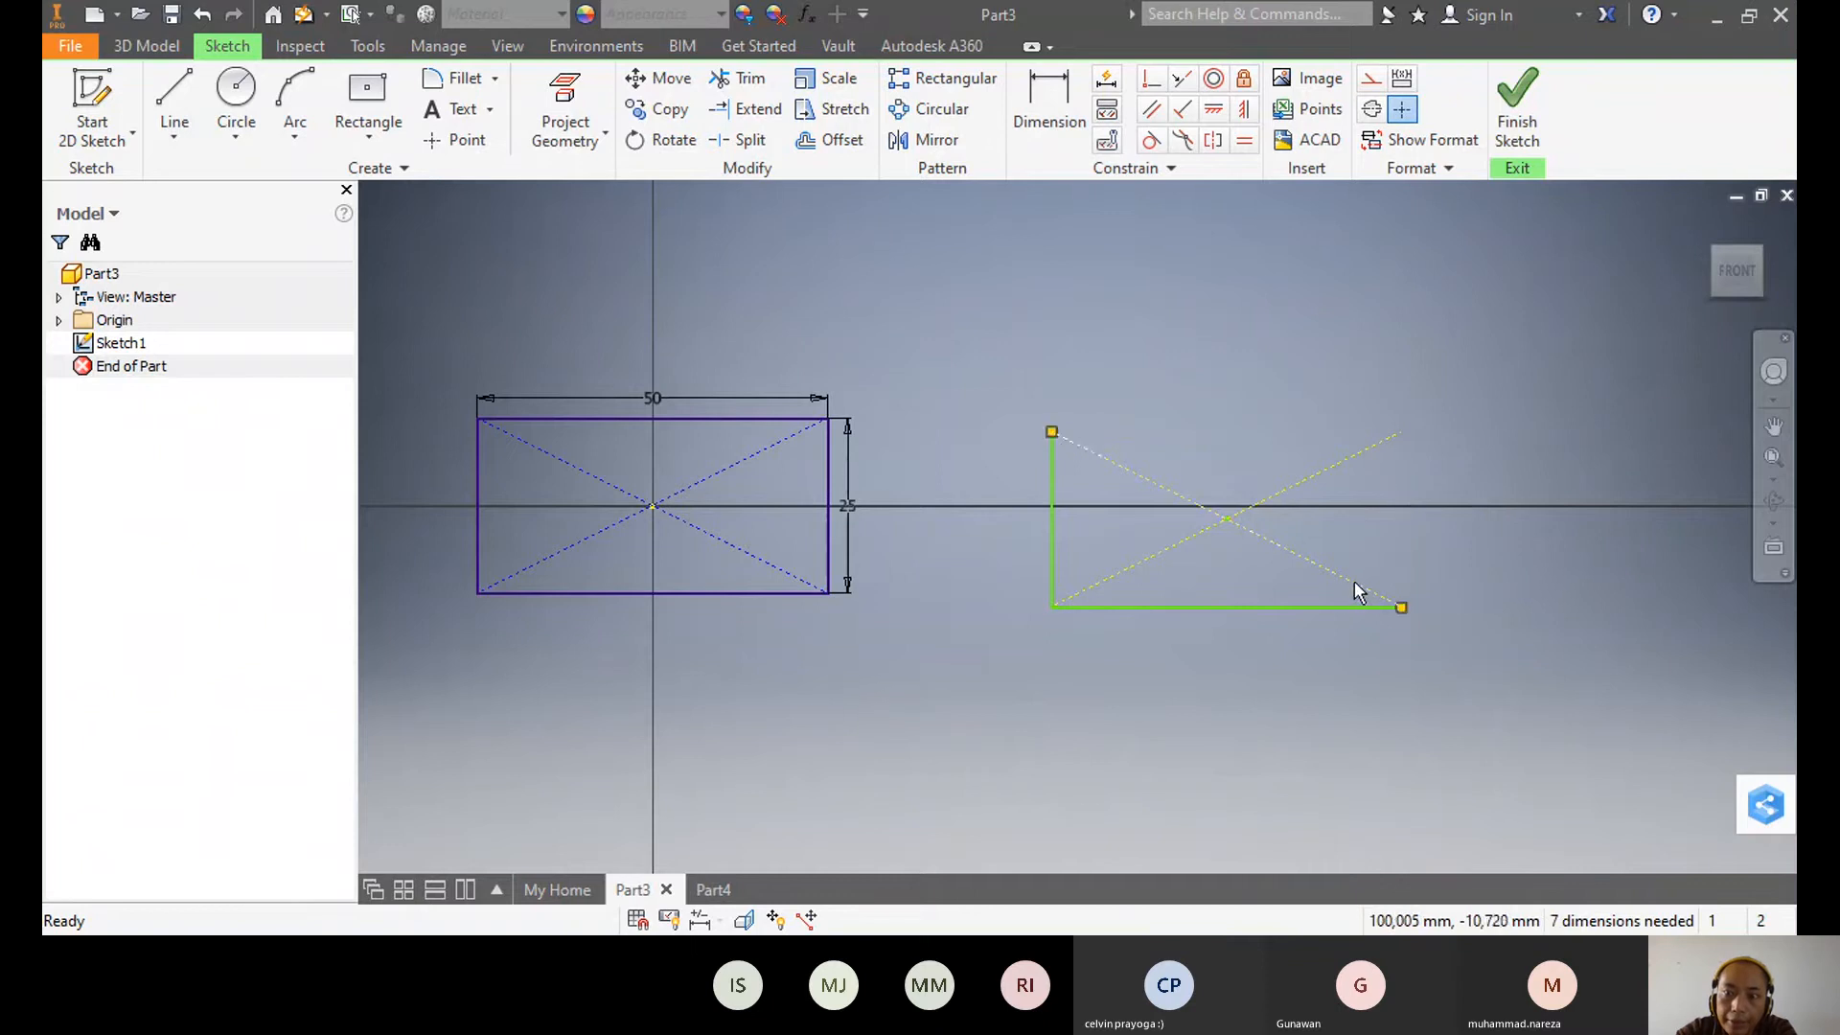
click(1354, 581)
key(Delete)
click(1298, 483)
key(Delete)
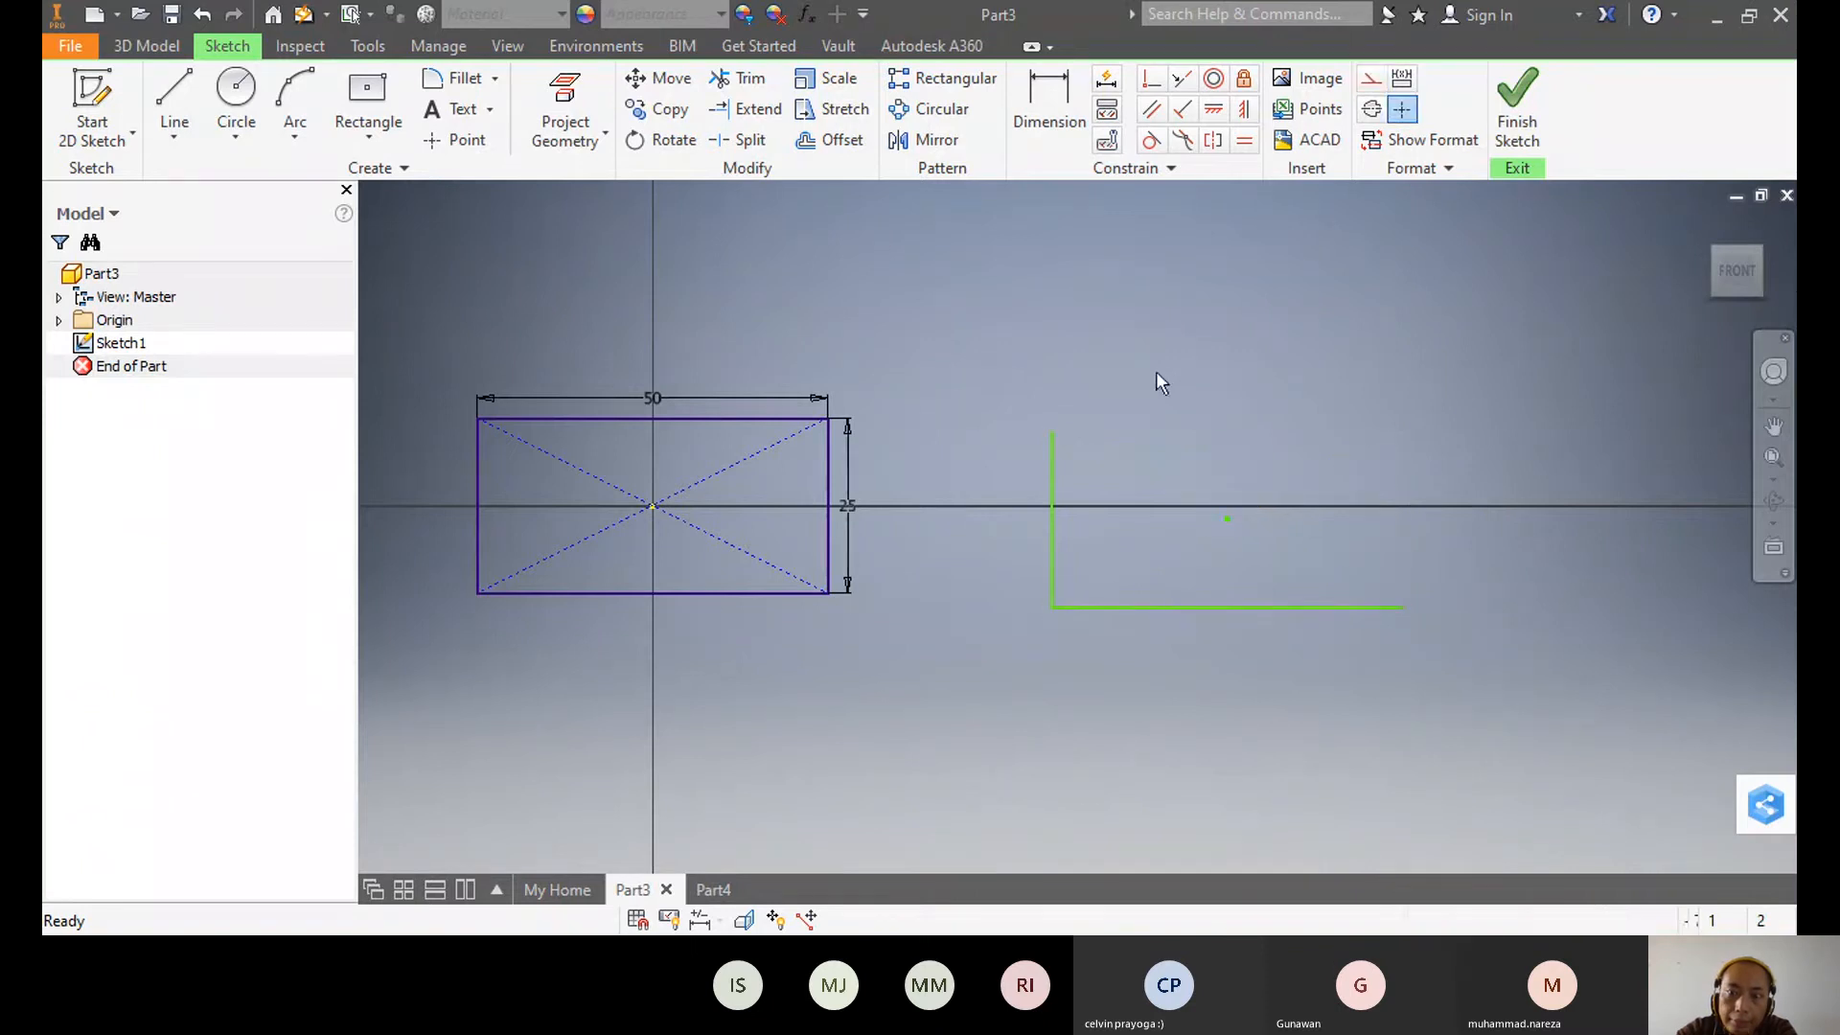
drag(1156, 371, 973, 512)
key(Delete)
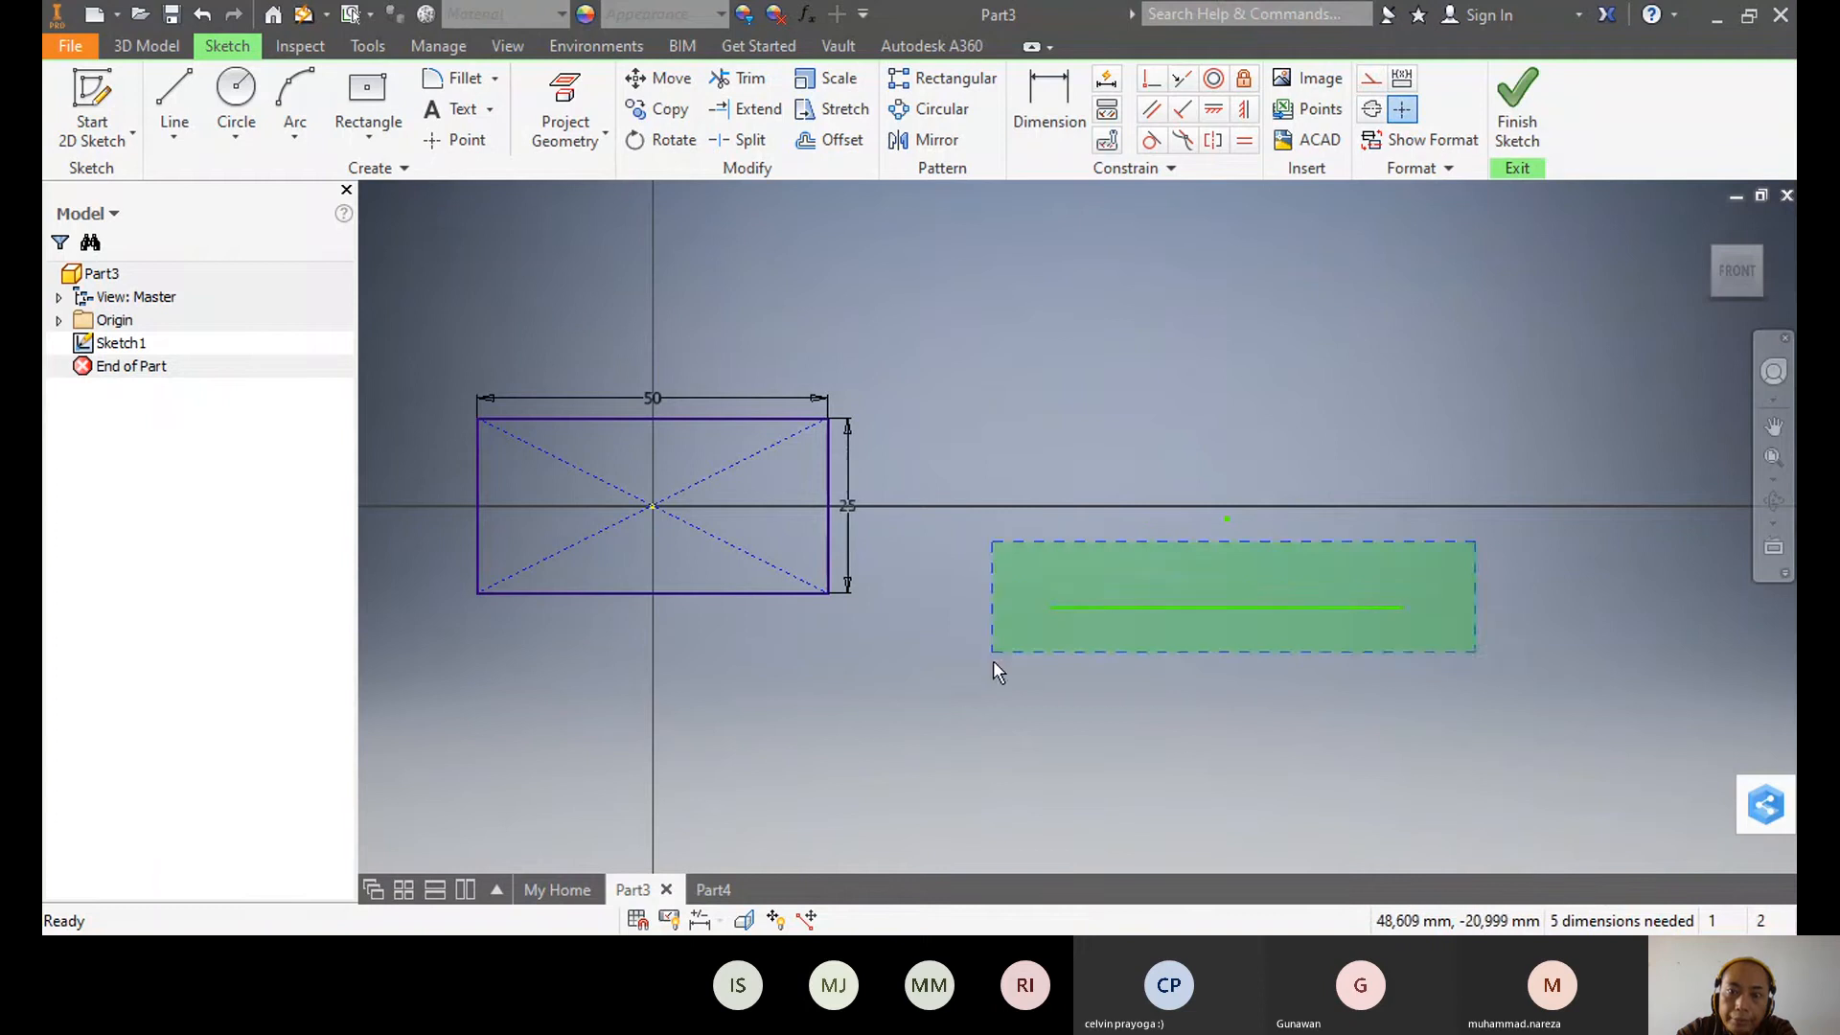
drag(993, 659, 993, 662)
key(Delete)
drag(1319, 431, 1084, 590)
key(Delete)
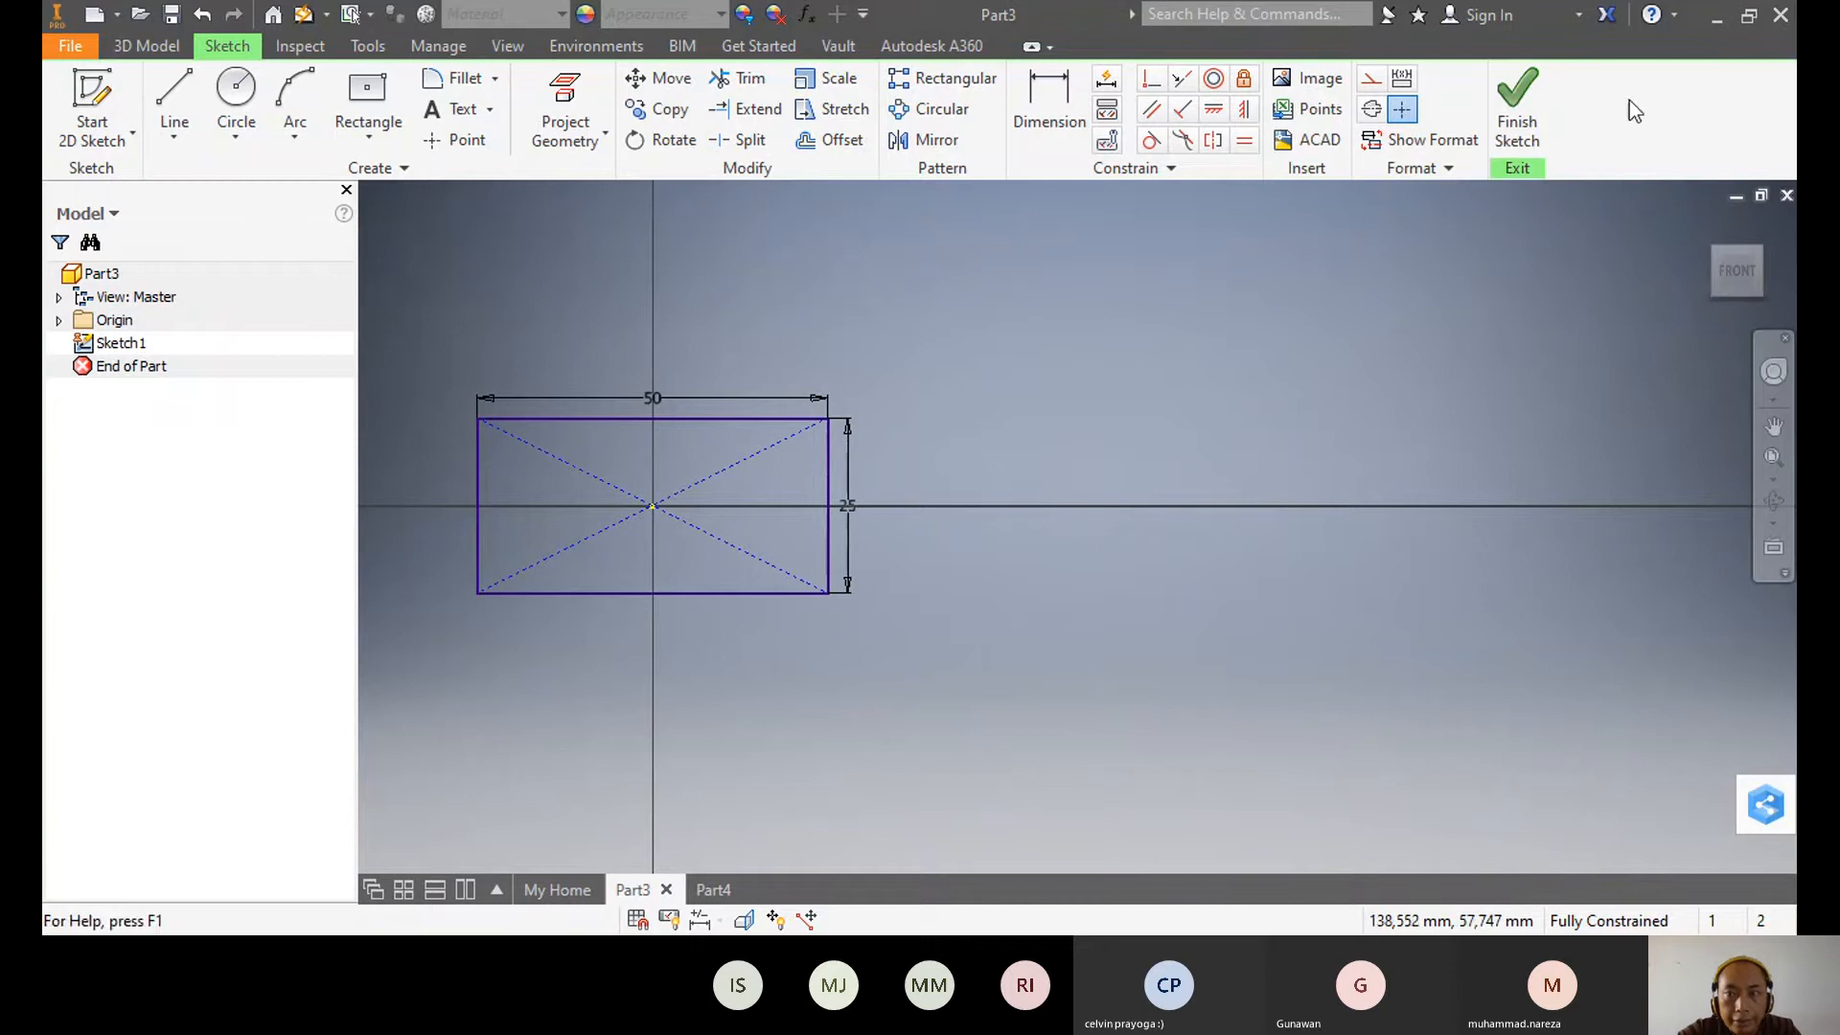
- Finish the sketch and extrude the 50 by 25 mm rectangle 10 mm
click(1519, 128)
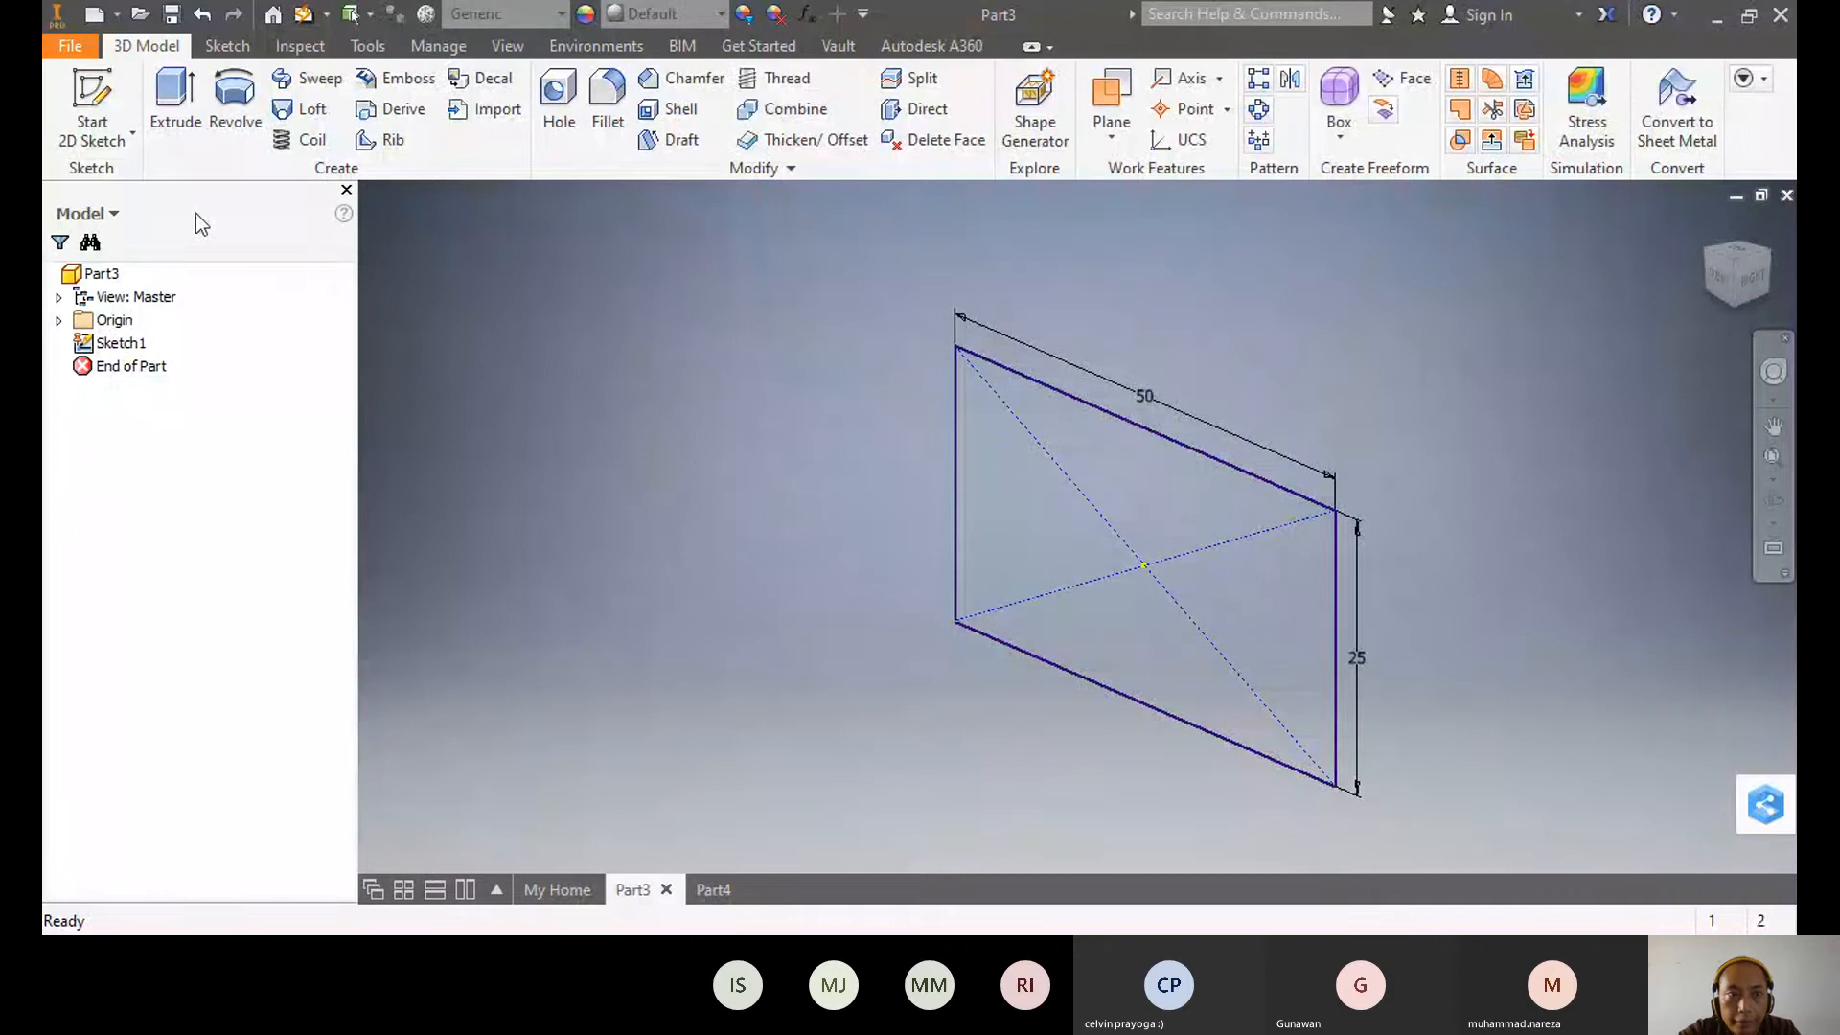
click(180, 115)
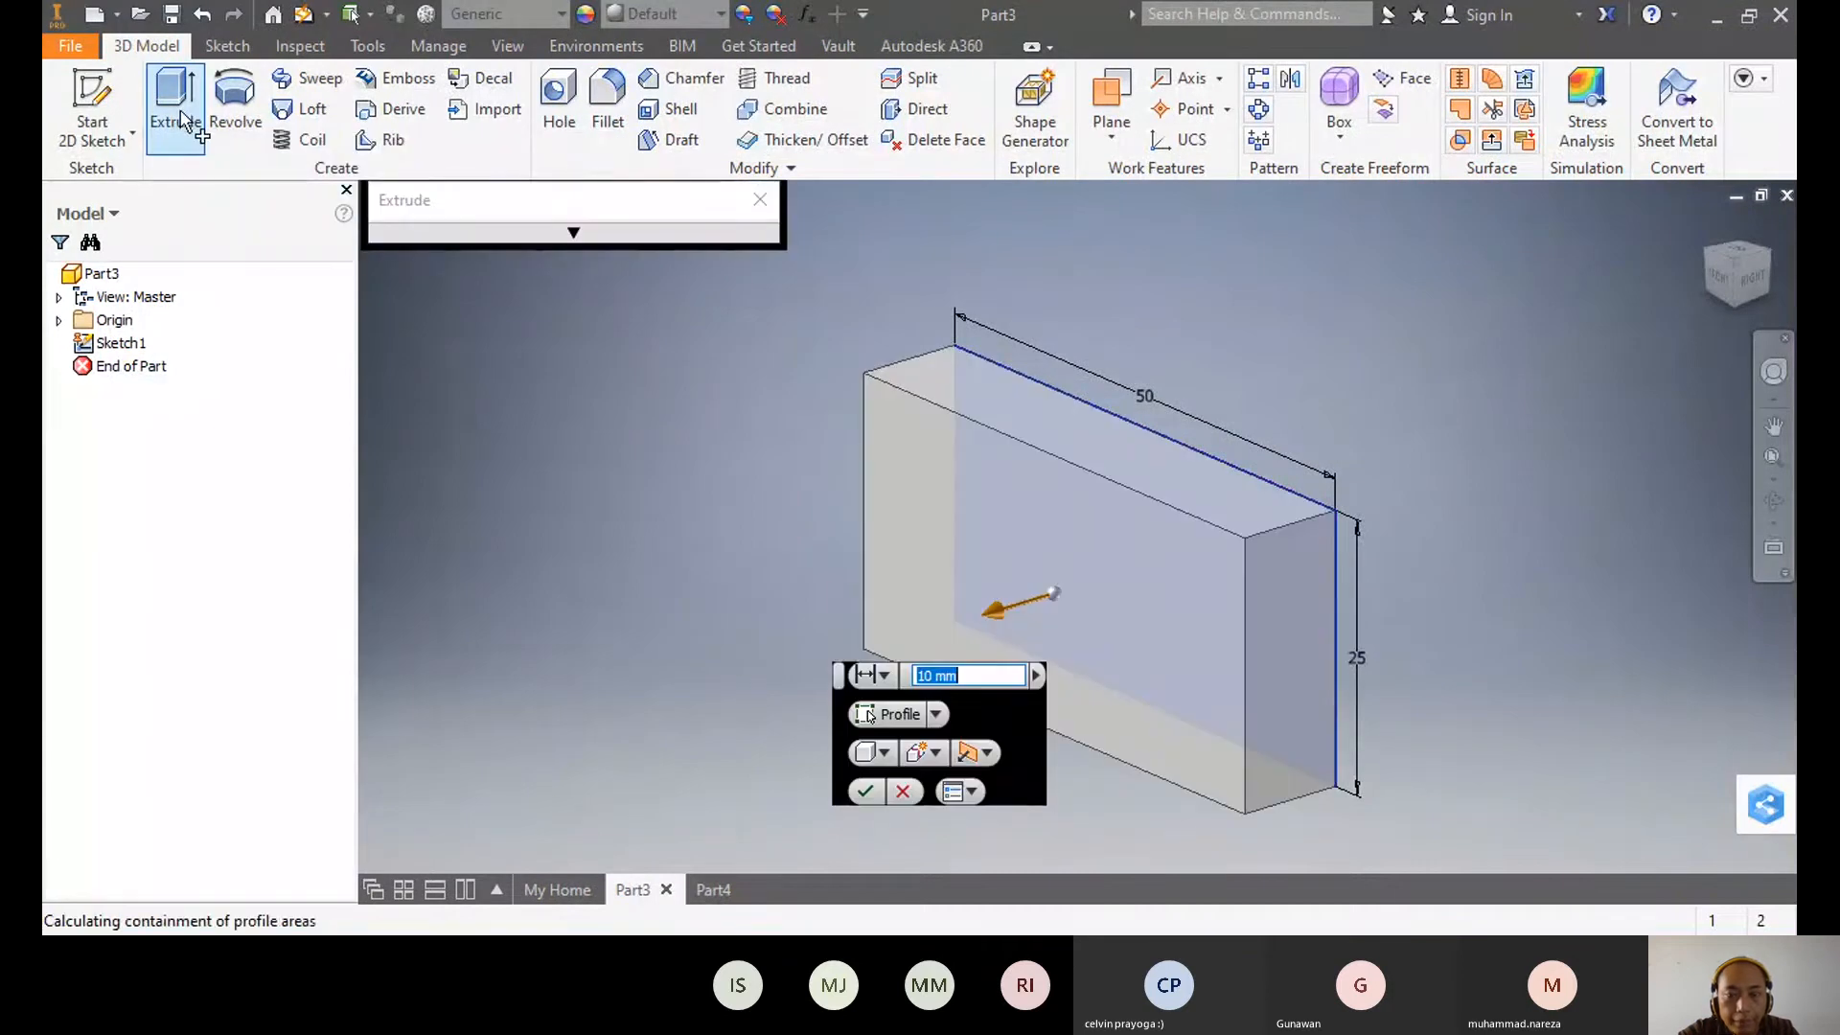
key(Return)
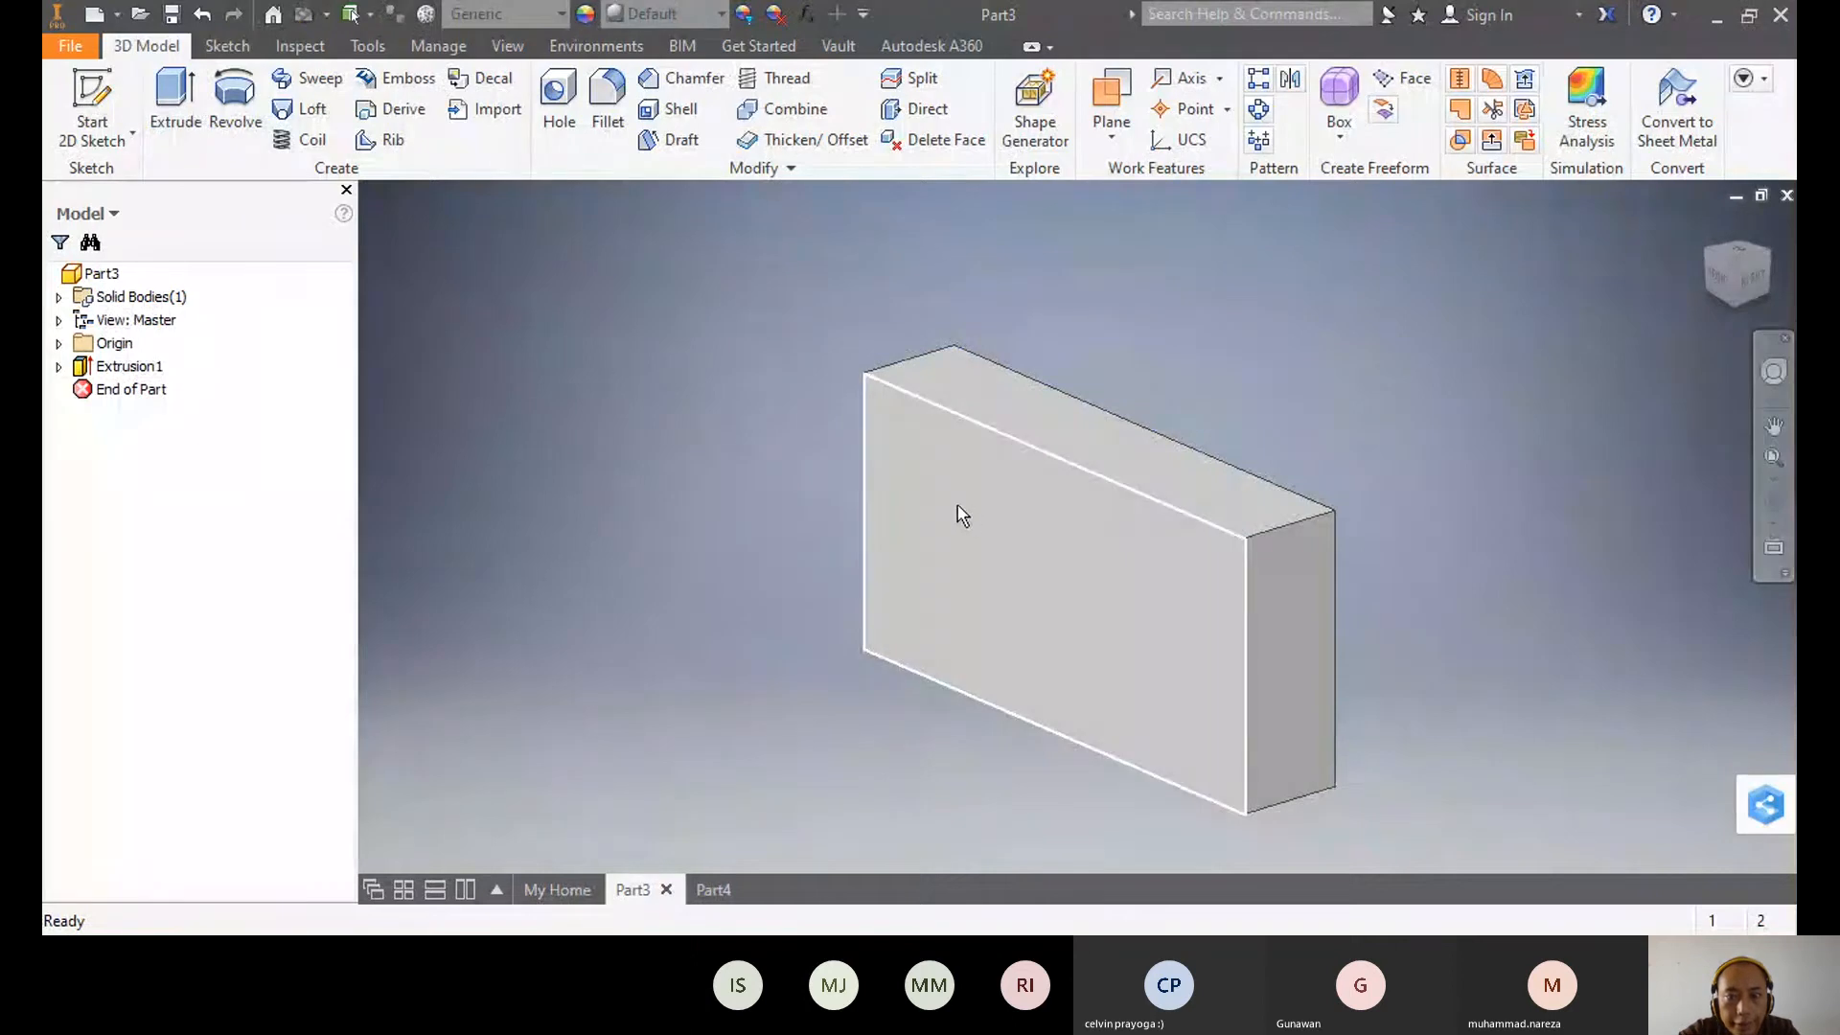
- Sketch a horizontal center-point slot at the origin of the block's front face, 20 mm from center to arc center and 5 mm wide
click(1045, 543)
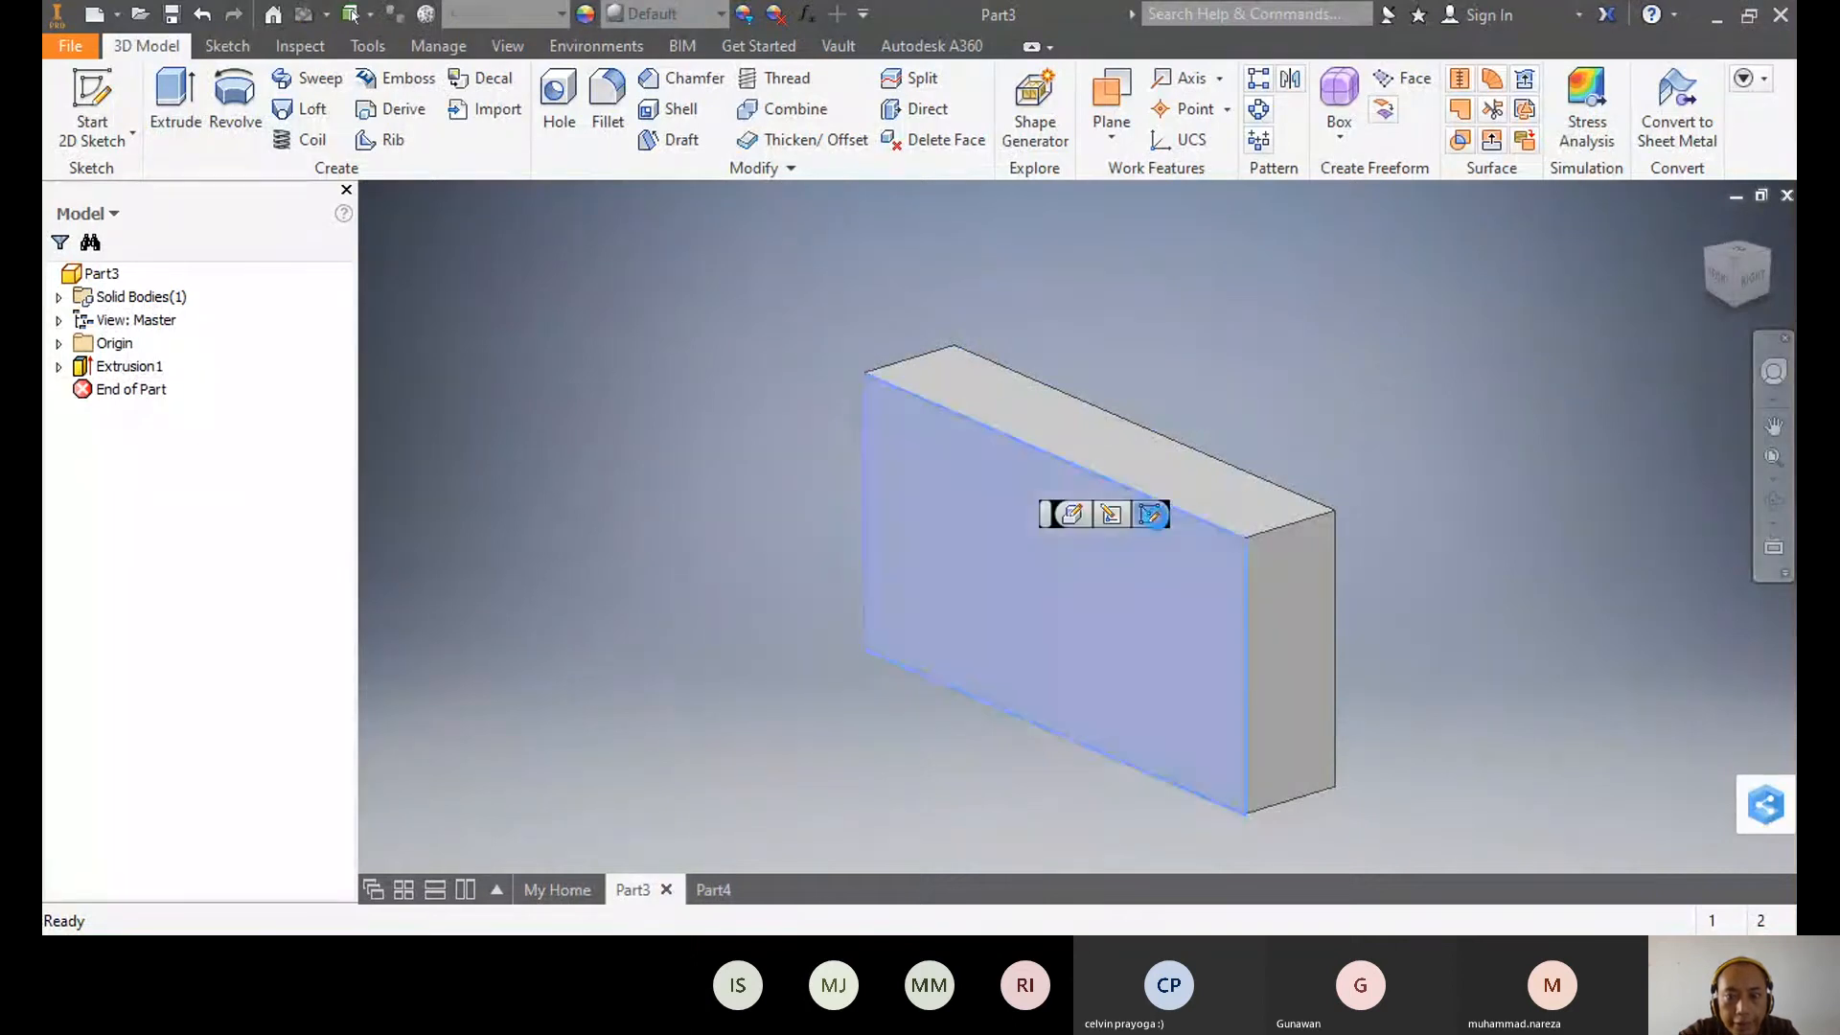
click(1152, 515)
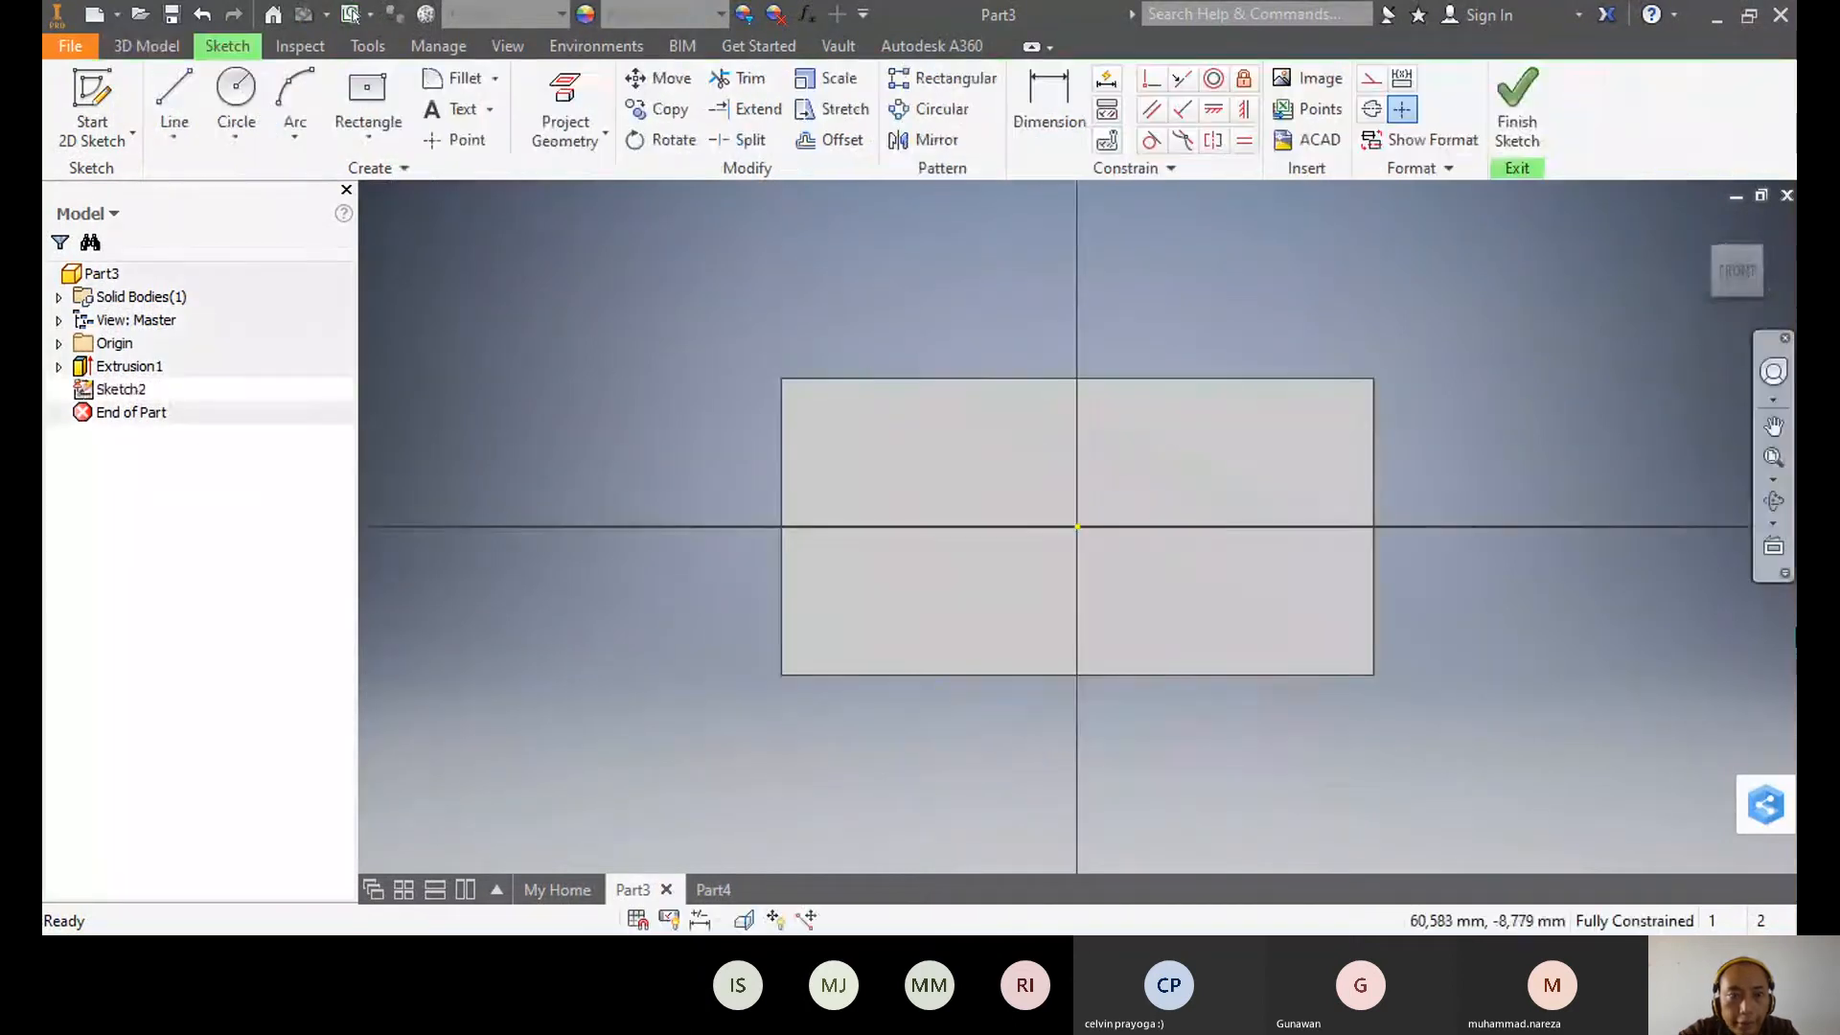
click(365, 143)
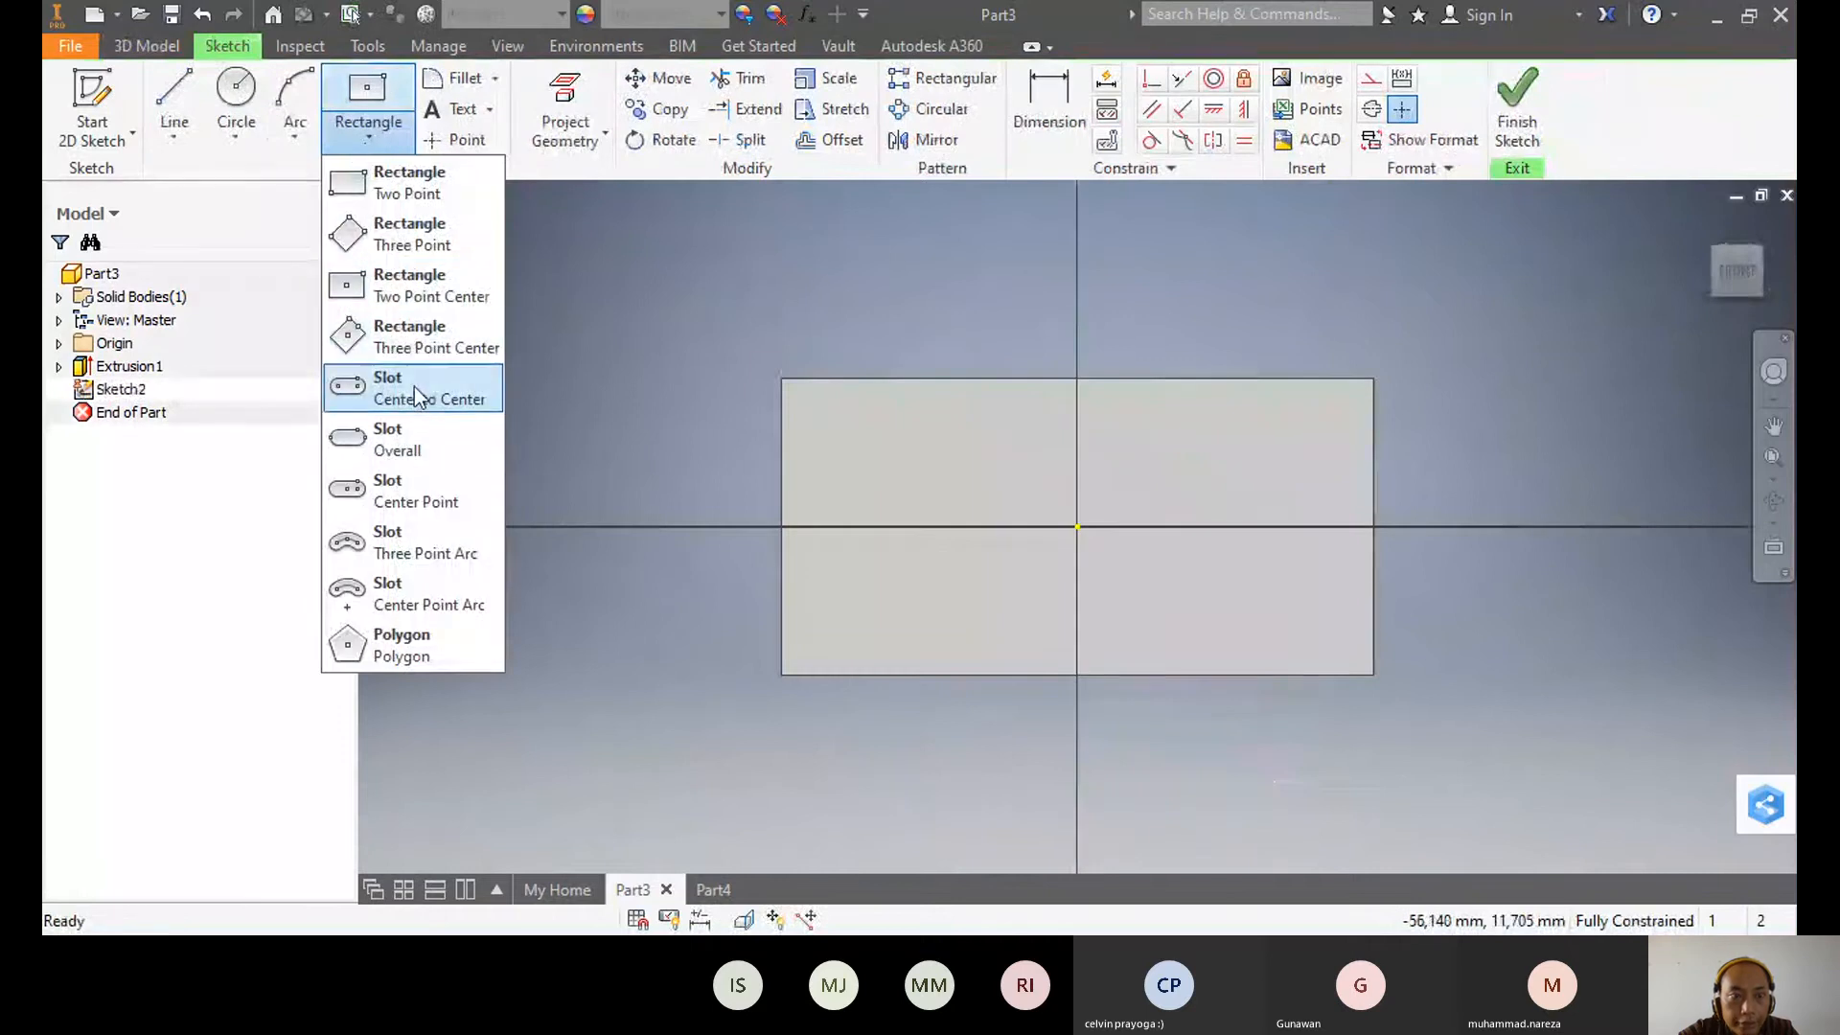
click(406, 489)
click(1077, 526)
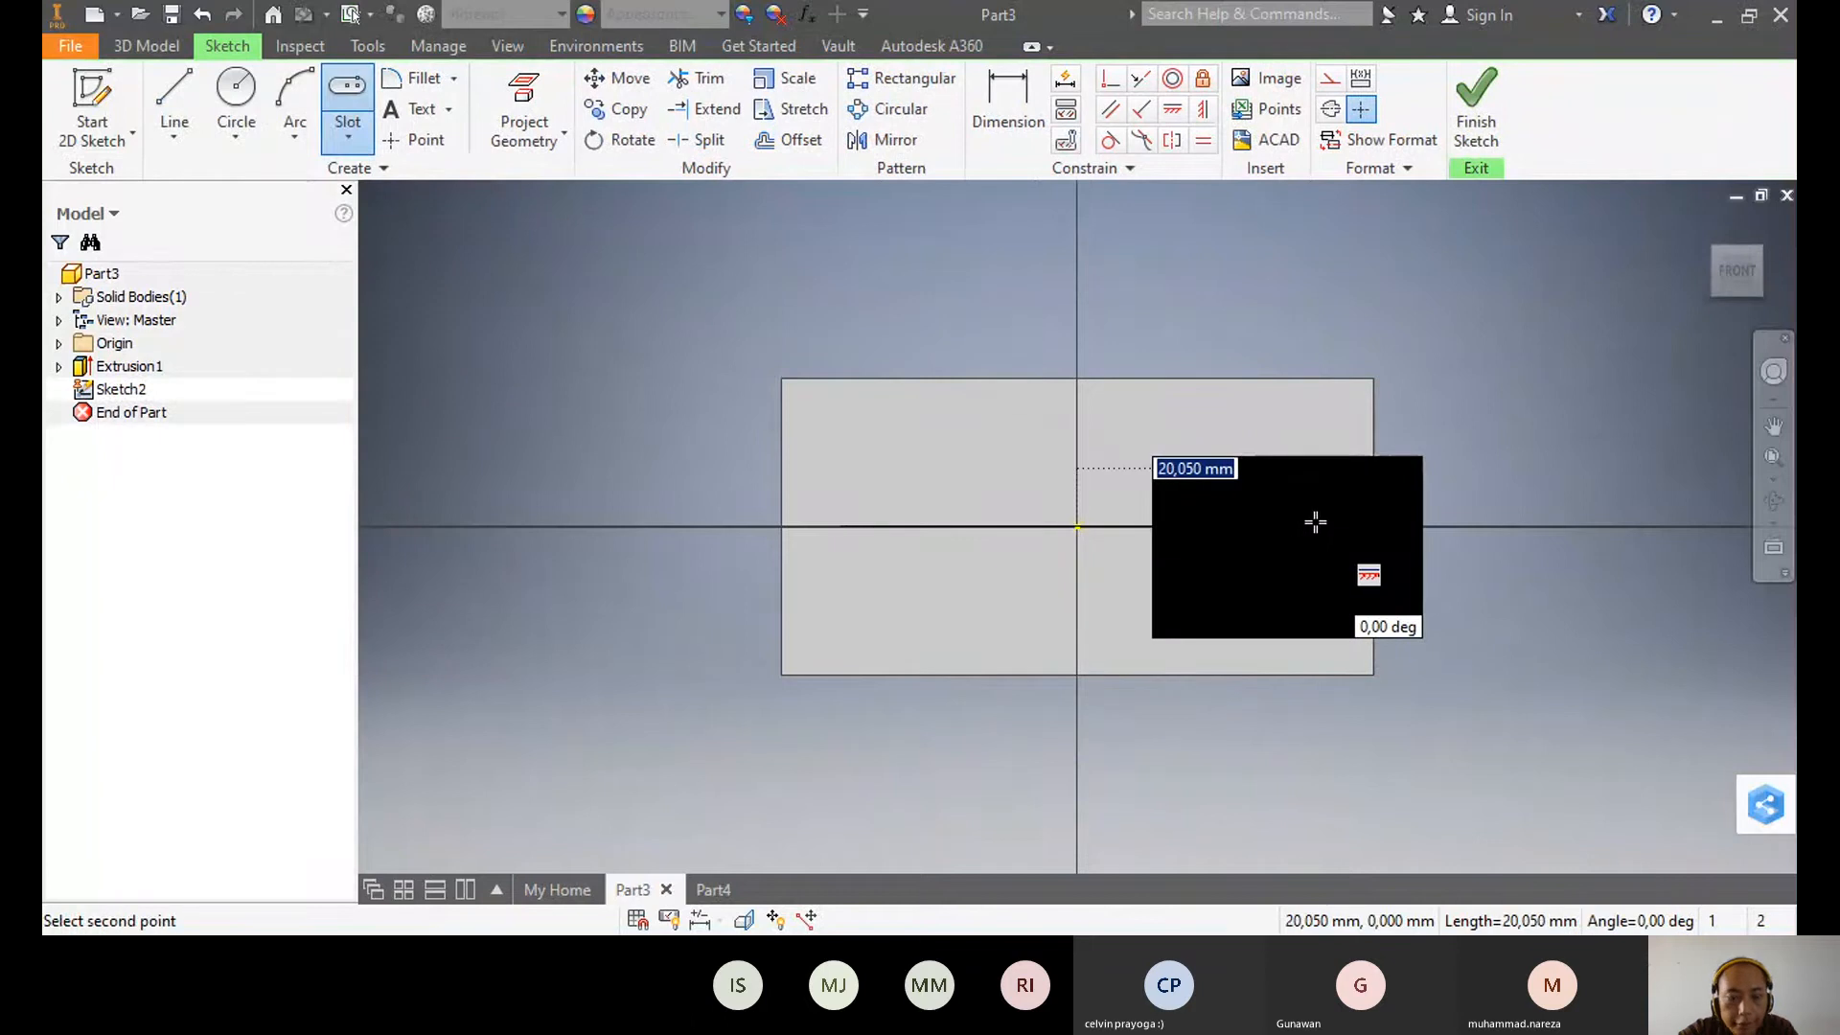
text(20)
key(Return)
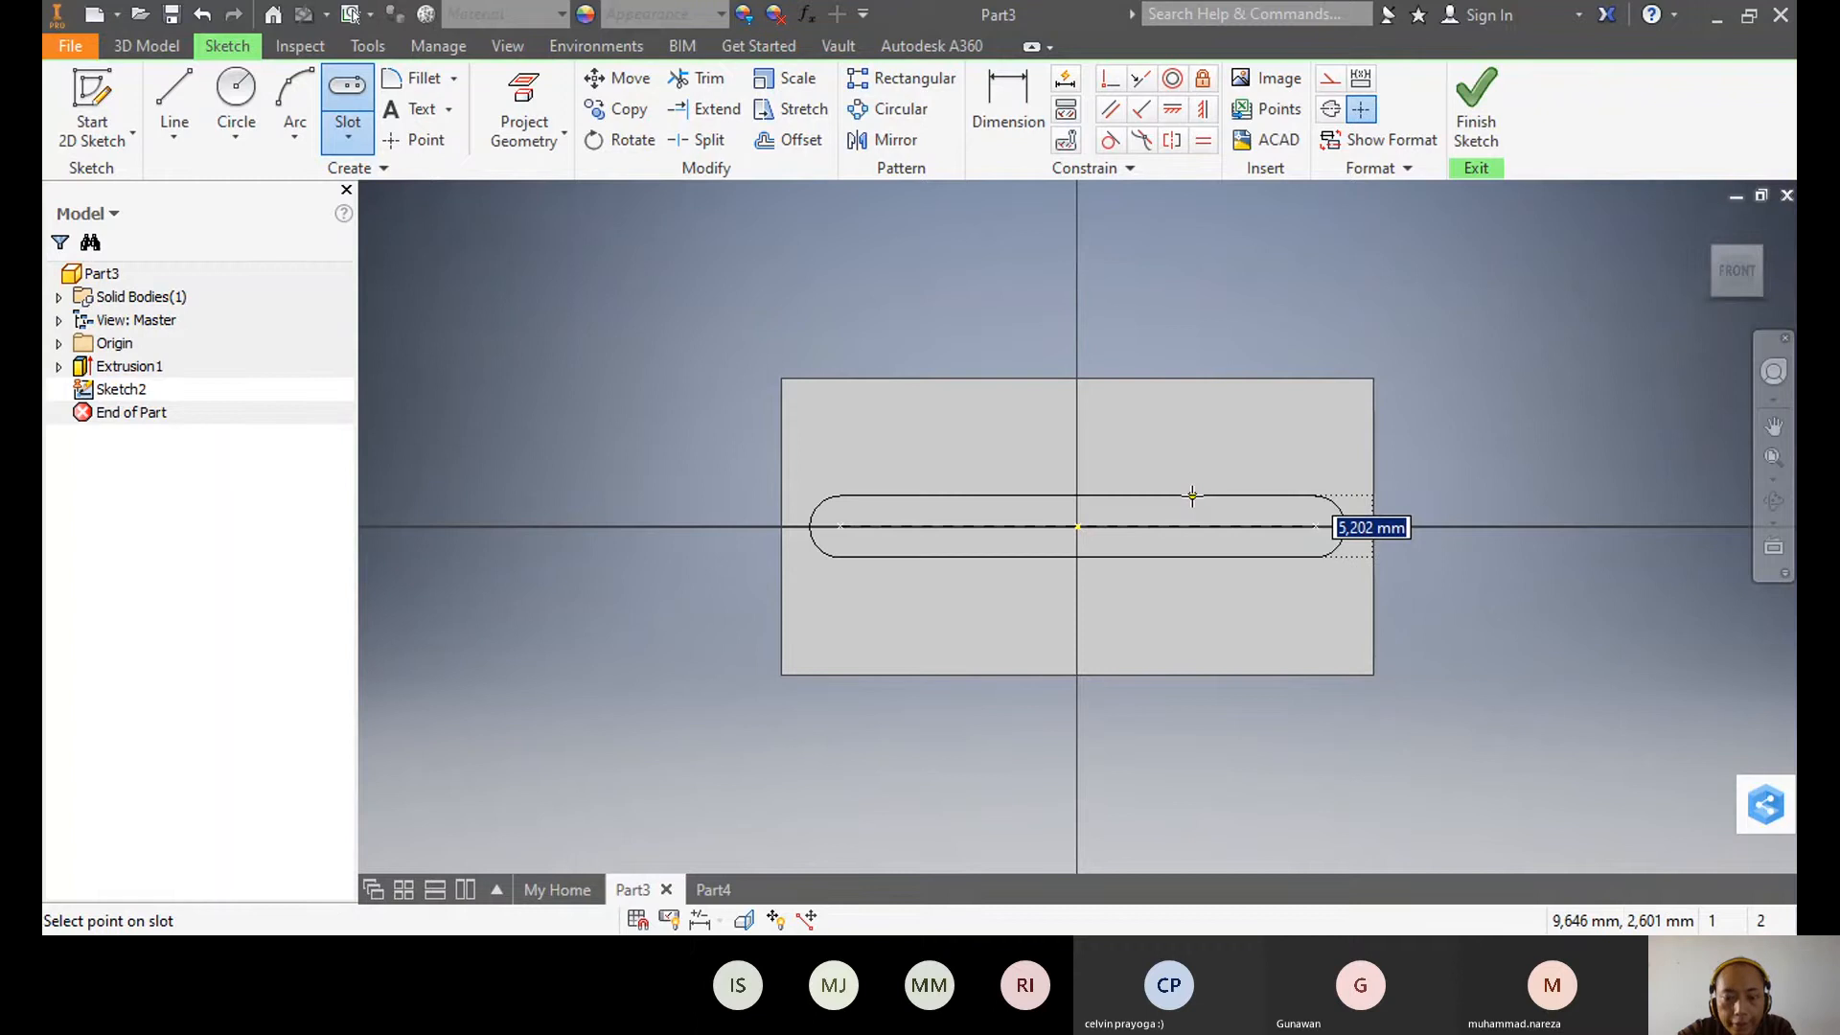
text(5)
key(Return)
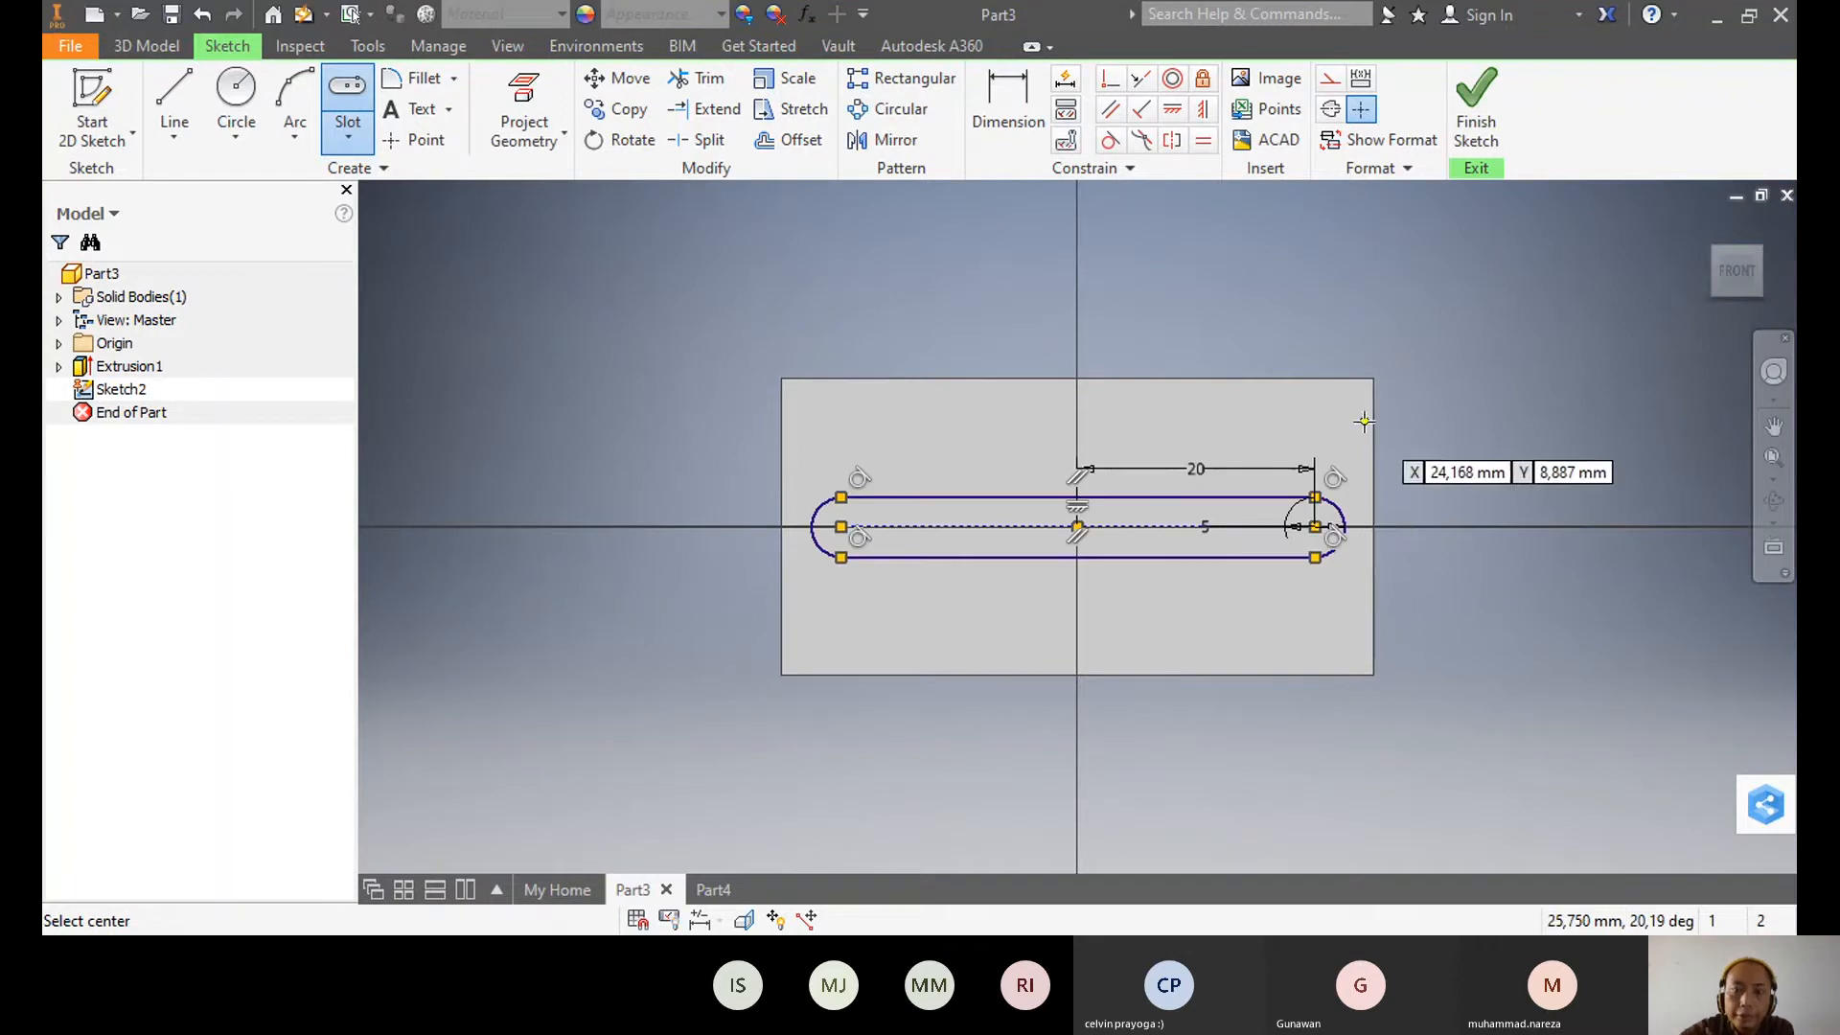
- Finish the slot sketch and extrude the slot profile 10 mm outward from the block's front face, joined to the block
click(1484, 121)
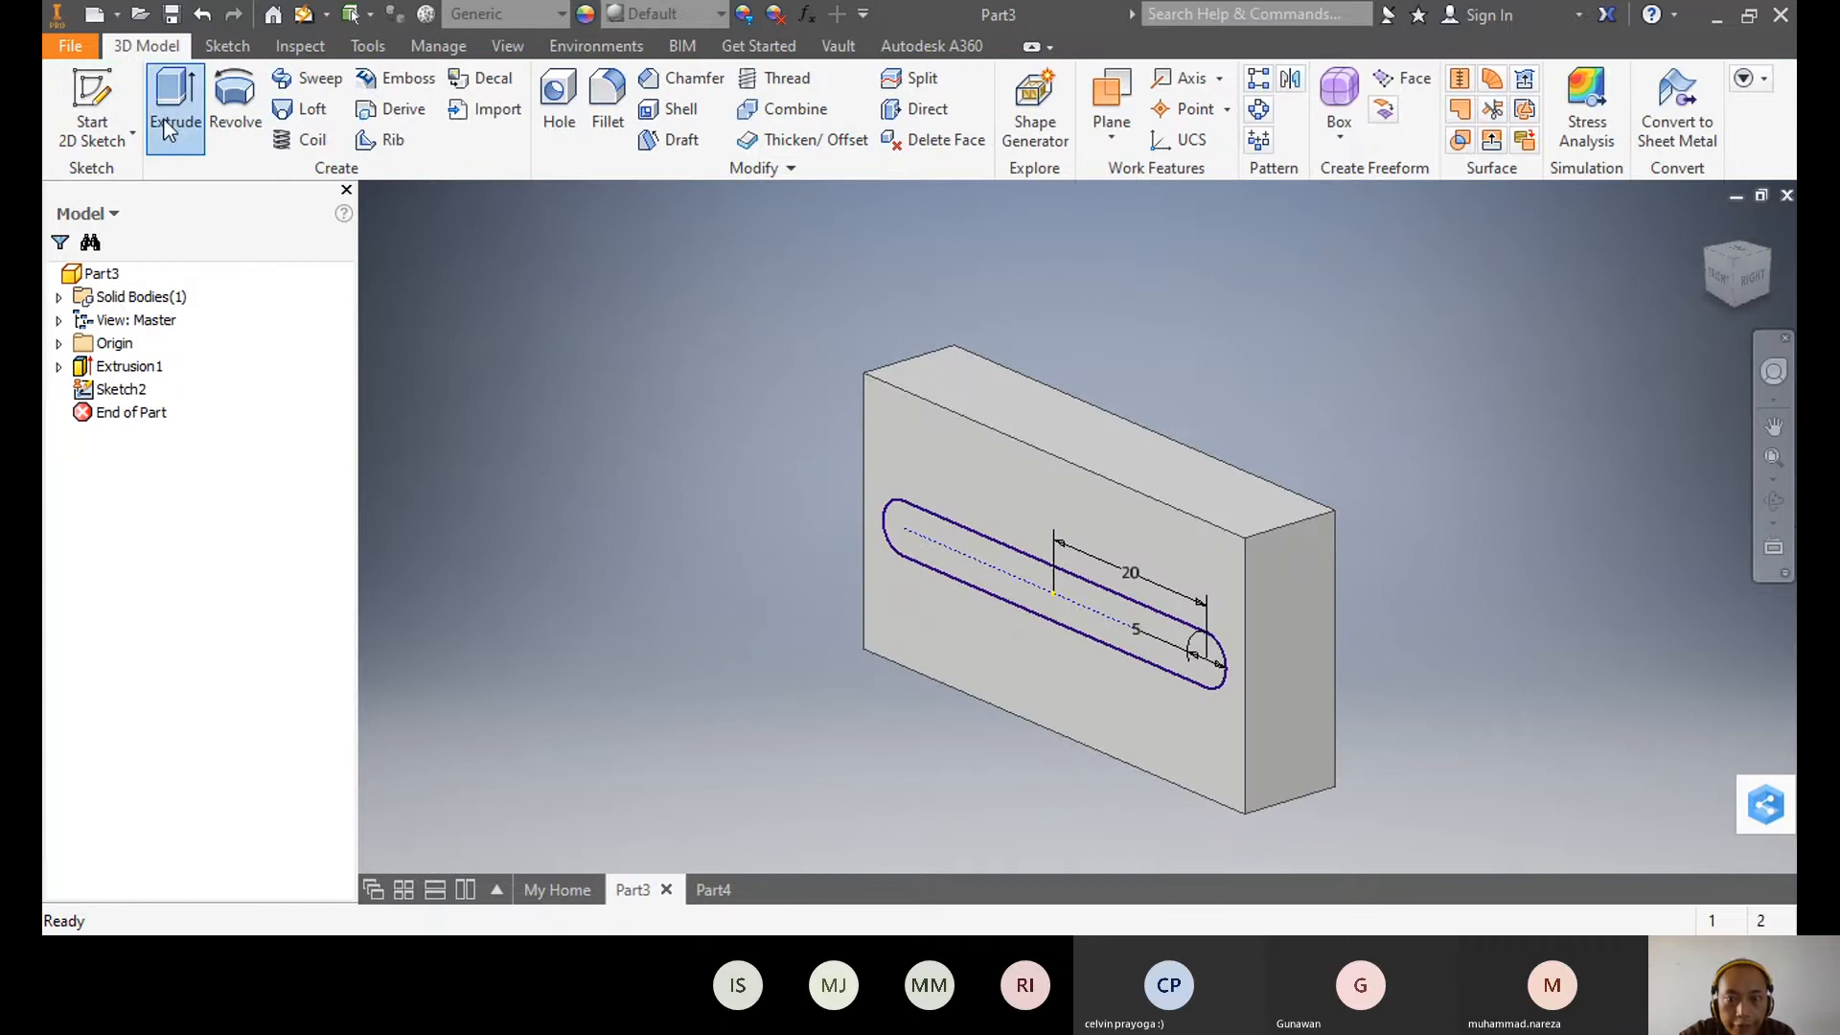
click(164, 119)
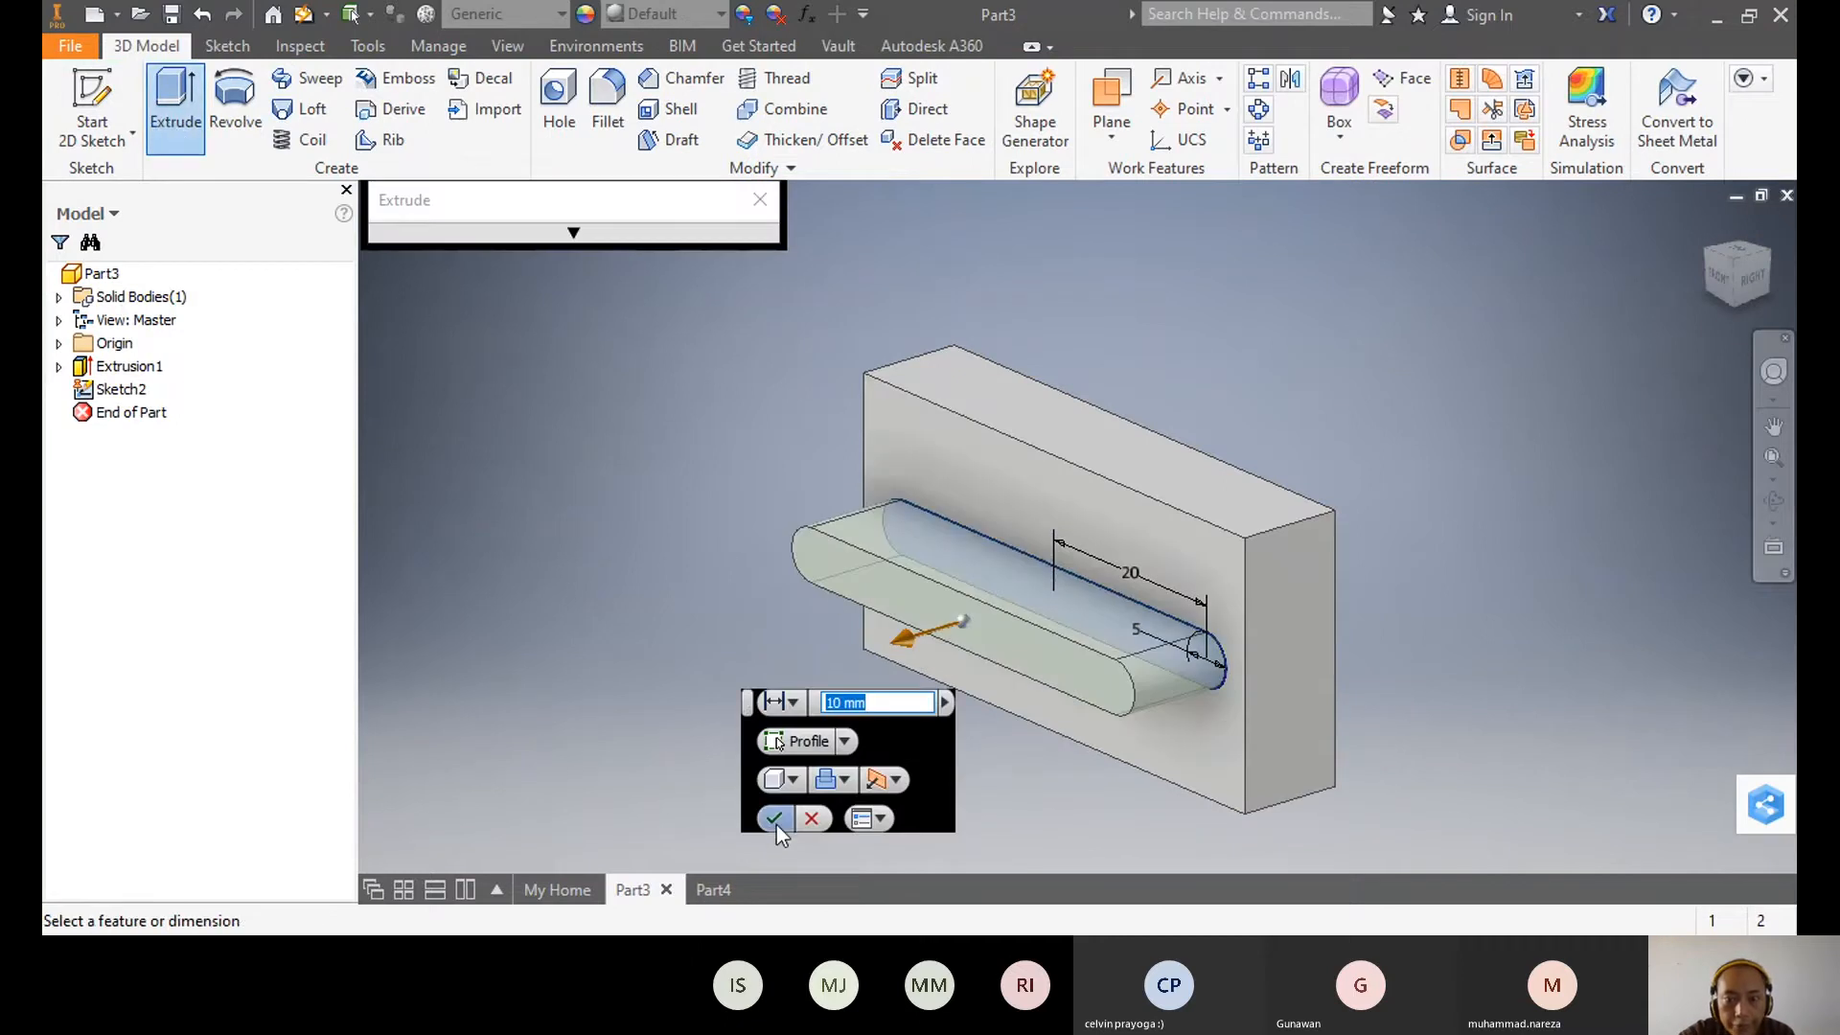
click(774, 820)
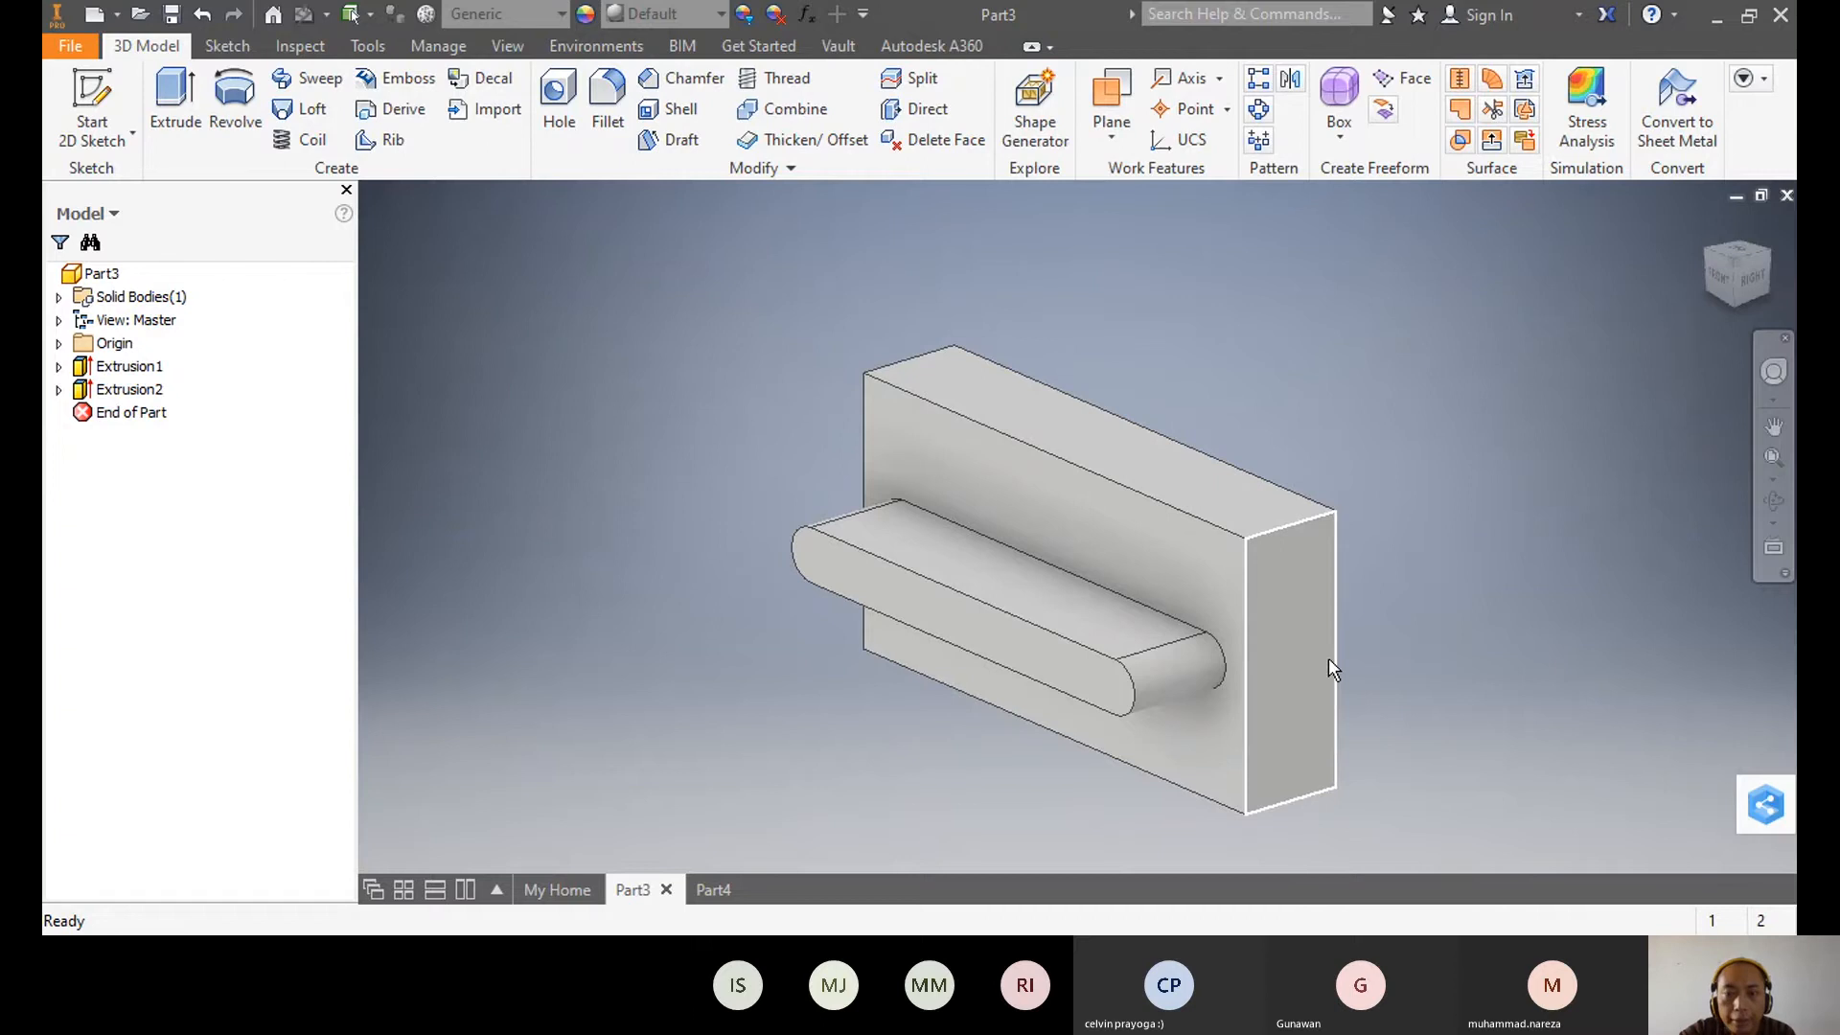
- Open the base block's rectangle sketch under Extrusion1 for editing to review it, and finish it without changes
click(60, 367)
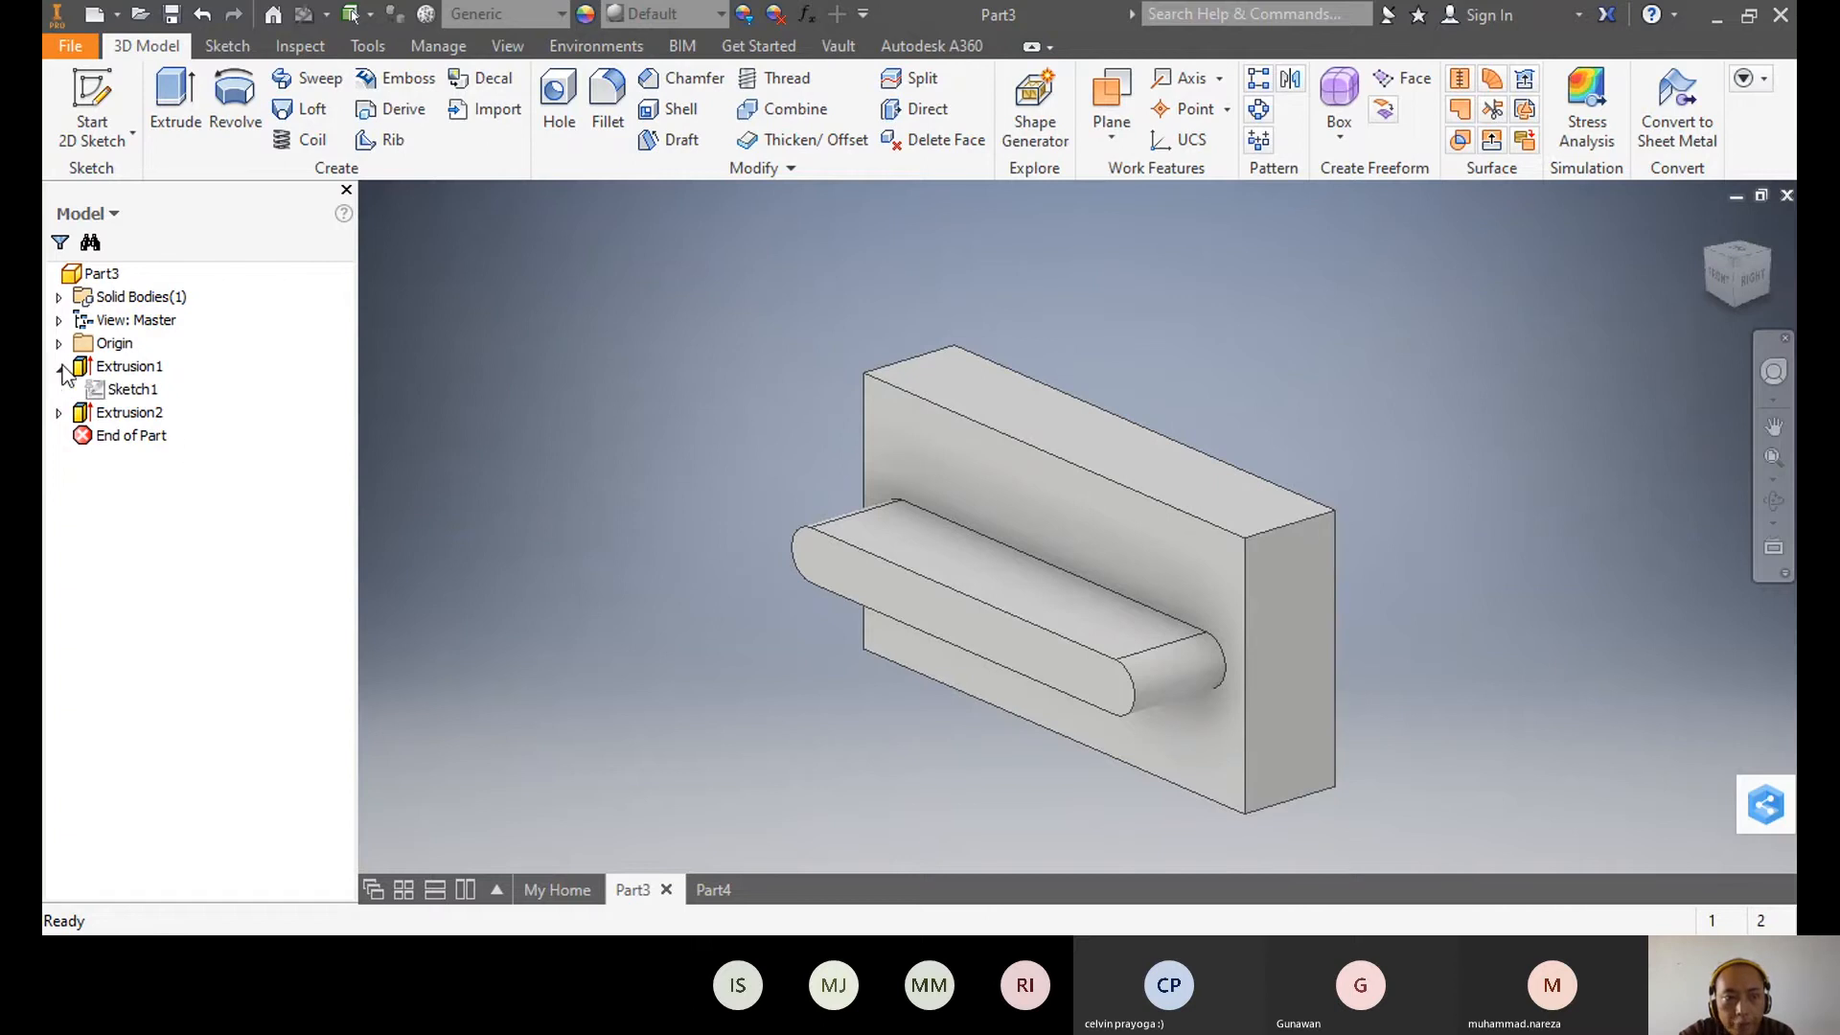
right_click(124, 394)
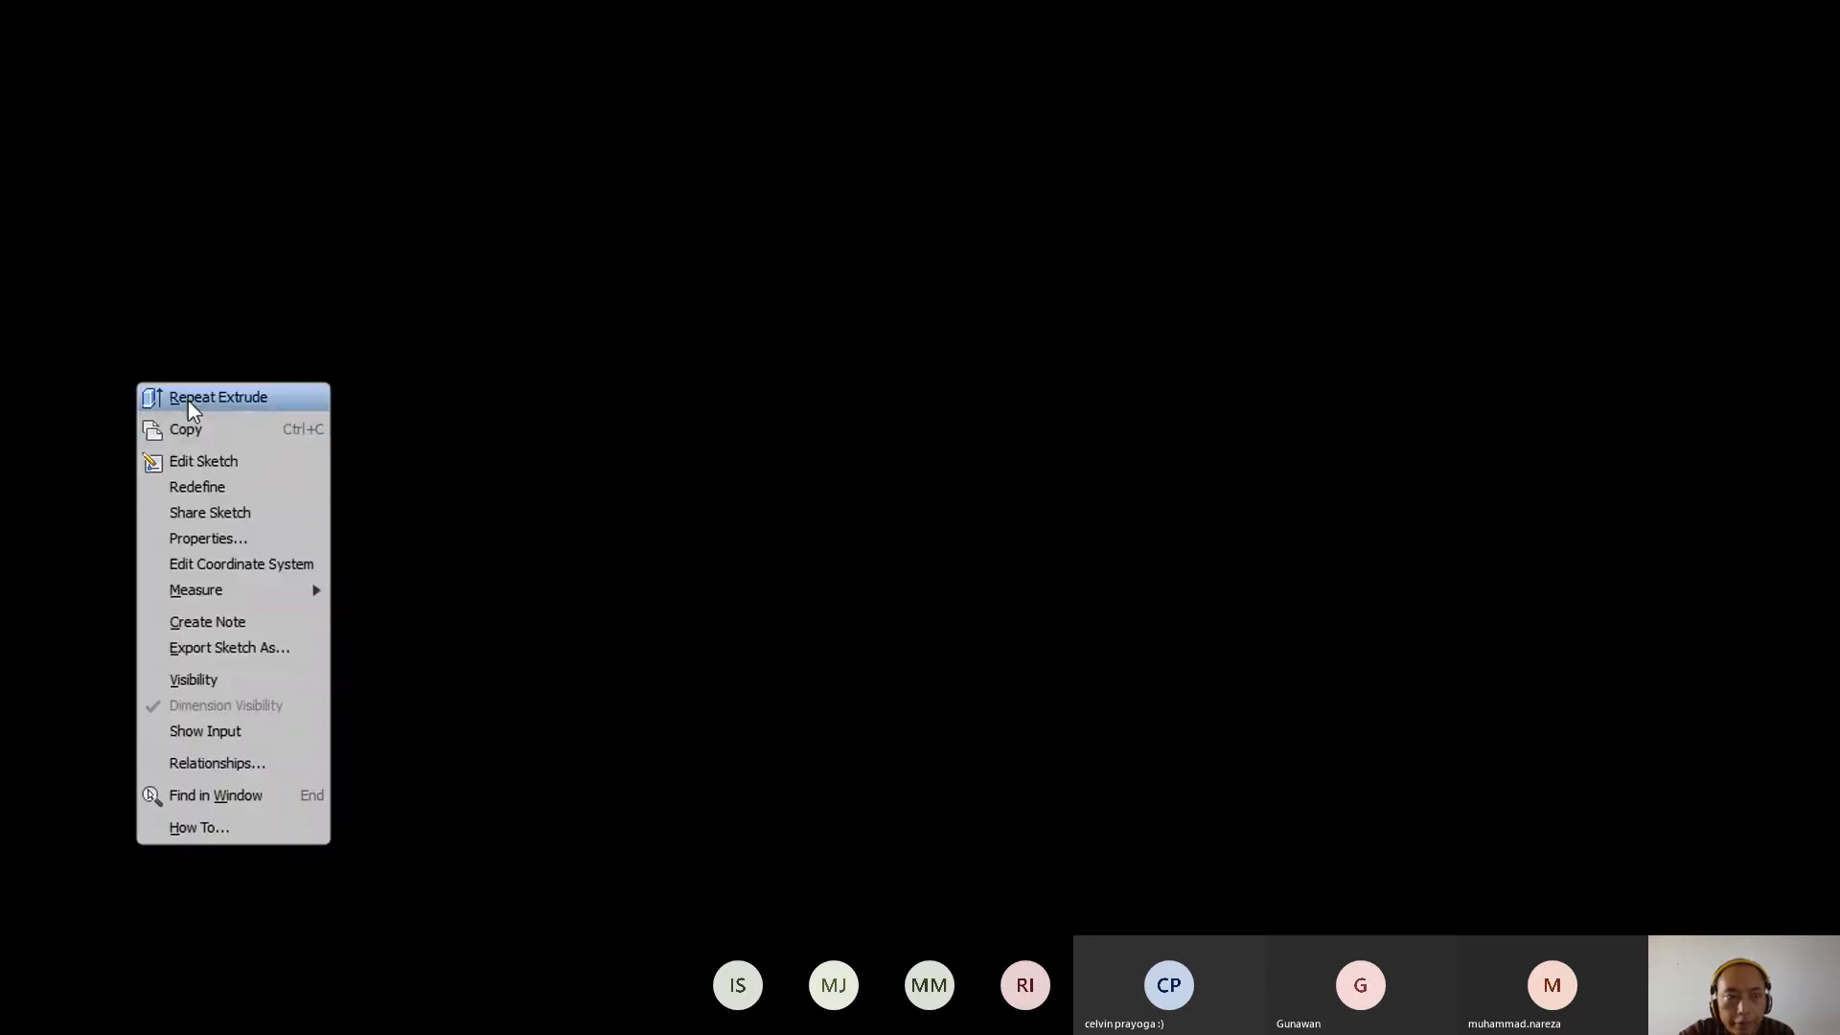
click(205, 462)
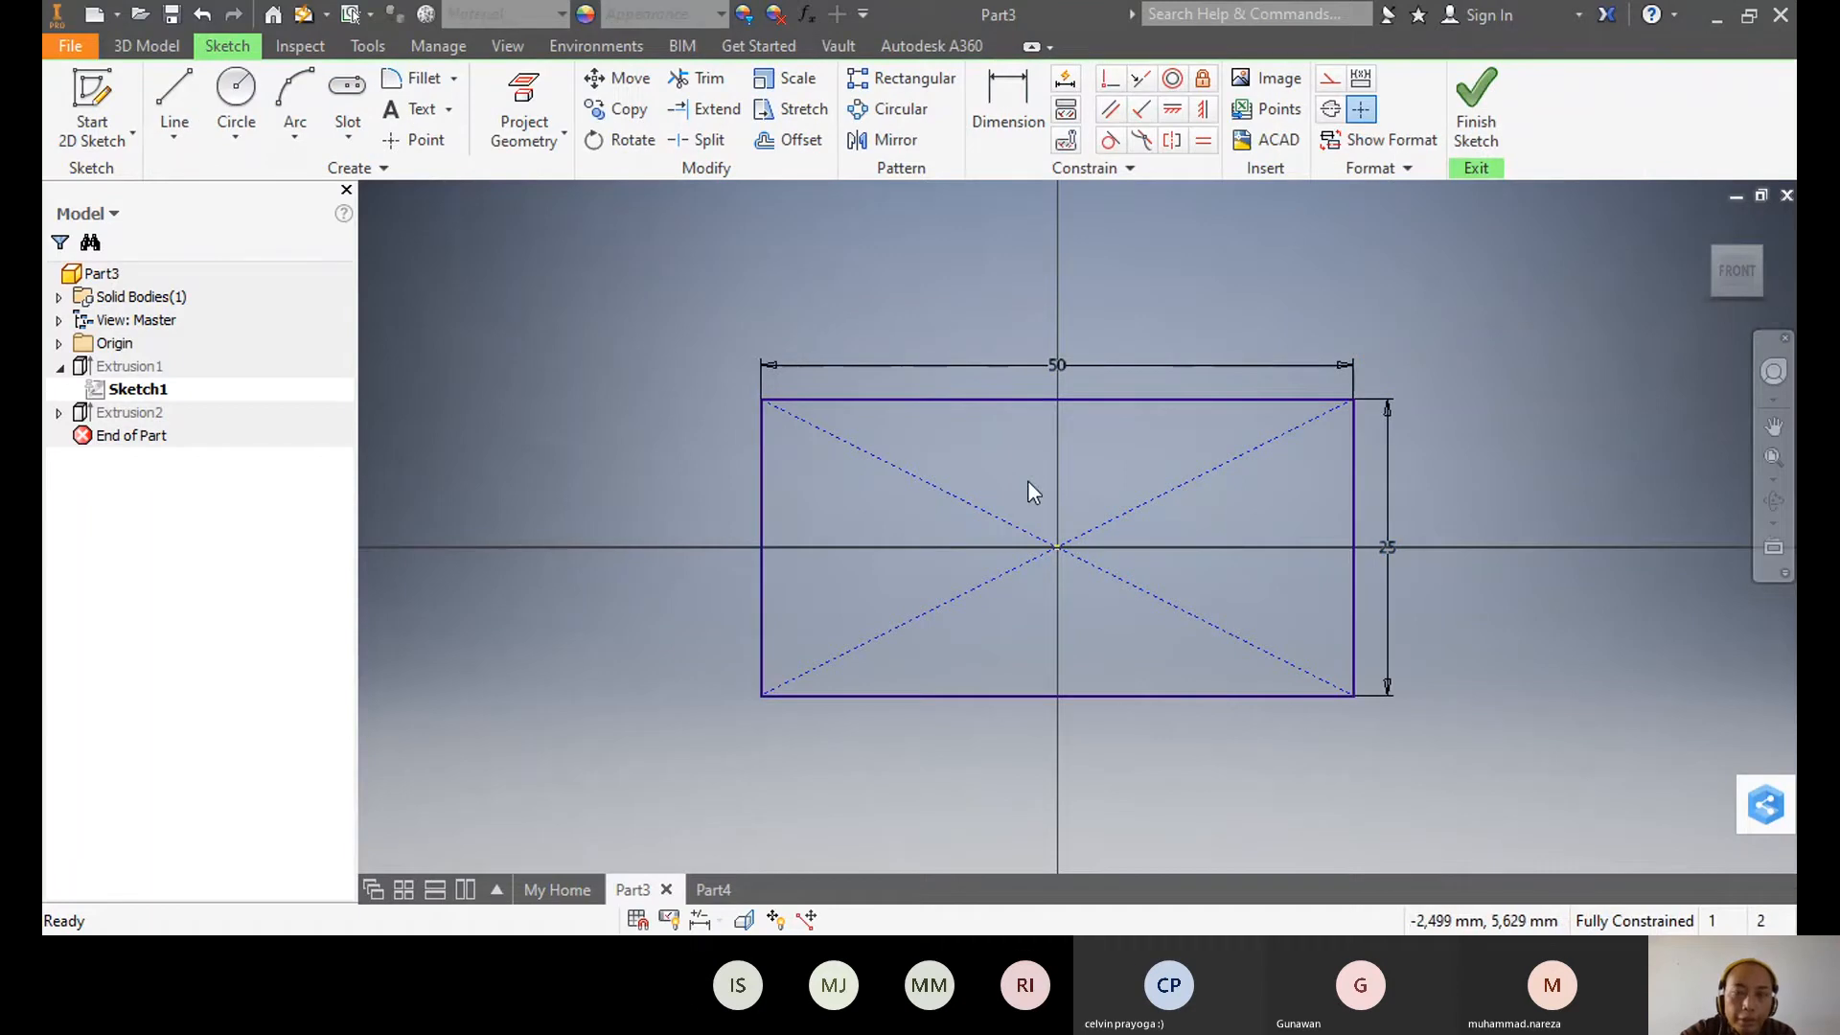
click(1488, 124)
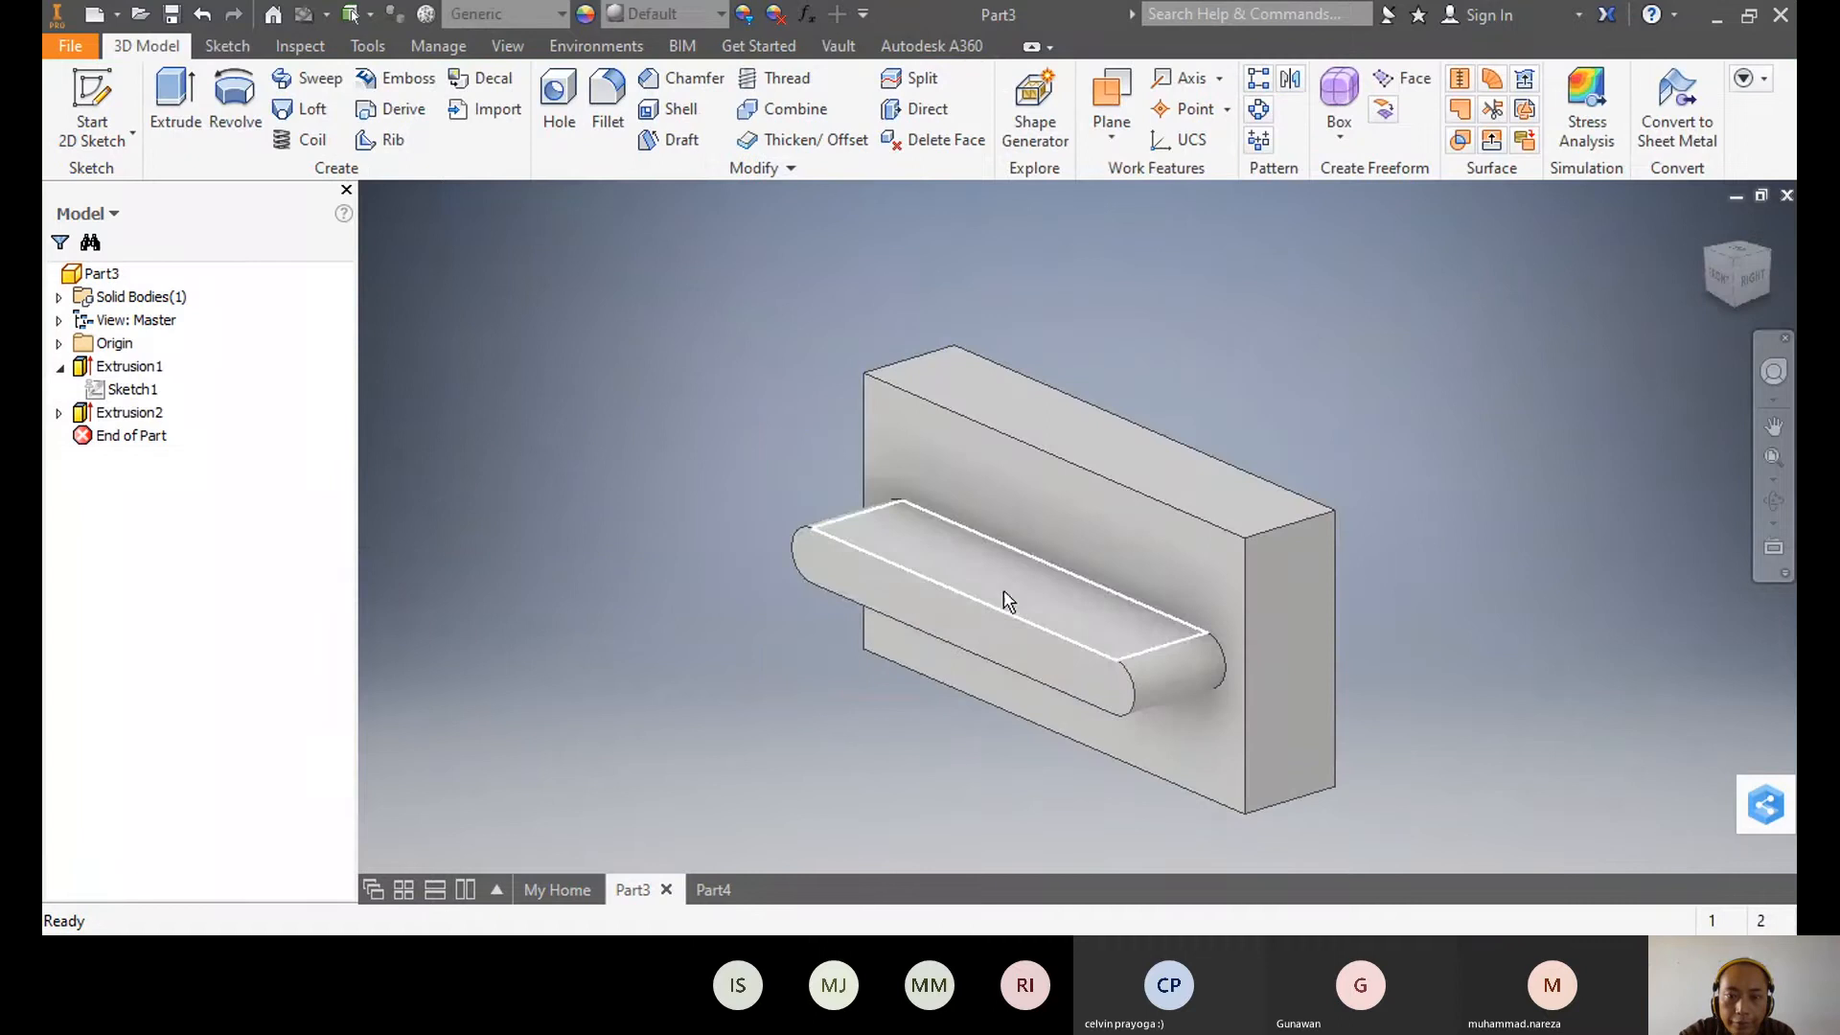
- Open the slot sketch under Extrusion2 for editing to review its dimensions, and finish it without changes
click(59, 413)
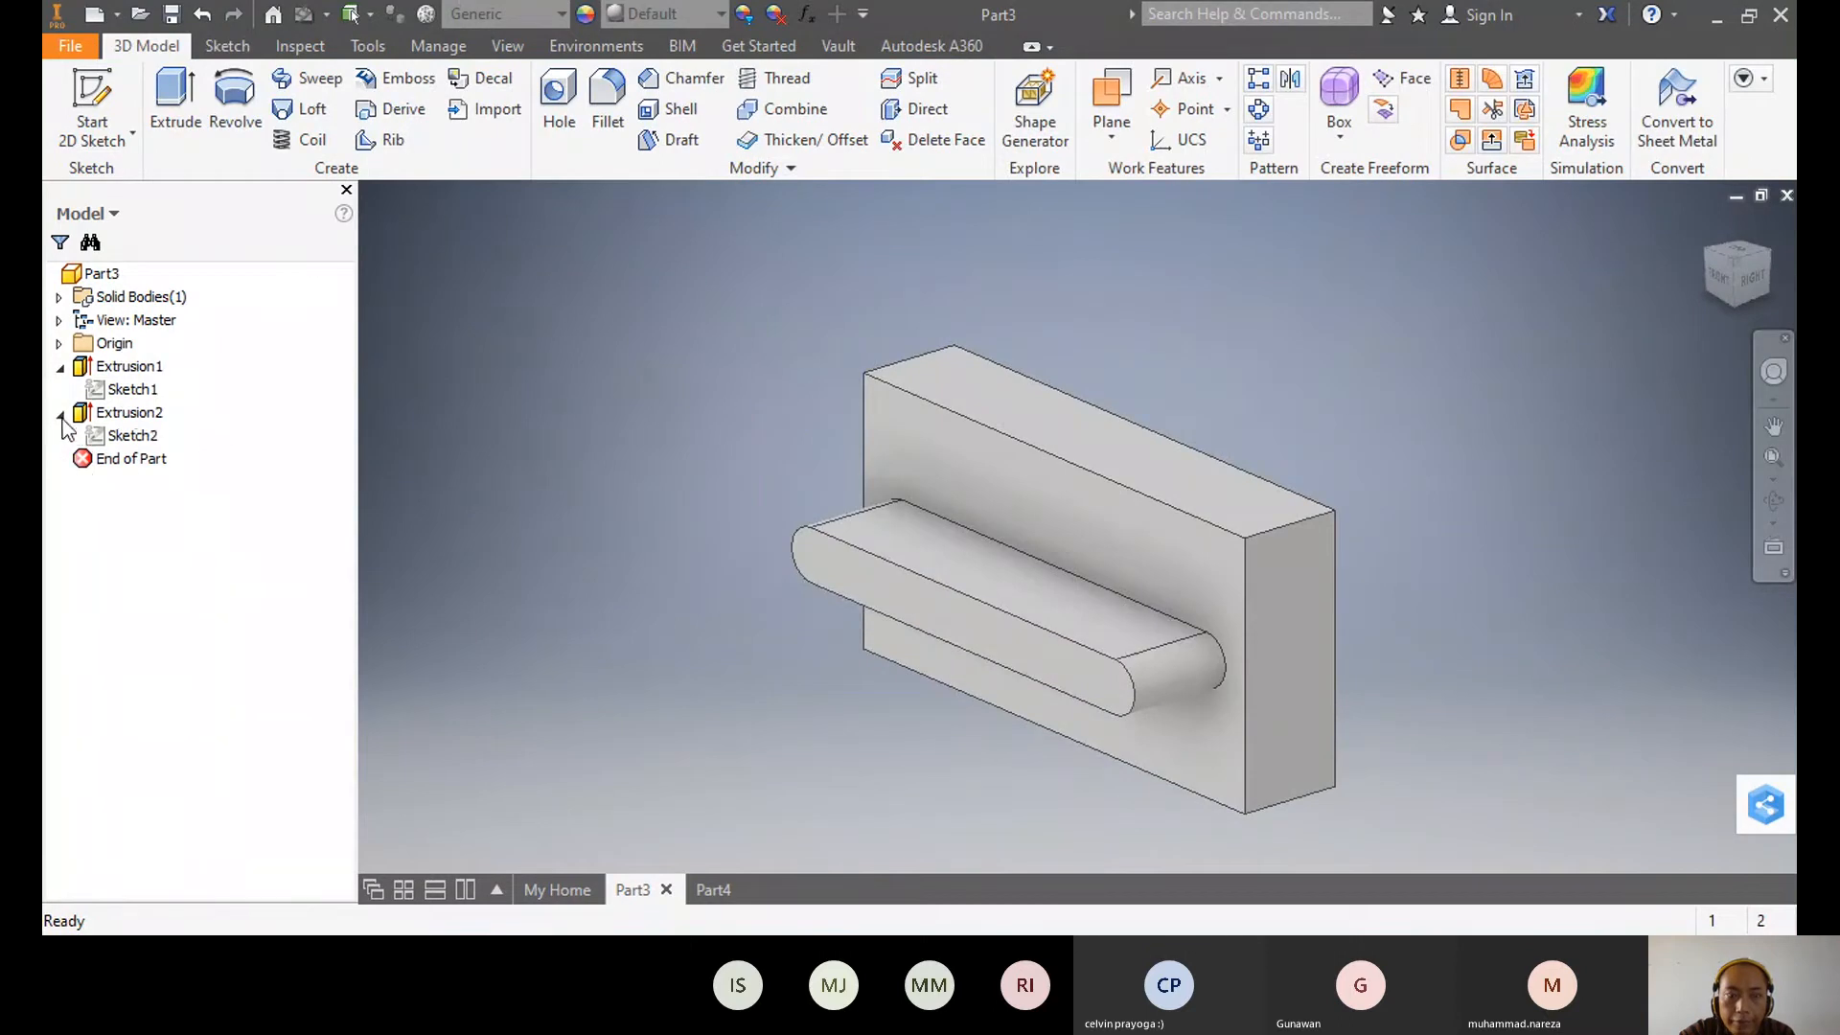
right_click(139, 446)
click(200, 512)
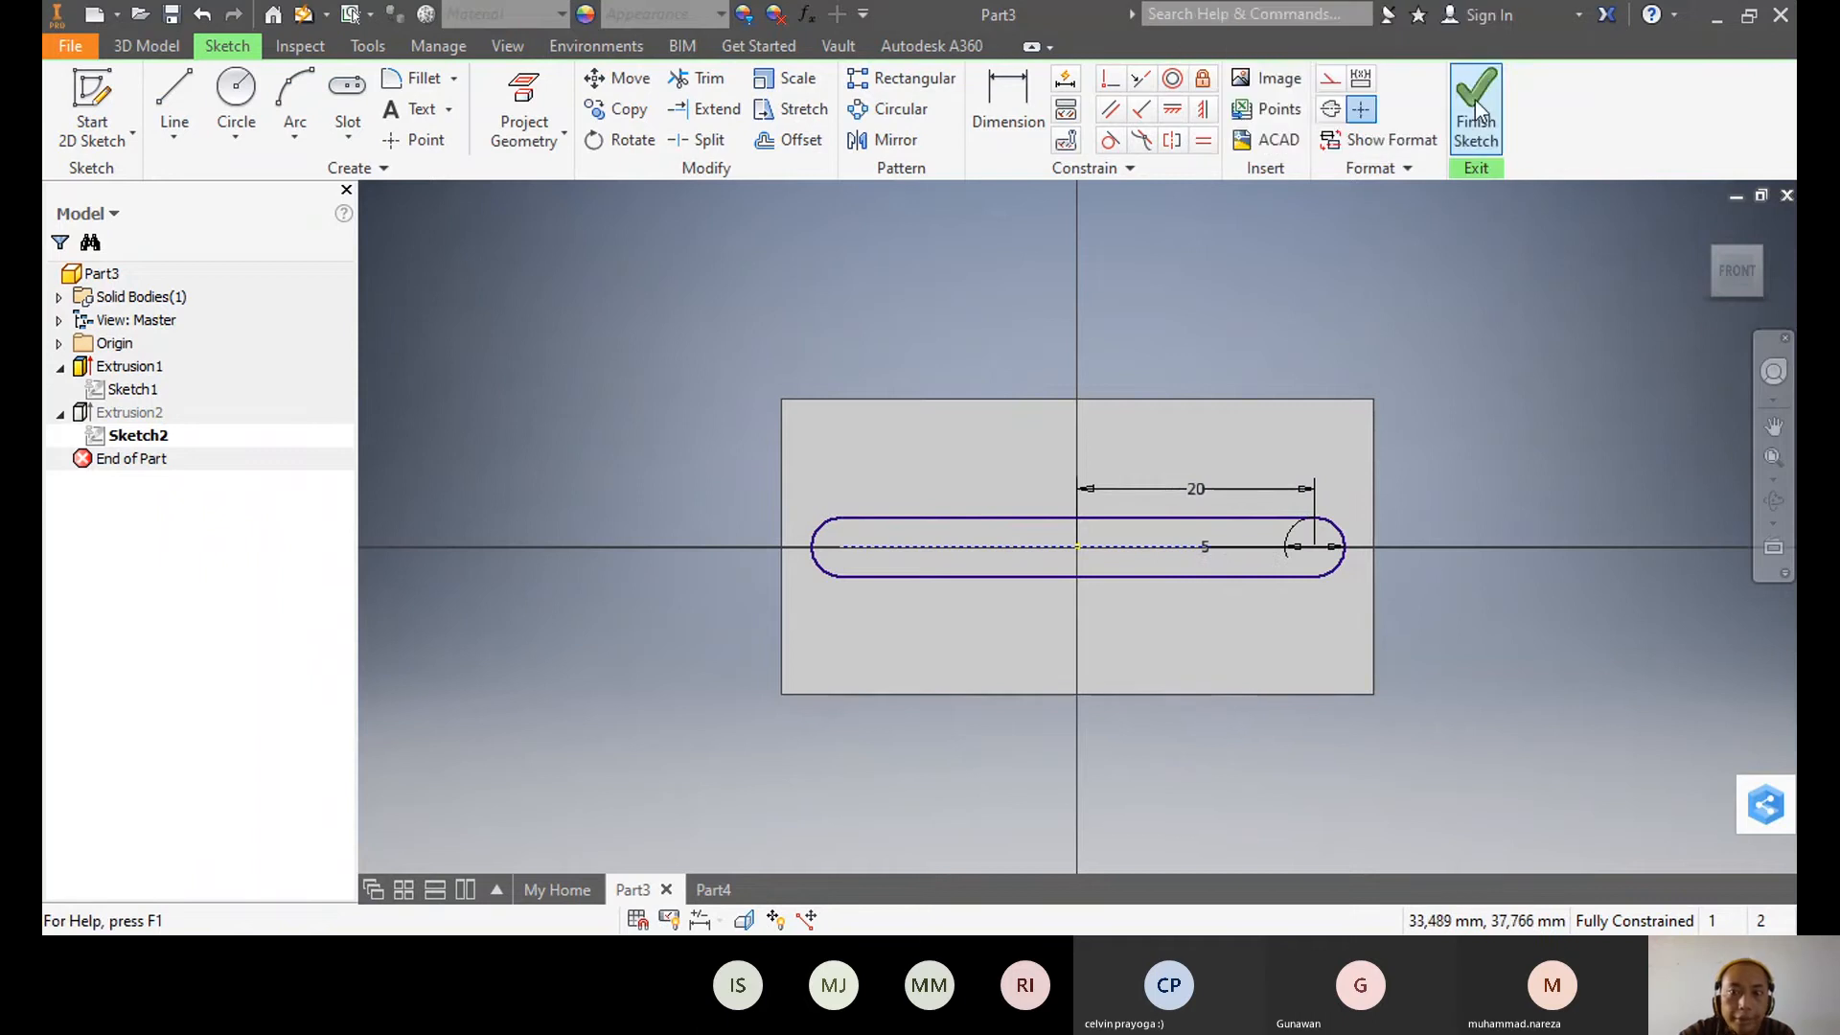
click(1475, 110)
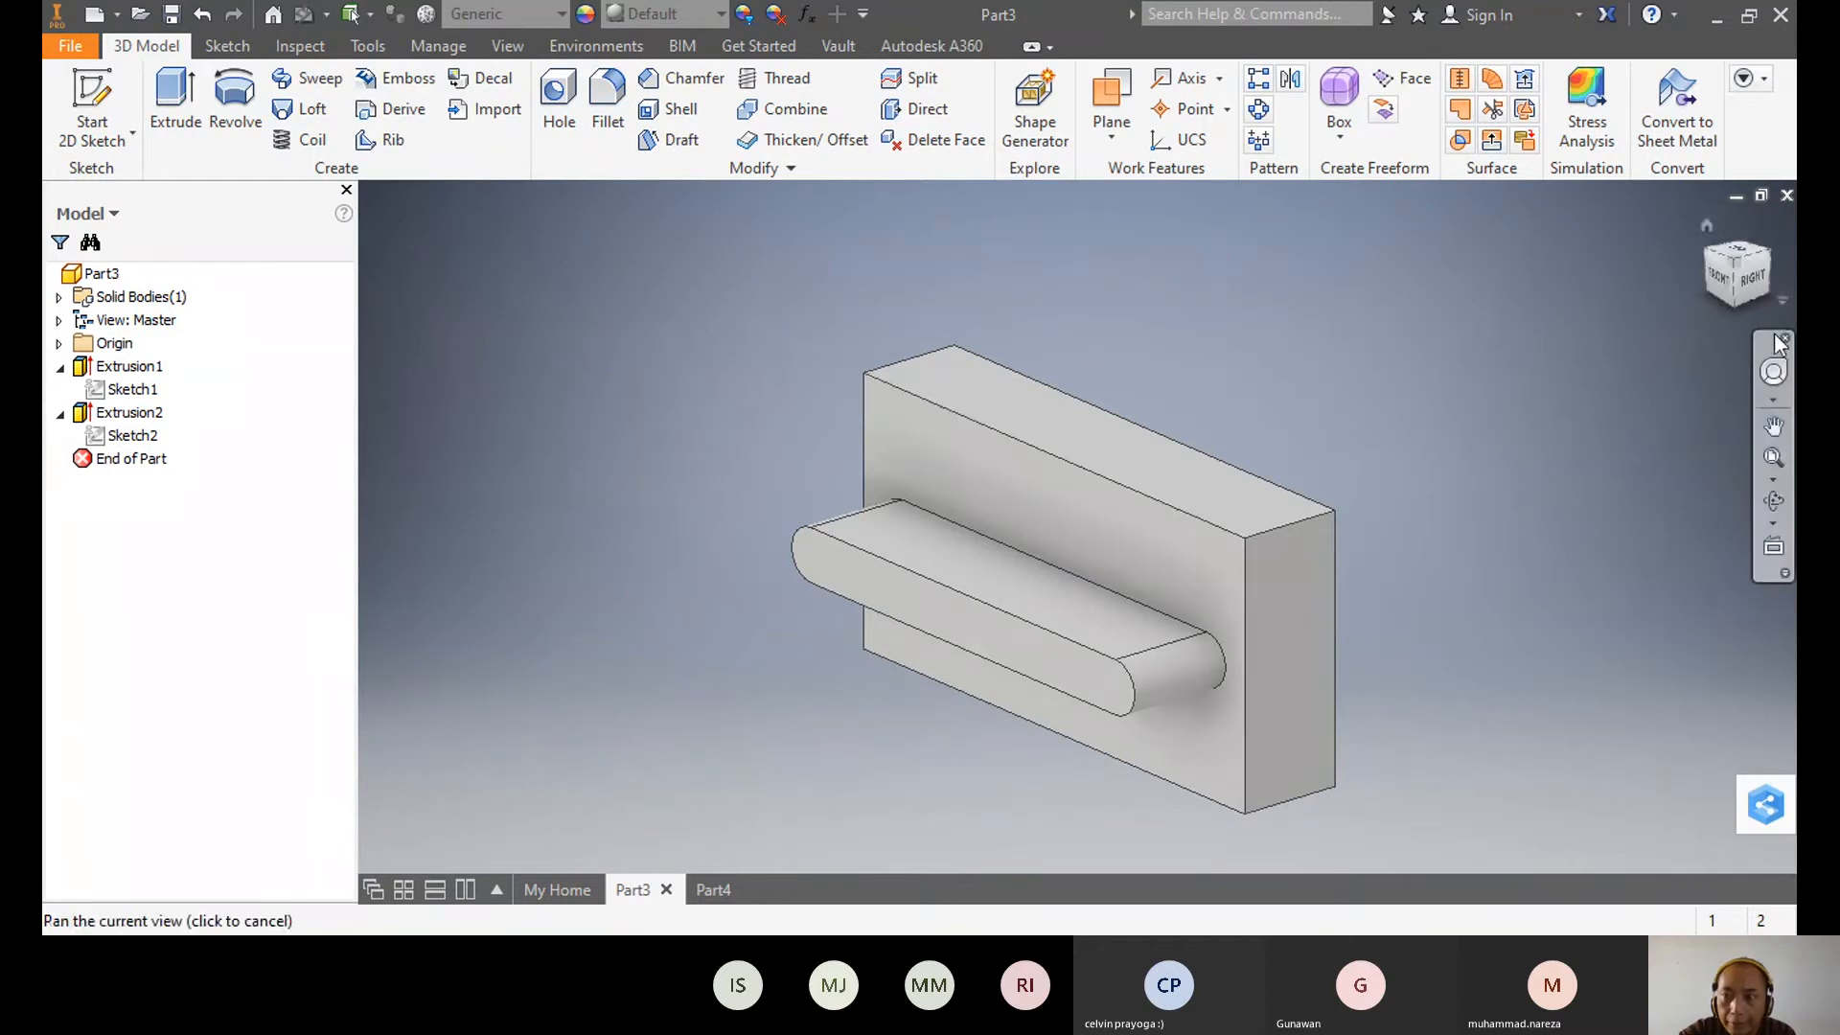
- Pan the view of the part twice to demonstrate shifting the model within the graphics area
click(1774, 428)
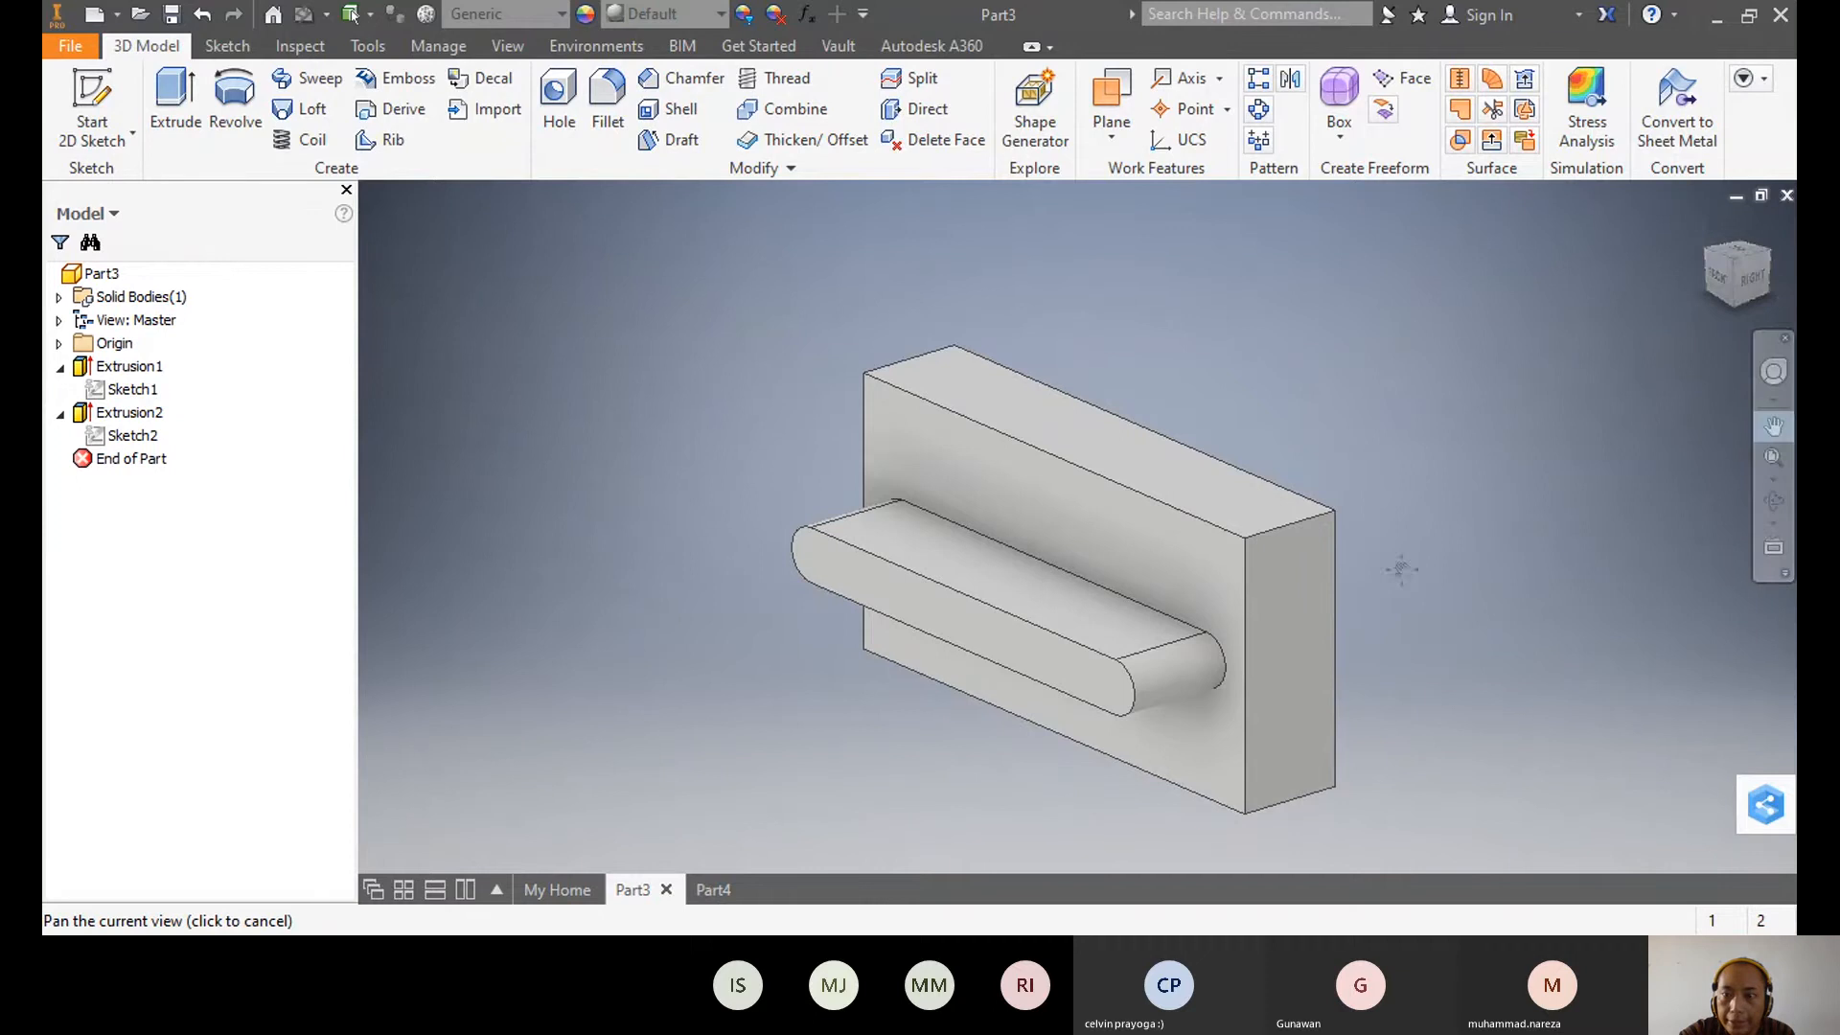
drag(1302, 580, 1232, 594)
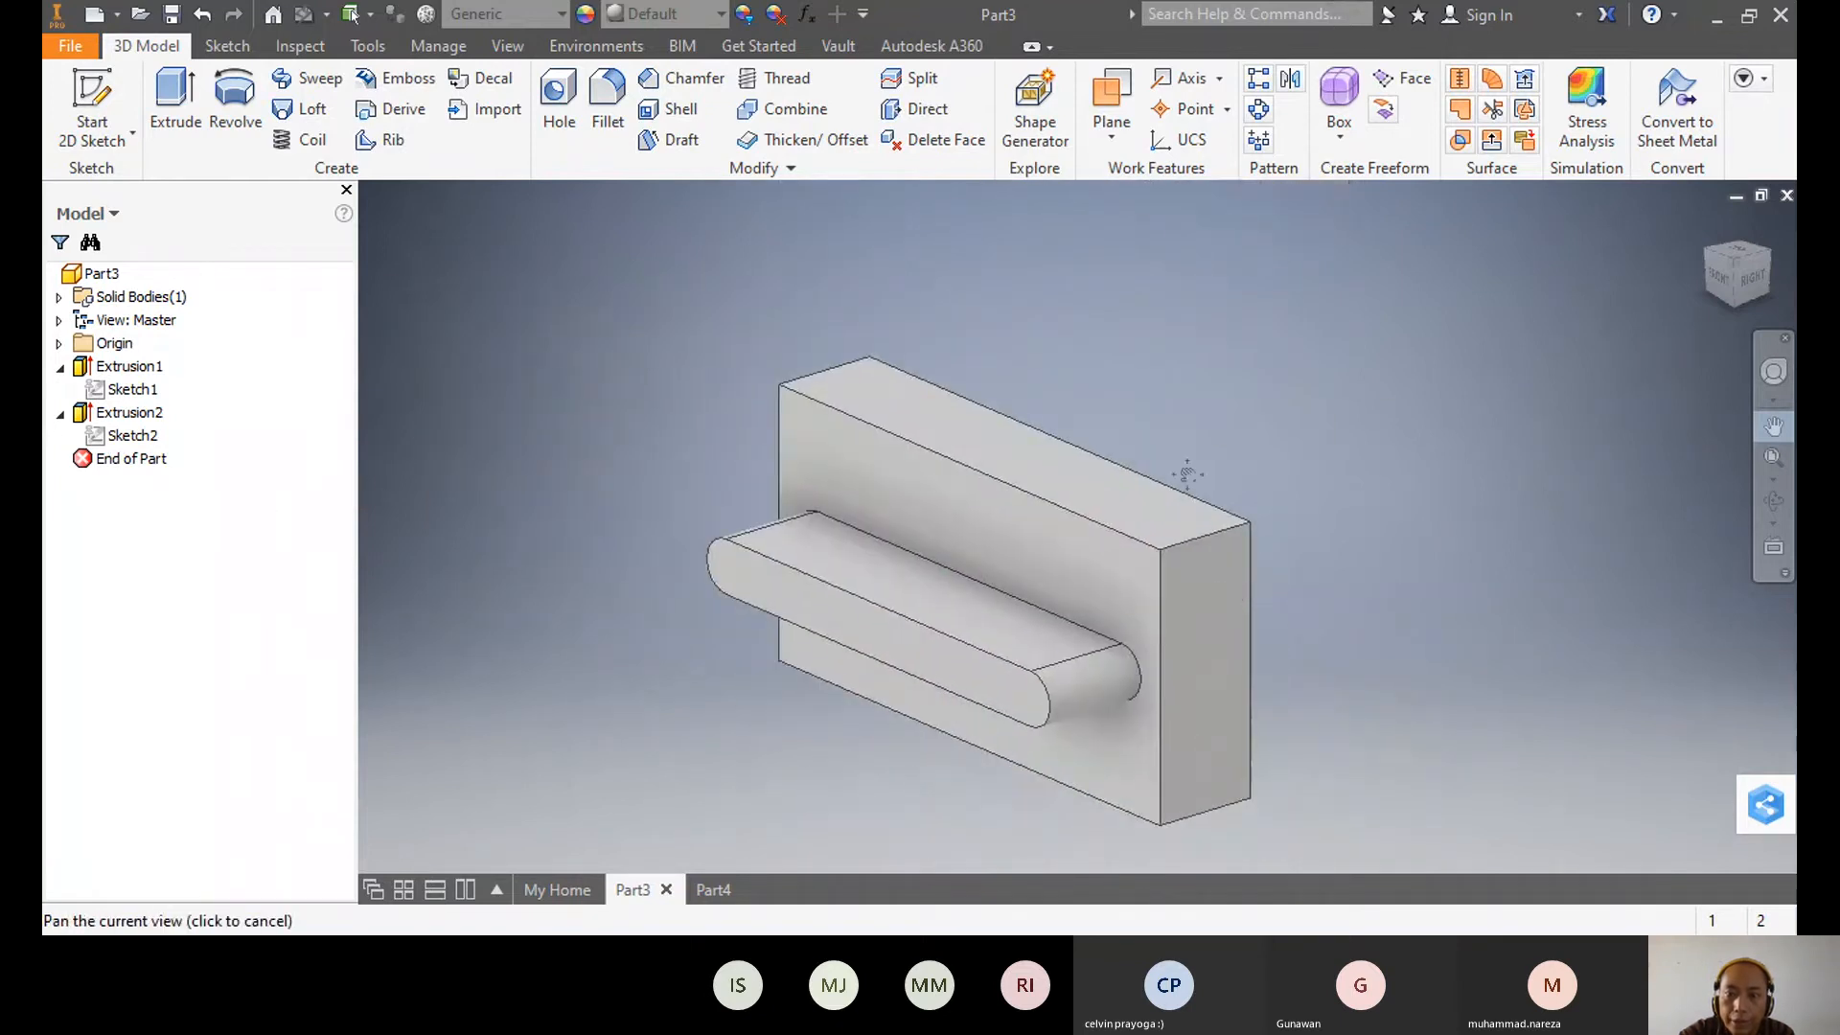
key(Escape)
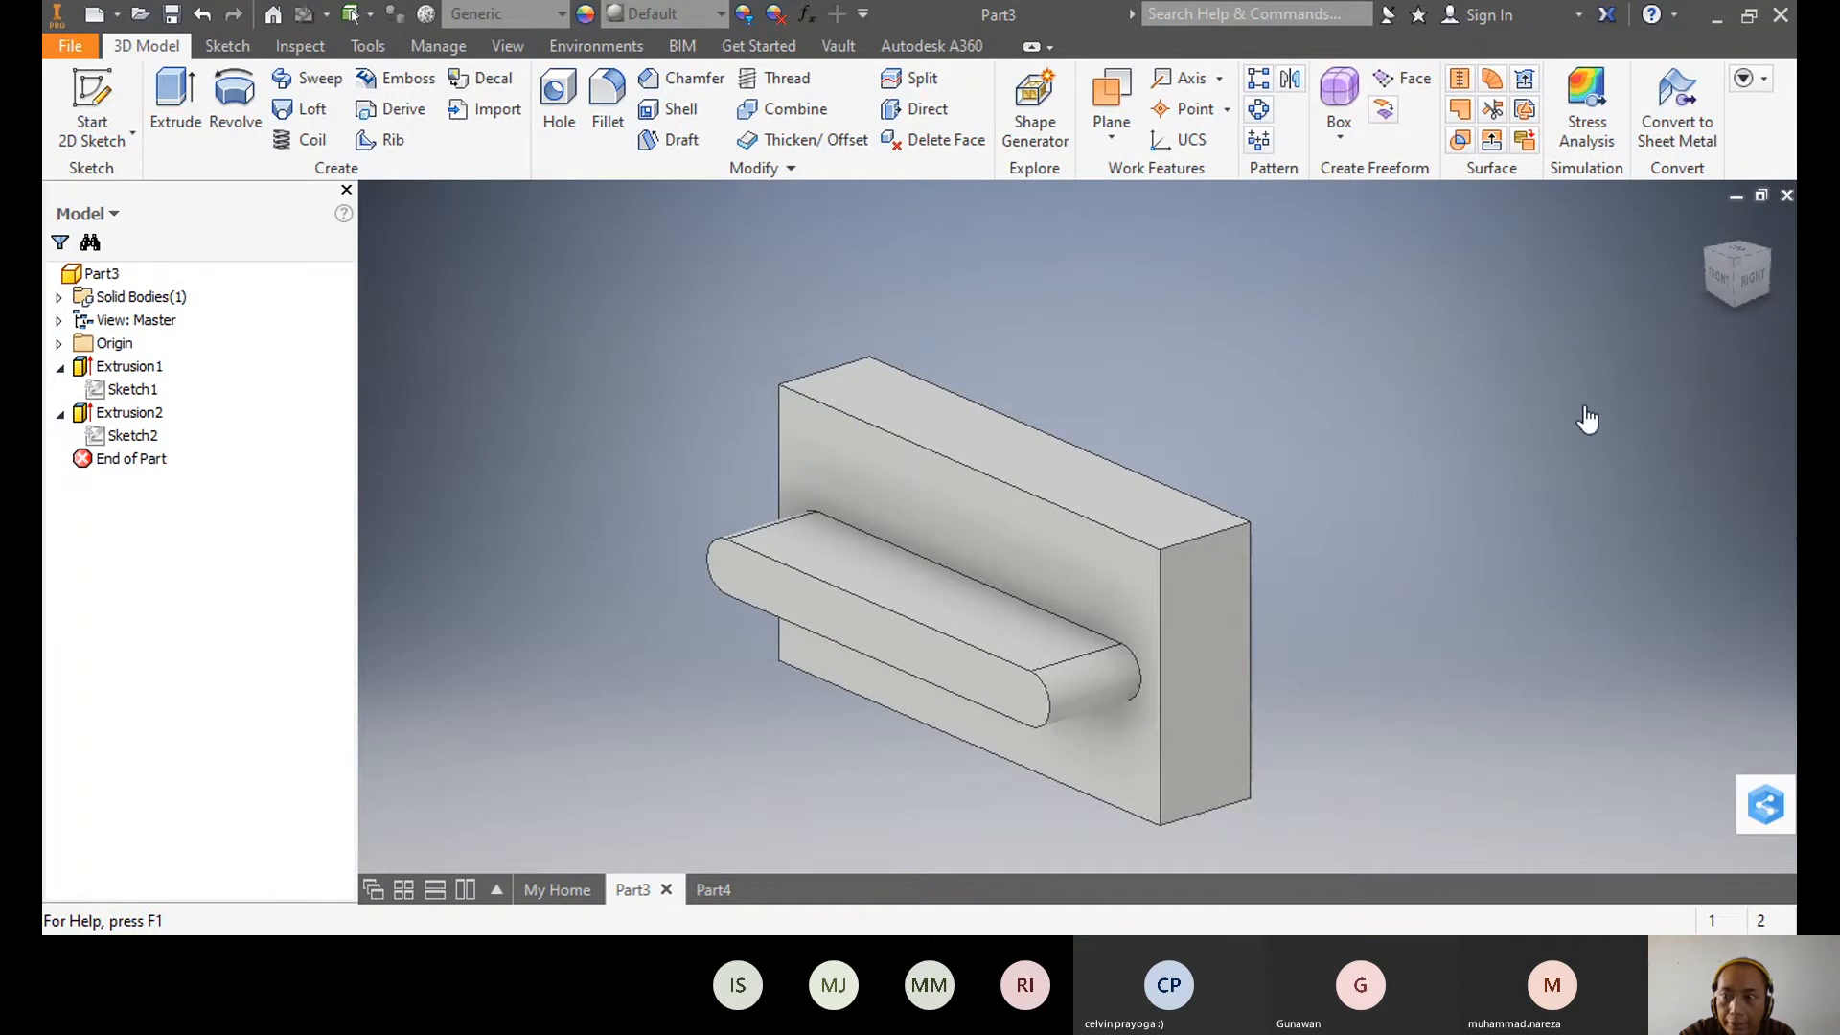
key(F2)
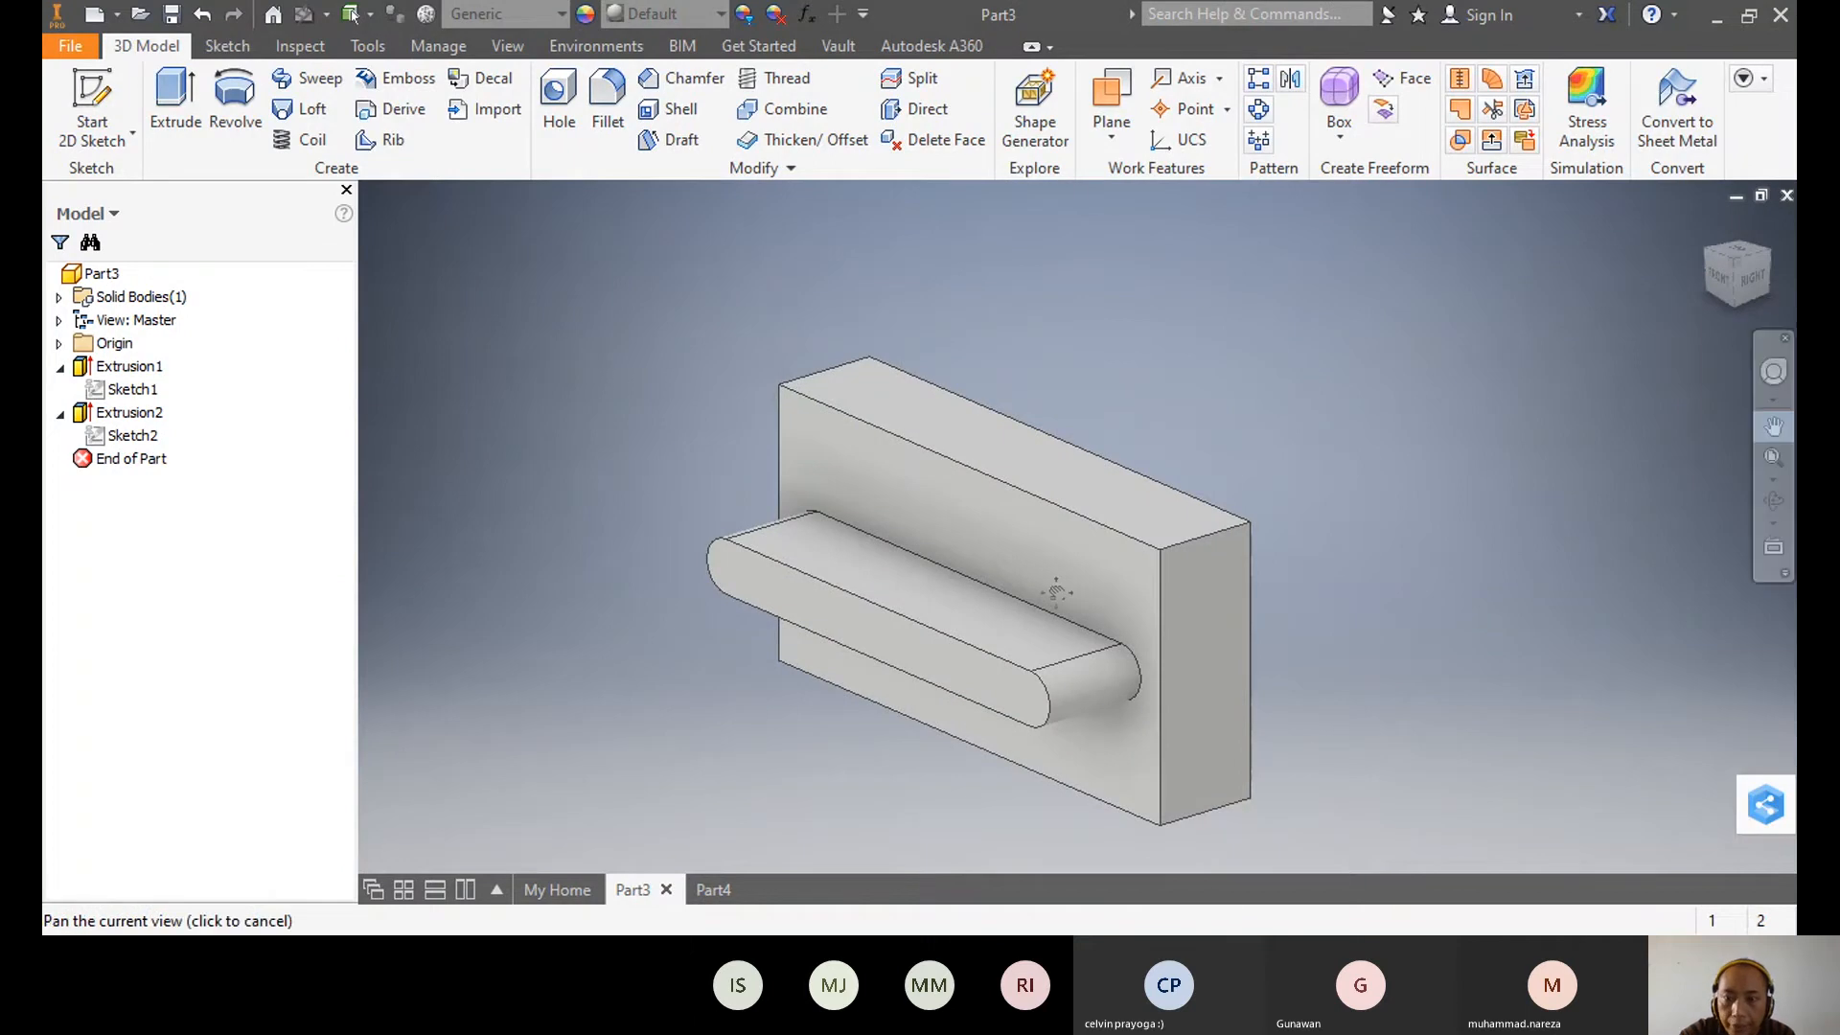
drag(1133, 535, 1101, 472)
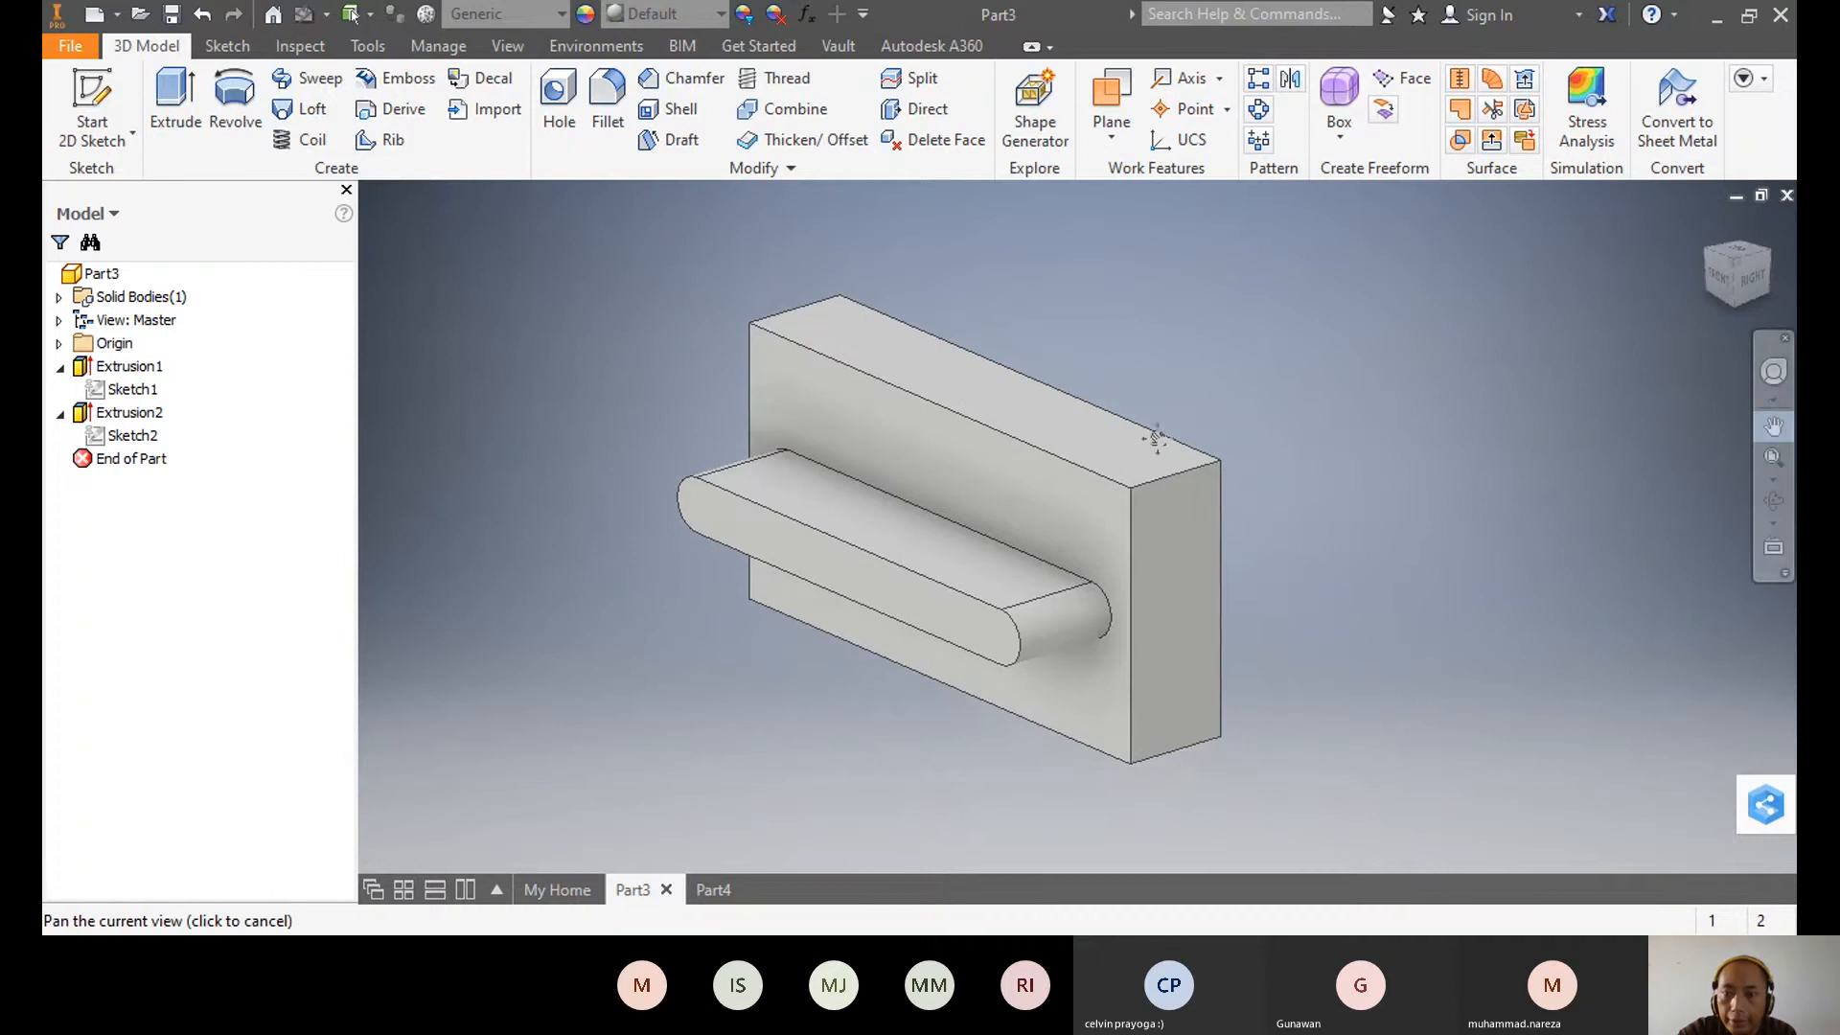
- Zoom in on the slot boss's rounded right end with Zoom Window, and restore the whole part with Zoom All
click(1773, 478)
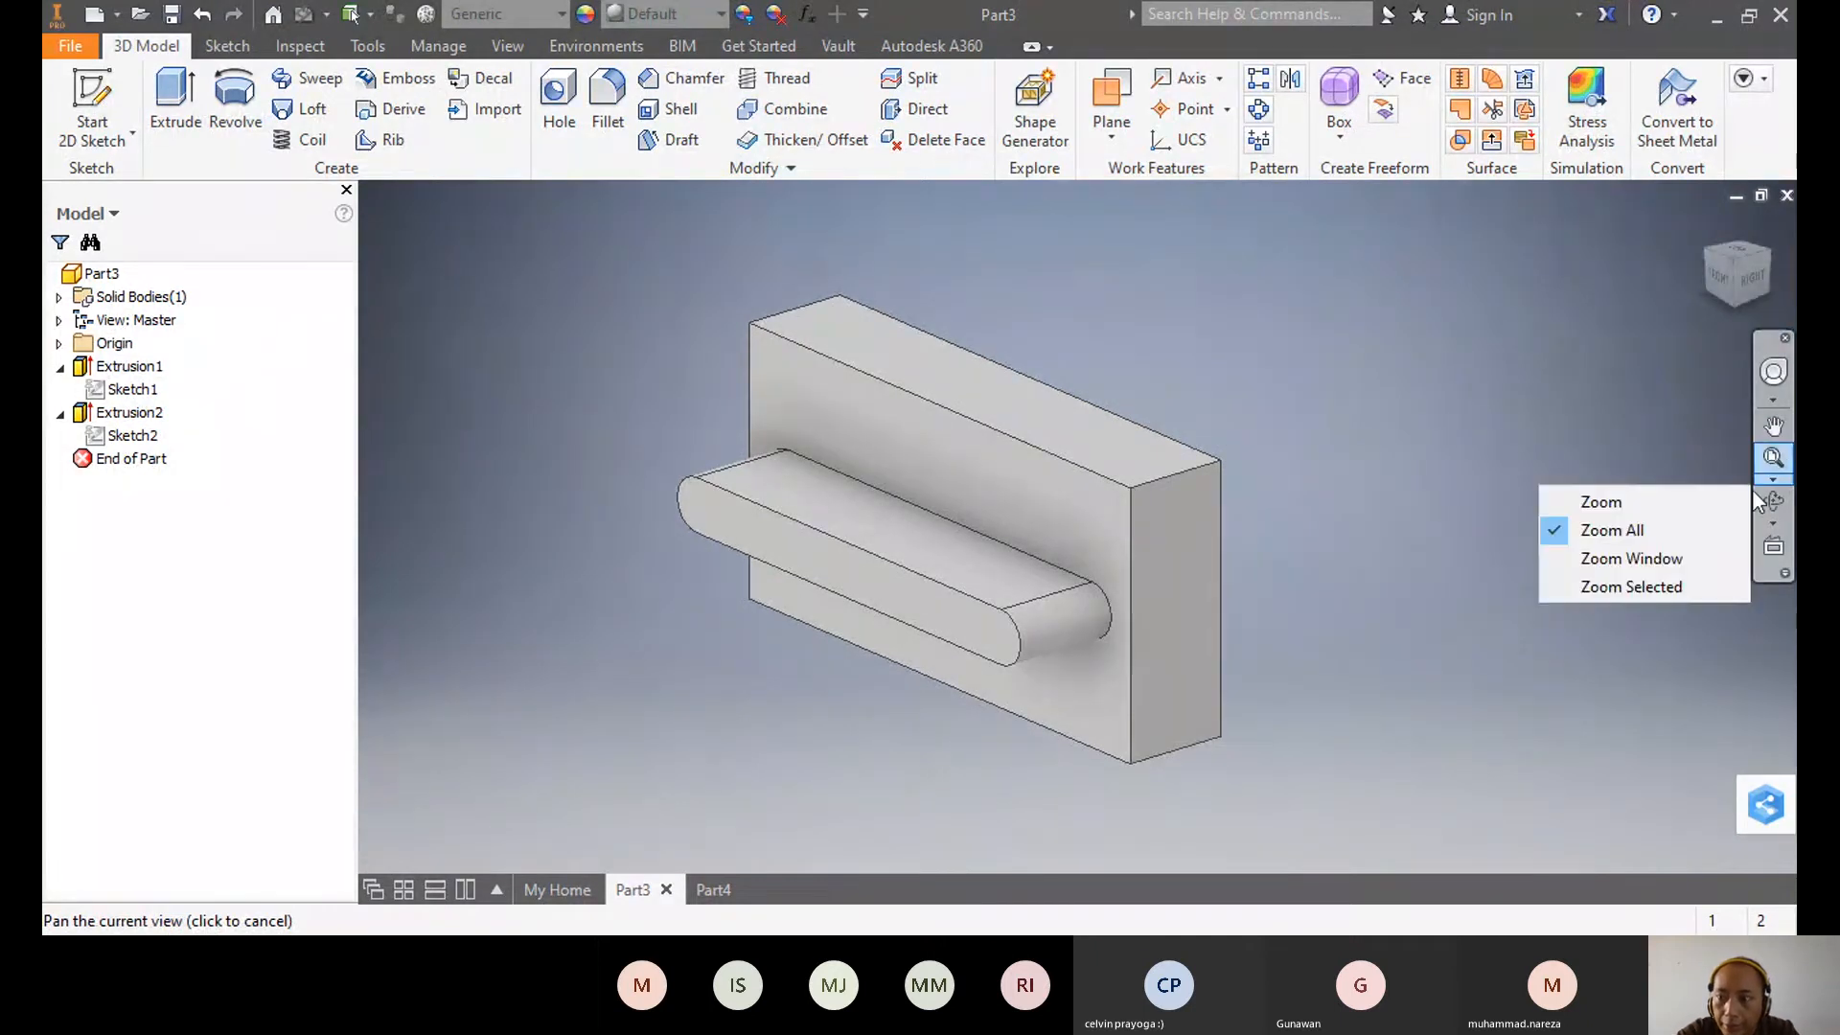
click(1671, 560)
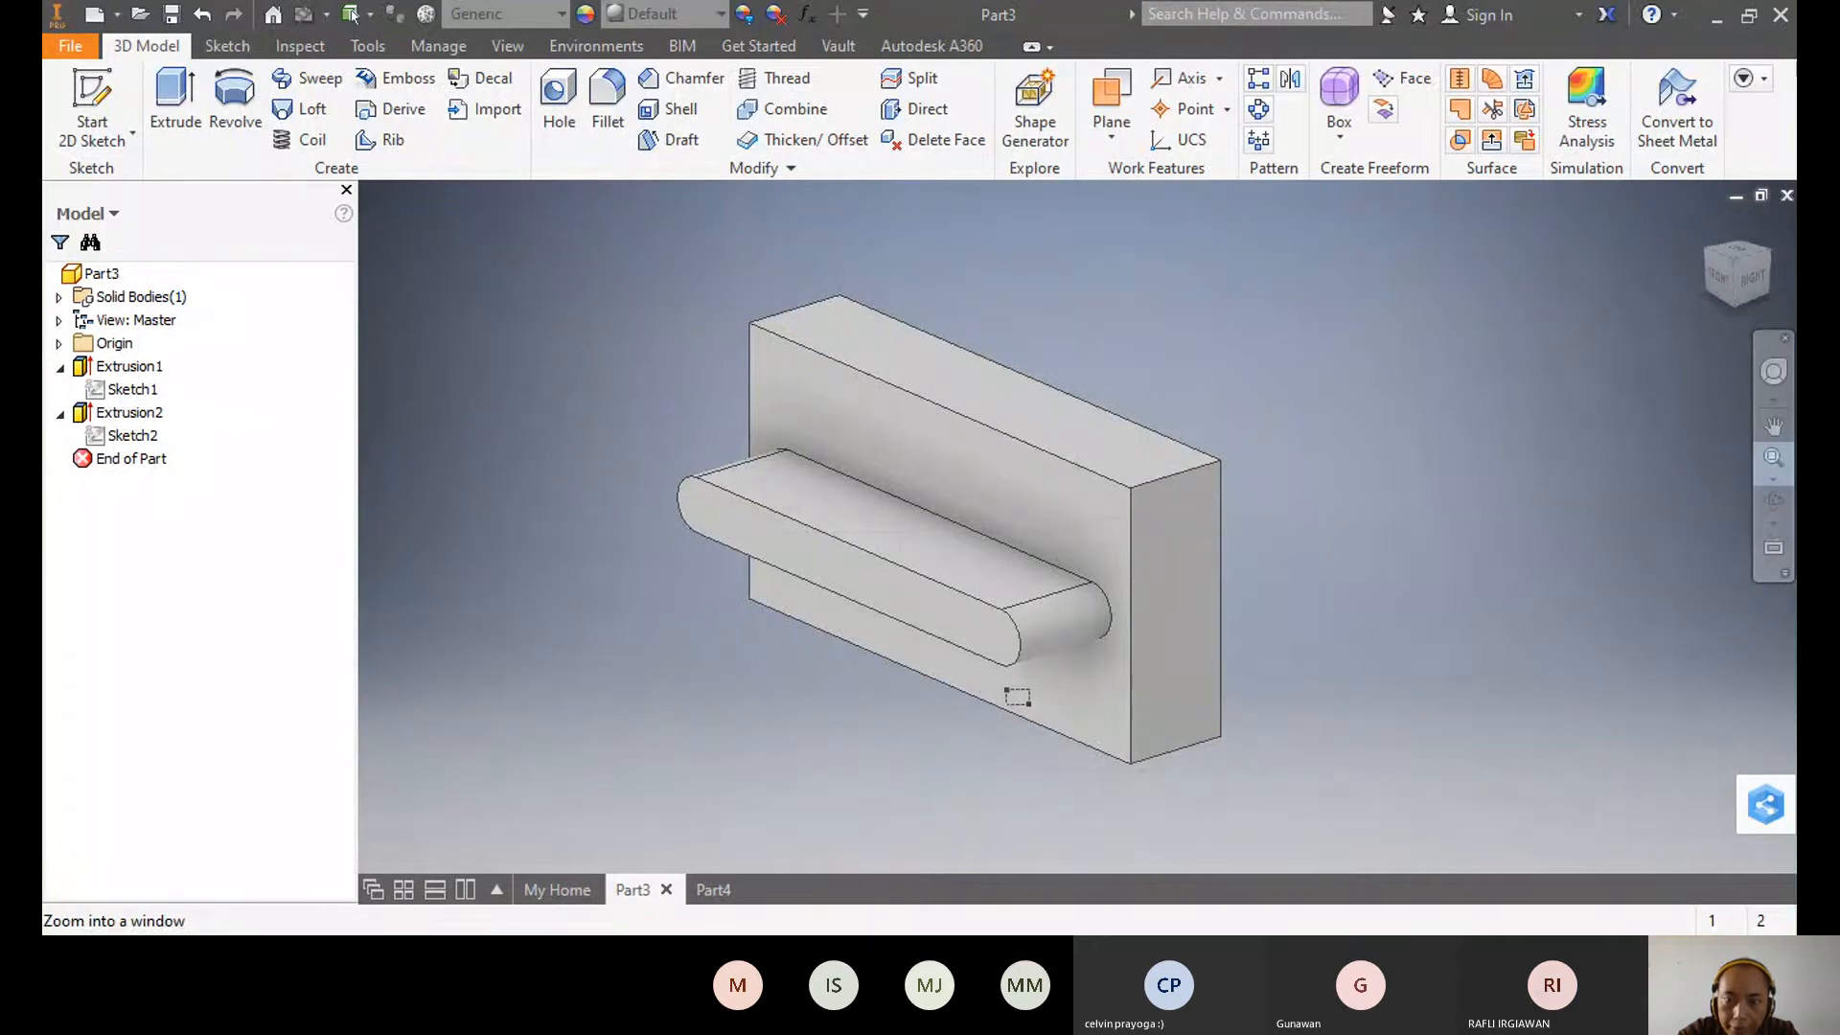
drag(1031, 697, 1102, 533)
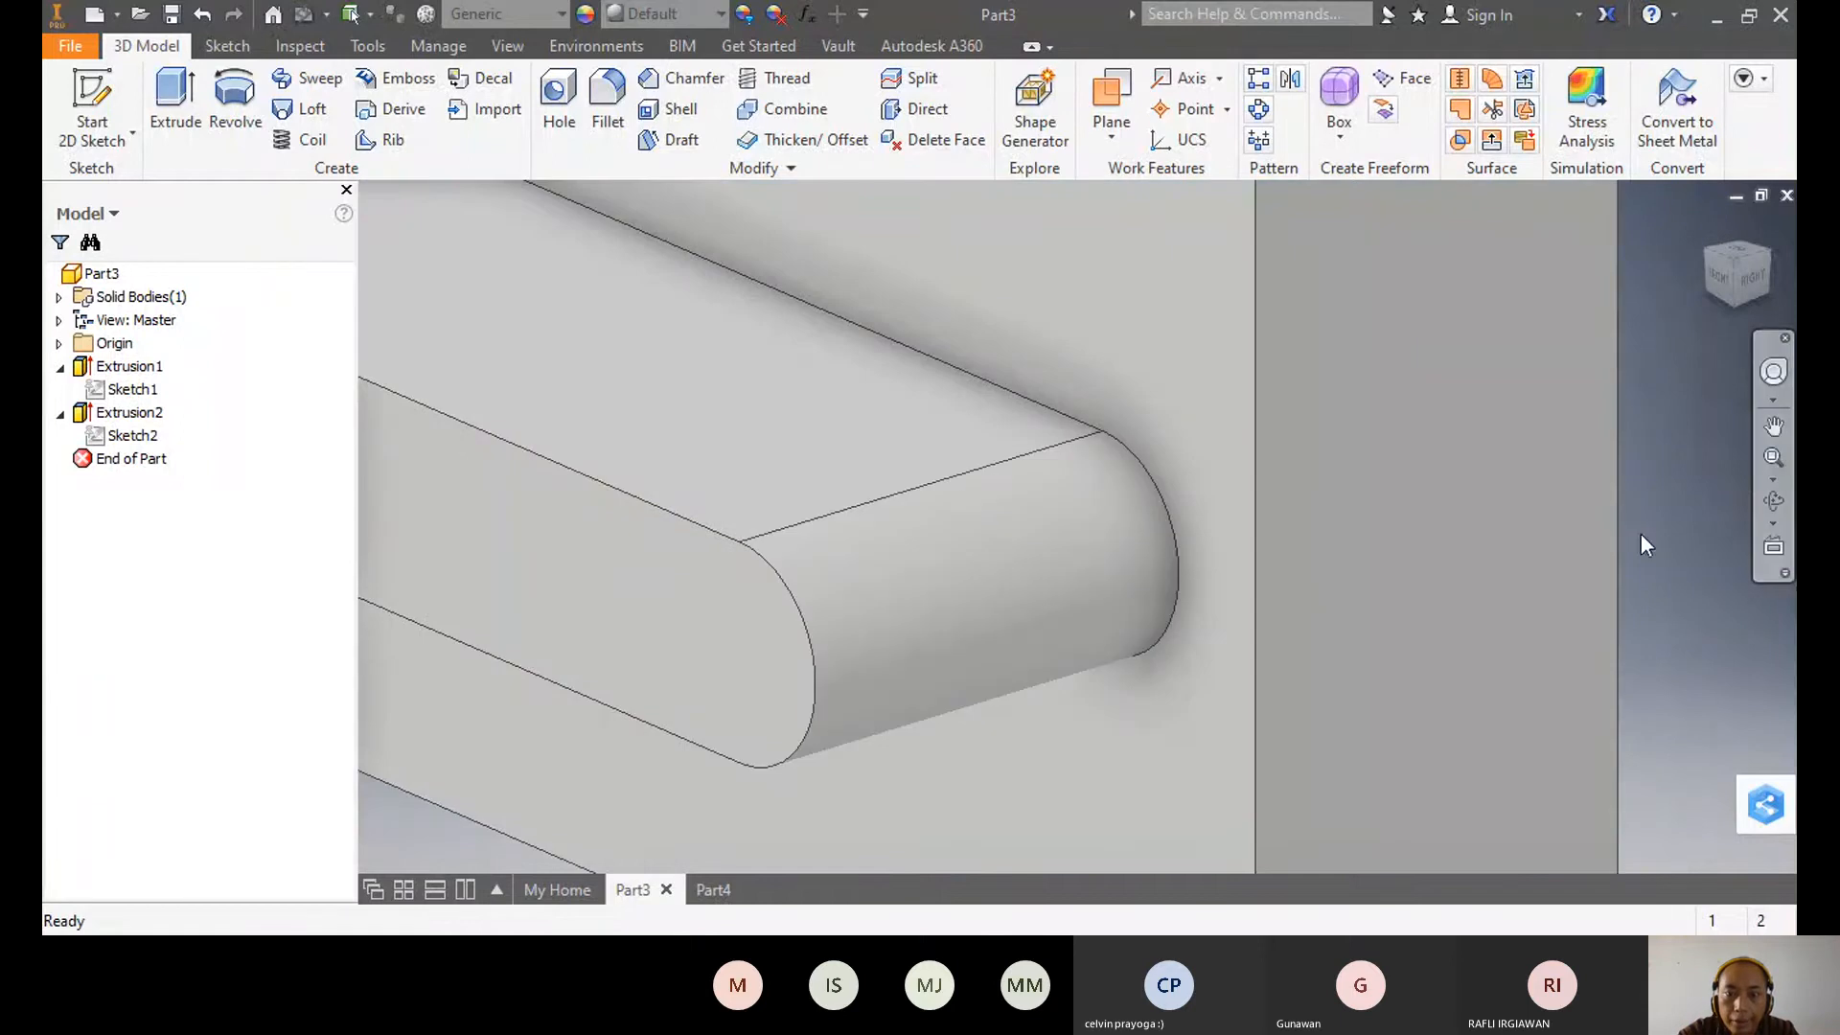
click(1772, 479)
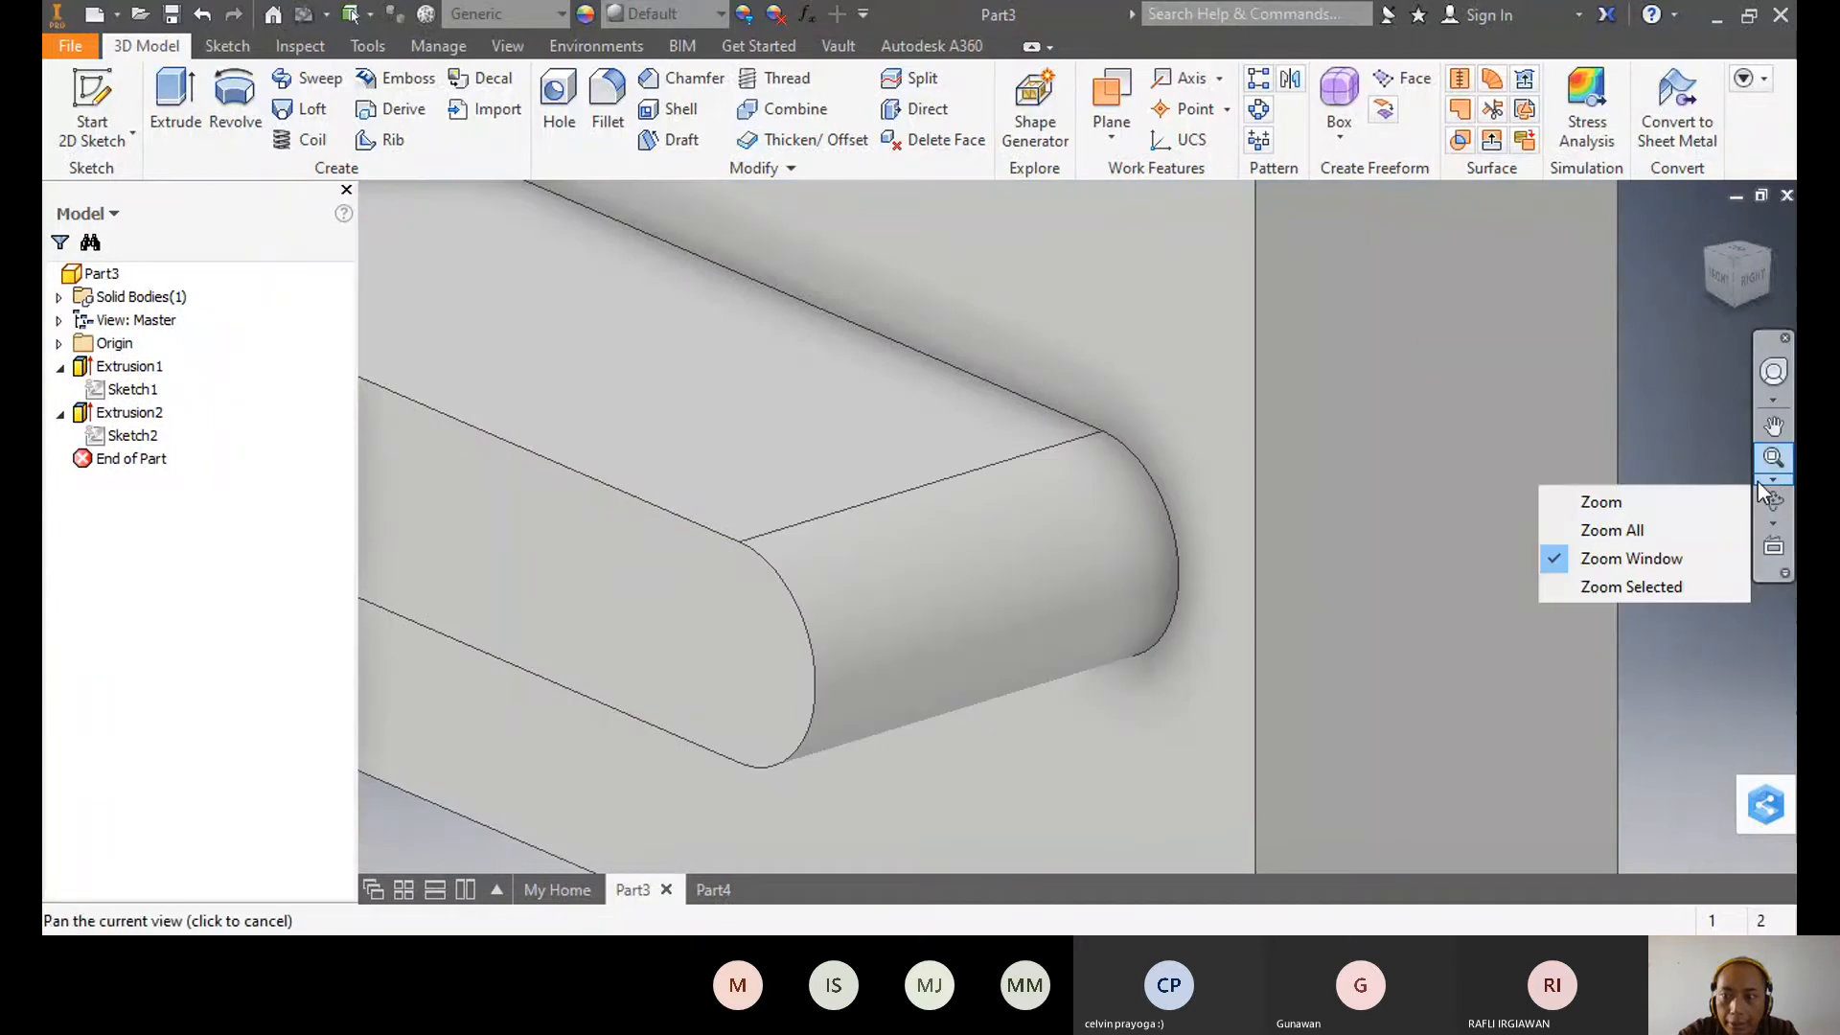
click(1659, 531)
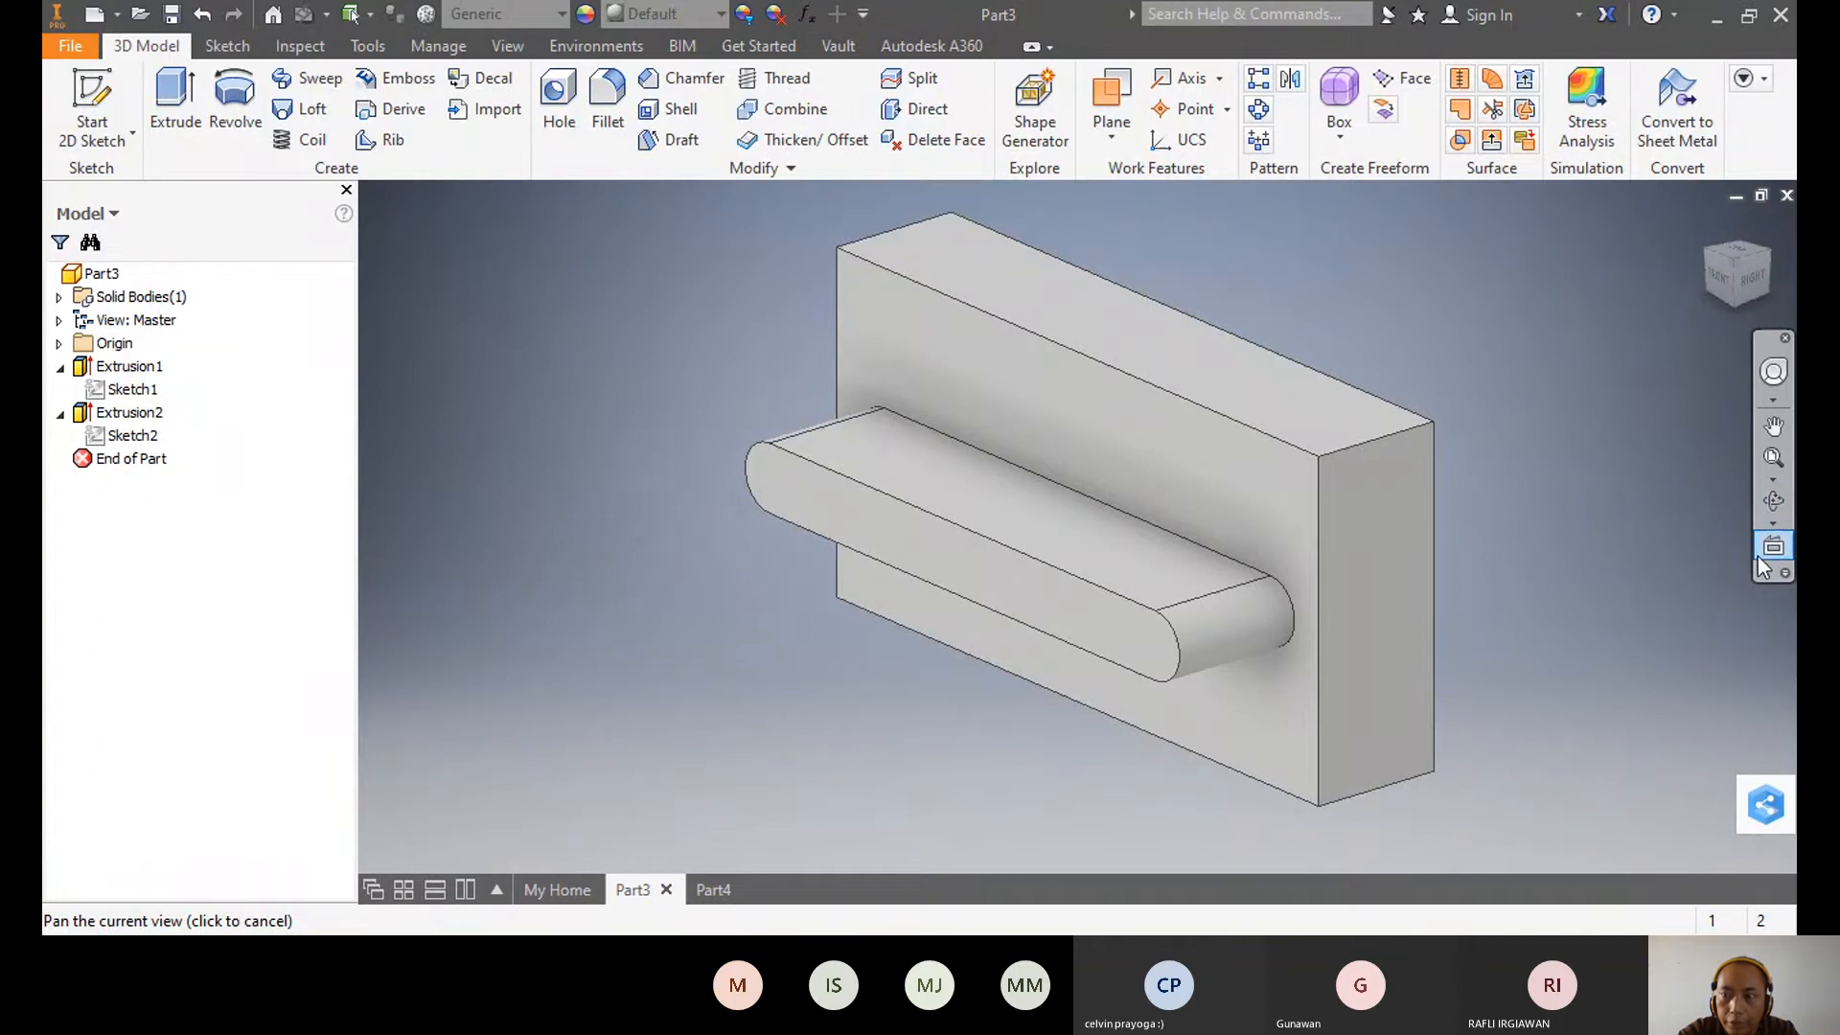
- Orbit the part freely, view its front and bottom sides, and turn it to a corner view with the slot boss pointing up
click(1775, 502)
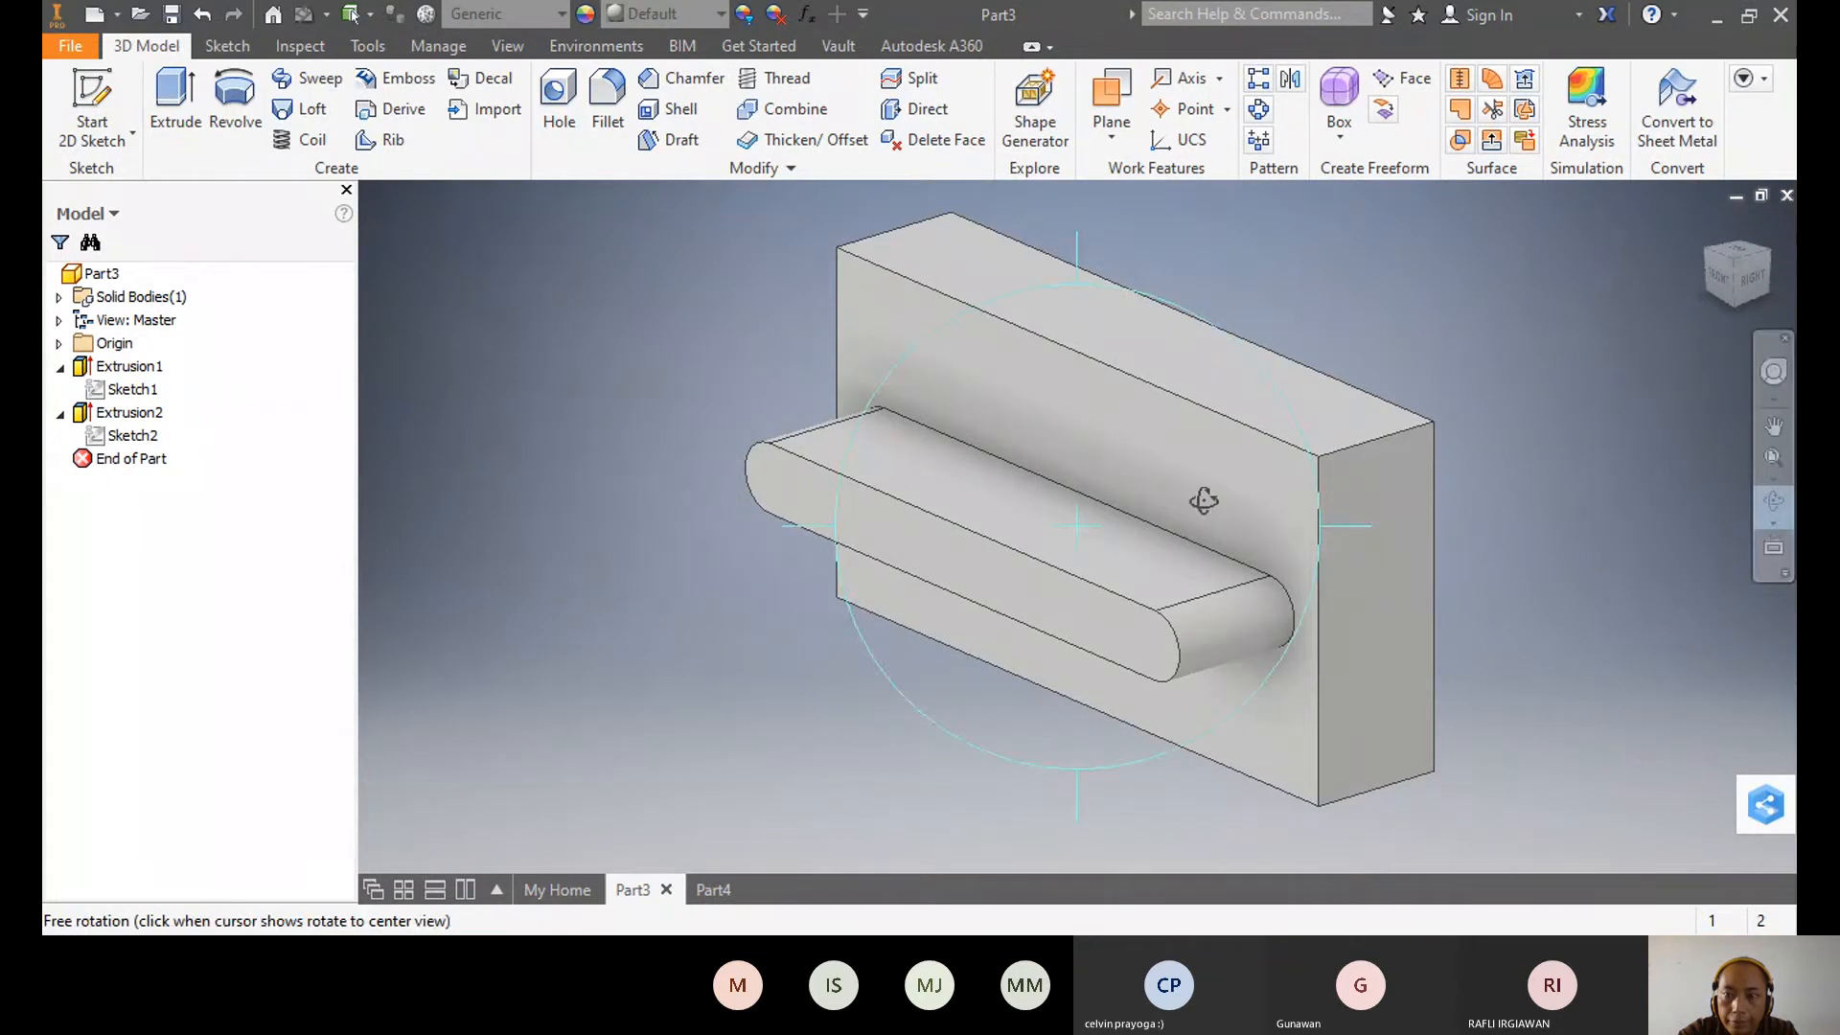
key(Escape)
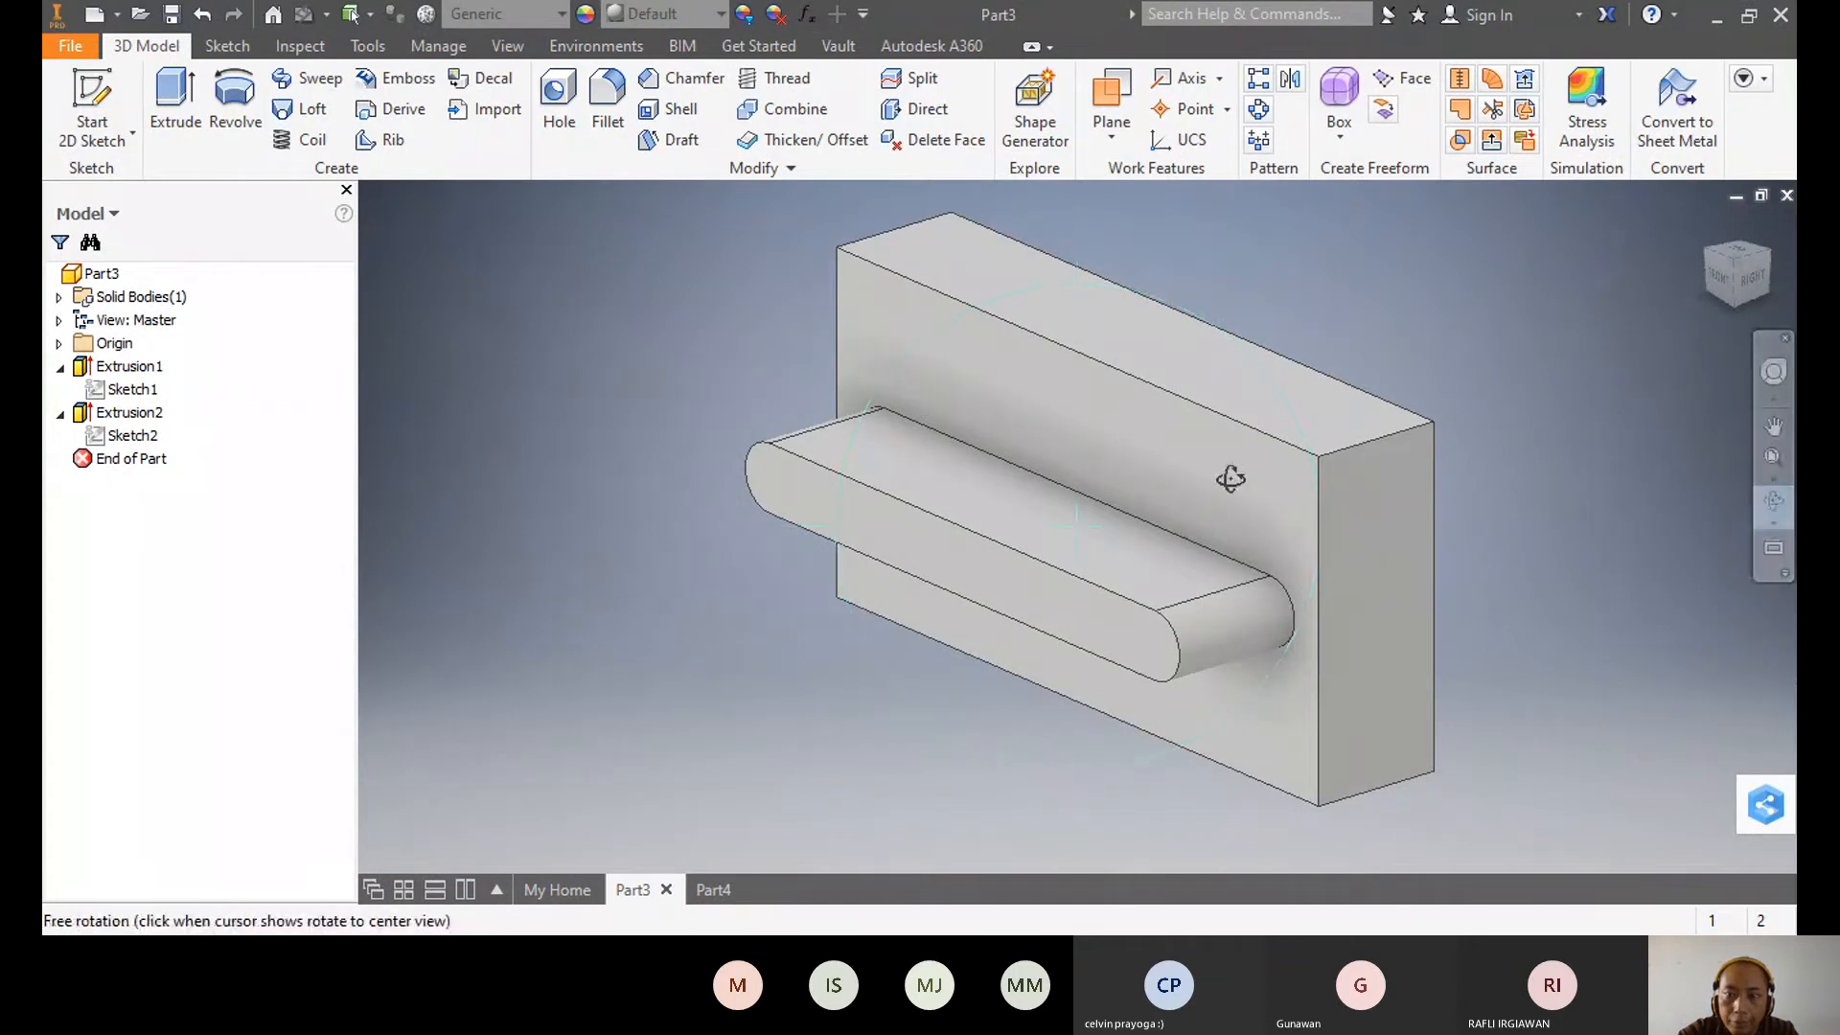
drag(1220, 472, 1502, 331)
right_click(1503, 331)
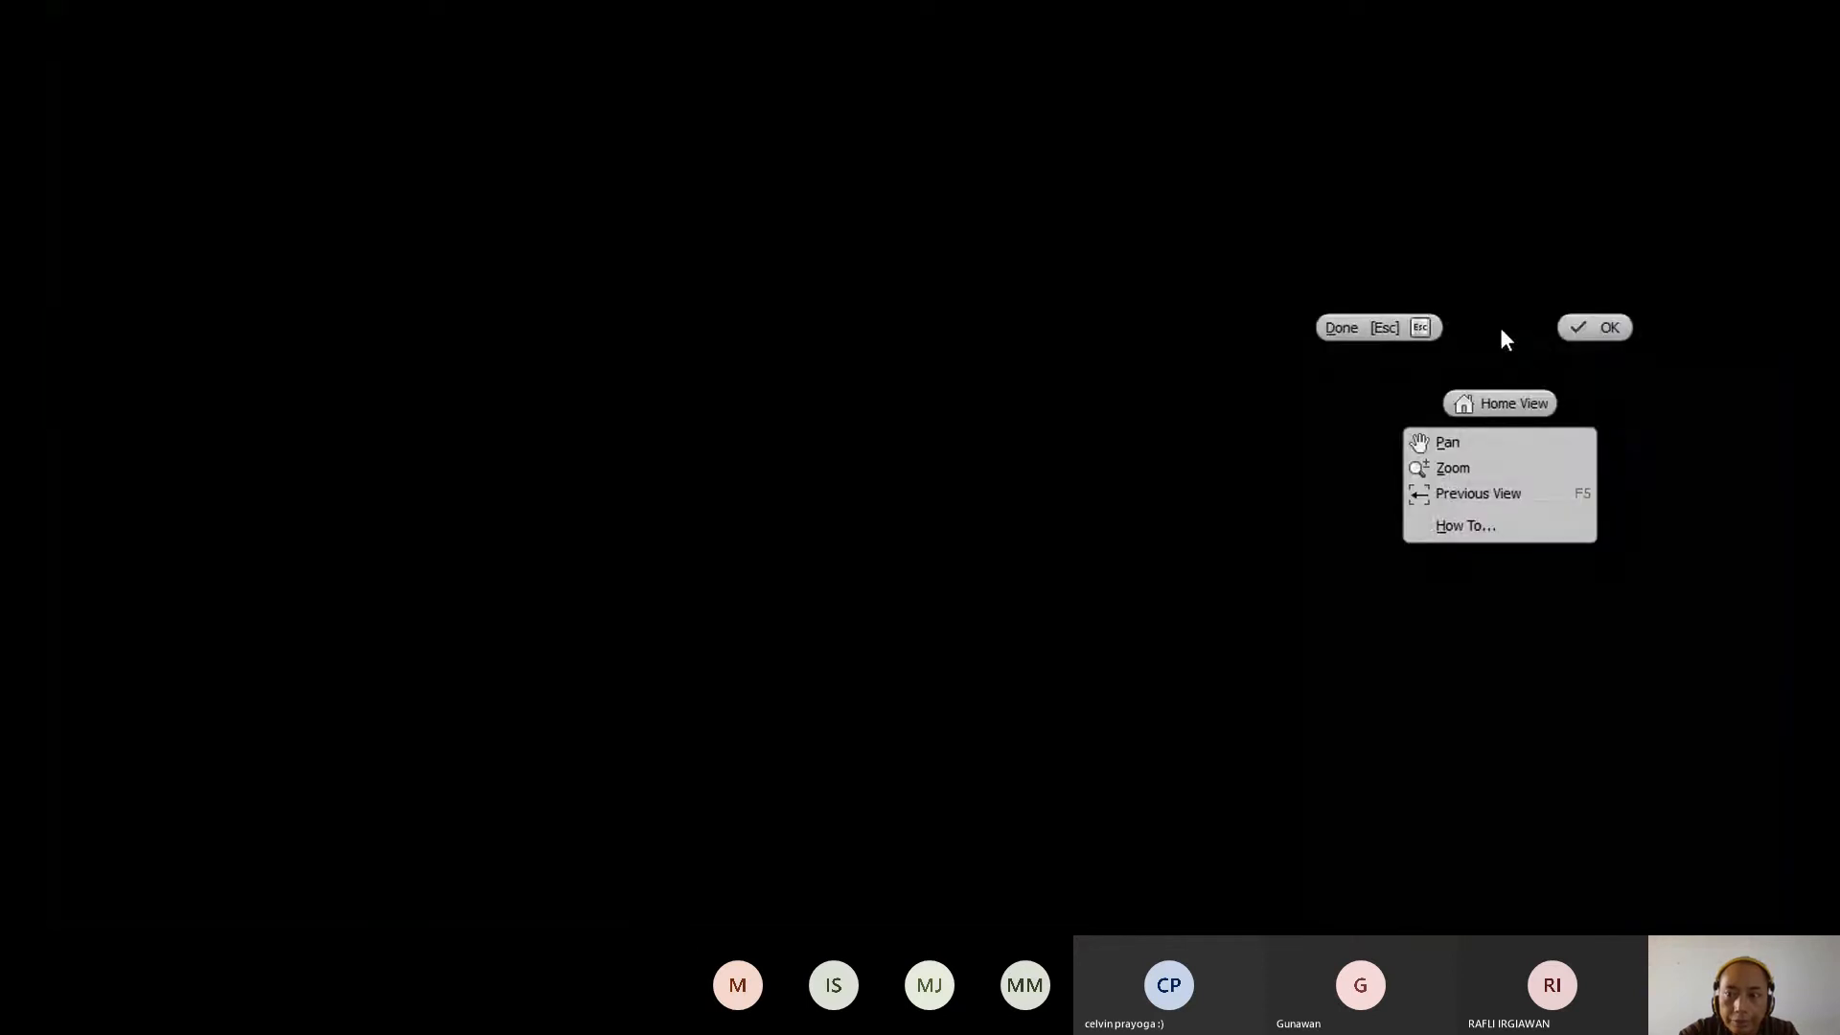
click(1604, 335)
click(1731, 274)
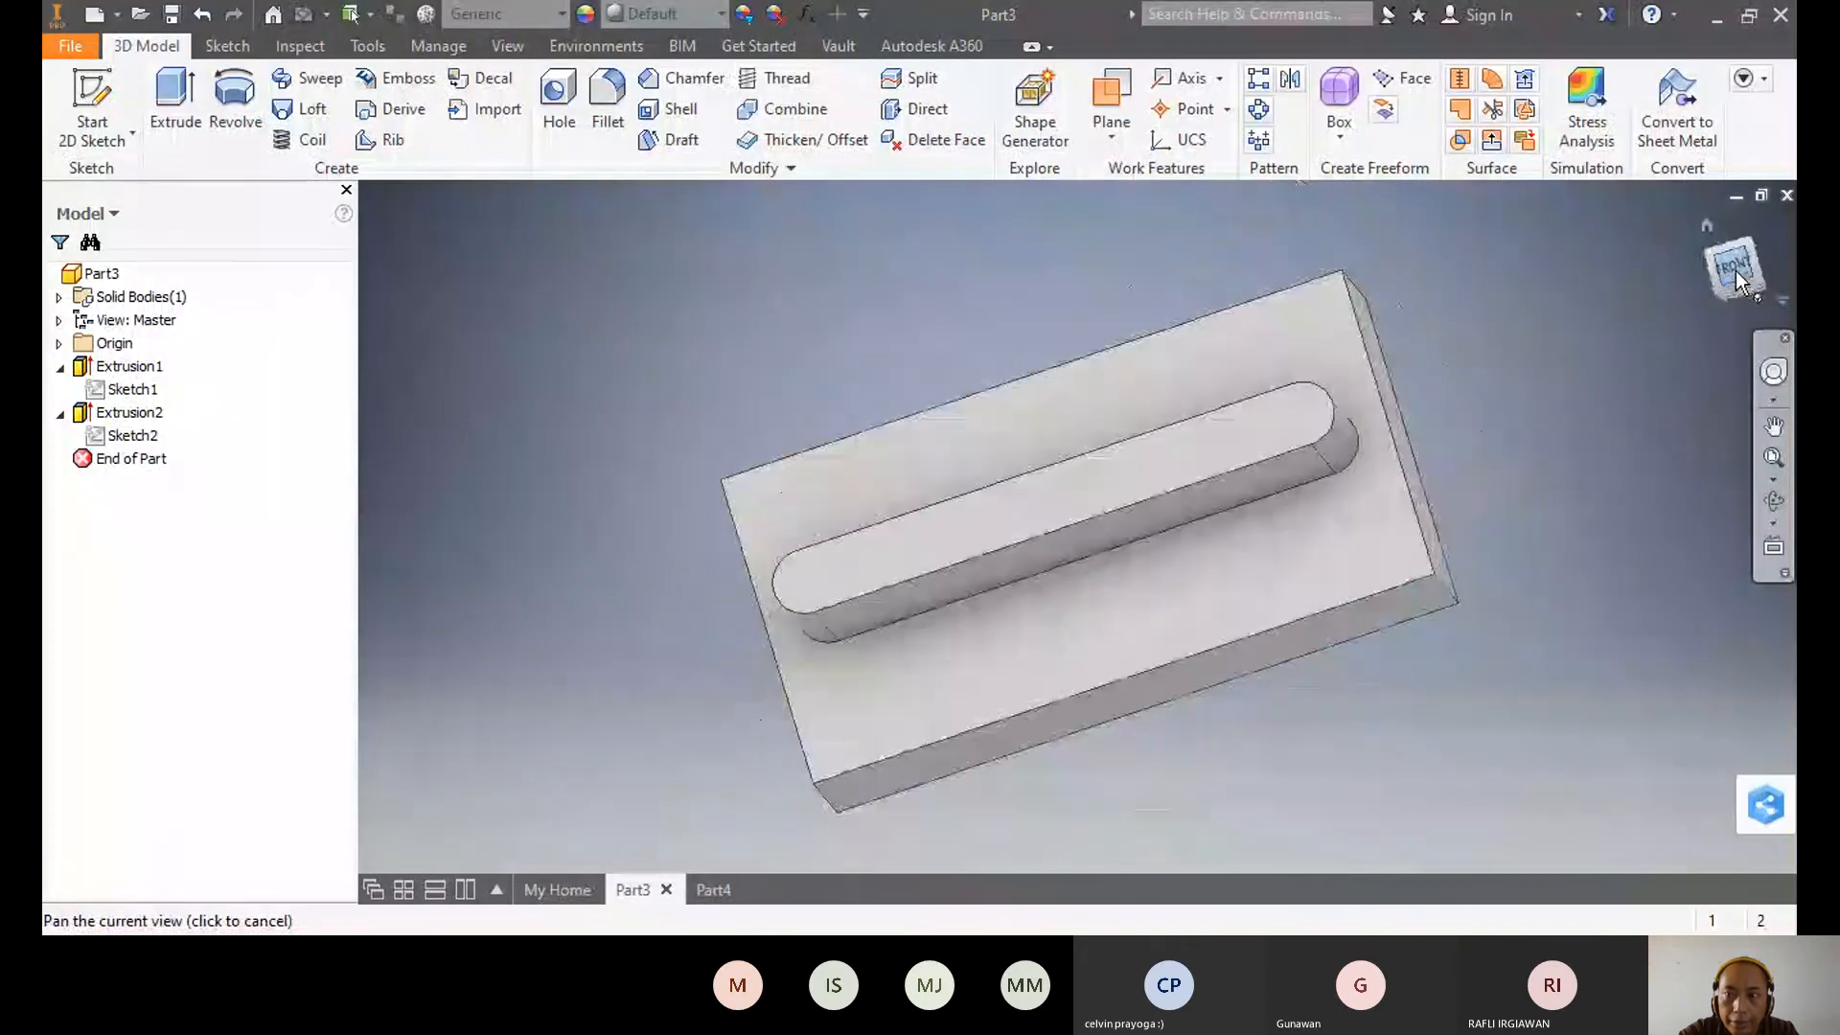
click(1734, 305)
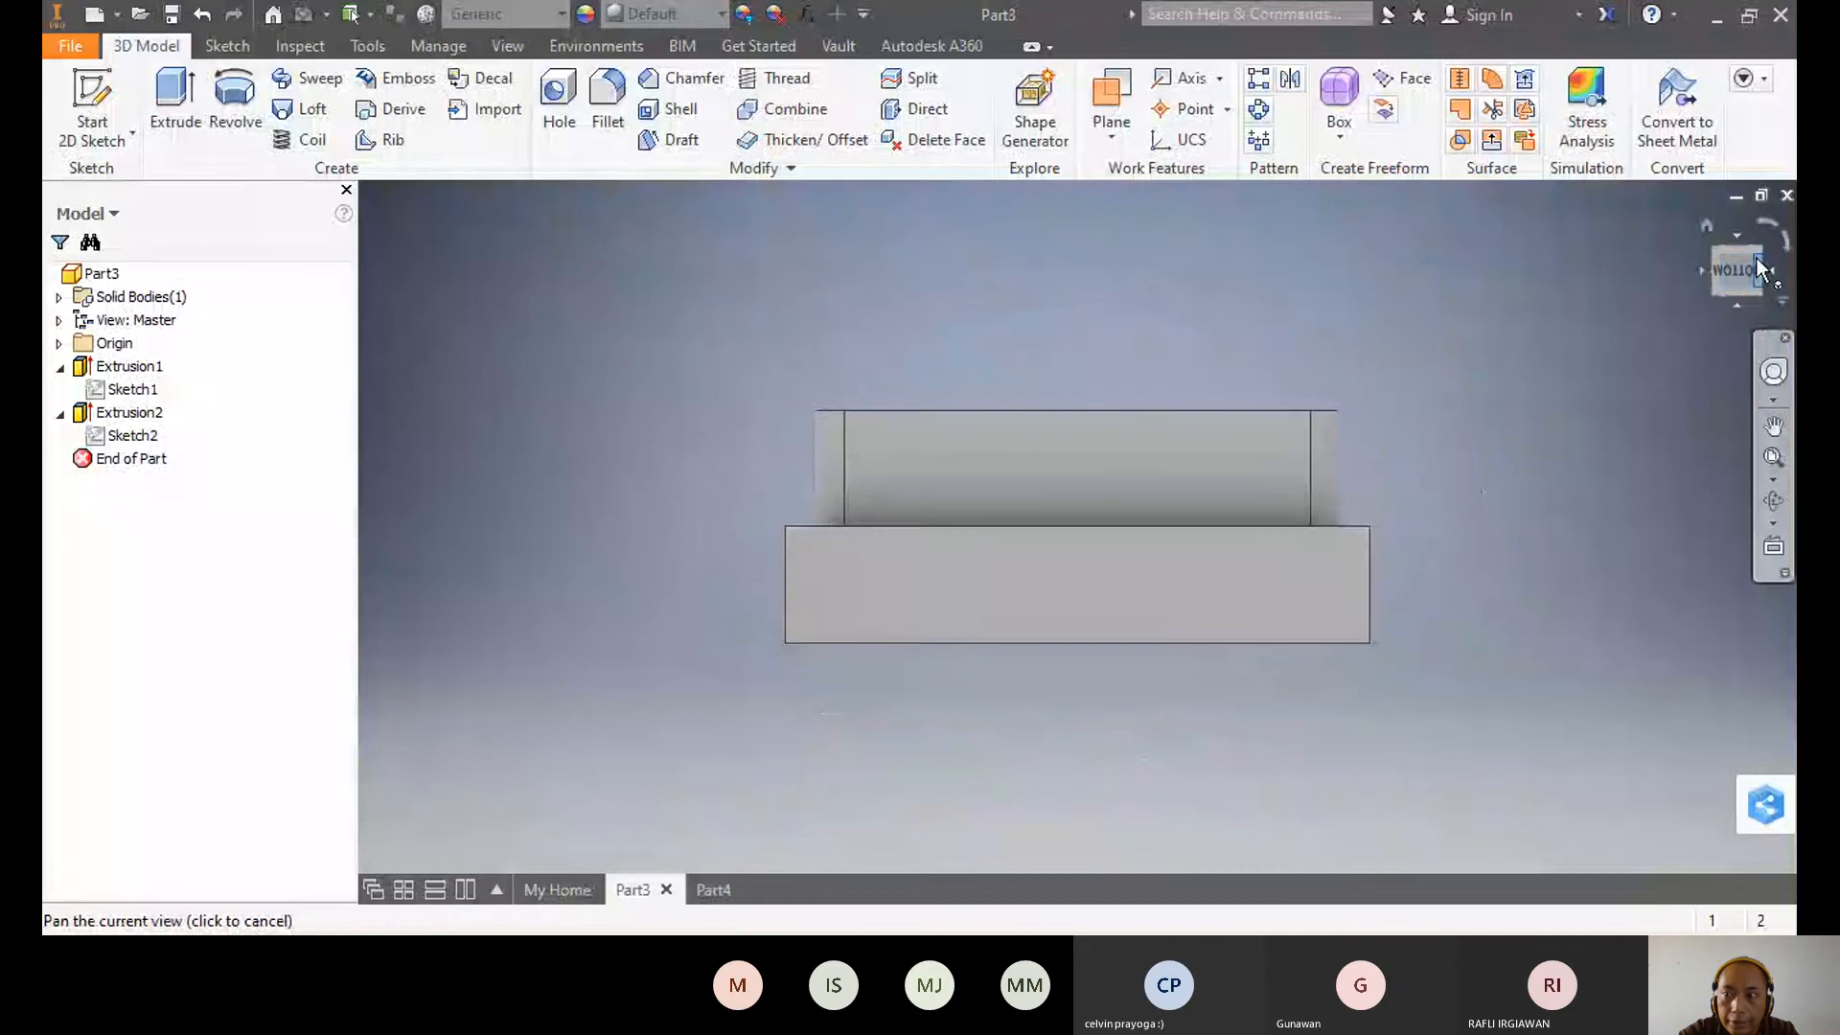
drag(1740, 278, 1682, 286)
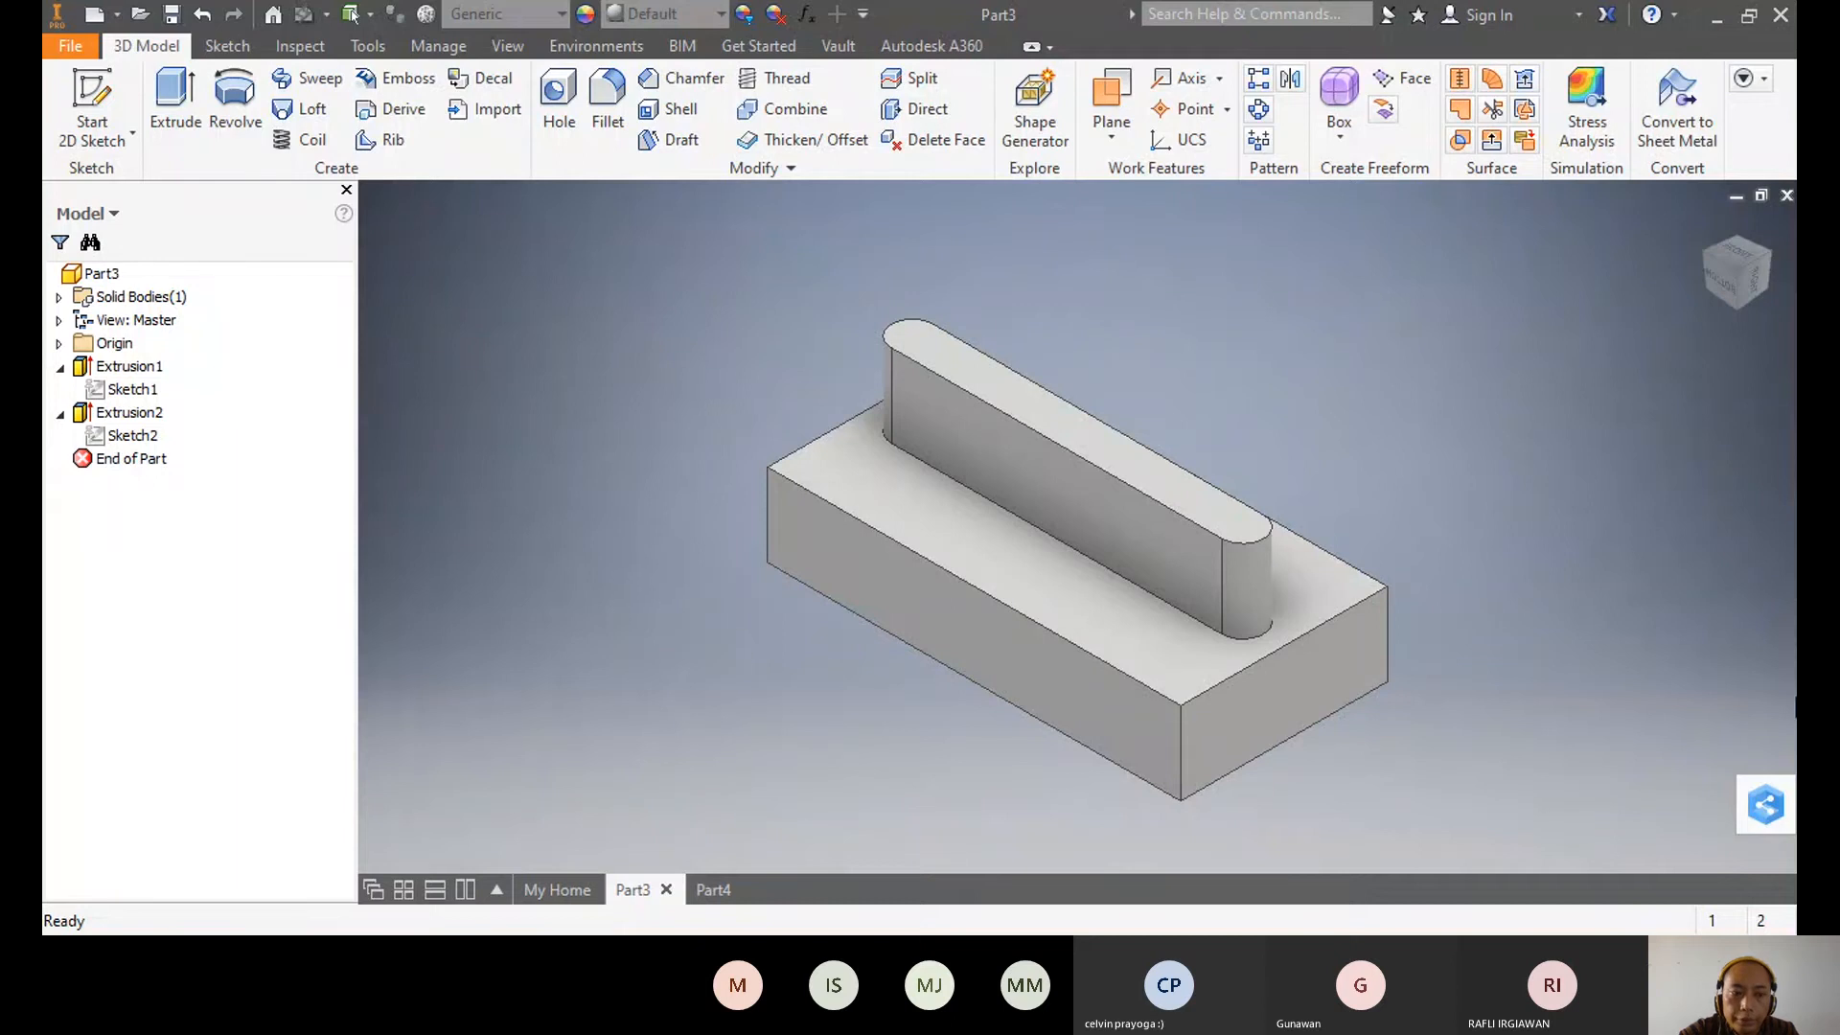
- Reopen Sketch2 of the slot extrusion for editing from the corner view, and finish it unchanged
click(132, 435)
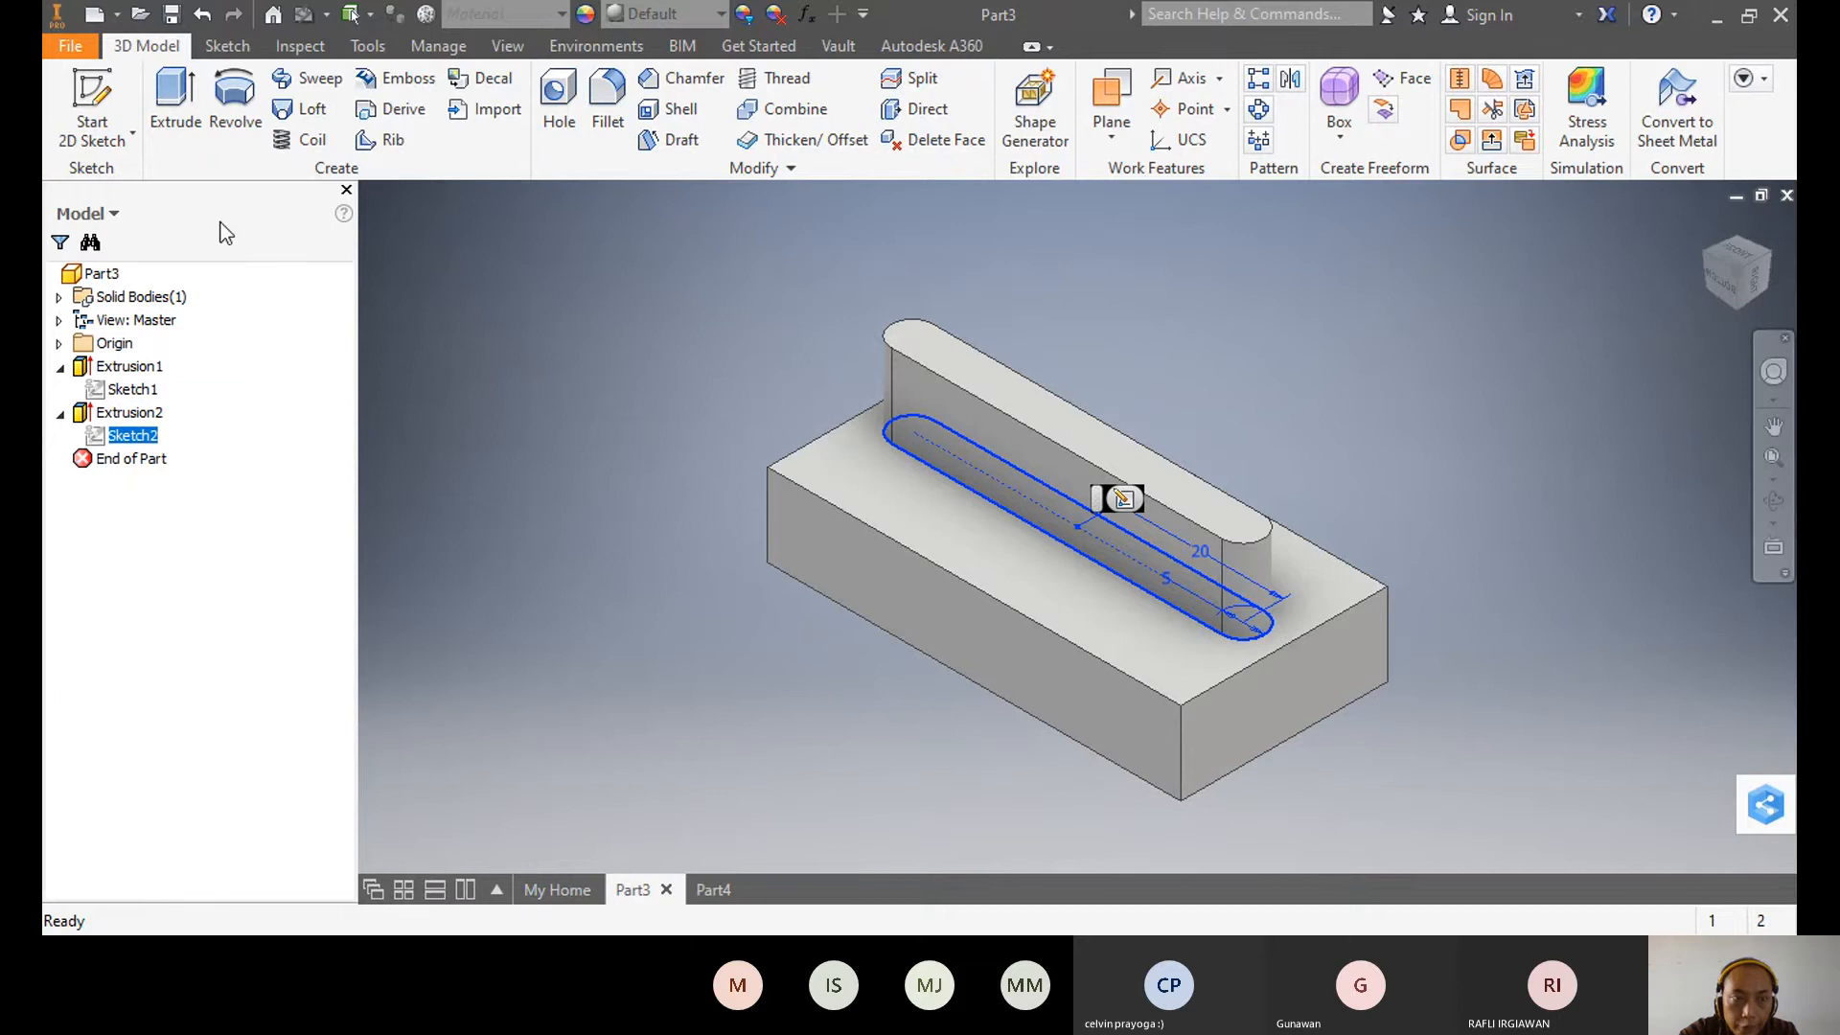
click(115, 117)
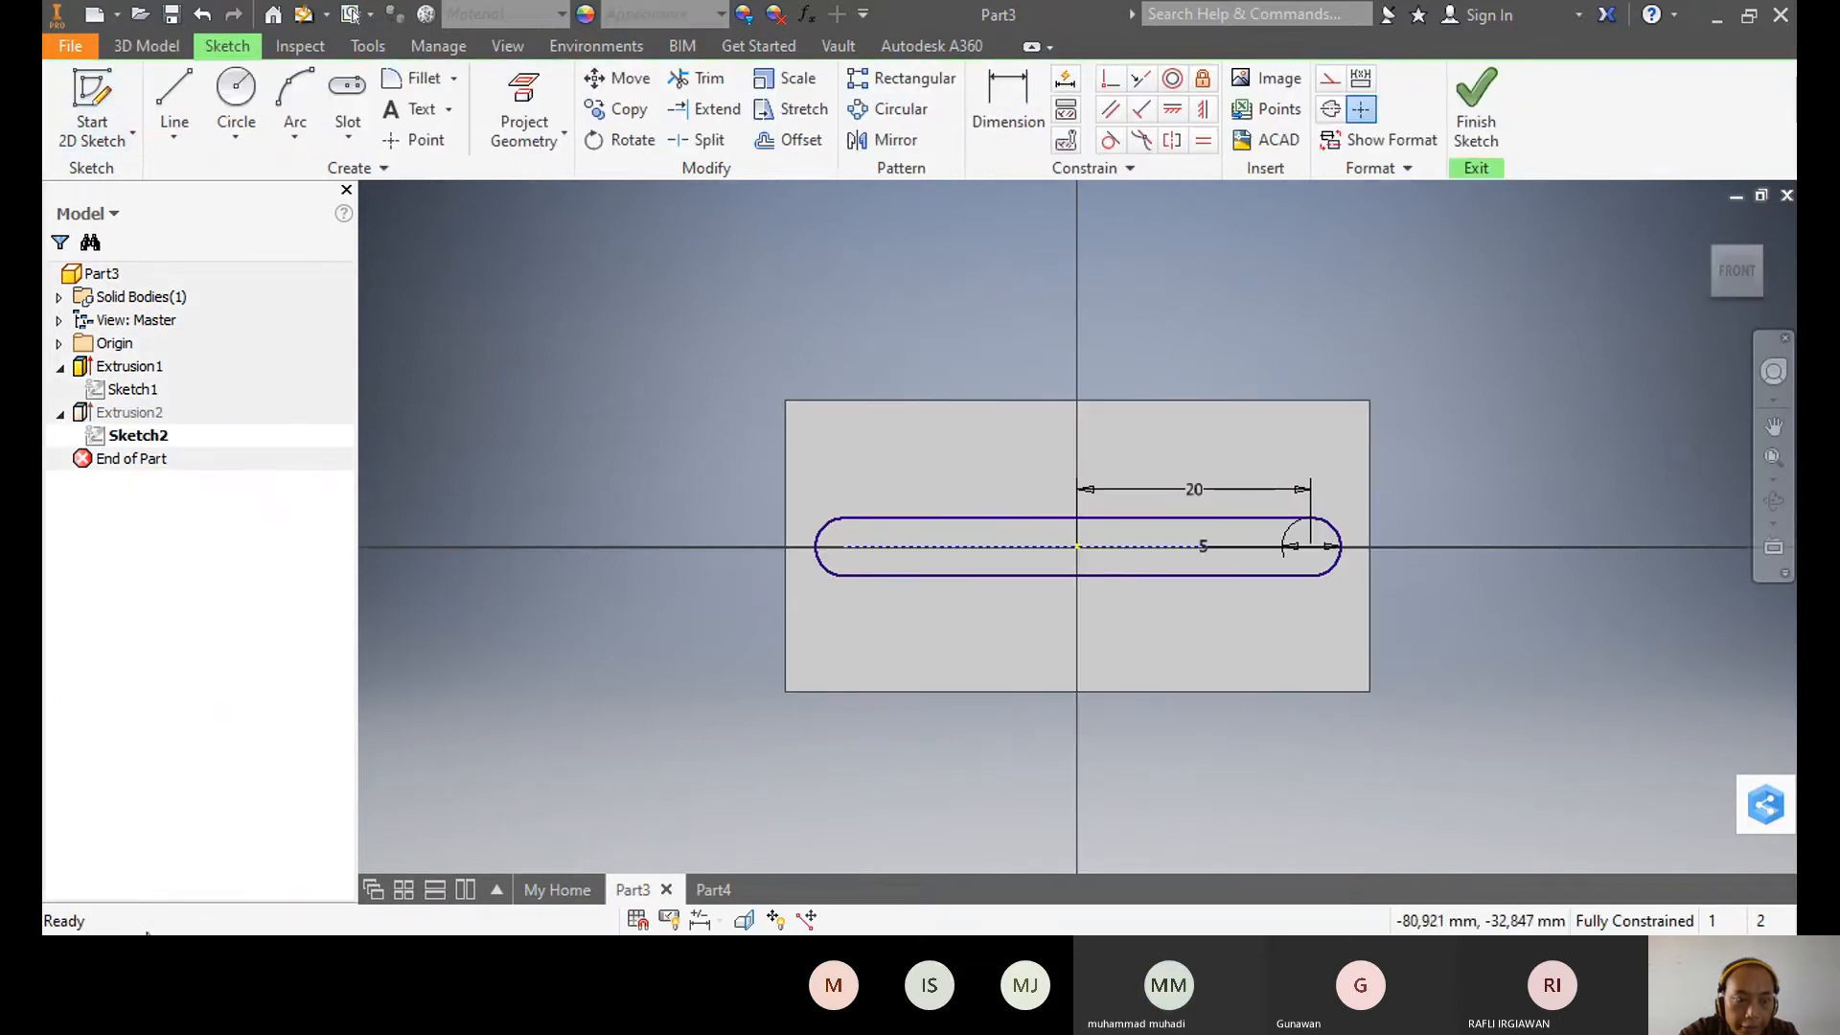
click(1476, 105)
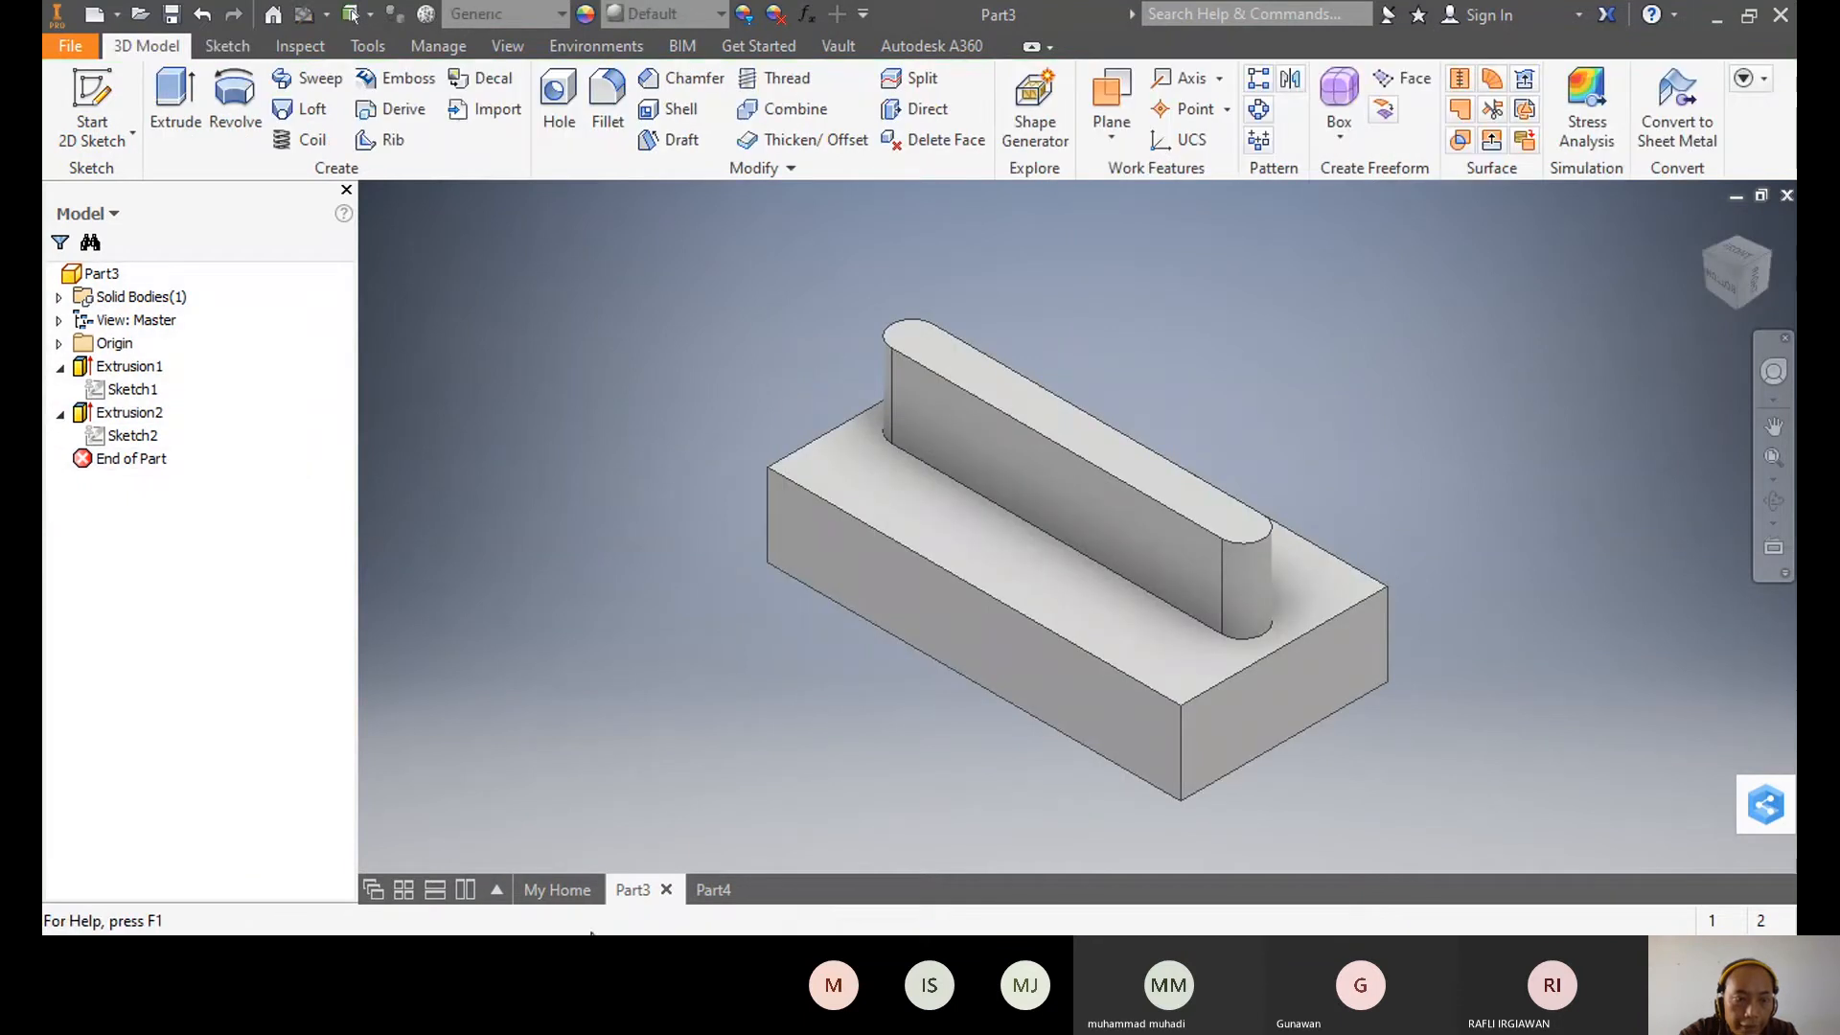
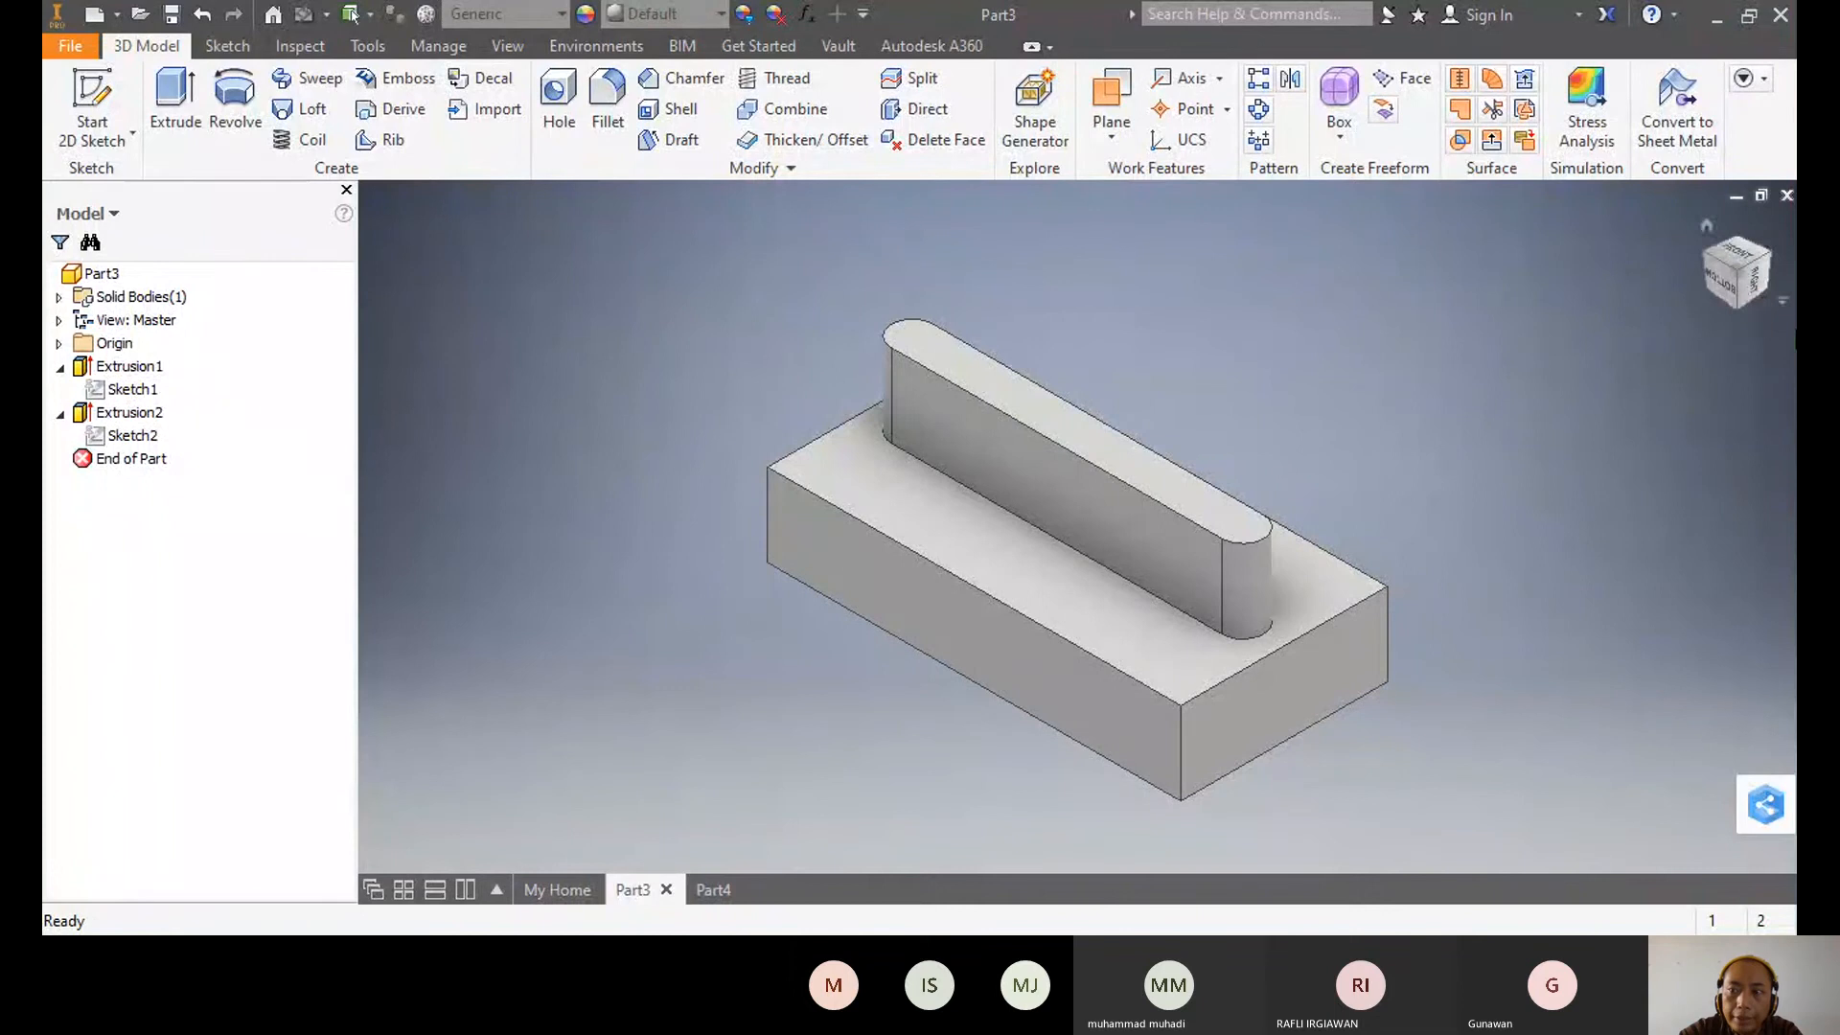
- Pan the part toward the upper left of the view and back near the middle
mouse_move(1771, 427)
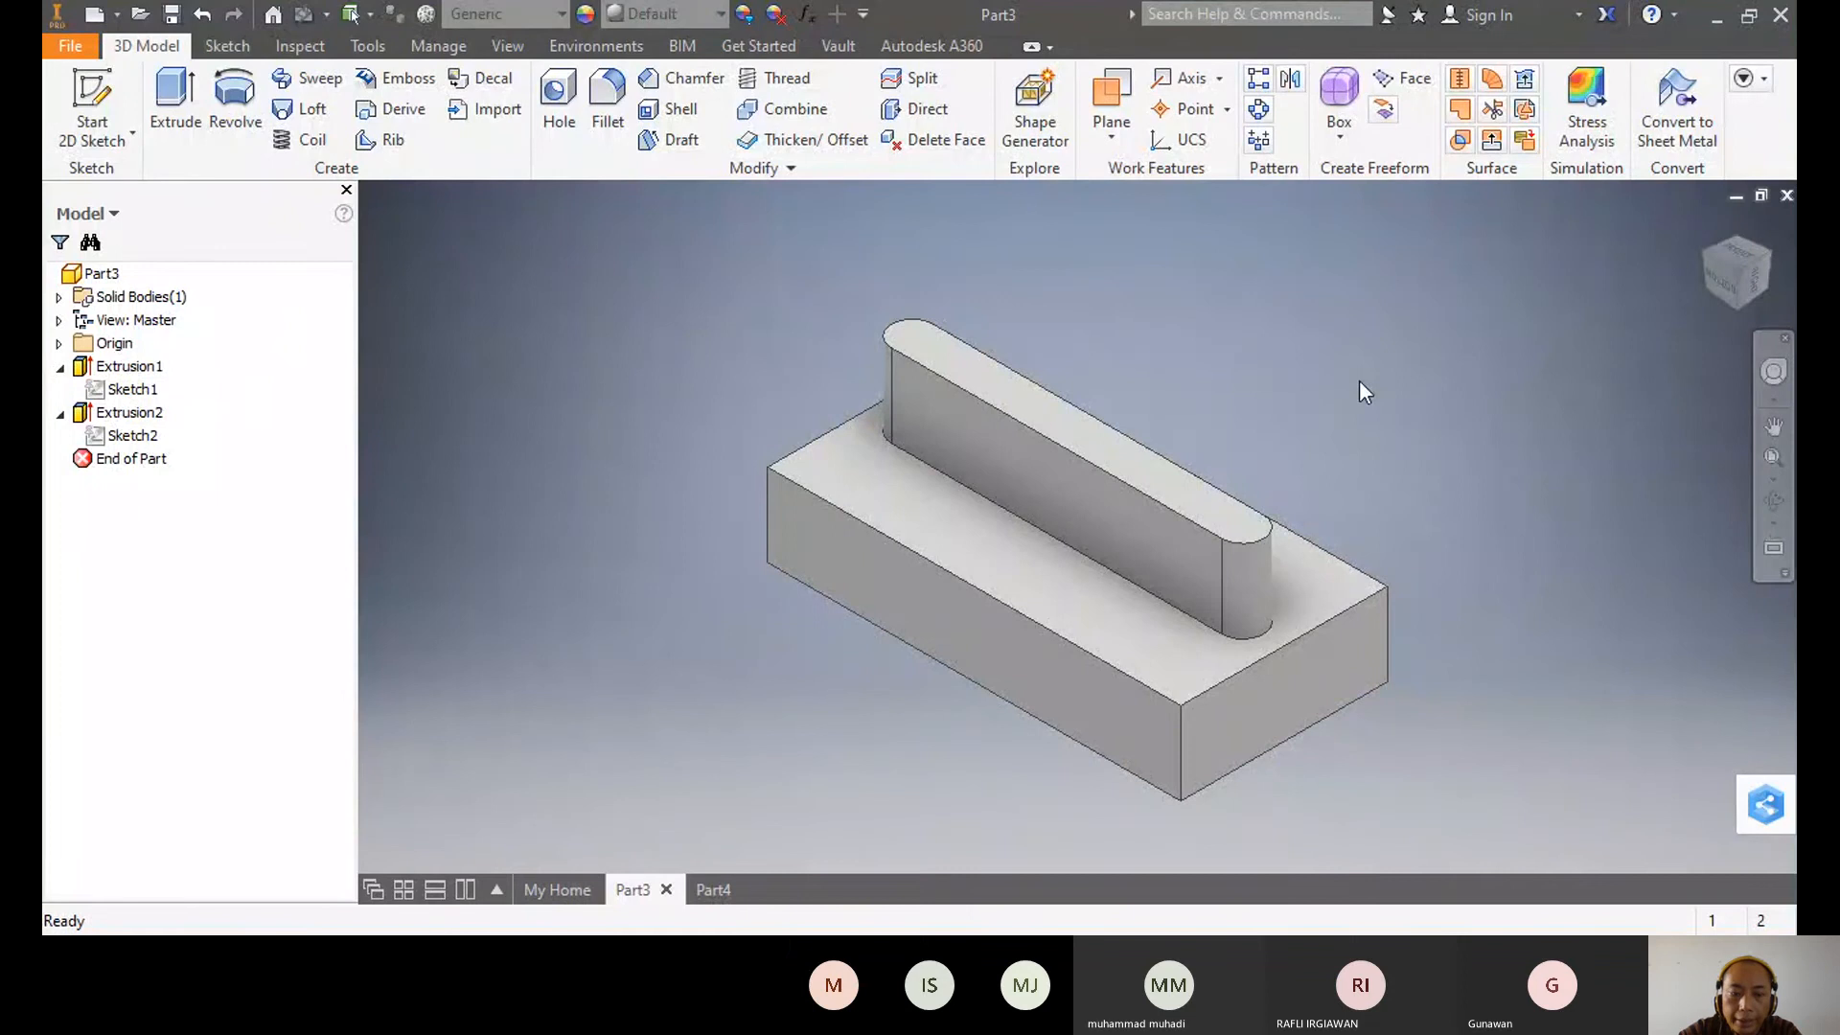
key(F2)
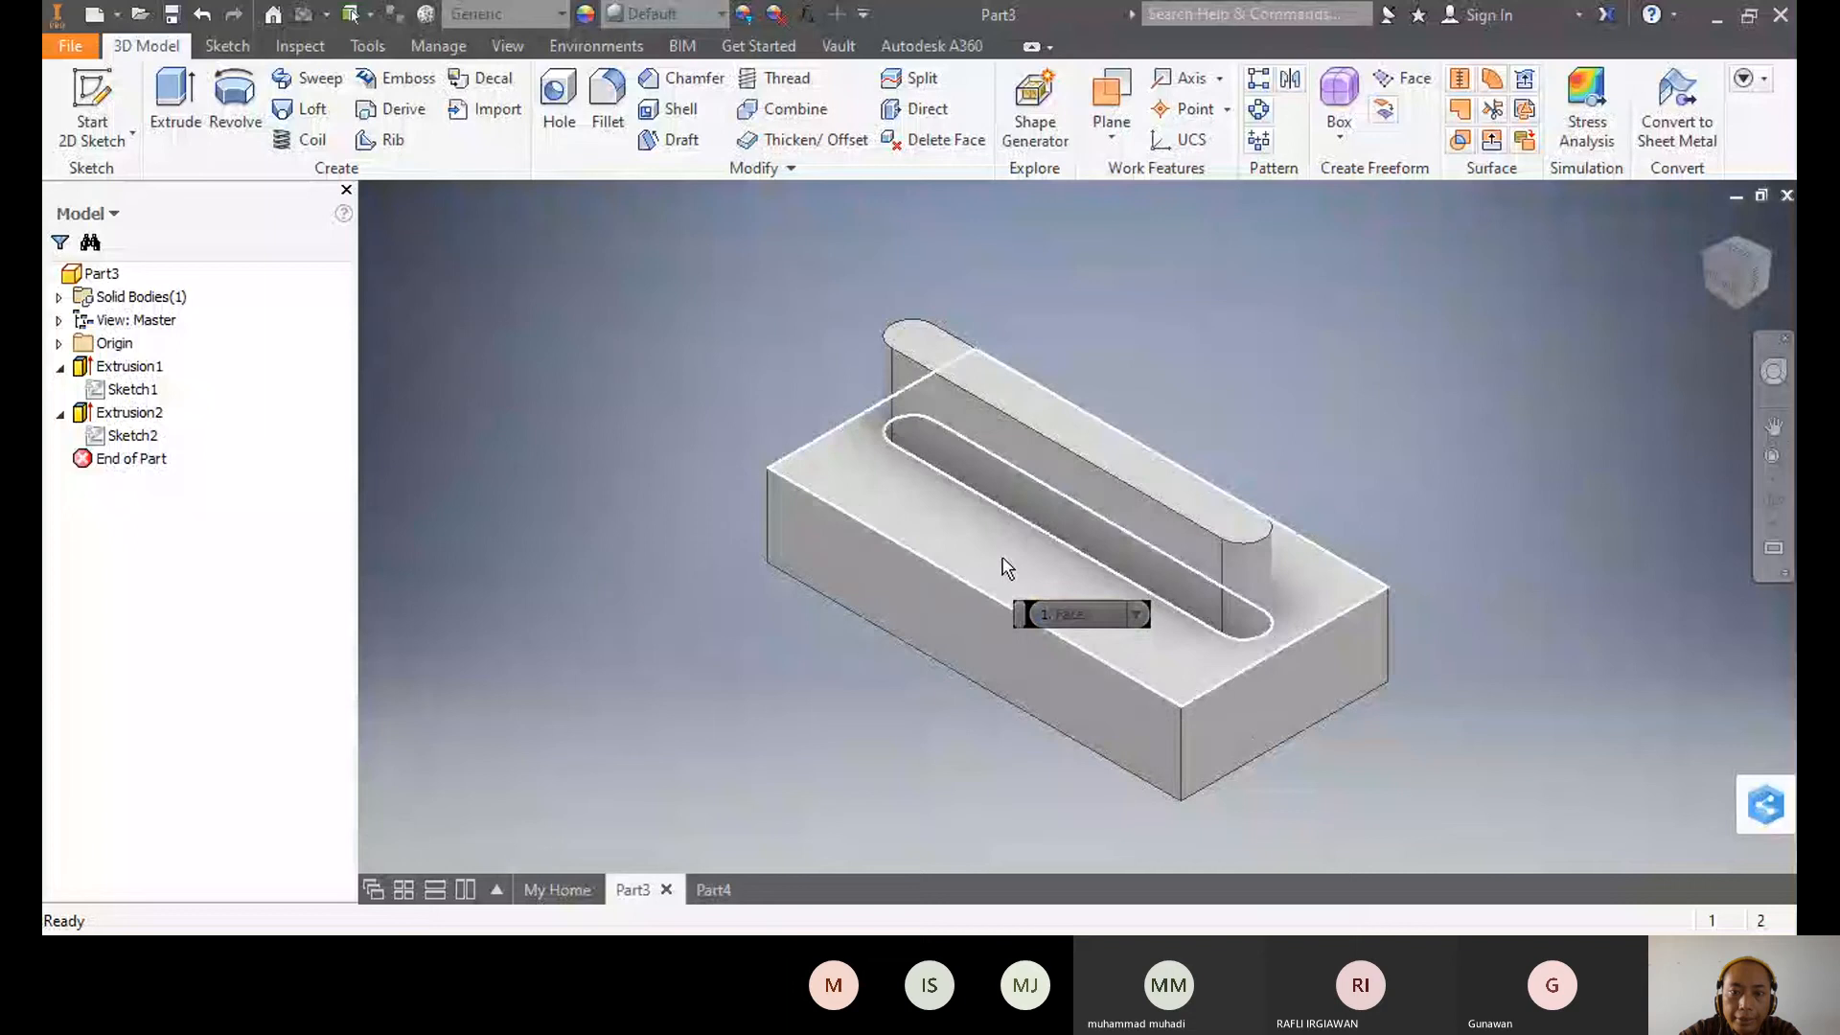
key(F2)
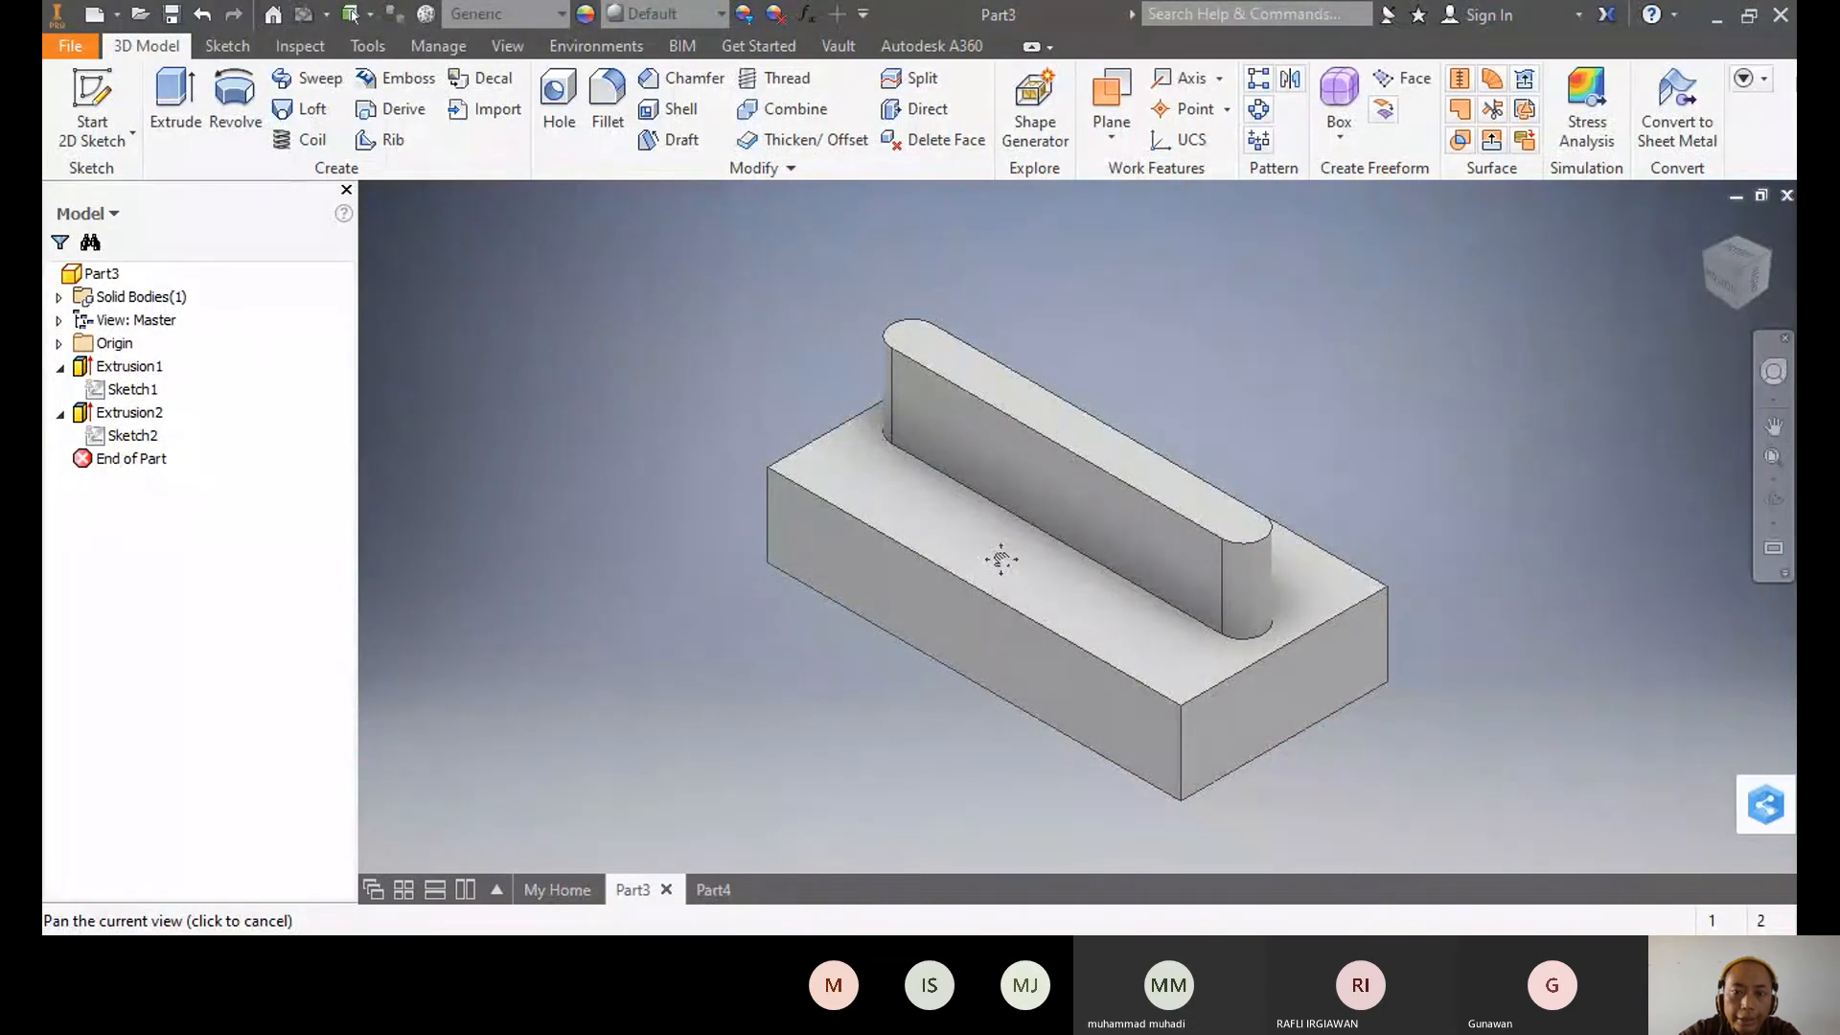
drag(1000, 559, 688, 465)
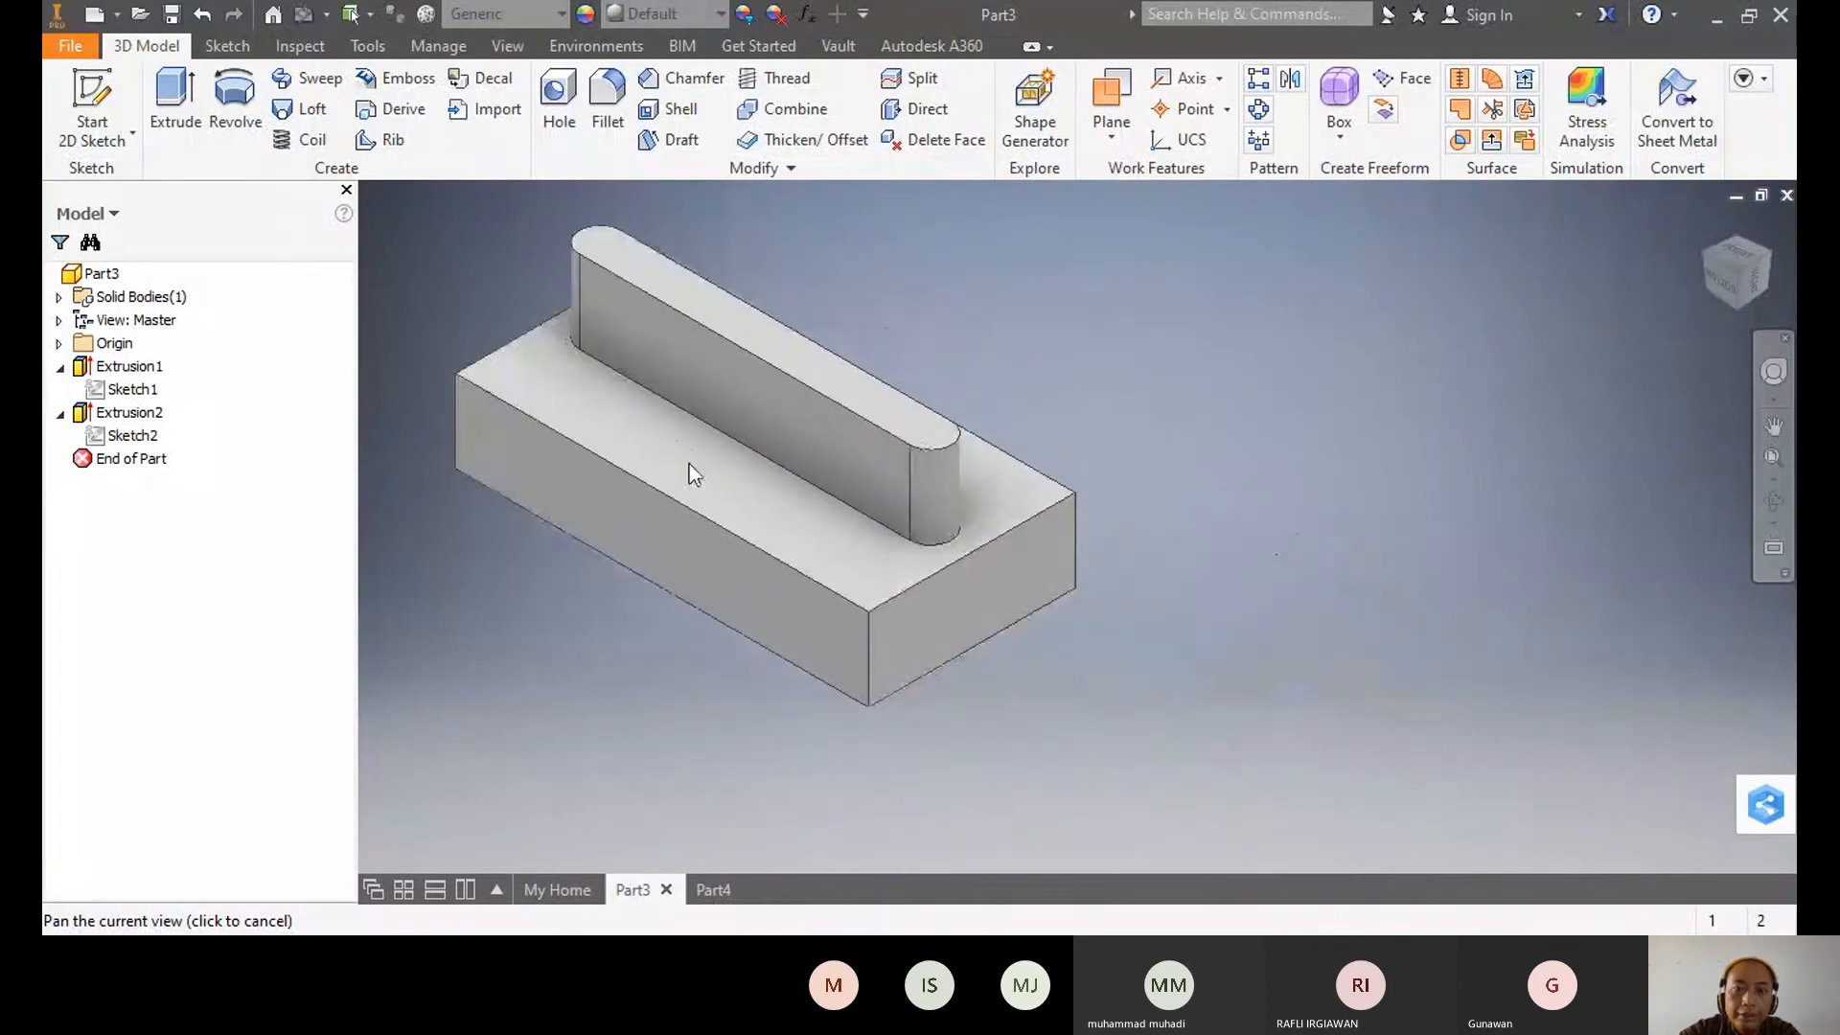
click(1777, 425)
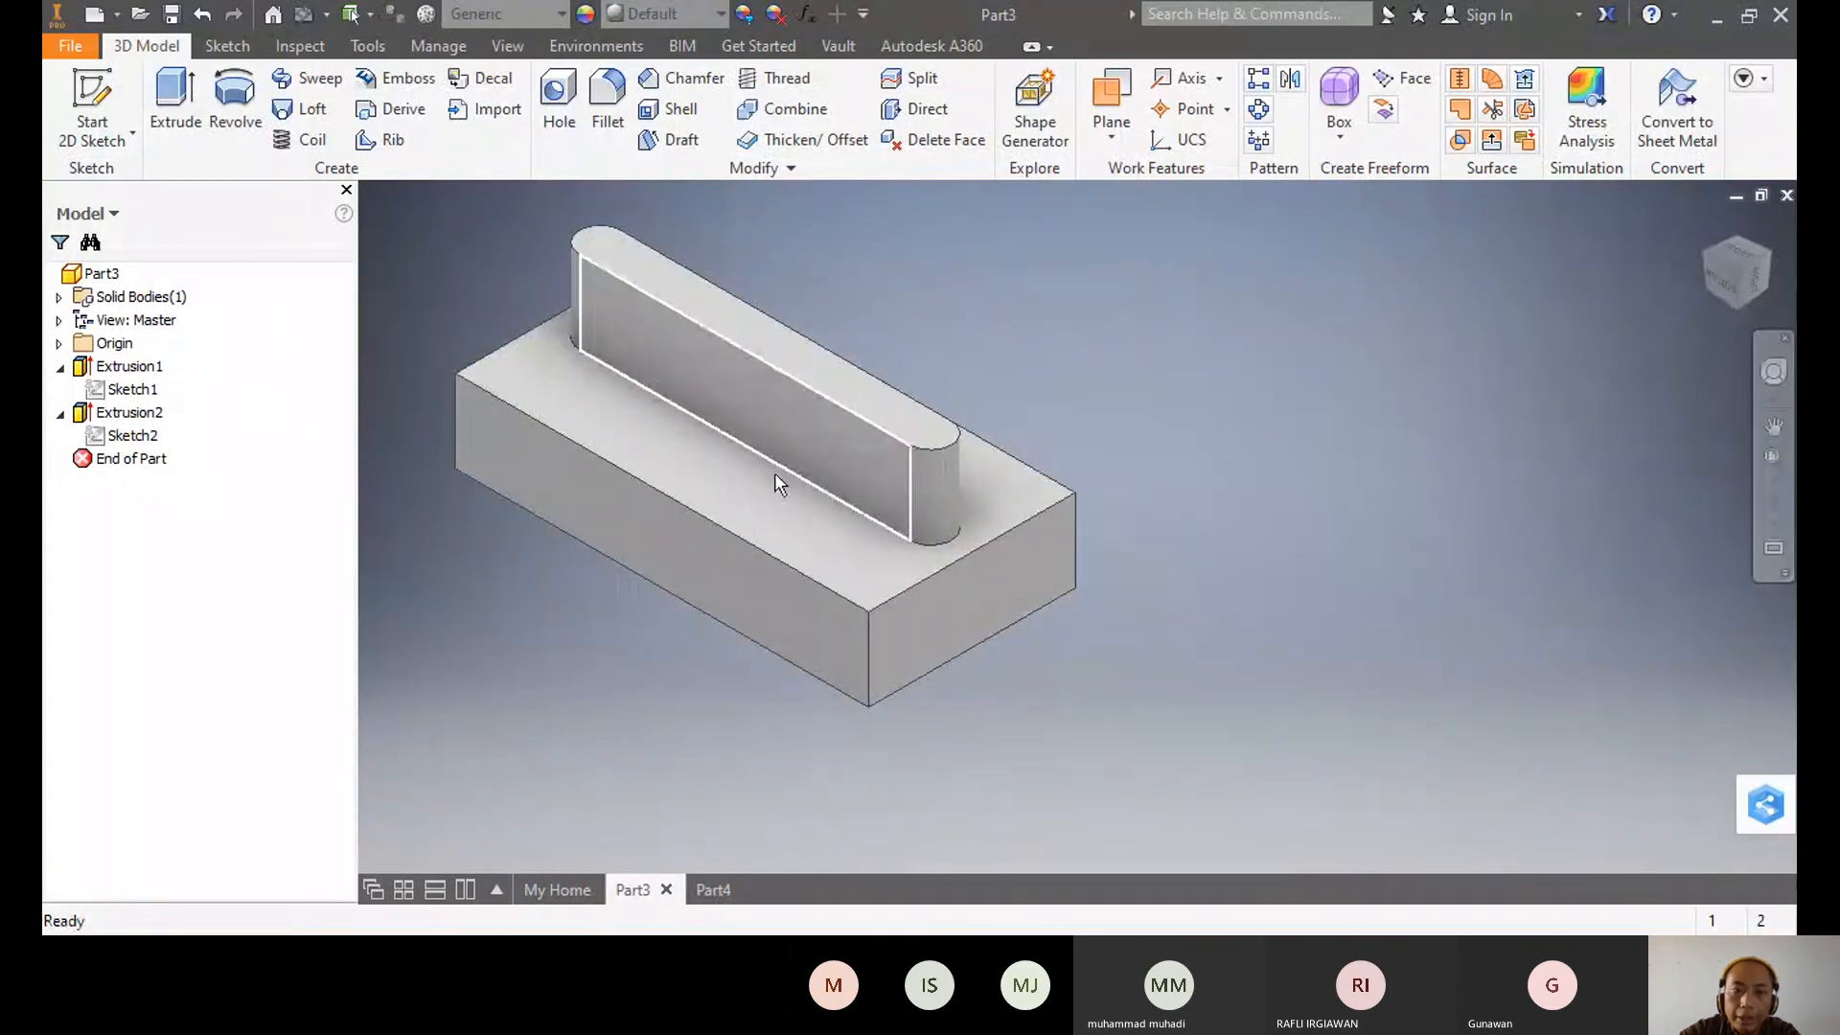
middle_drag(718, 485, 674, 483)
drag(673, 483, 970, 511)
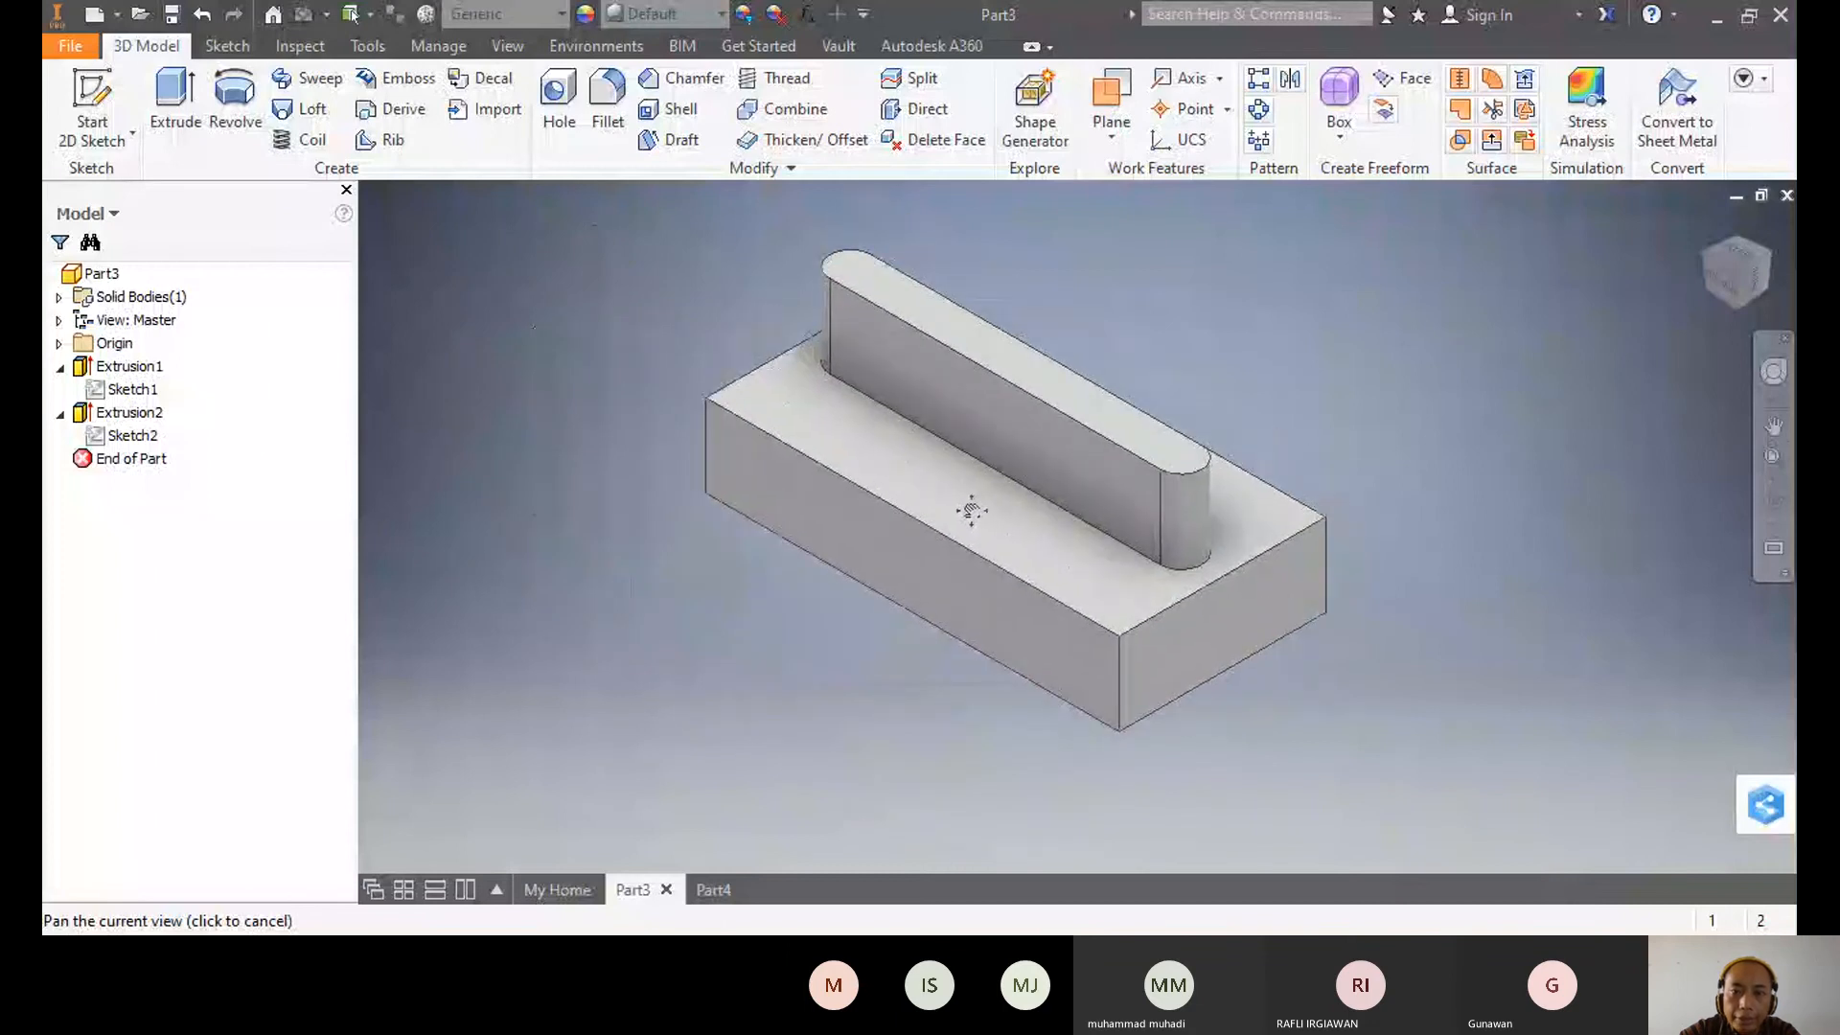
mouse_move(1013, 550)
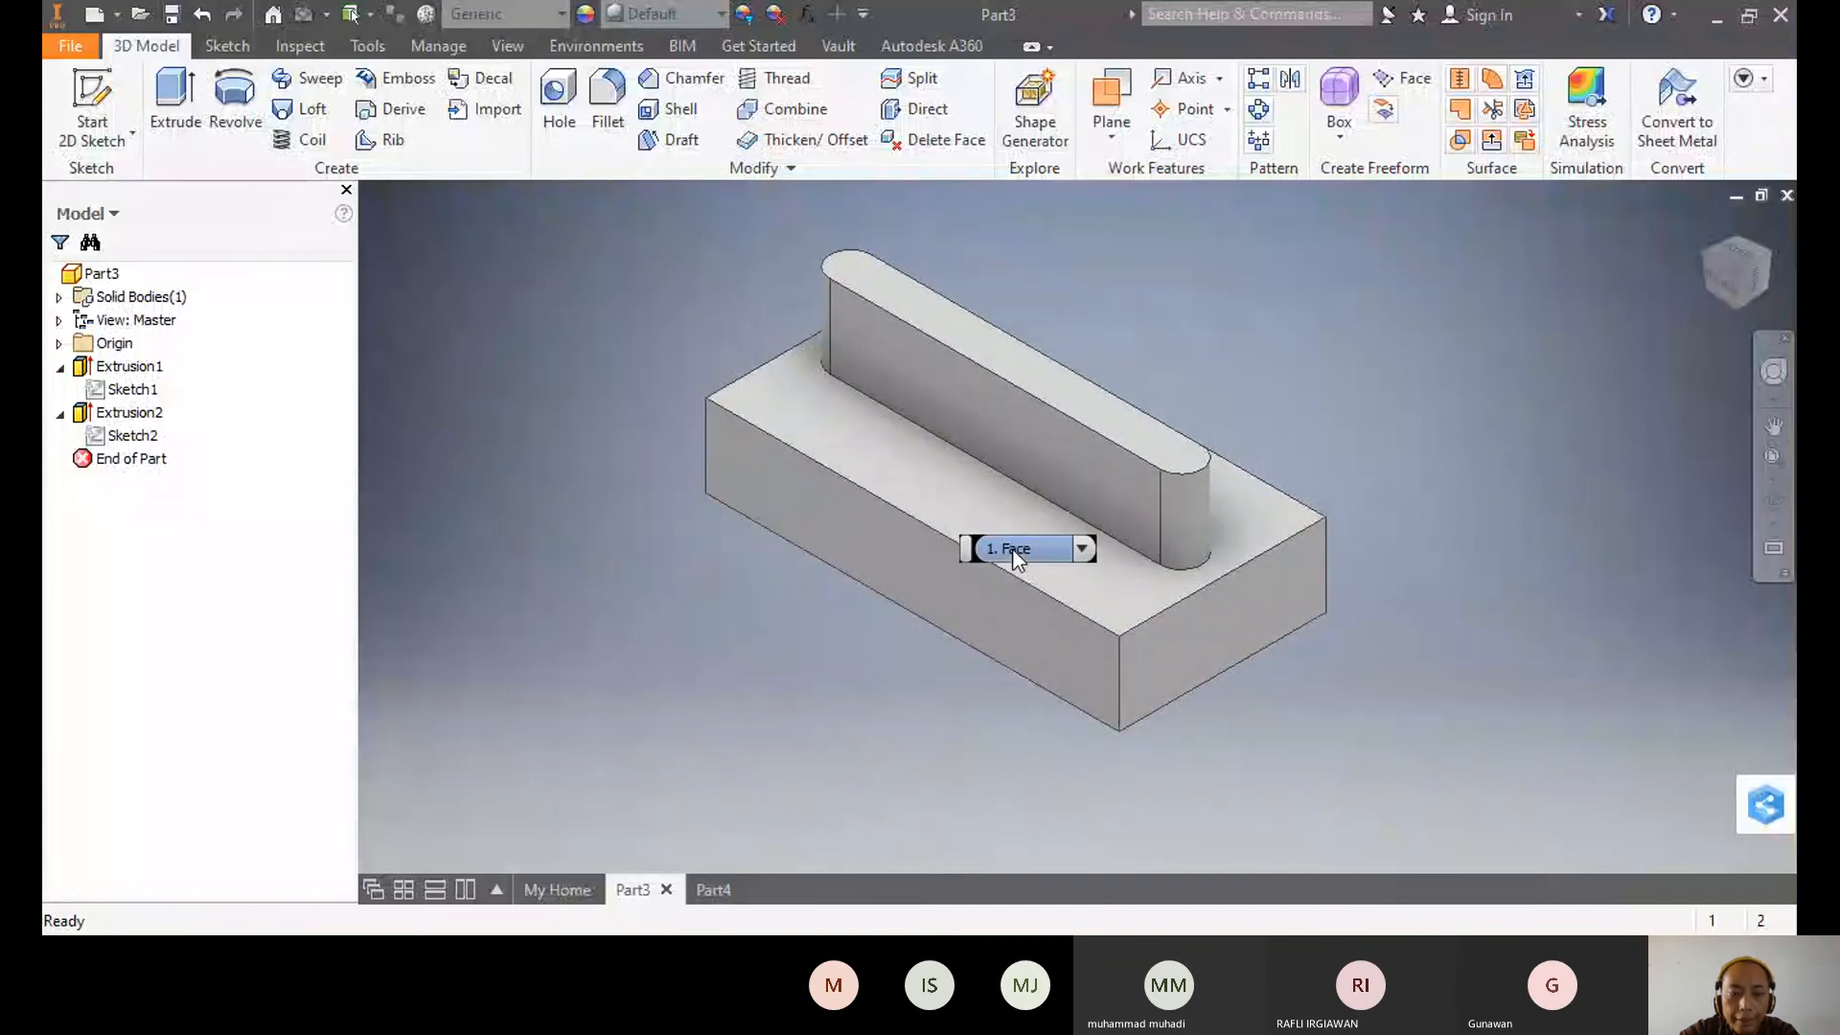
- Zoom far out from the part and back in to a close-up of the edge between the base block and slot boss
key(F3)
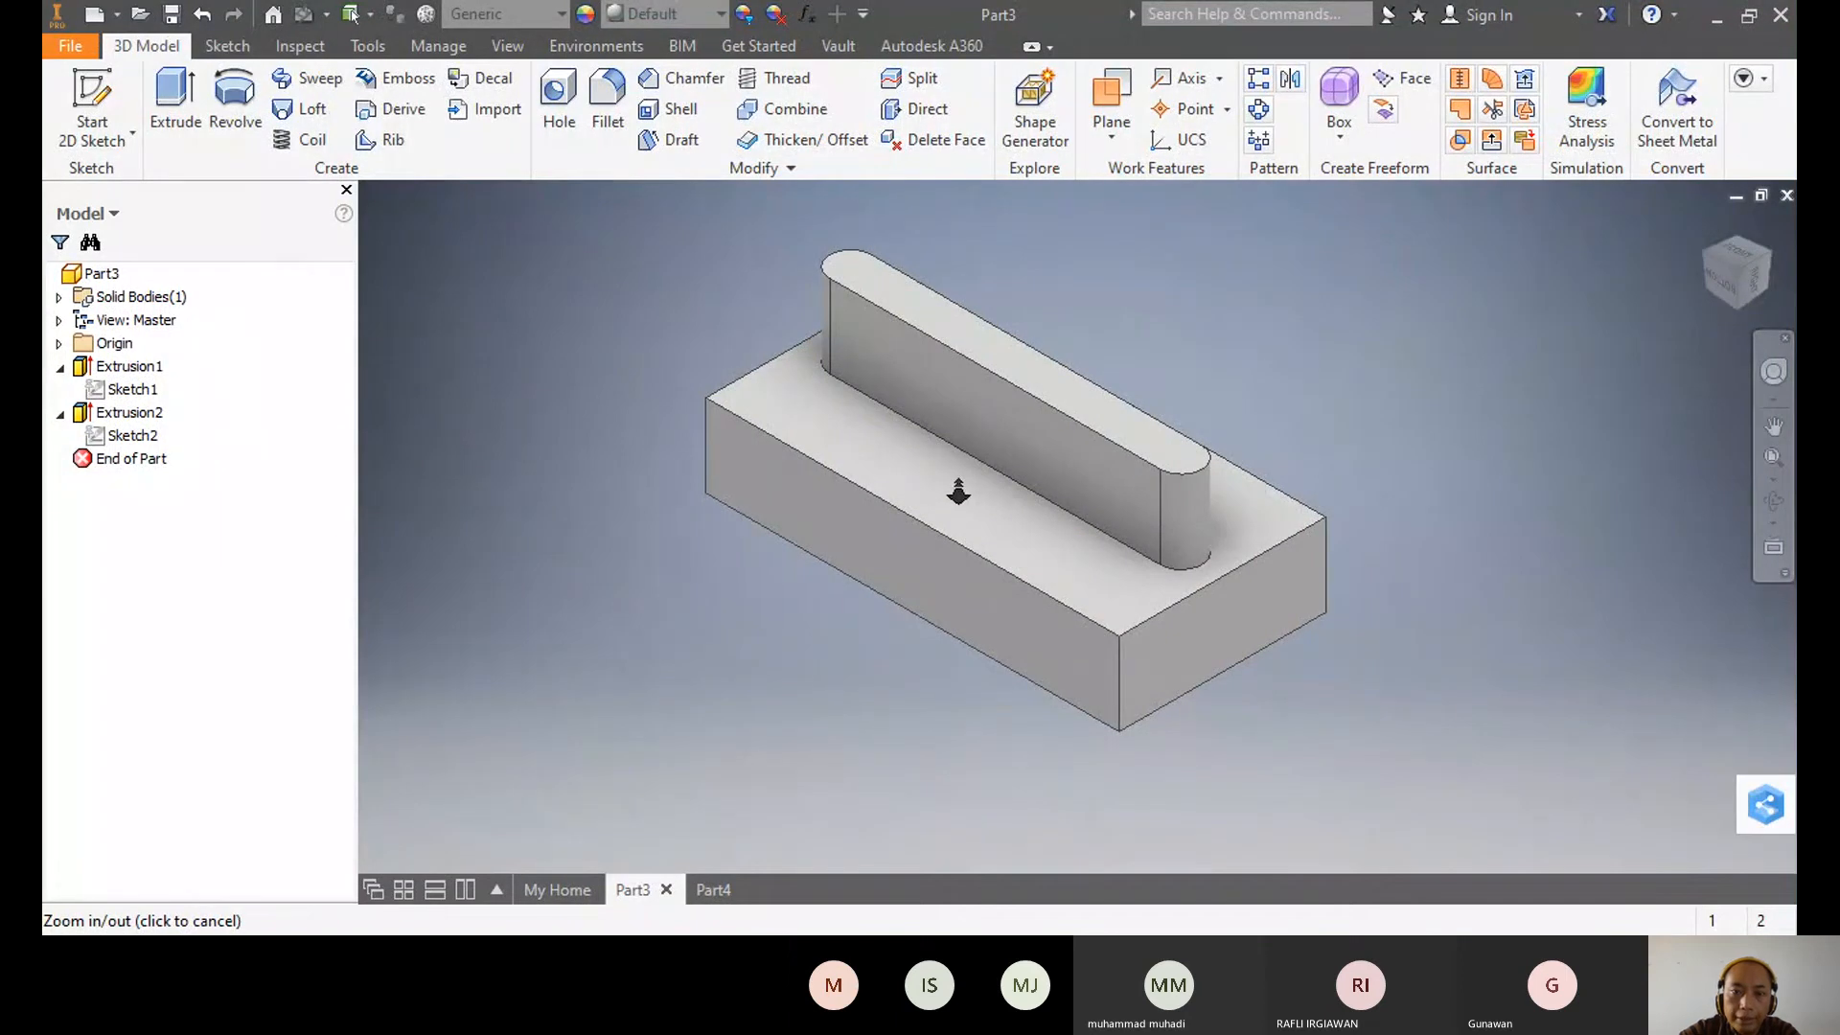
drag(958, 493, 984, 285)
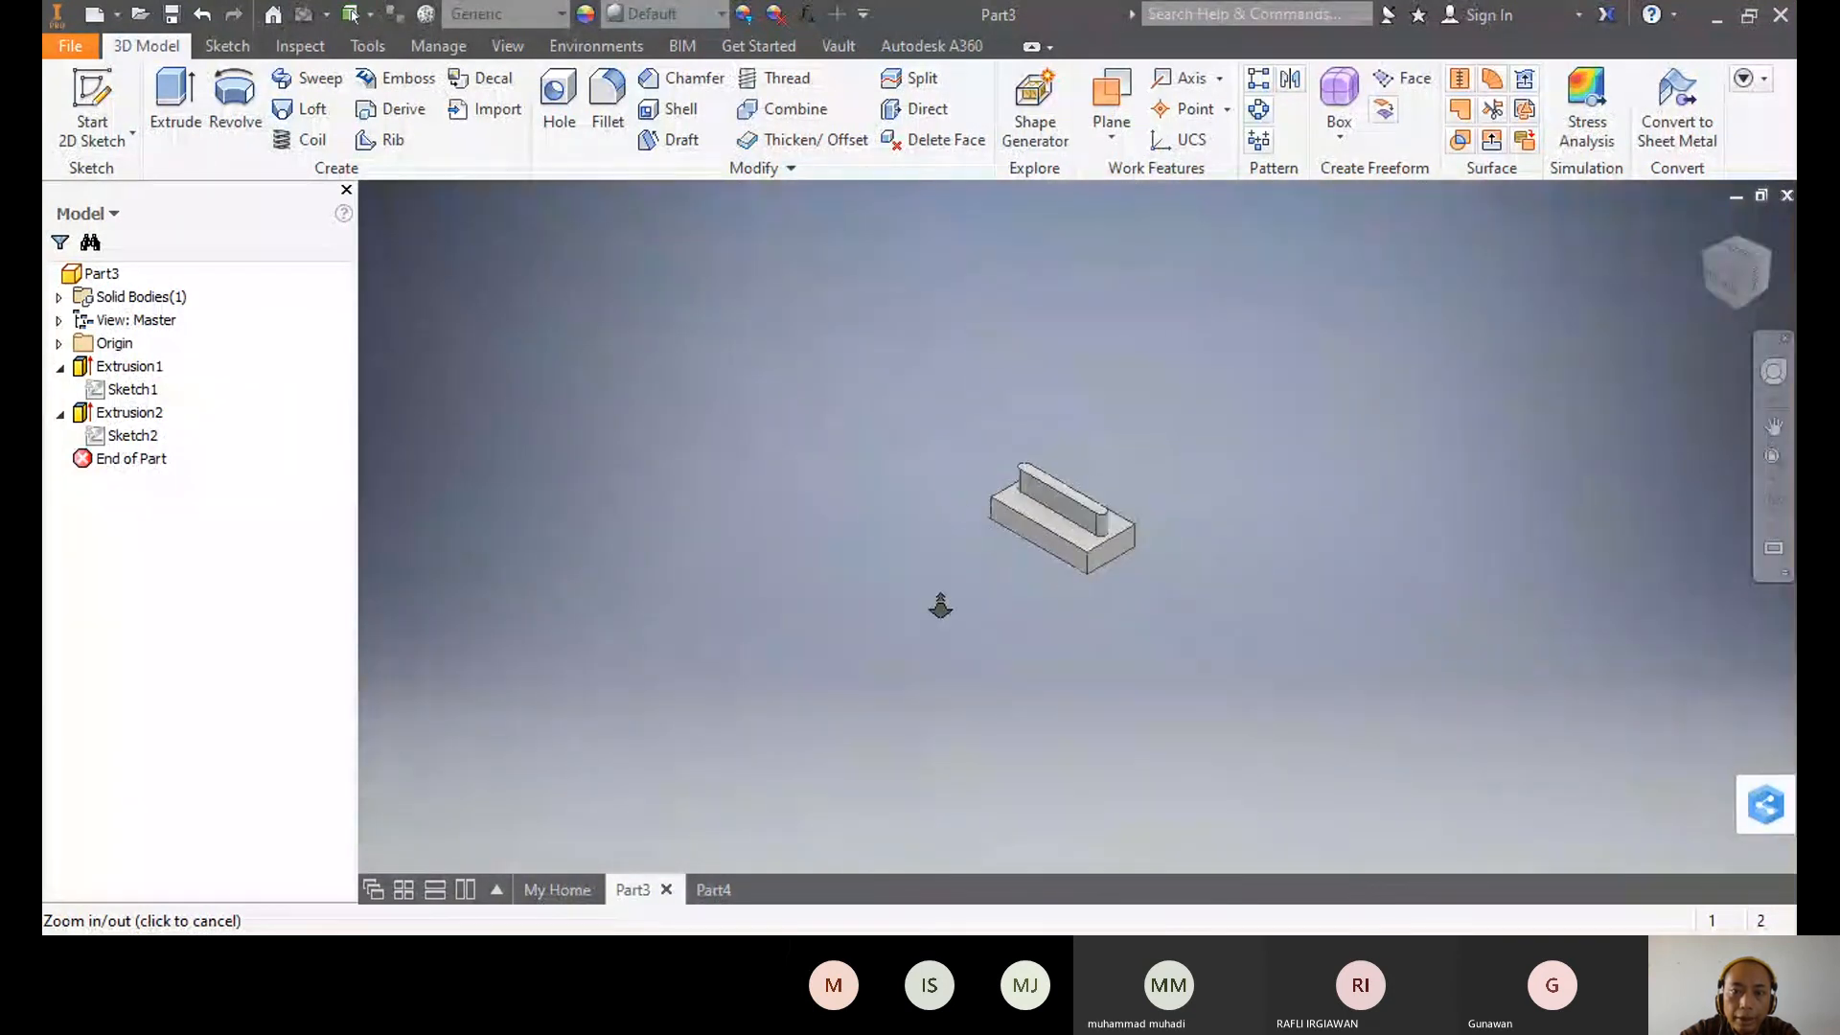
mouse_move(941, 604)
mouse_down()
mouse_move(976, 437)
mouse_move(981, 456)
mouse_up()
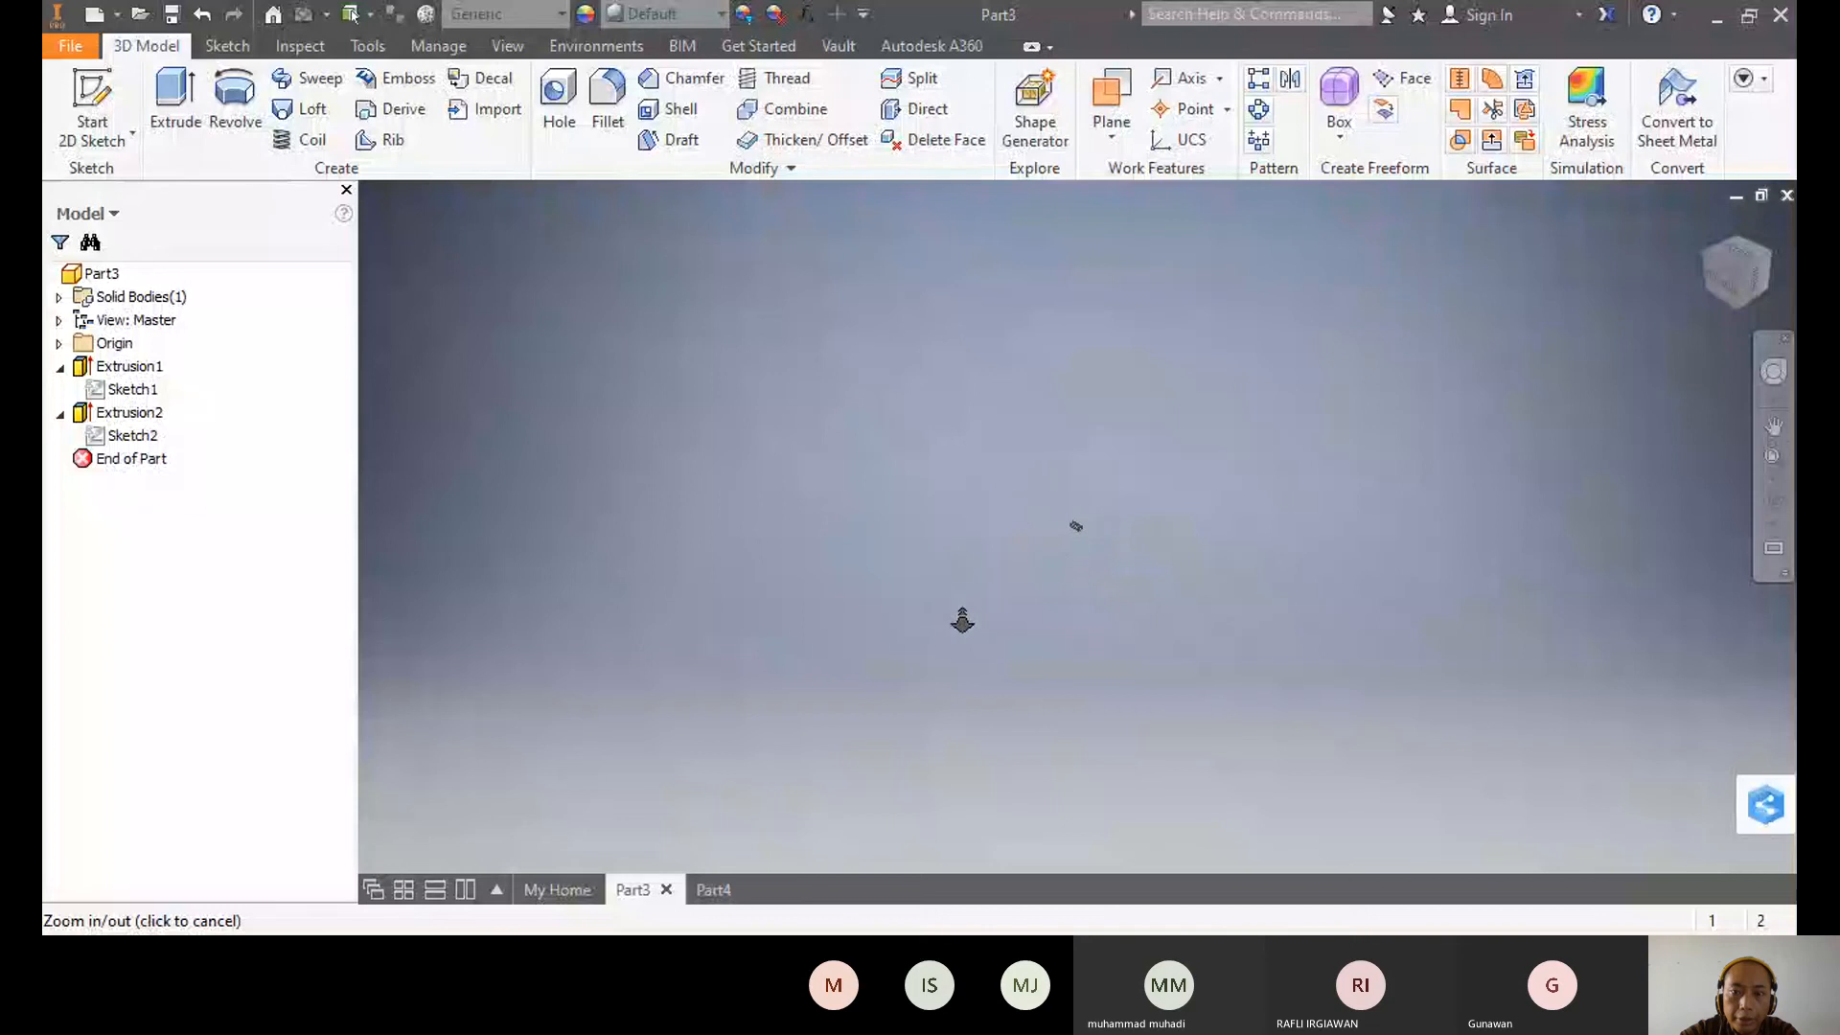
mouse_move(961, 616)
mouse_down()
mouse_move(1005, 437)
mouse_move(1003, 480)
mouse_up()
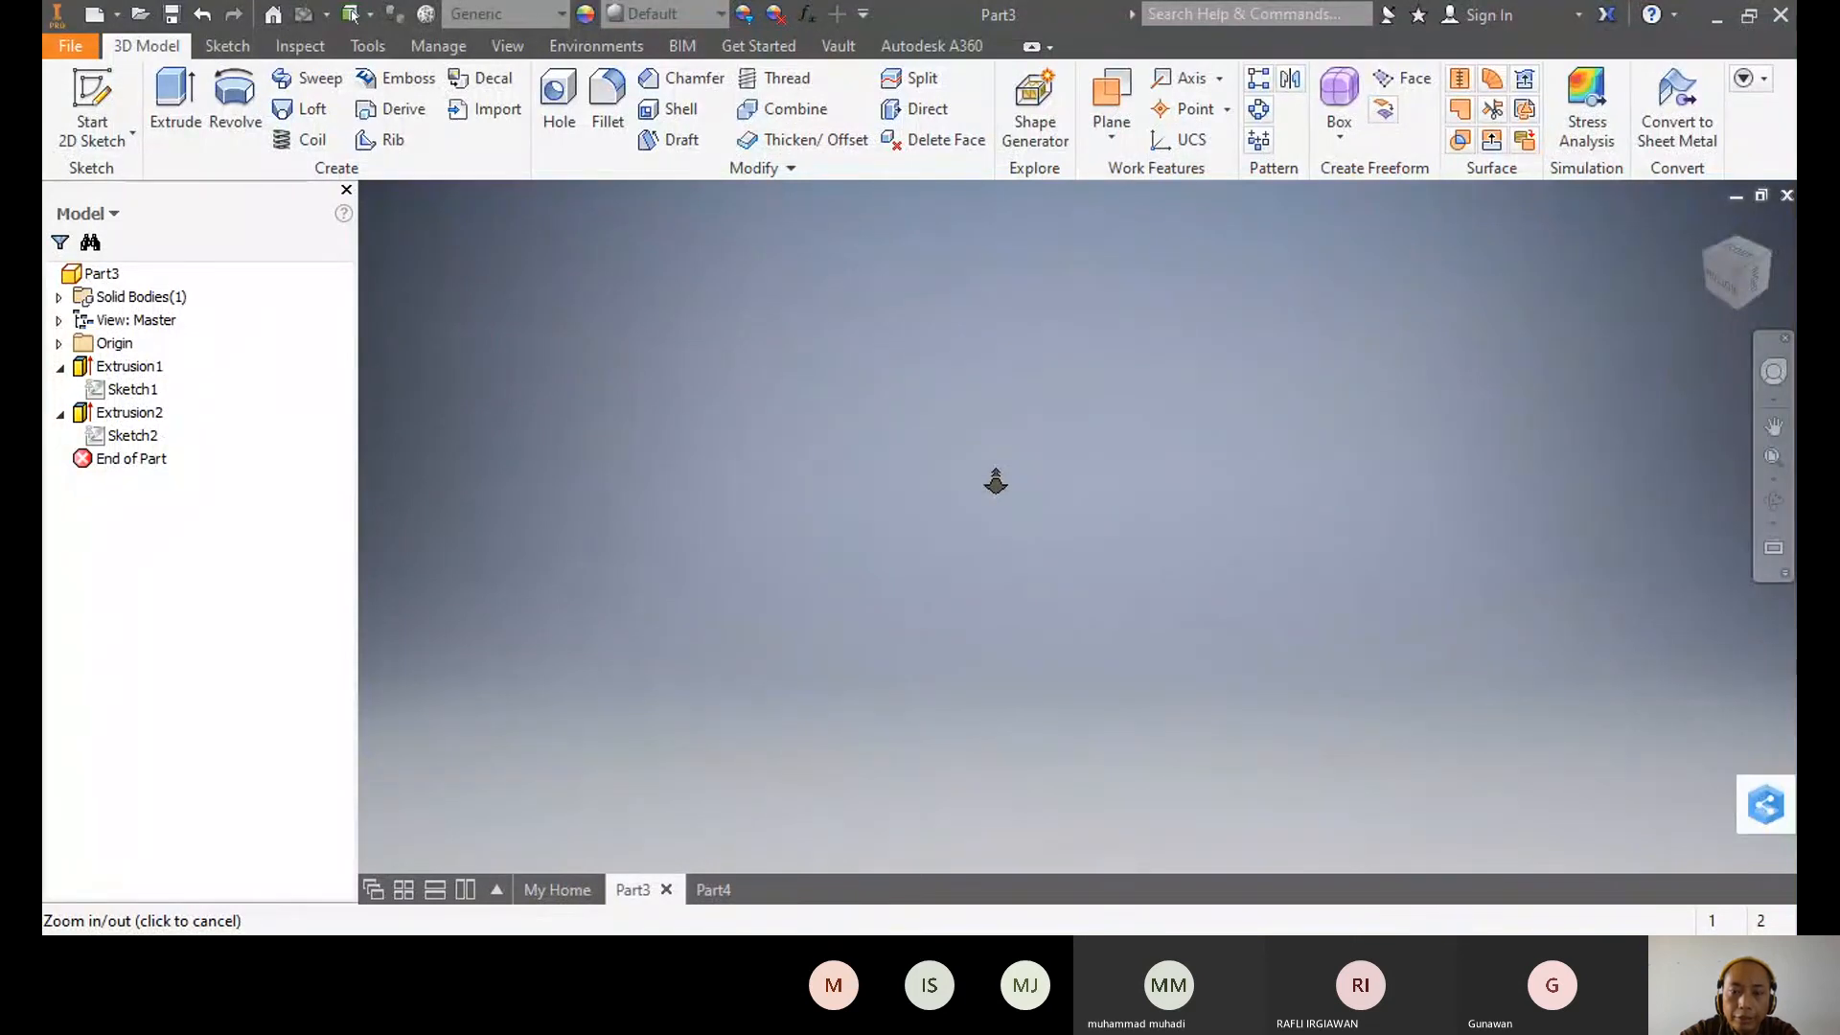
drag(1002, 412, 982, 647)
drag(969, 480, 958, 601)
mouse_move(950, 532)
mouse_down()
mouse_move(924, 678)
mouse_move(911, 582)
mouse_move(961, 735)
mouse_up()
mouse_move(974, 526)
mouse_down()
mouse_move(982, 633)
mouse_move(1015, 394)
mouse_up()
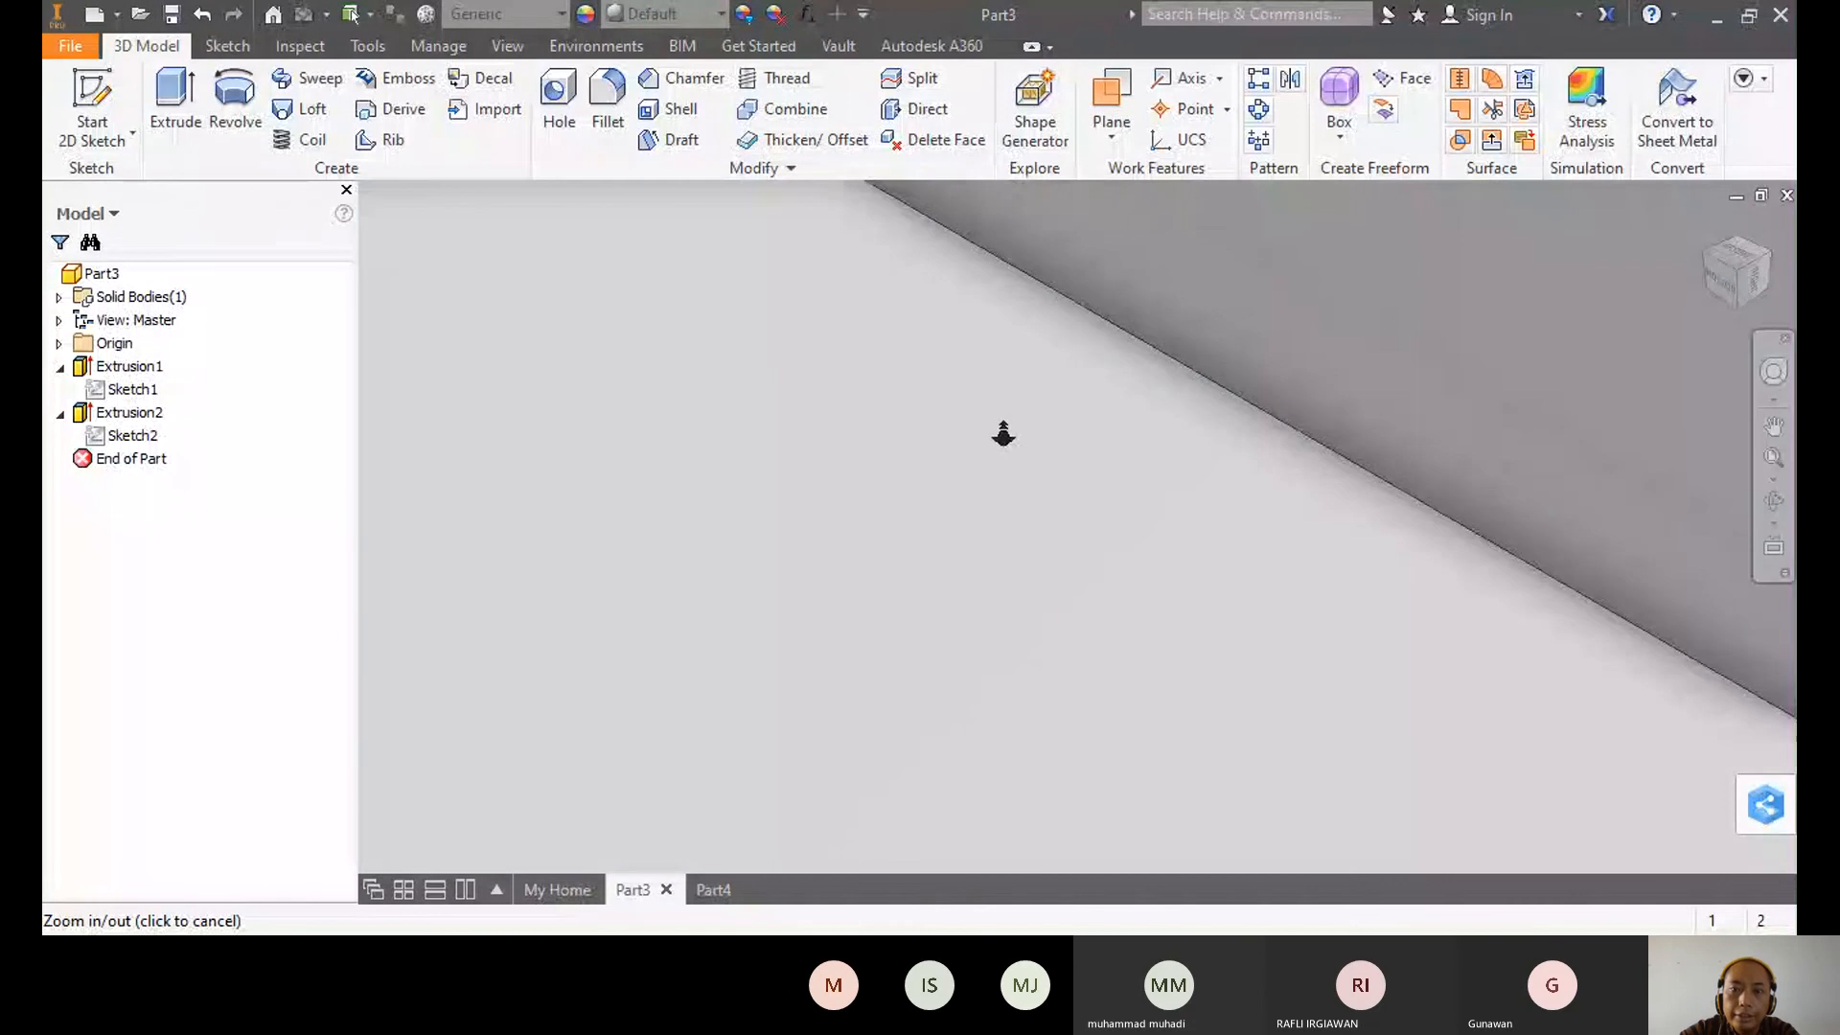
- Zoom back out from the edge close-up to show the whole part, and leave zooming
drag(978, 503, 977, 440)
drag(978, 565, 990, 389)
drag(956, 515, 979, 479)
key(Escape)
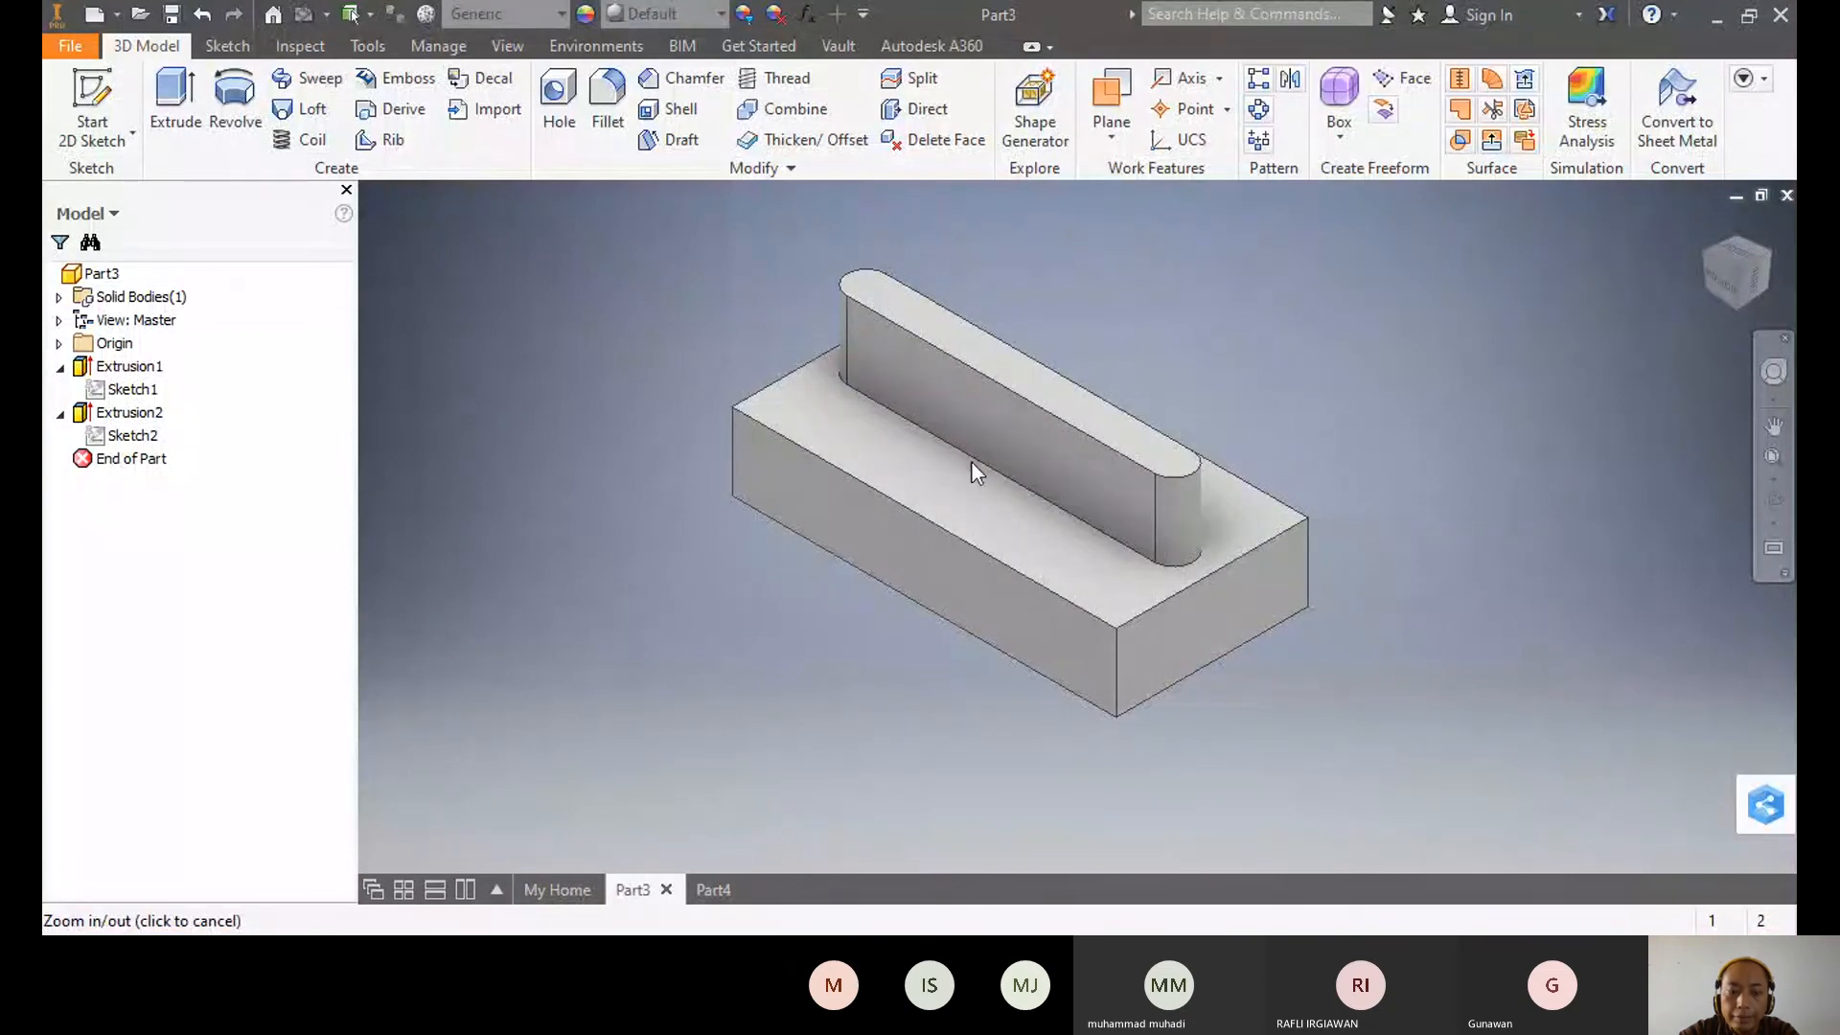
- Orbit the part freely to a steeply tilted view, rotate it back toward its top, and restore the isometric home view
key(F4)
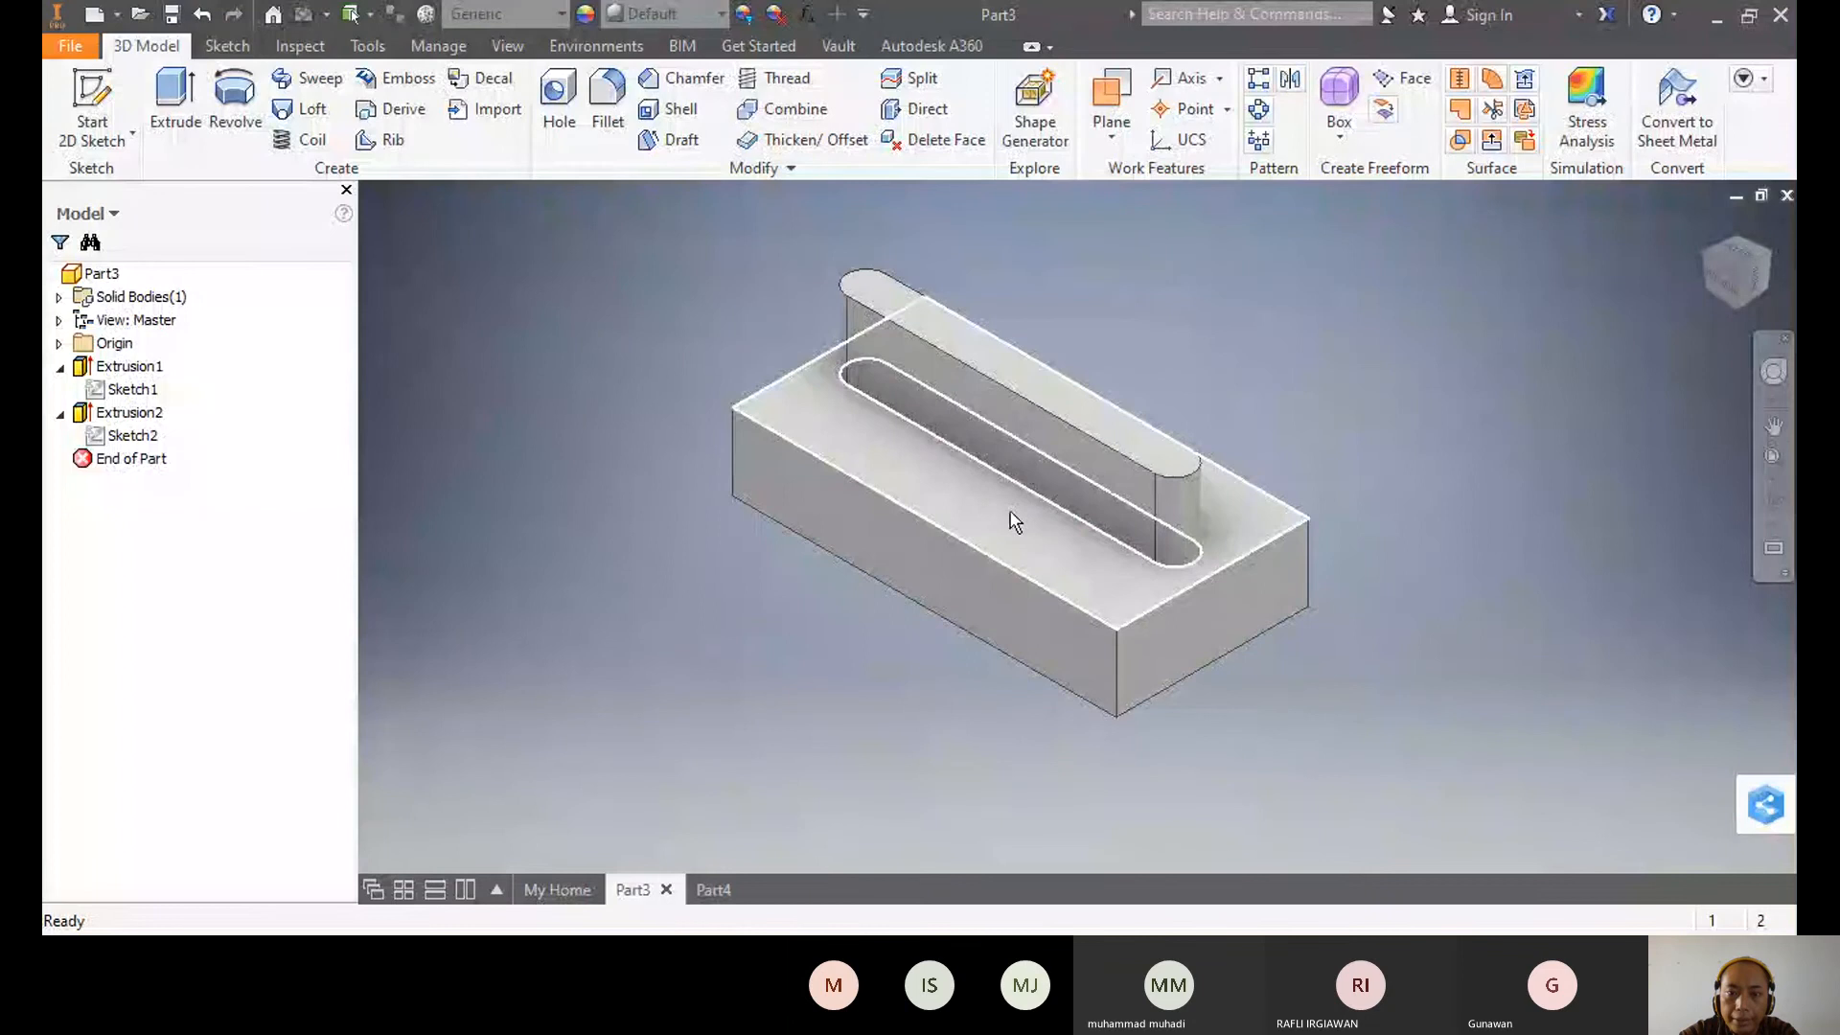
key(F4)
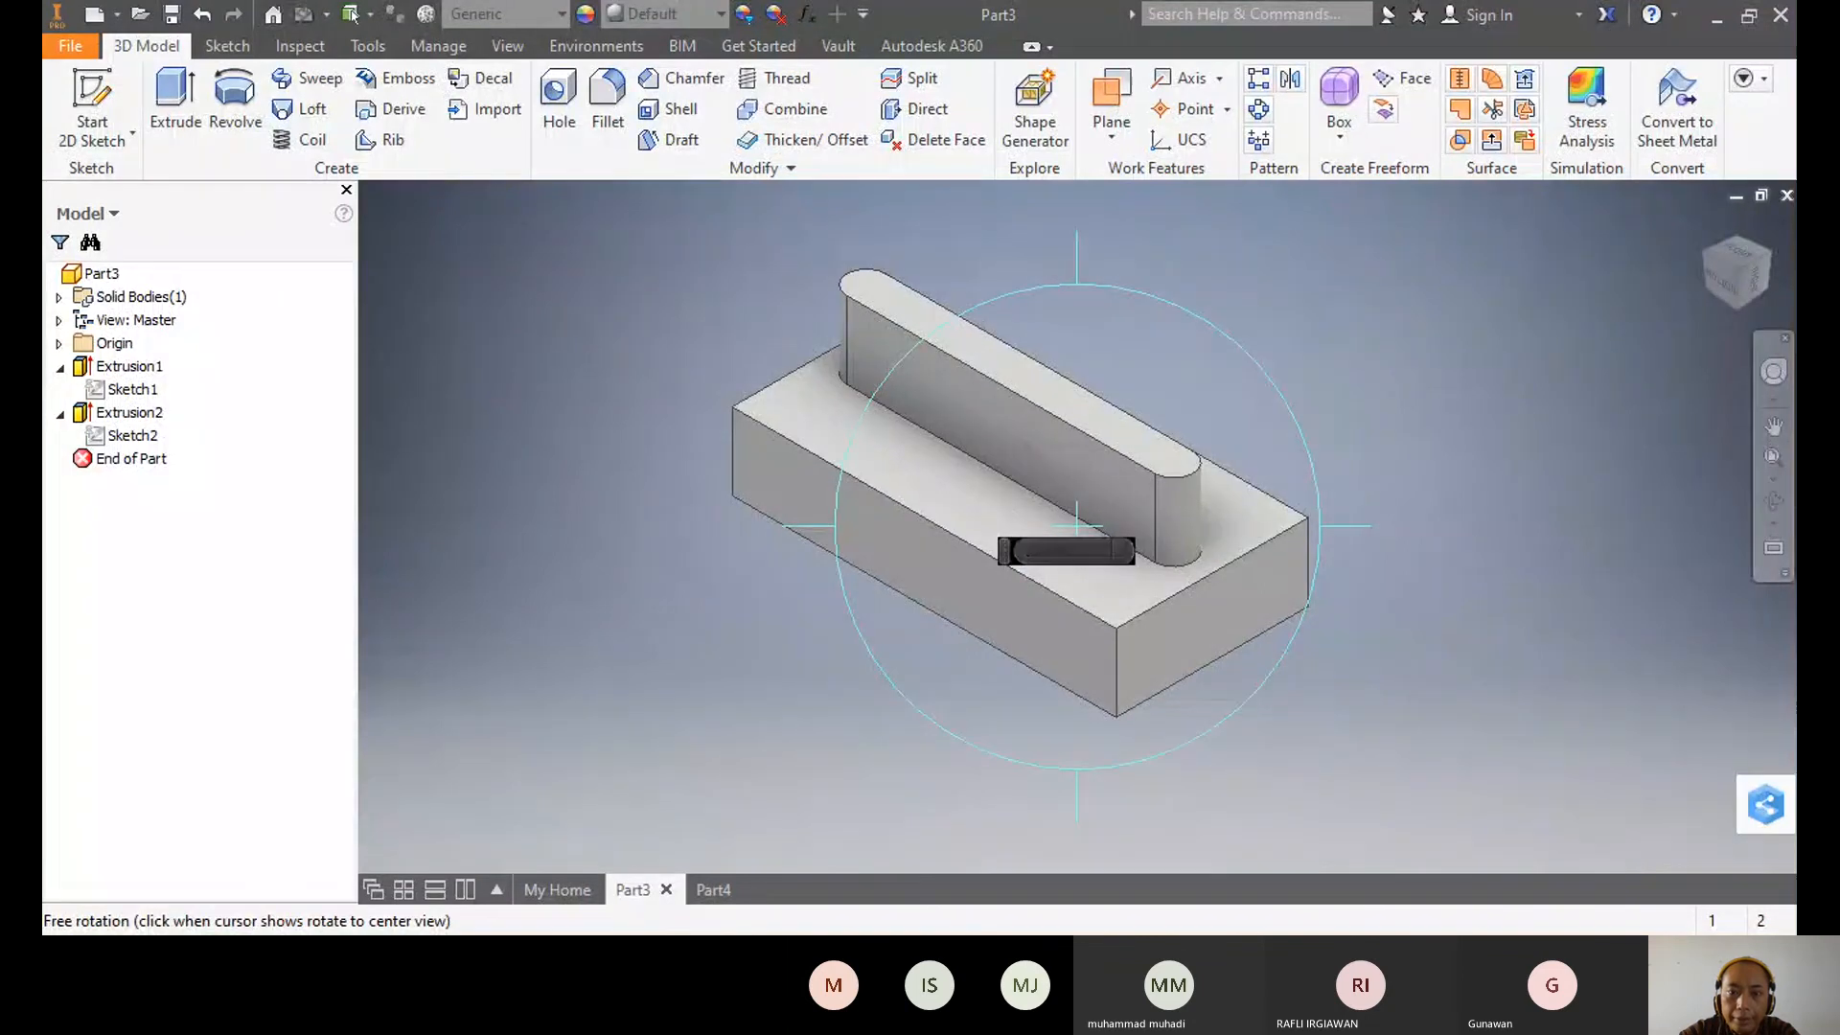
drag(1076, 525, 962, 500)
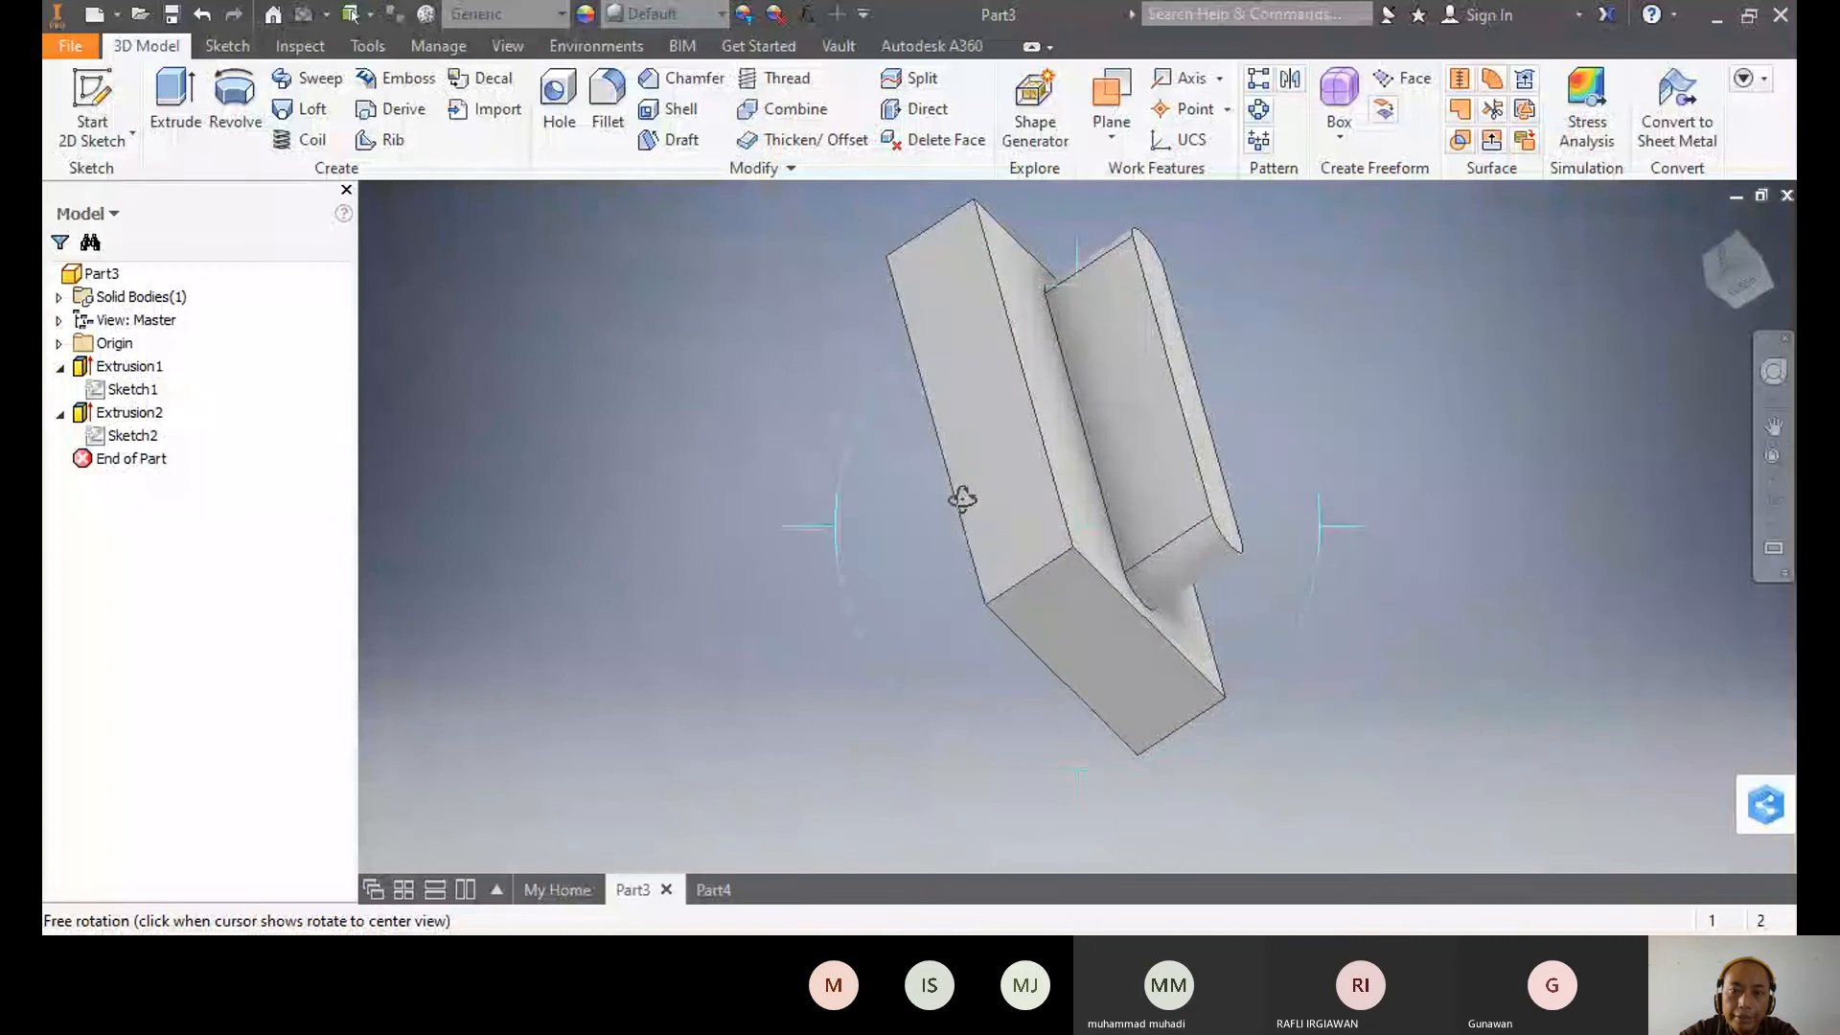
key(Escape)
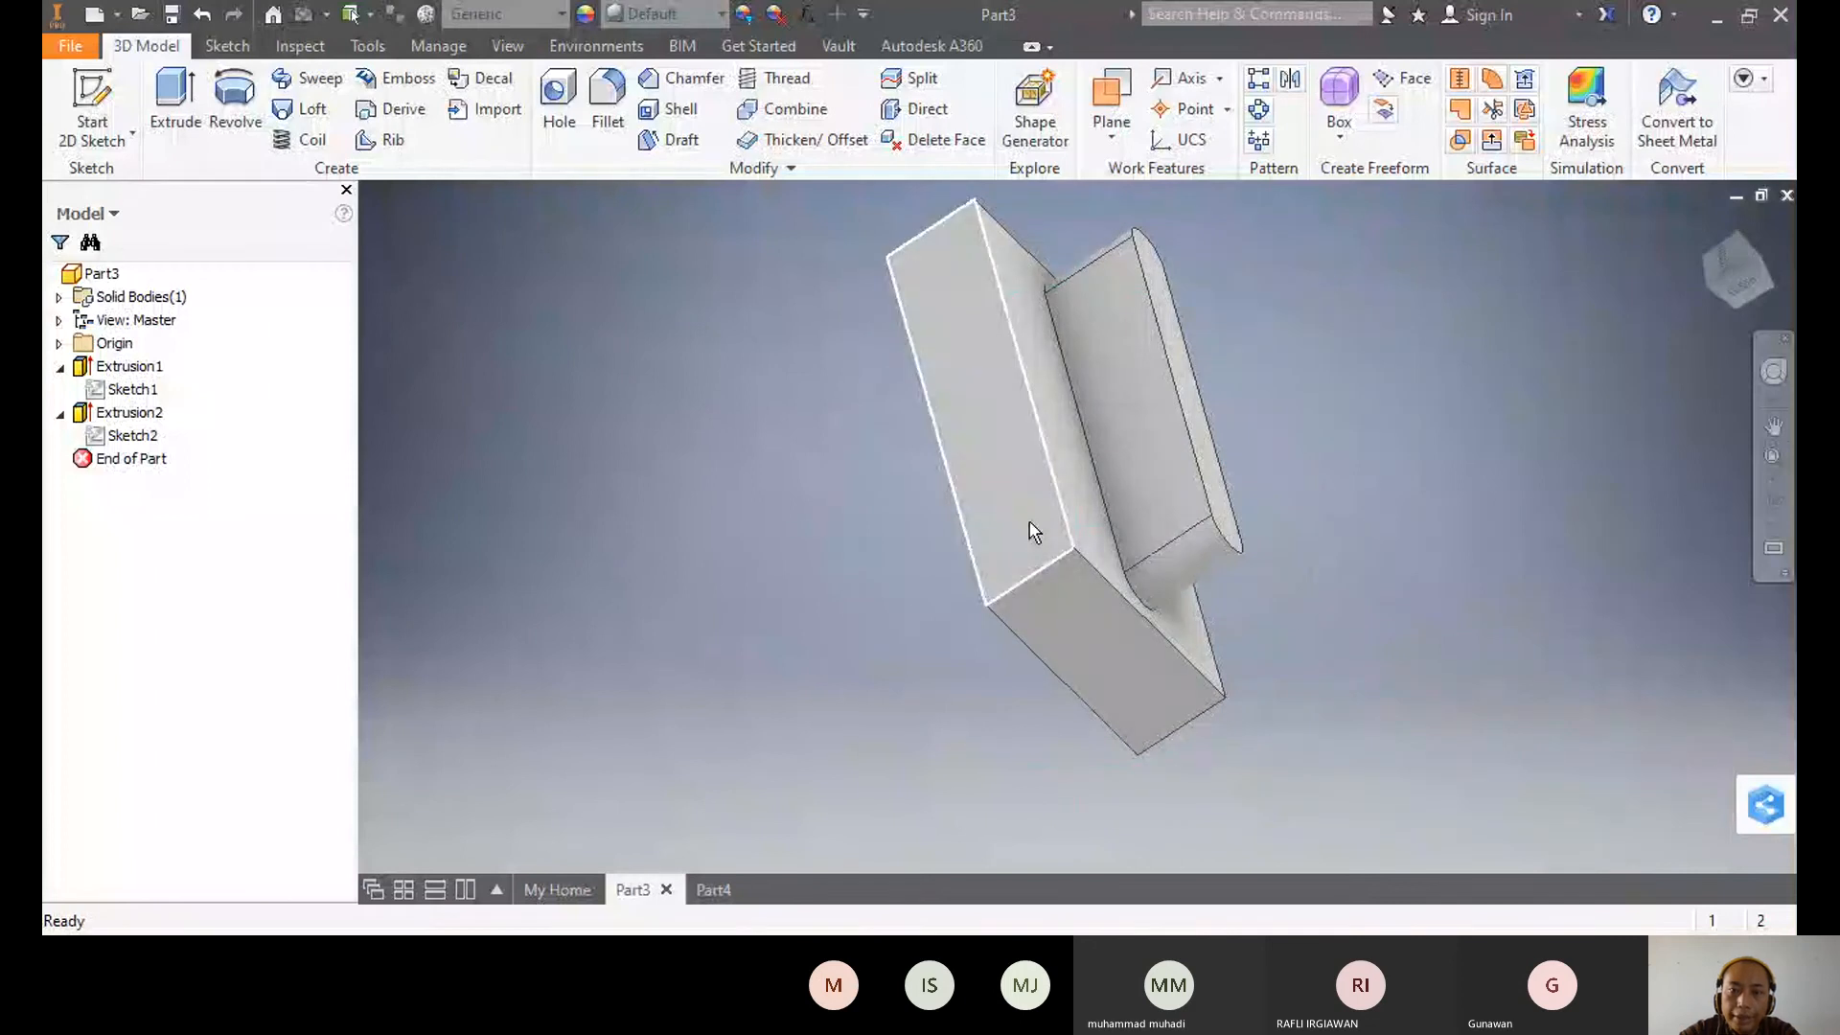
shift+middle_drag(1035, 533, 1396, 565)
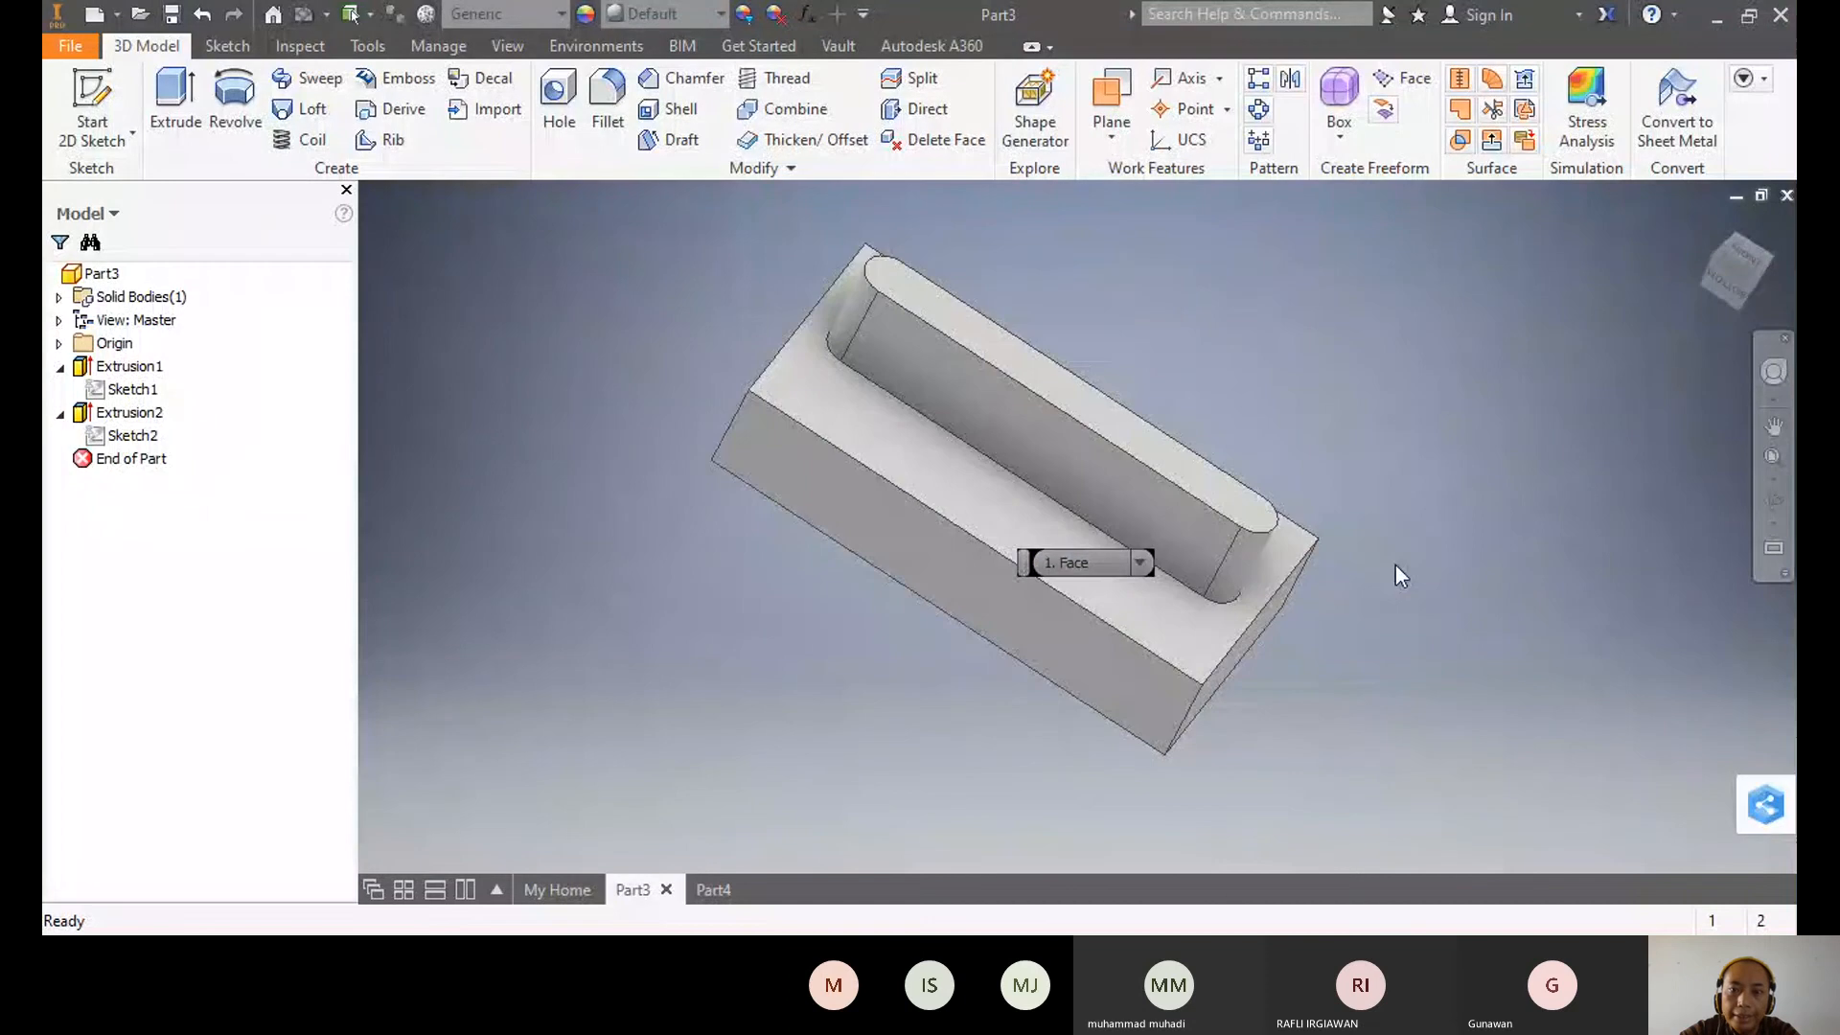
key(F6)
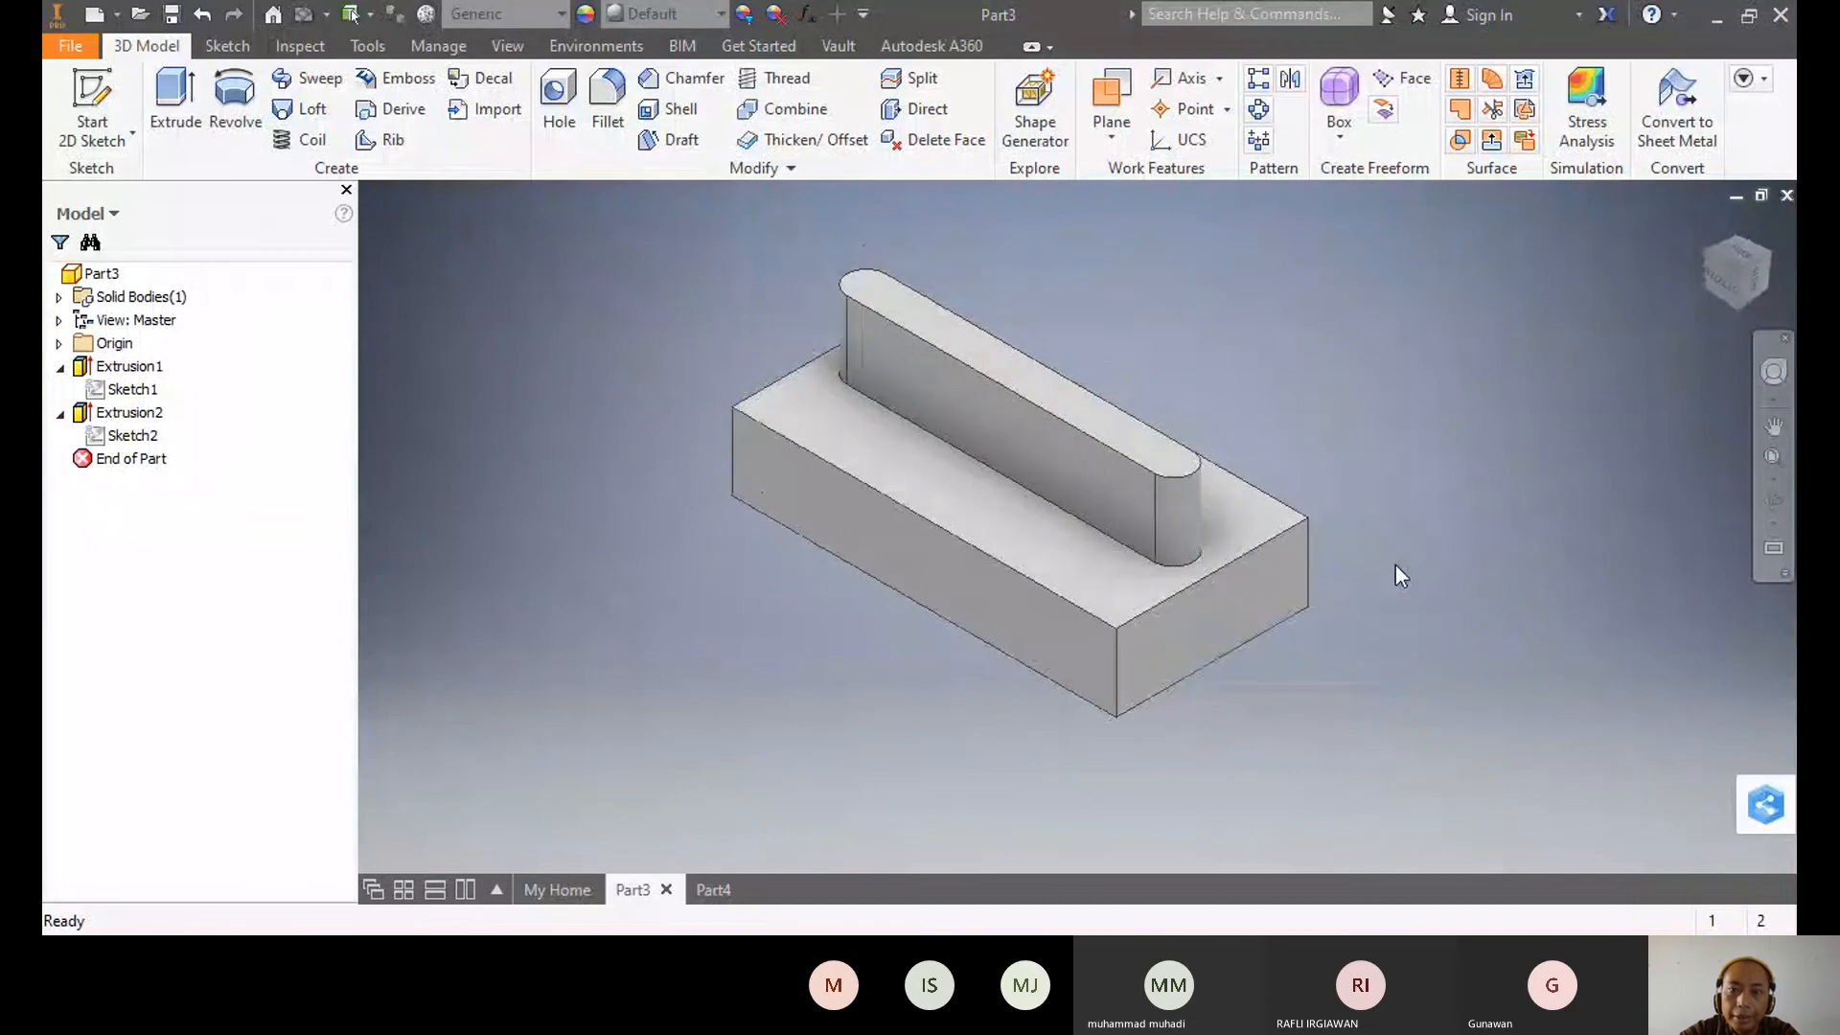
- Enlarge the part slightly, orbit it to view the base block's underside, and return it to the isometric home view
scroll(1395, 565, down, 2)
click(1782, 500)
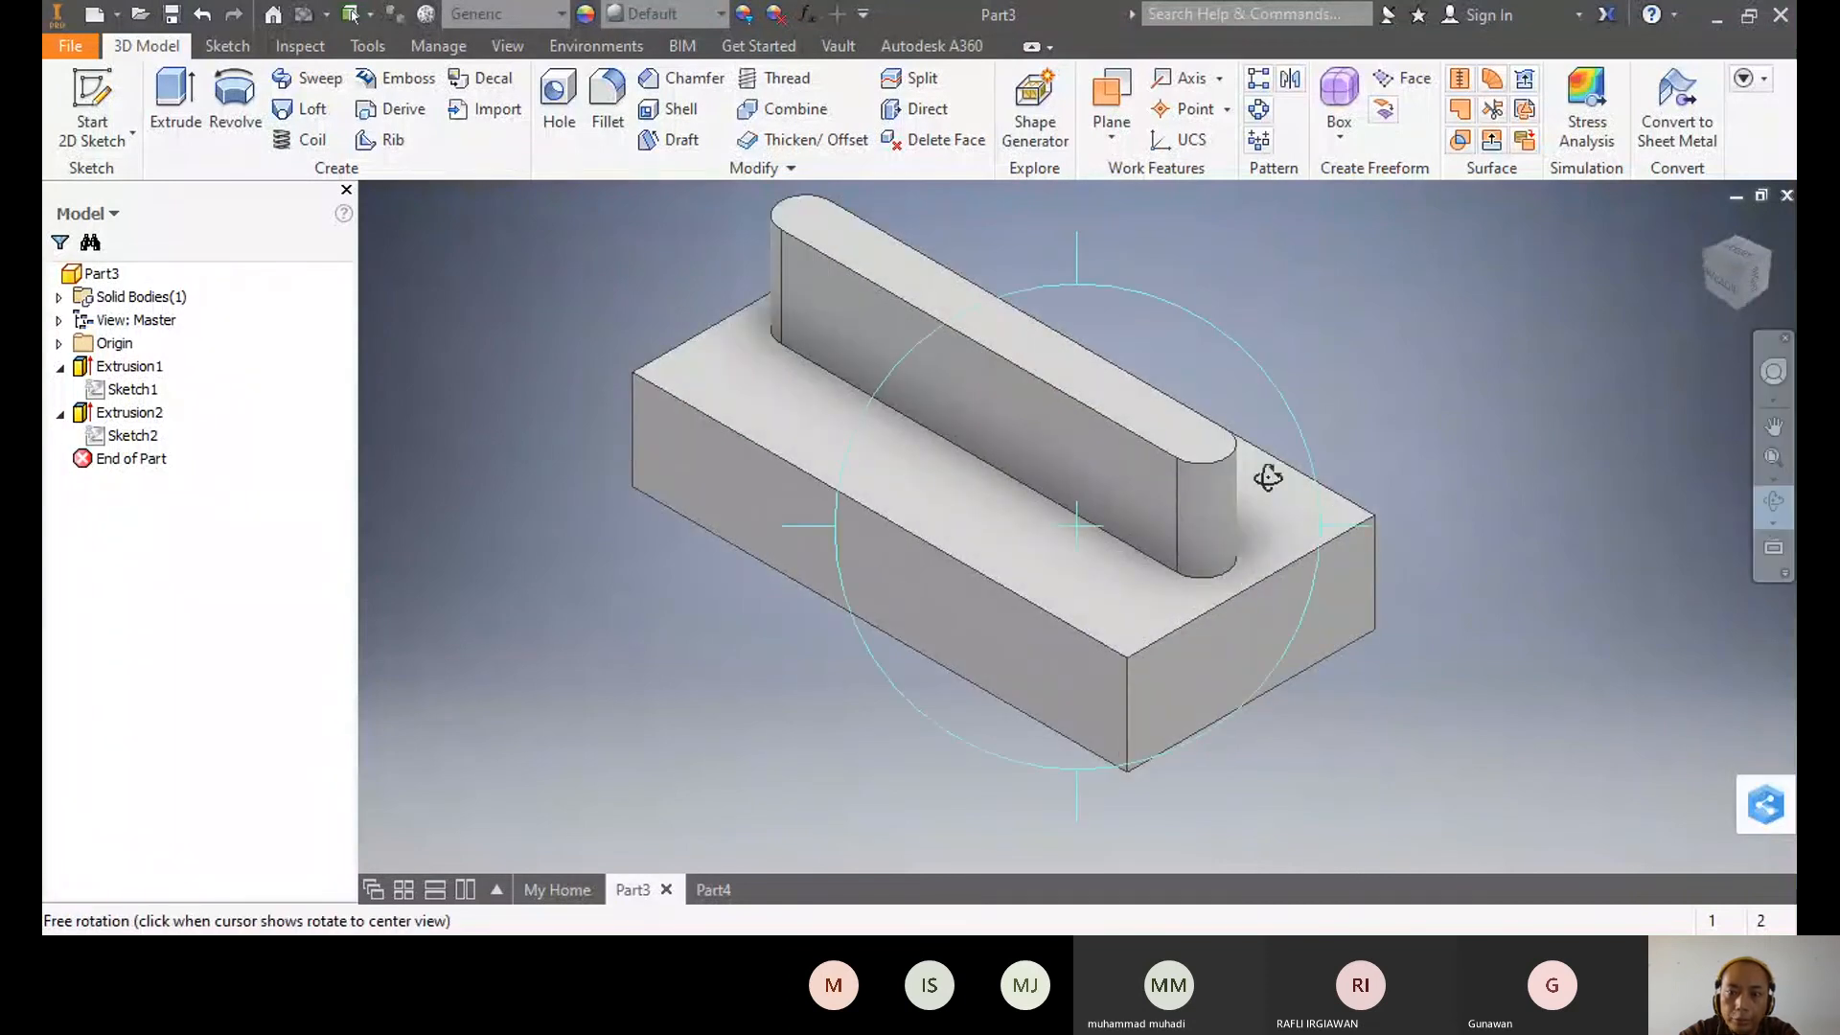
drag(1261, 476, 1125, 590)
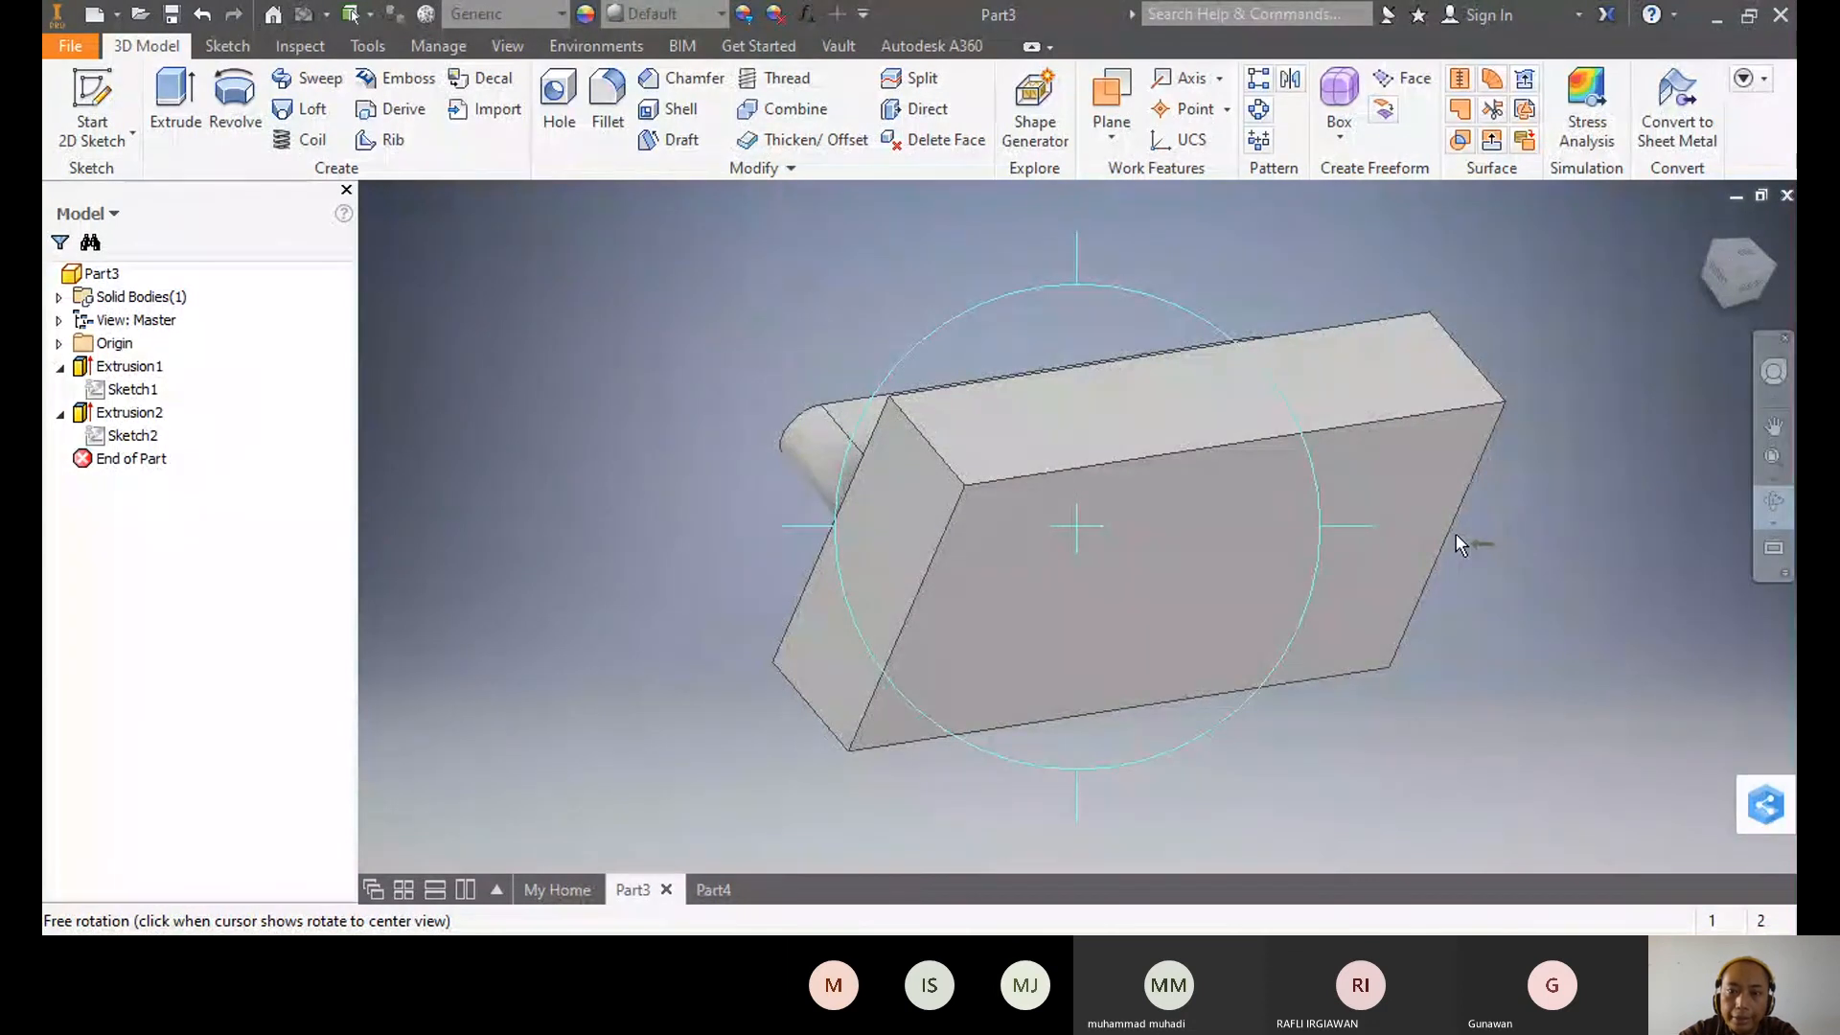
key(F6)
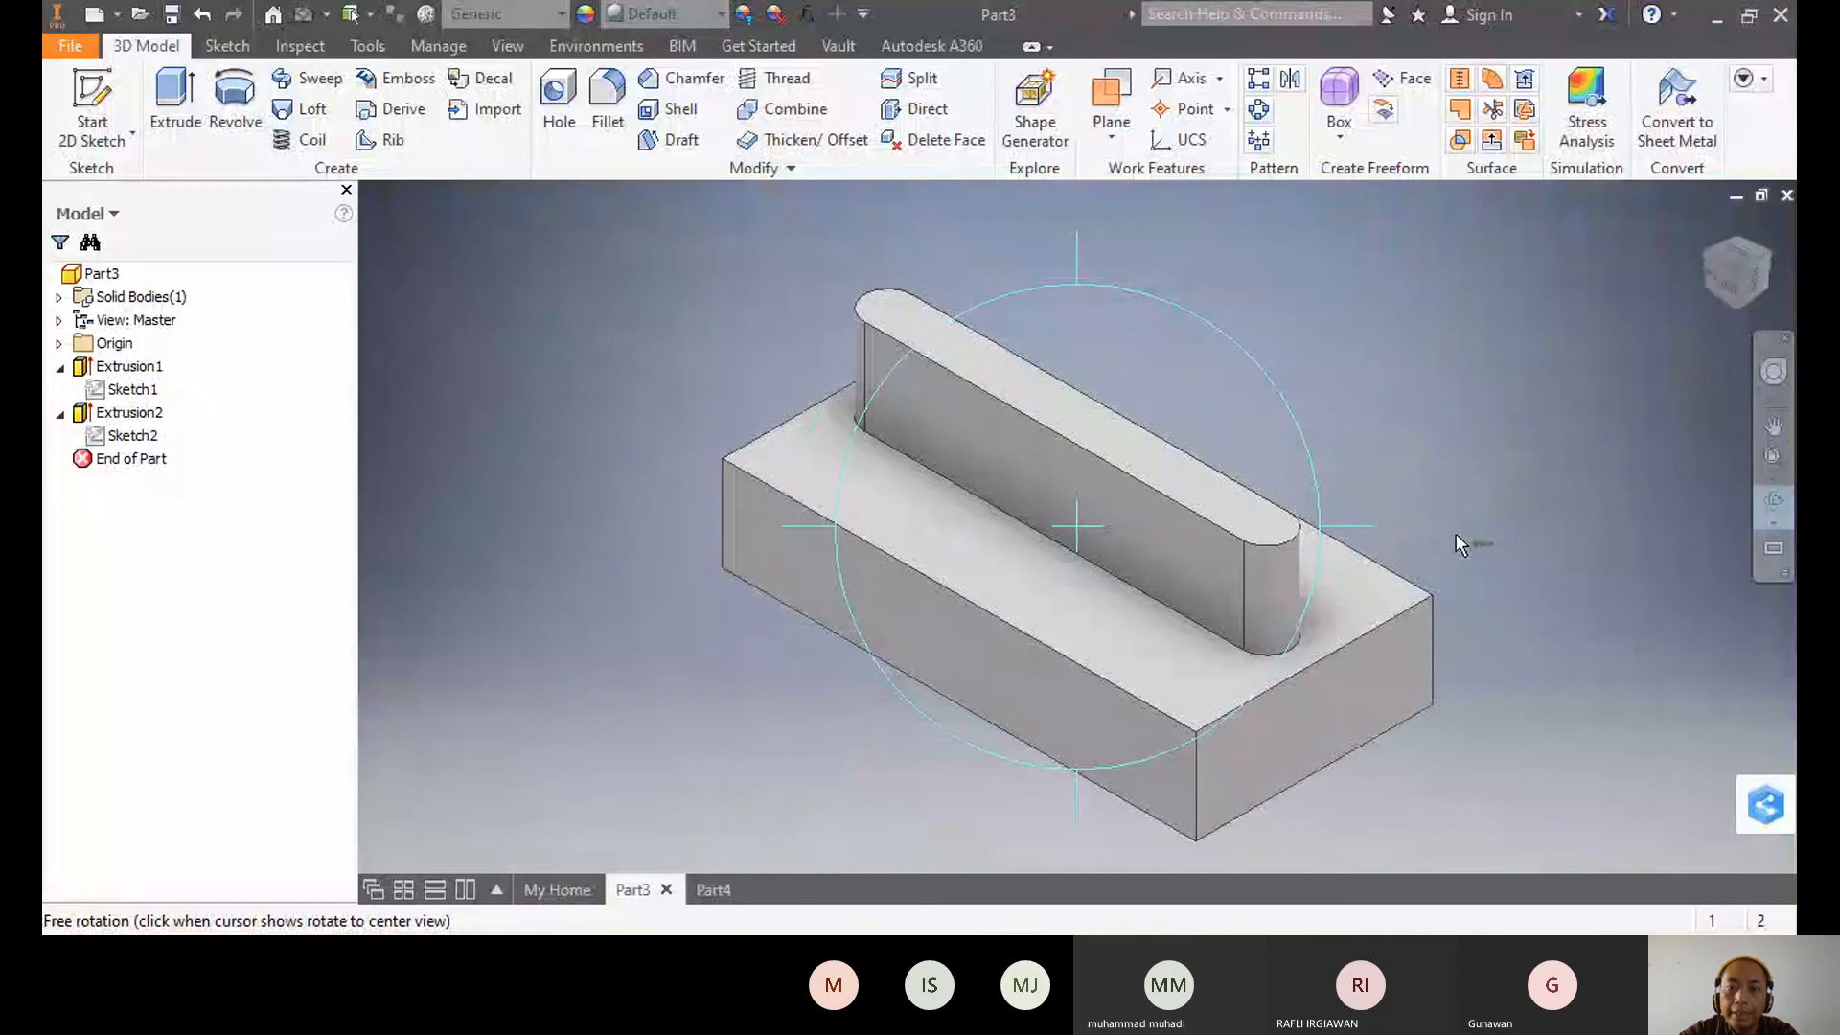
key(Escape)
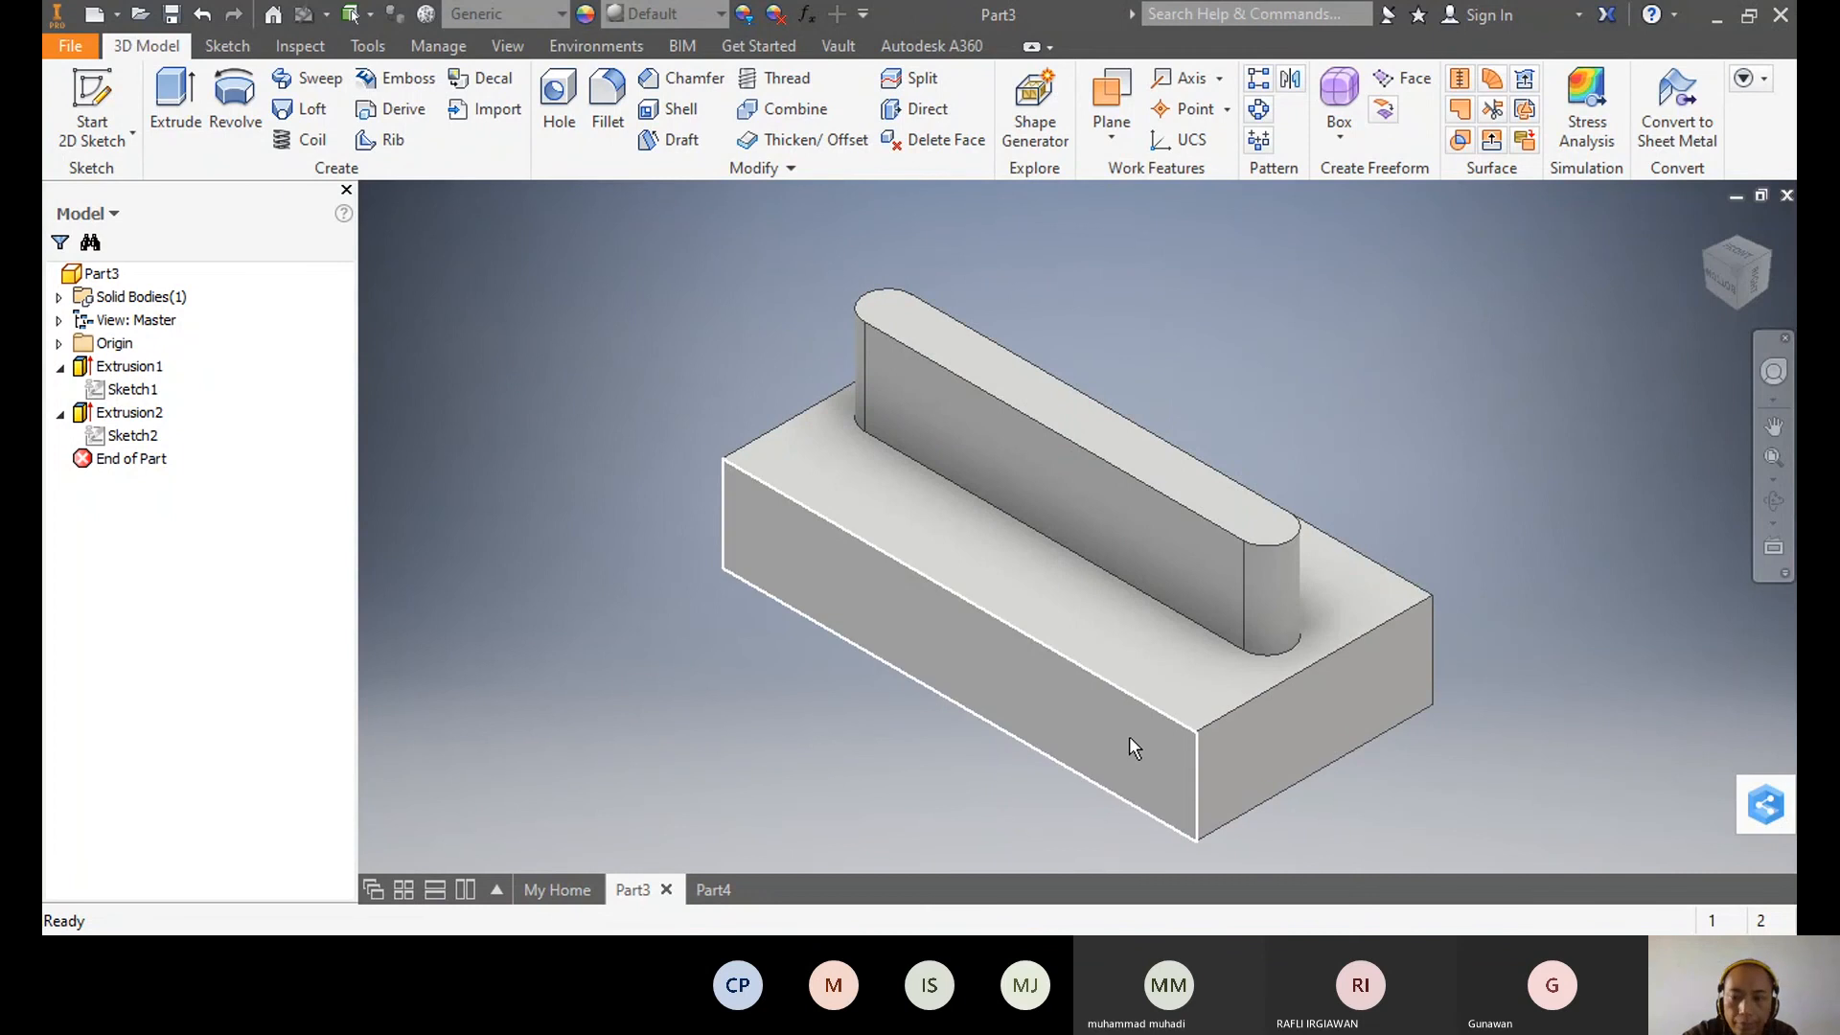
- Switch to the Excel assignment recap and review the attendance and grades on the TUGAS OFF ON XII TP6 sheet
mouse_move(1130, 738)
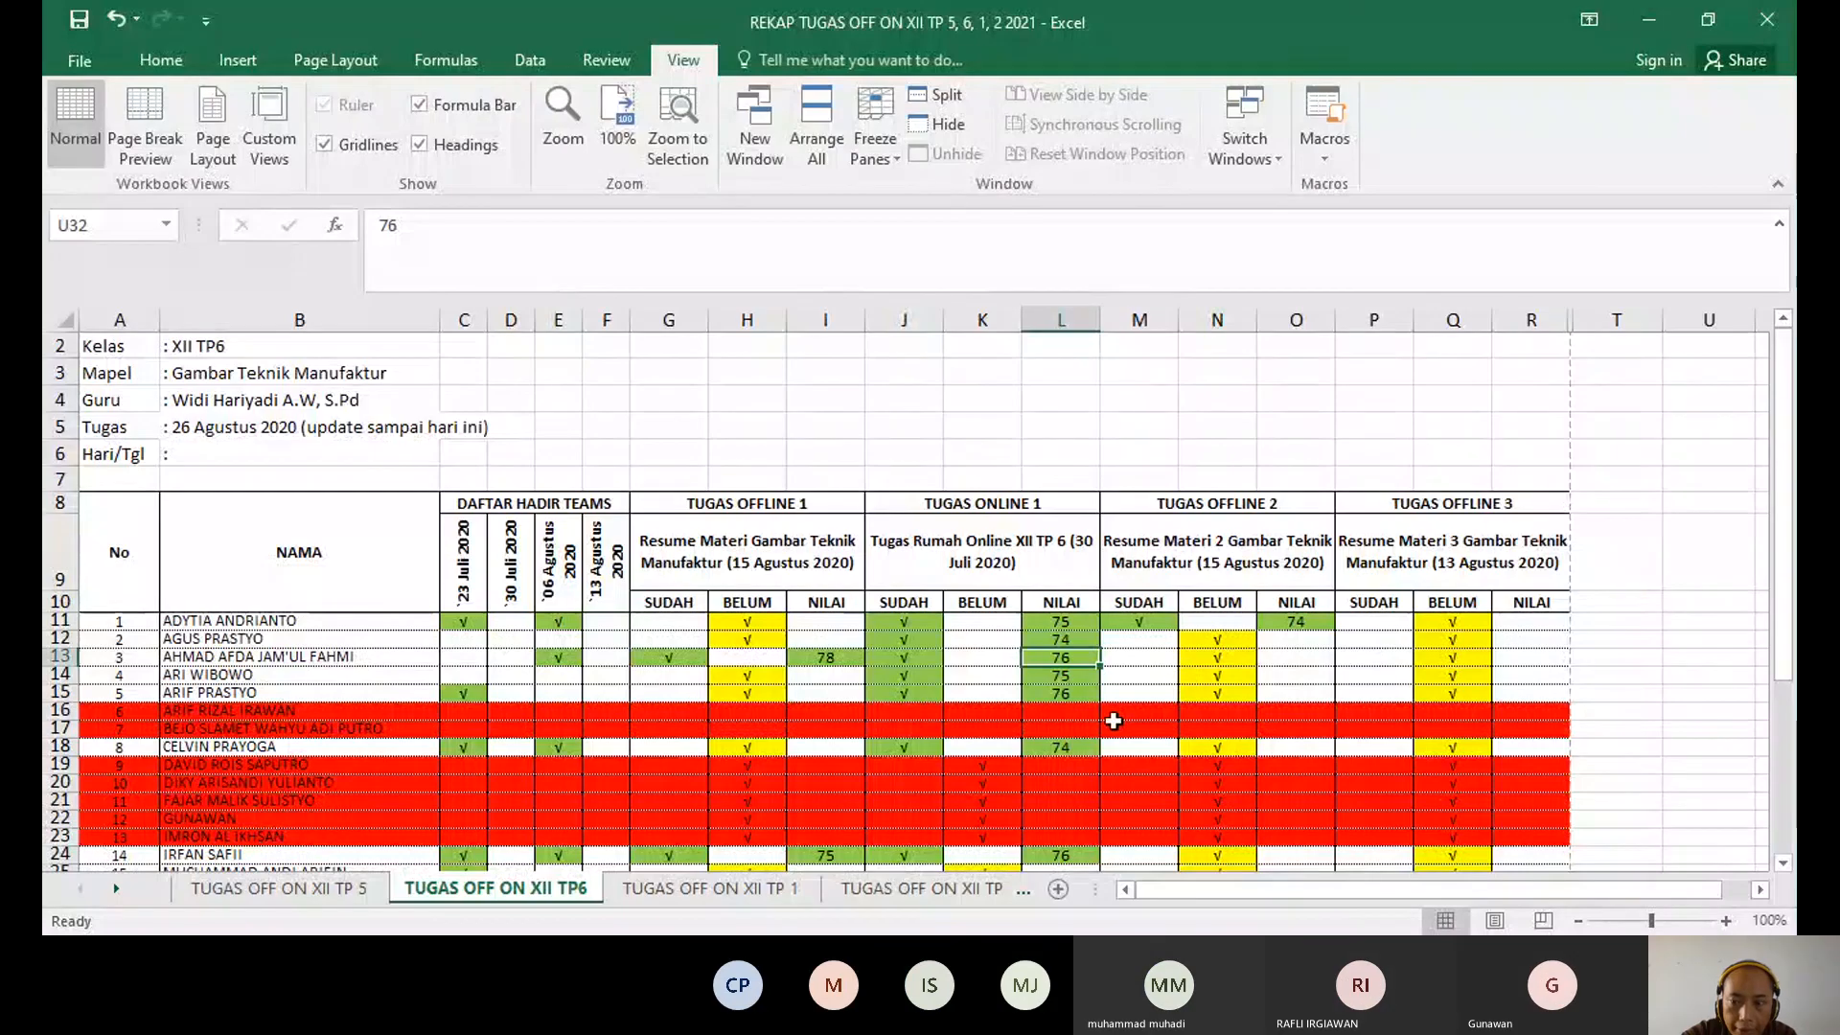
scroll(1113, 720, down, 1)
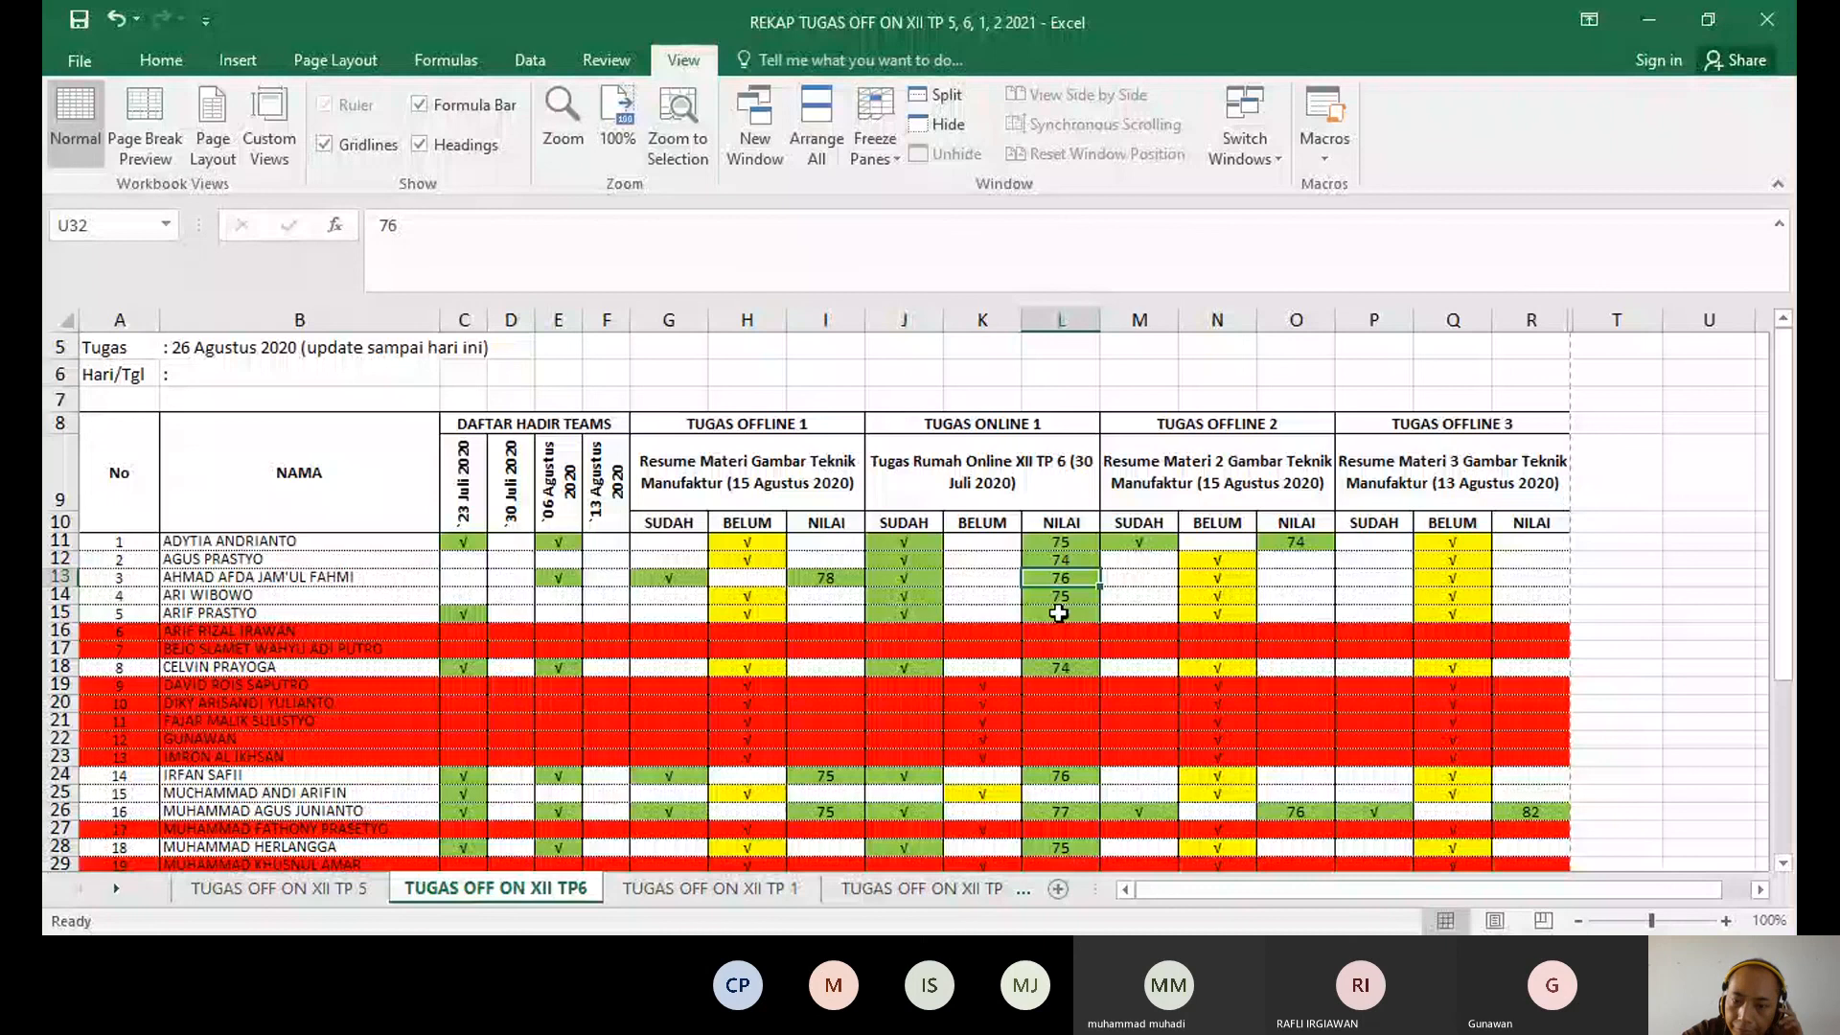
scroll(1164, 694, up, 1)
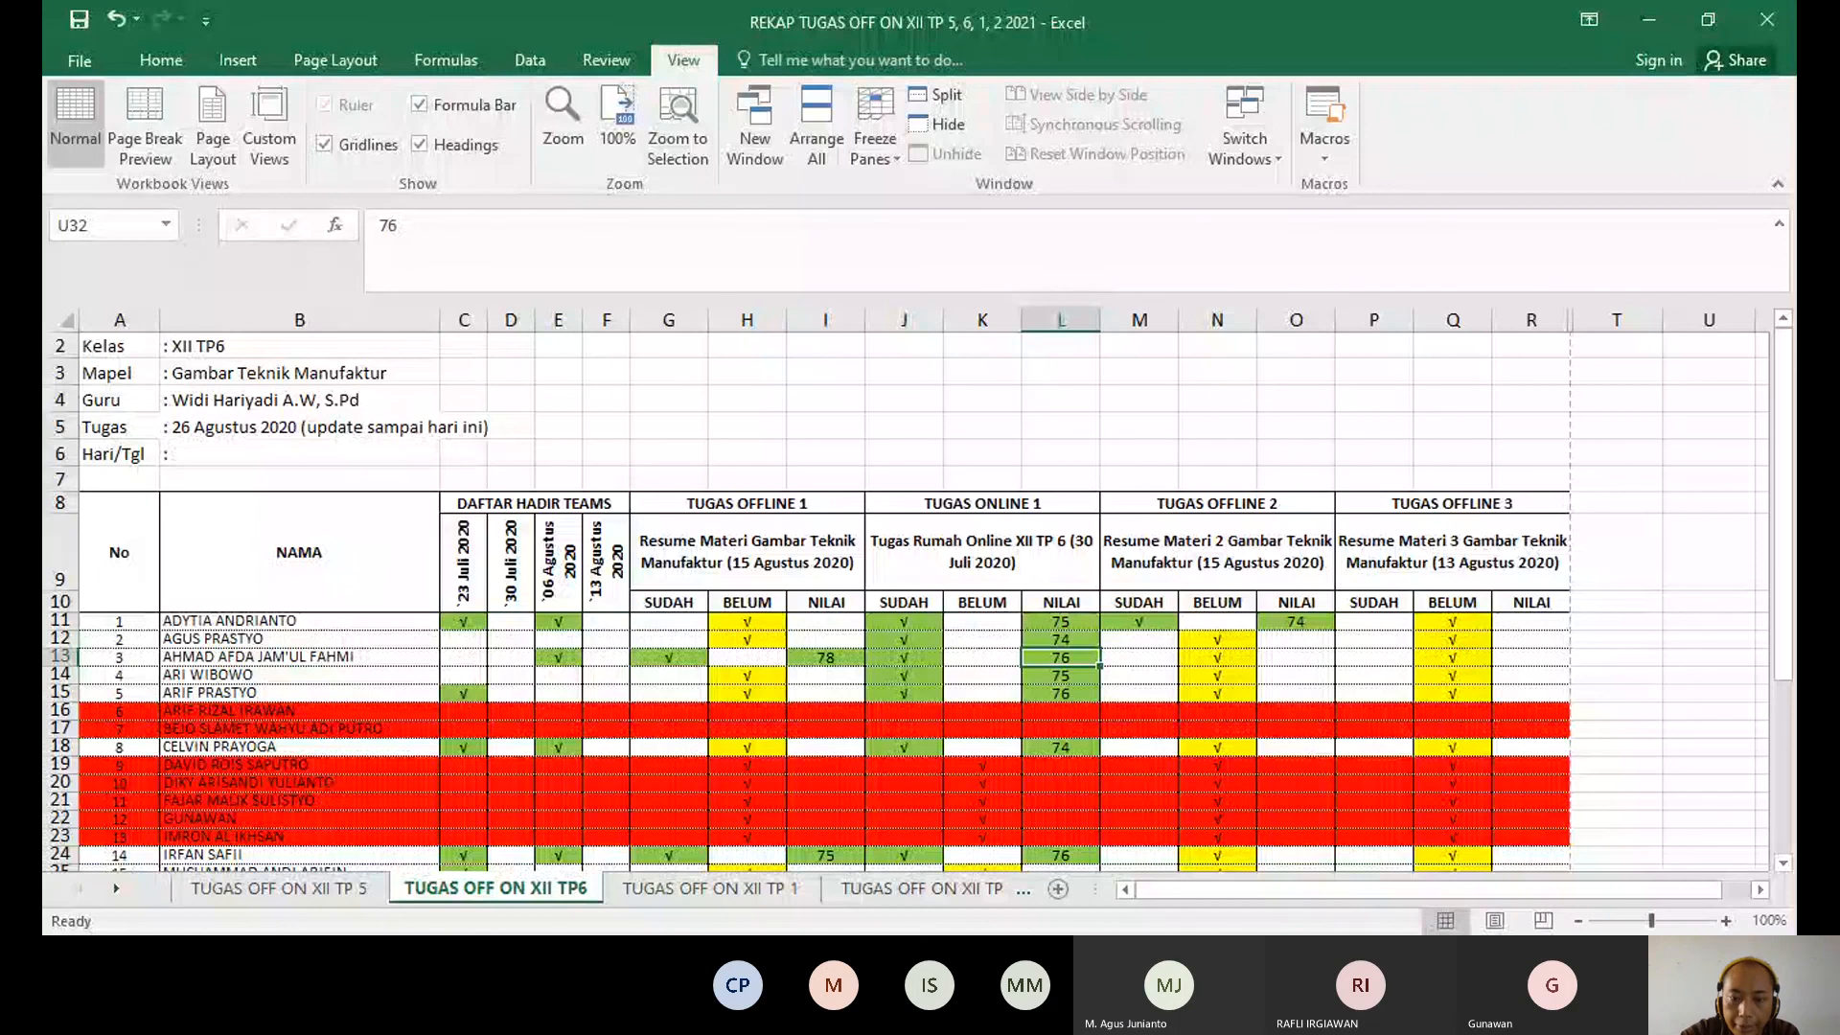
click(1022, 774)
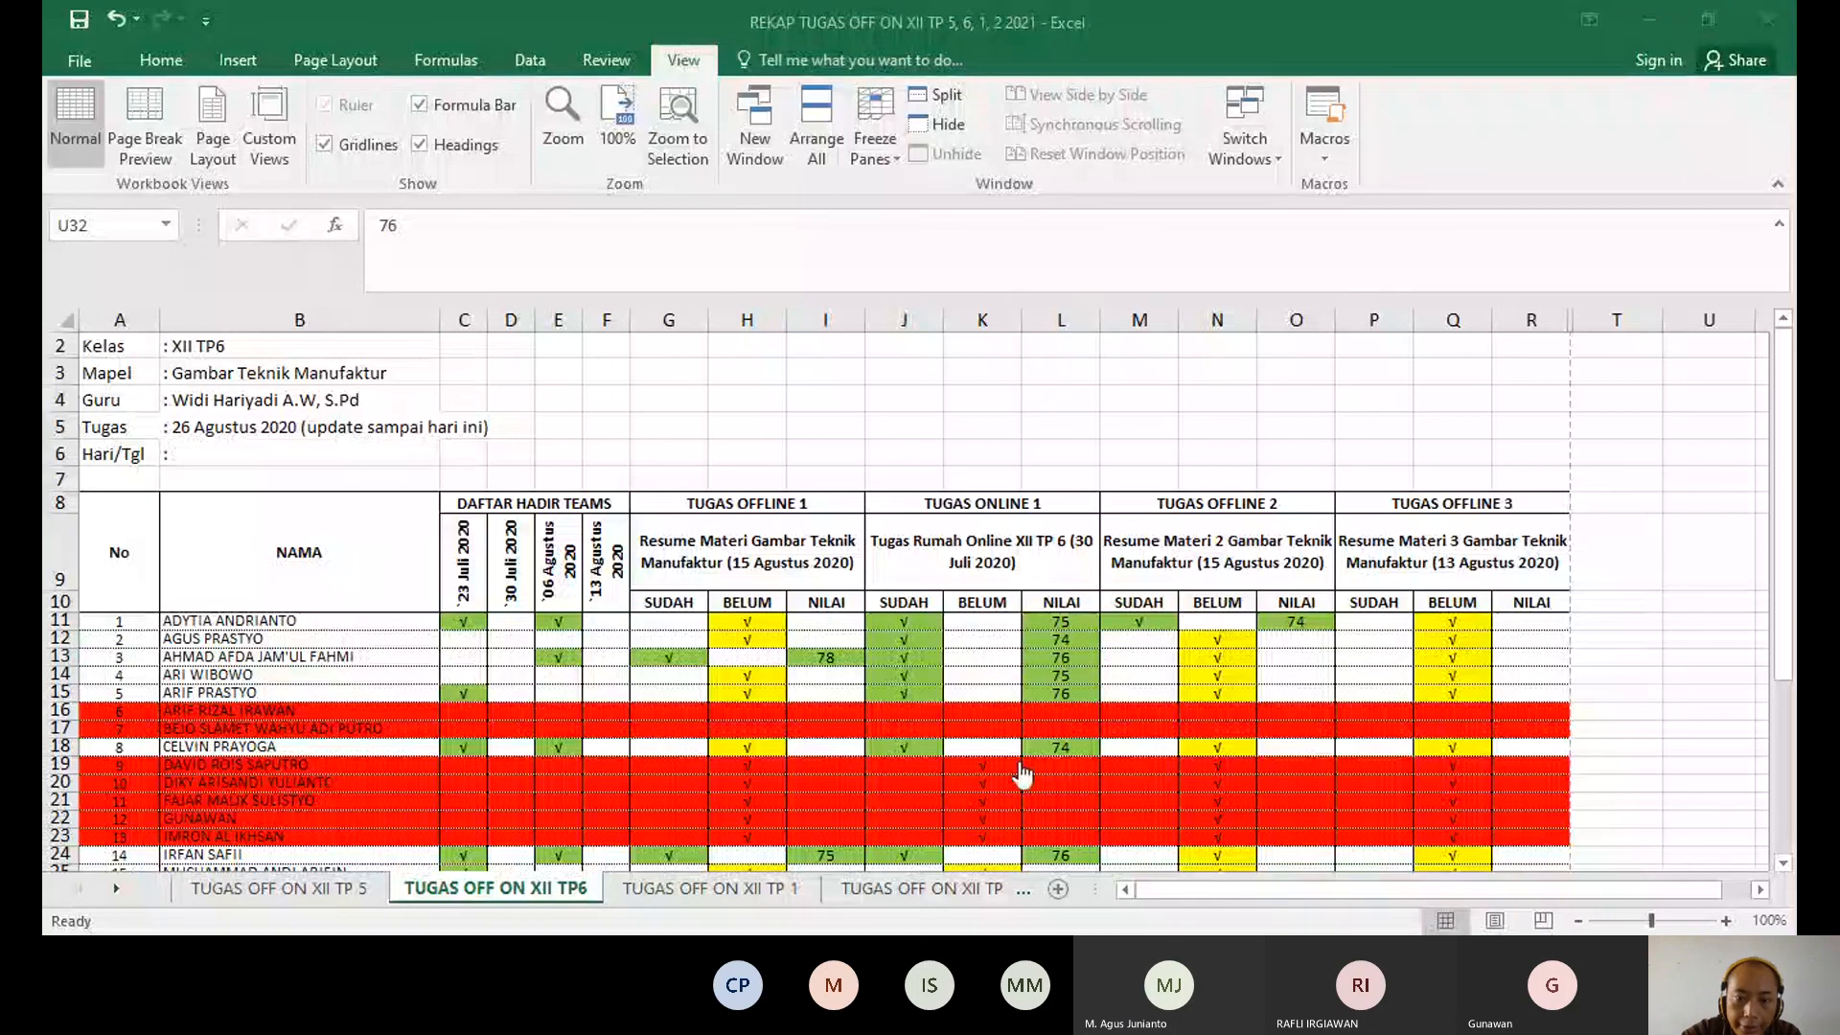